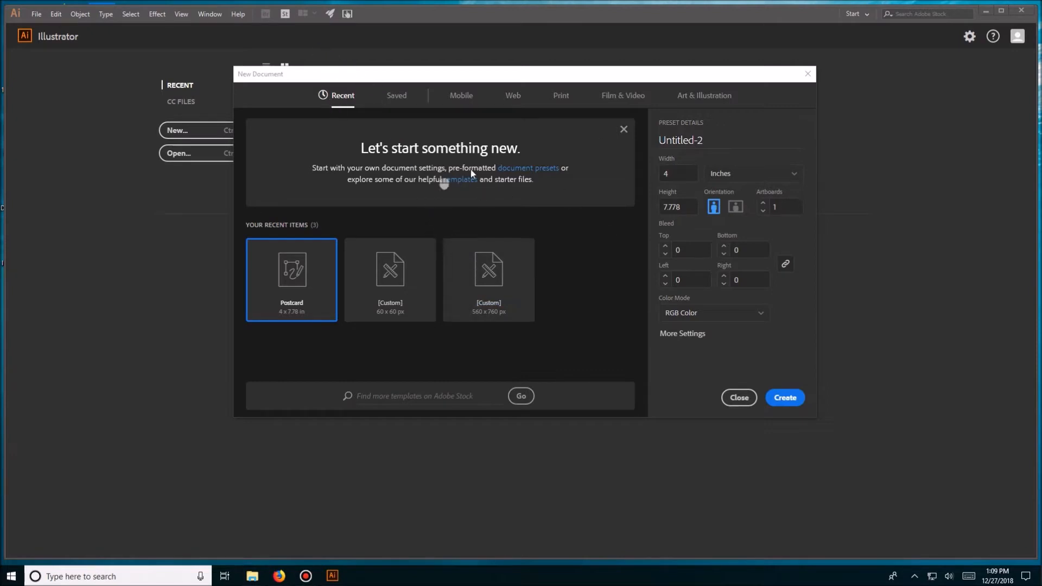
- Create a new Art & Illustration document 20 inches wide and 20 inches high
left_click(704, 97)
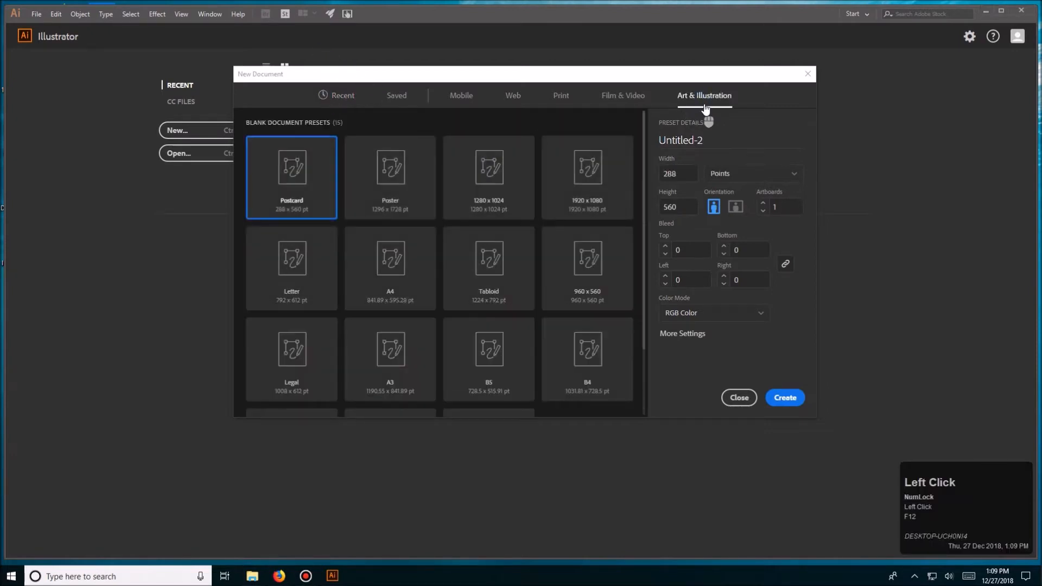
left_click(677, 174)
left_click(744, 174)
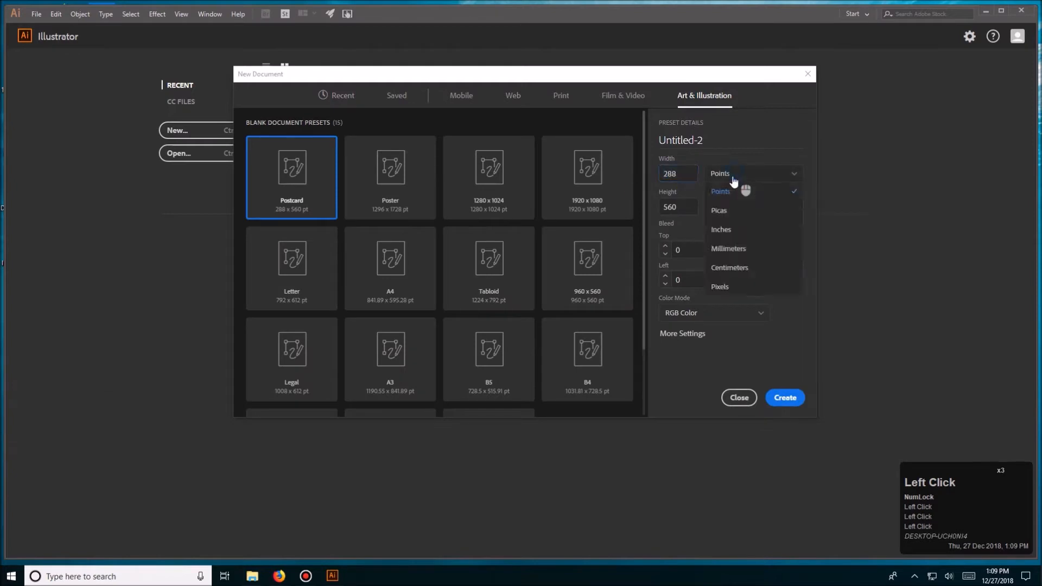
left_click(747, 231)
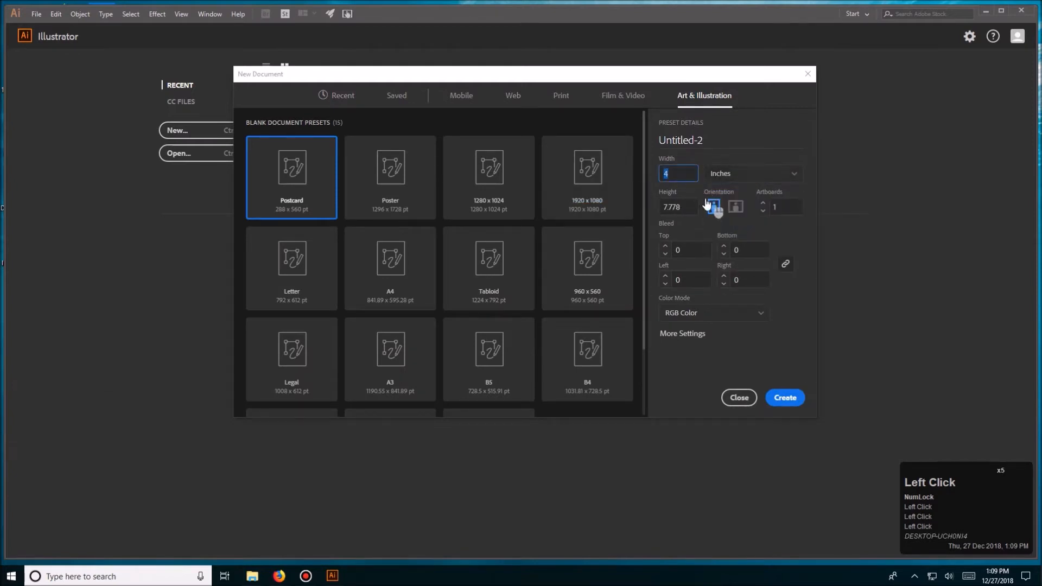
type("20")
key("Tab")
type("3")
left_click(690, 207)
type("20")
double_click(677, 211)
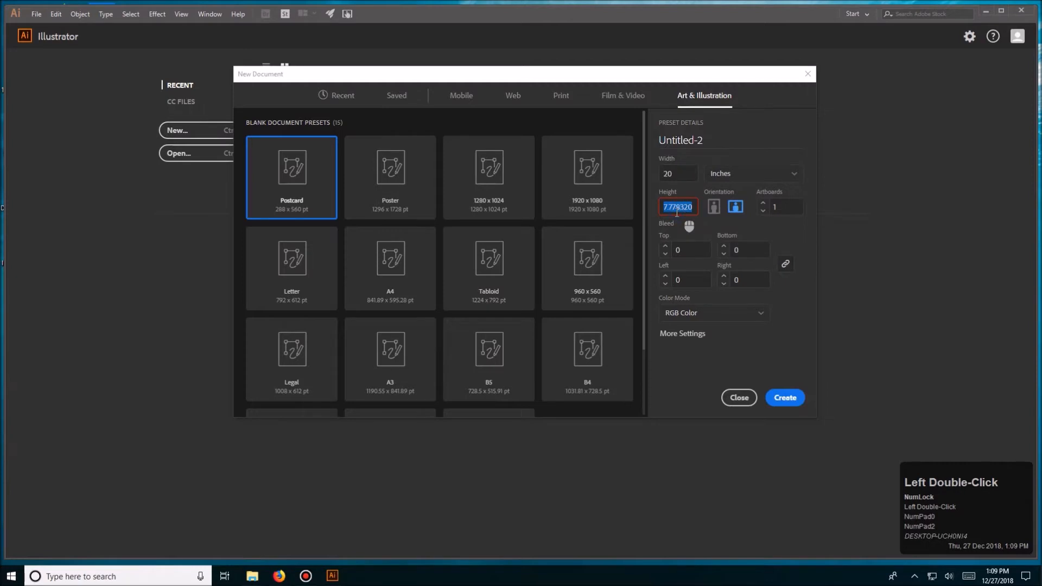
type("20")
key("KP_Enter")
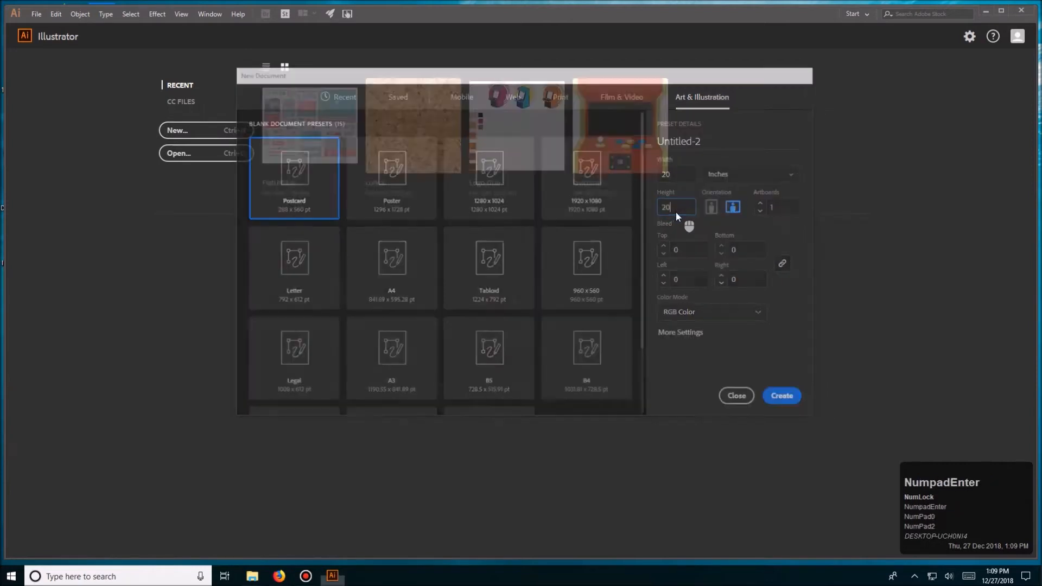
- Move the floating Transform/Align/Pathfinder panel group off the artboard into the empty area beside it
left_click_drag(661, 240, 468, 242)
left_click(945, 35)
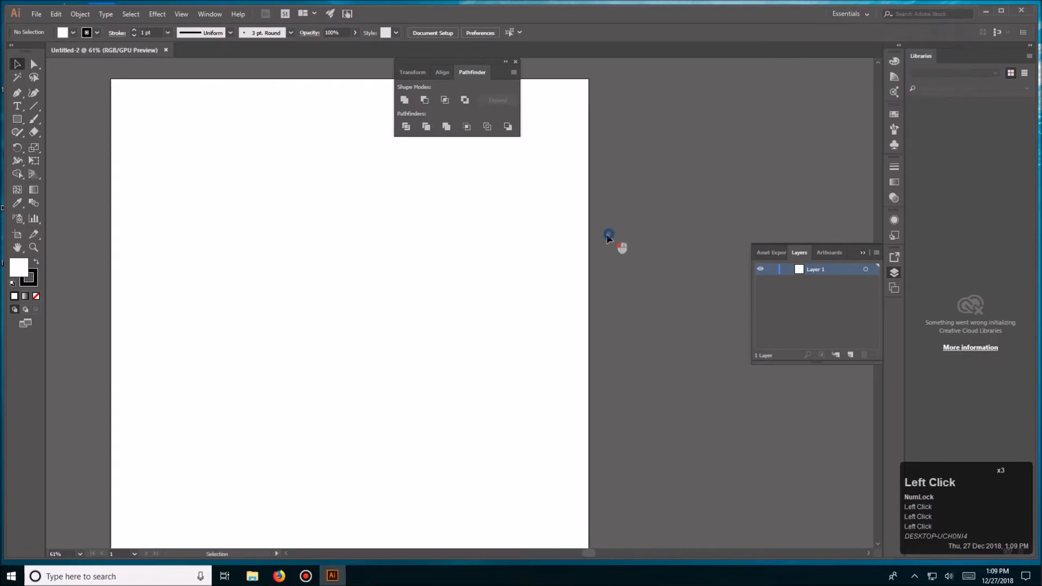
left_click_drag(428, 300, 477, 295)
left_click_drag(461, 61, 783, 84)
left_click_drag(572, 180, 554, 139)
left_click_drag(338, 280, 298, 264)
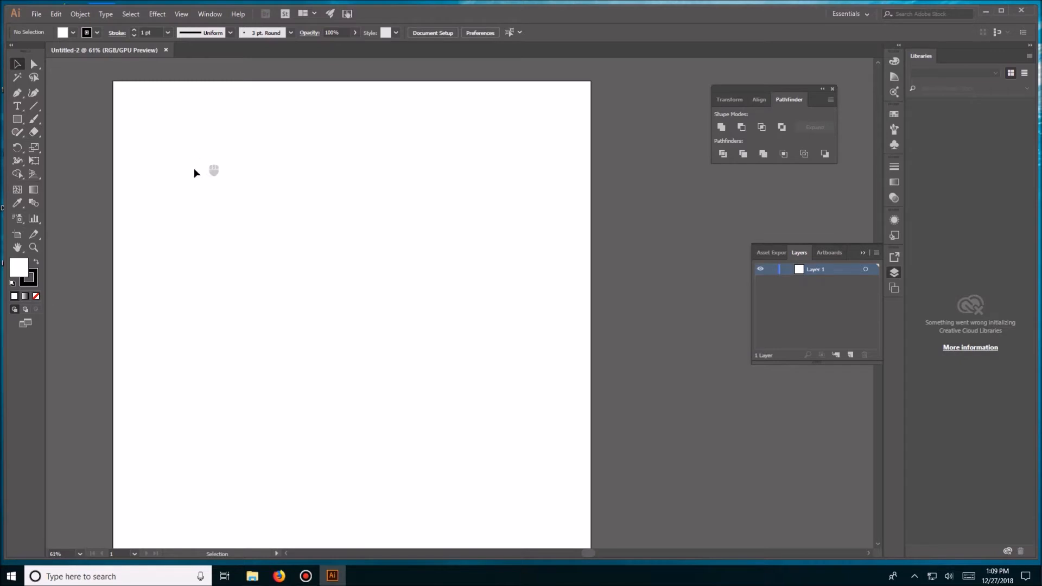
- Draw an 18 by 2 inch rectangle and position it within the upper part of the artboard
key("m")
left_click(374, 240)
type("18")
key("Tab")
type("2")
key("Return")
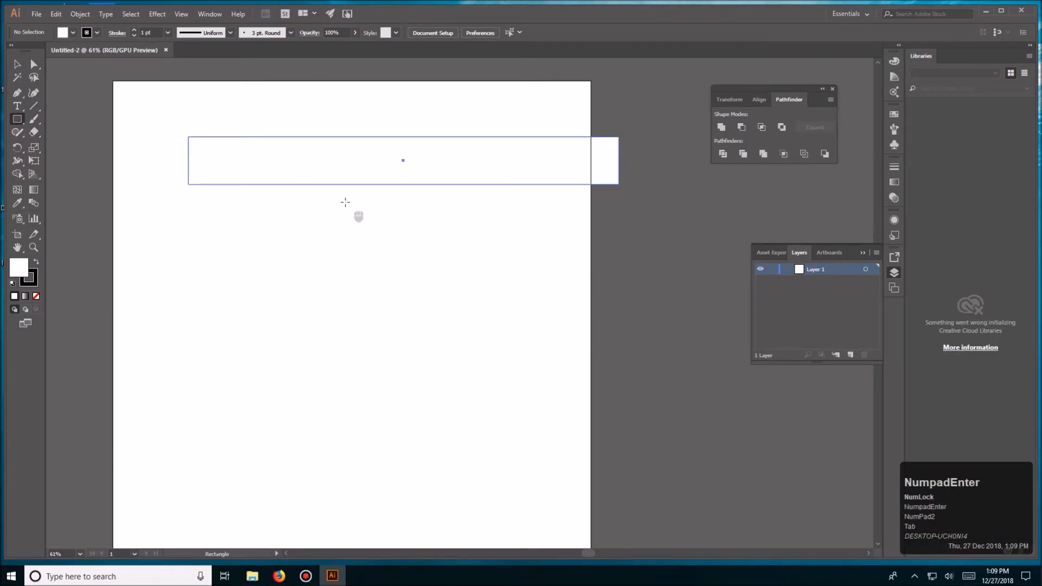
key("v")
left_click_drag(430, 165, 375, 169)
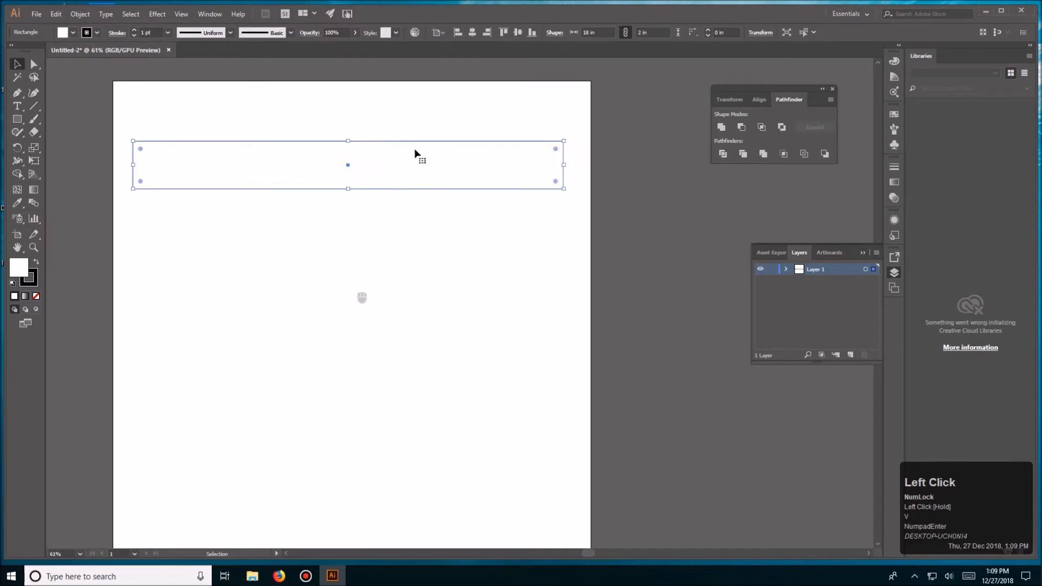
key("ctrl+minus")
key("equal")
key("ctrl+equal")
key("space")
left_click_drag(446, 164, 403, 134)
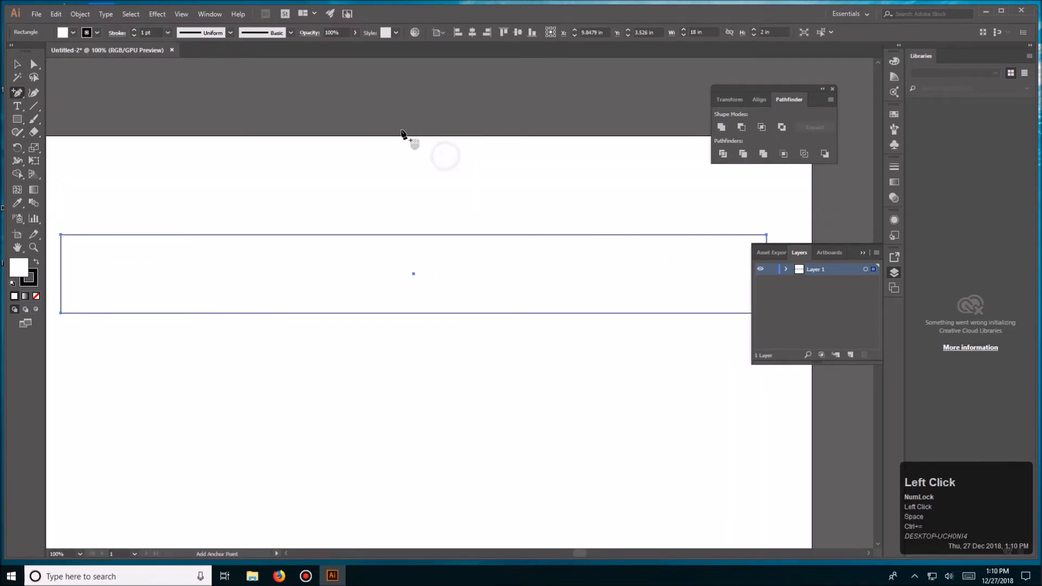
key("ctrl+minus")
key("v")
left_click(458, 386)
key("space")
left_click_drag(458, 386, 429, 314)
left_click(432, 249)
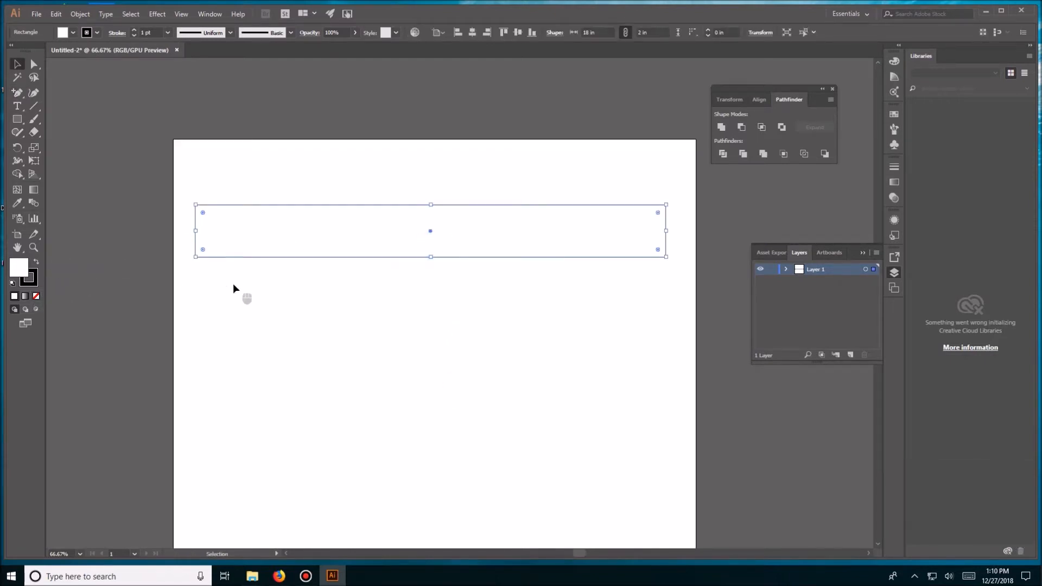
left_click(293, 285)
left_click(300, 239)
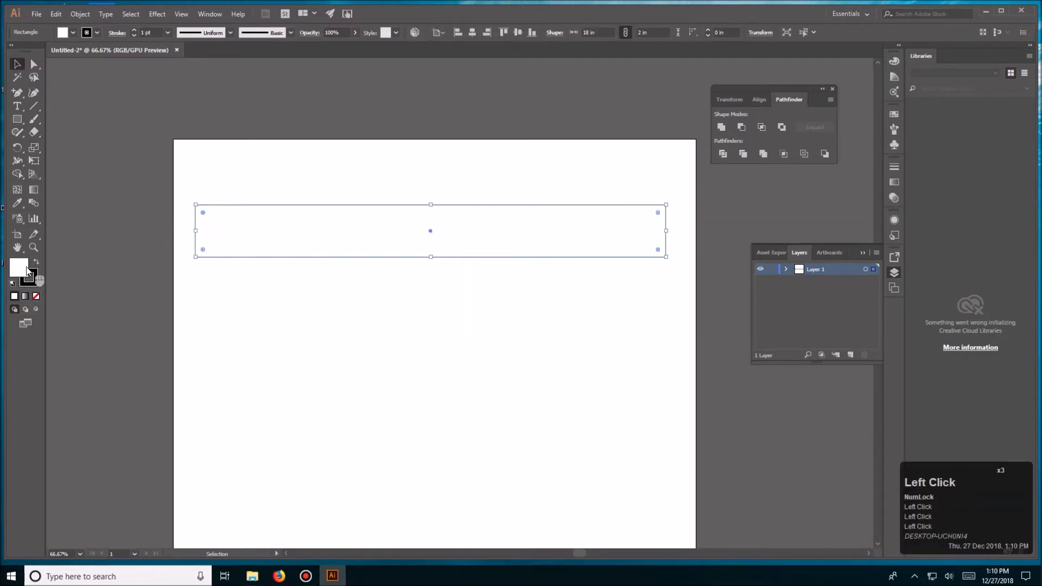
left_click(407, 303)
key("space")
left_click_drag(454, 296, 403, 298)
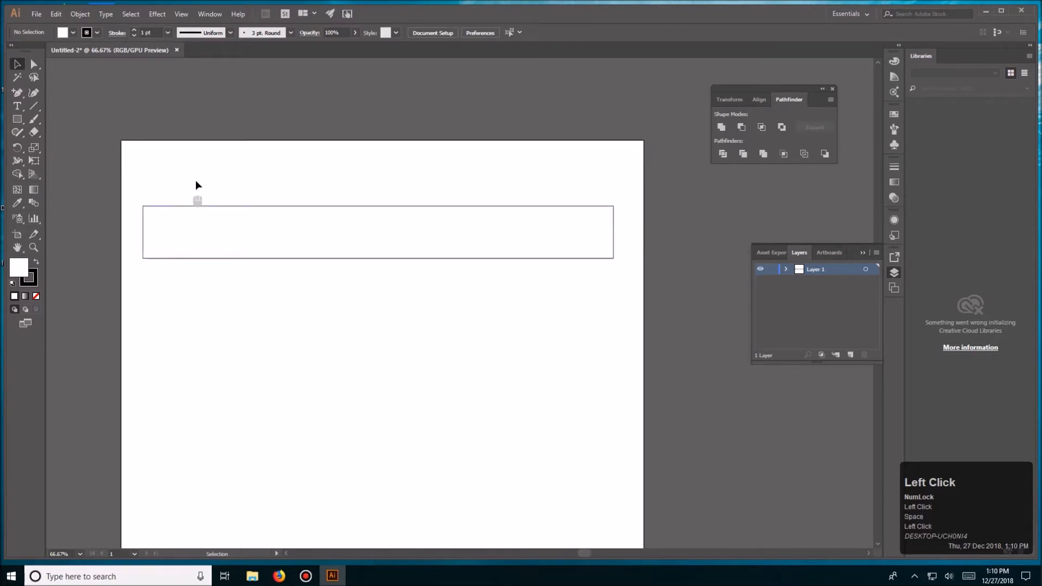
left_click(383, 233)
left_click(268, 170)
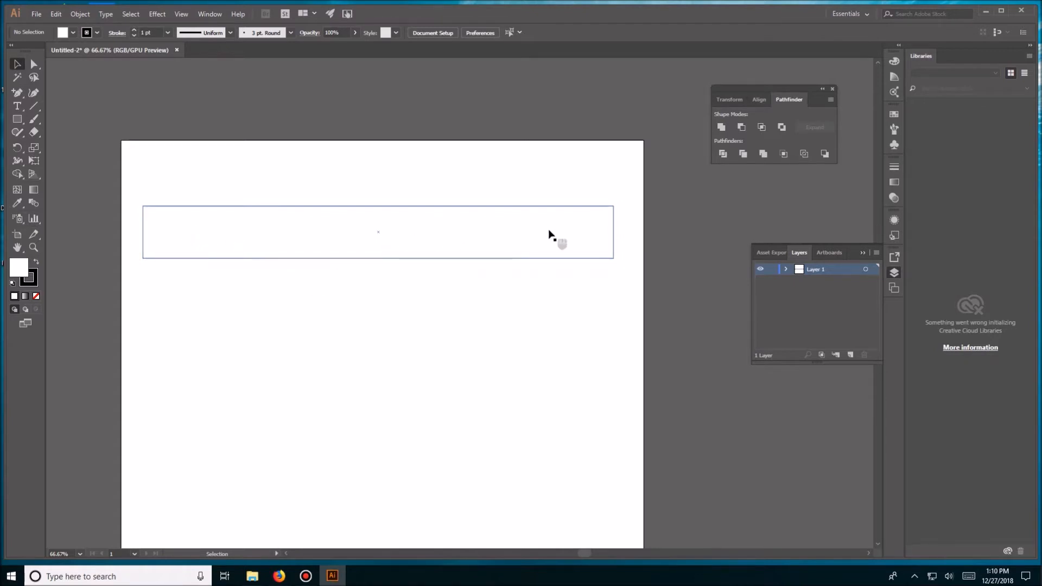
- Shift the rectangle slightly to the right on the artboard and deselect it
left_click_drag(380, 235, 390, 234)
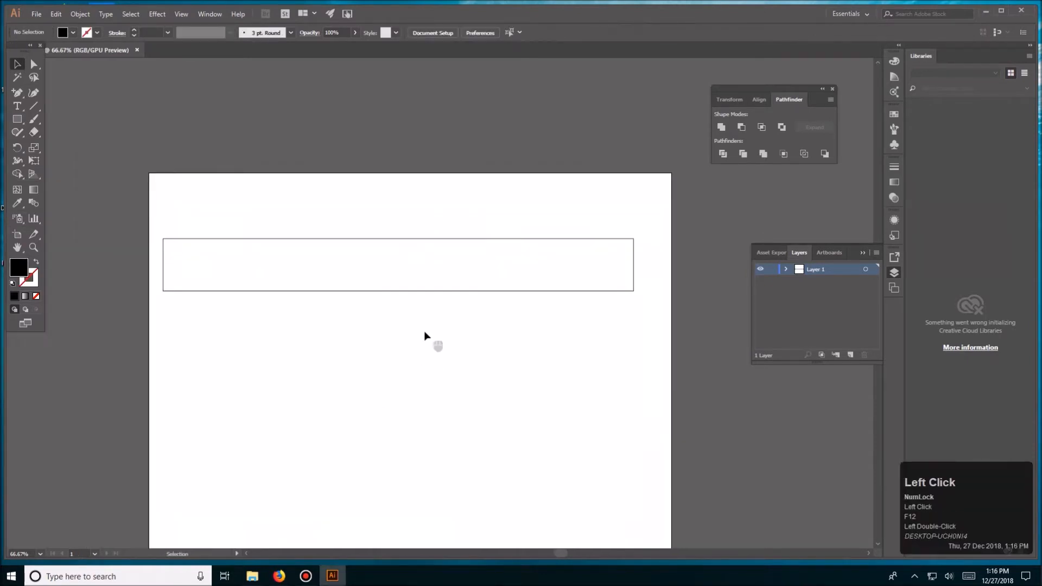
left_click(391, 318)
left_click_drag(391, 317, 421, 284)
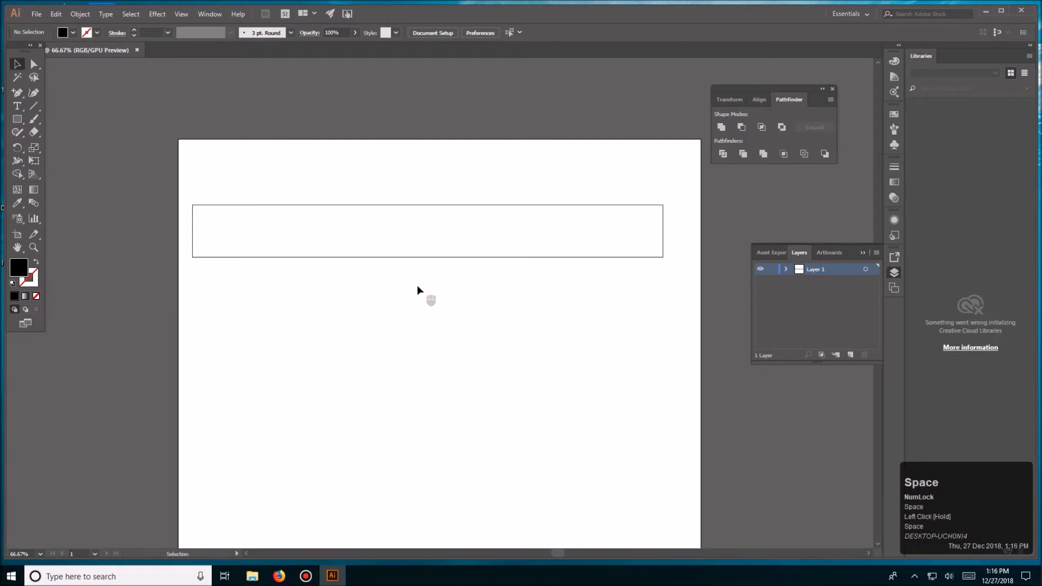
- Add a point text label reading "18" just below the middle of the rectangle
key("ctrl+plus")
left_click_drag(475, 245, 438, 361)
key("ctrl+minus")
left_click(16, 96)
left_click(17, 106)
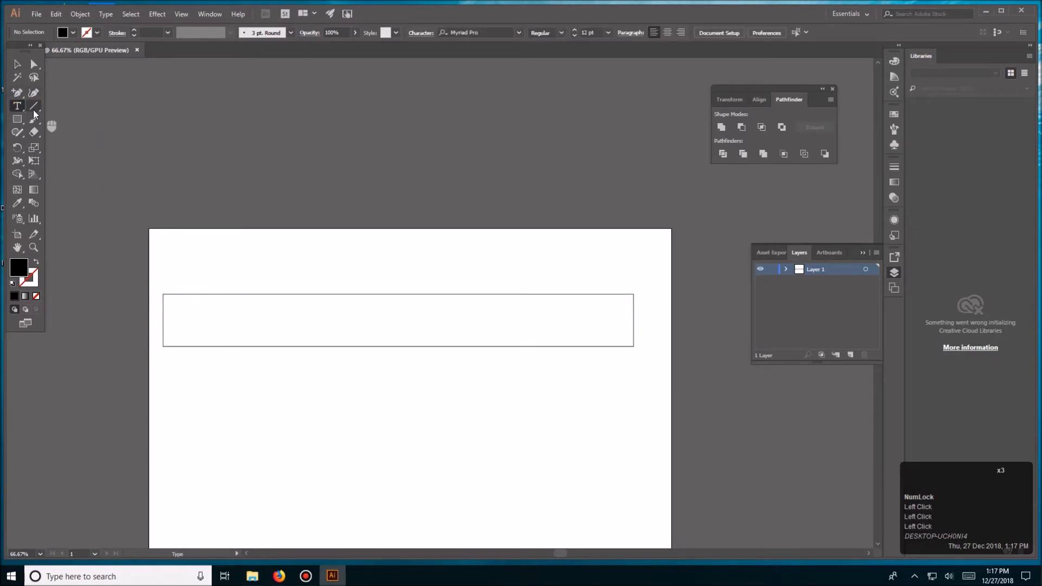
left_click(372, 358)
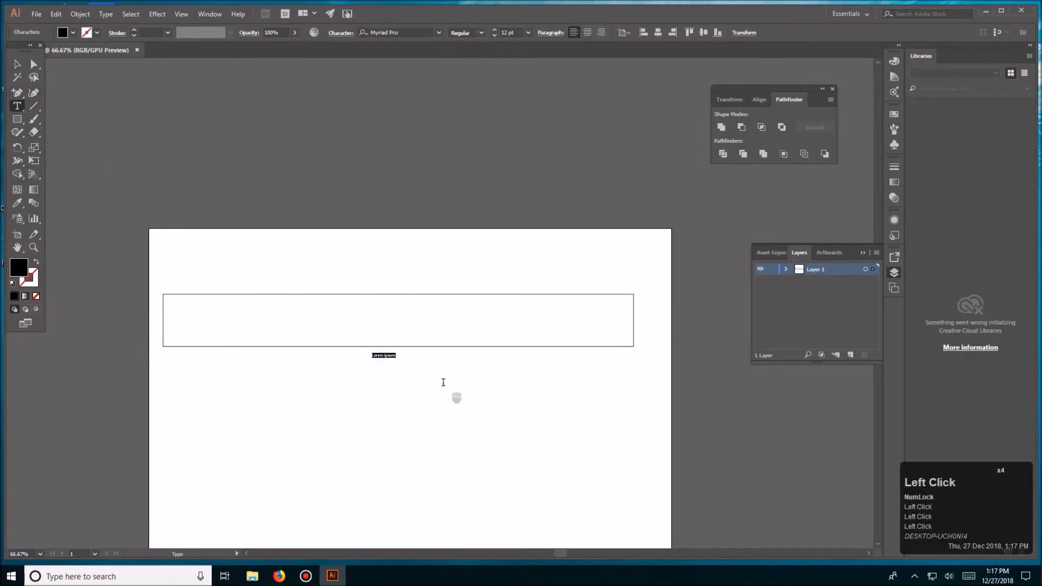
type("18")
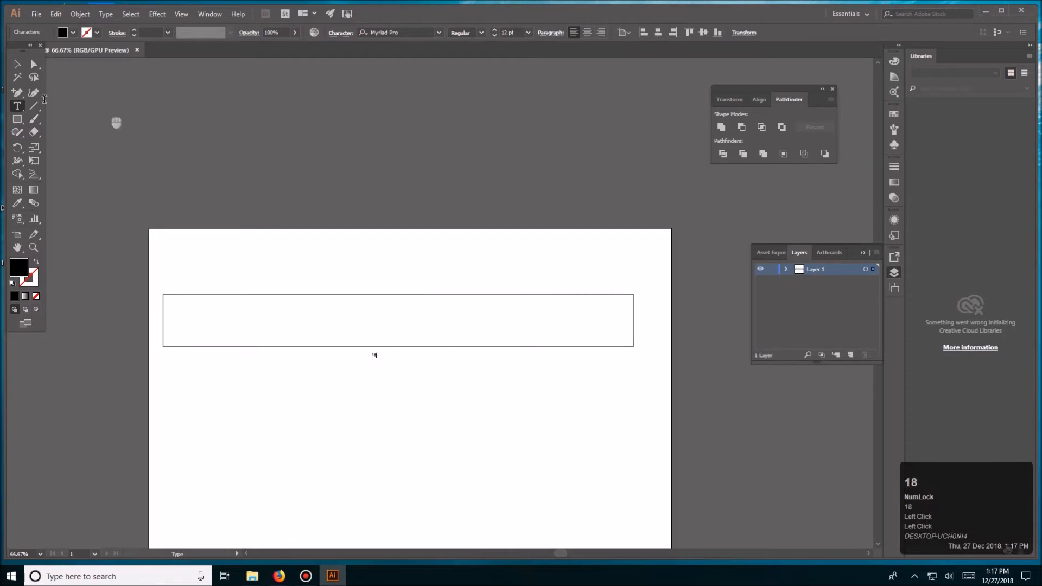
- Scale the 18 label up proportionally to about 53.5 pt and keep it just below the rectangle
left_click(17, 64)
left_click_drag(379, 361, 400, 381)
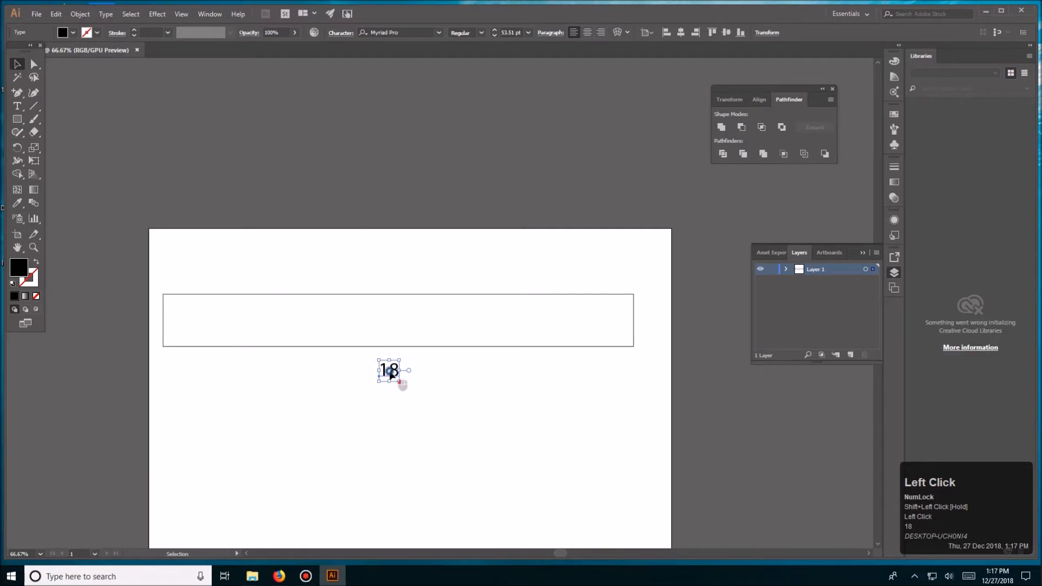
left_click(447, 377)
- Place a copy of the 18 label just outside the rectangle's right edge
left_click_drag(397, 369, 656, 324)
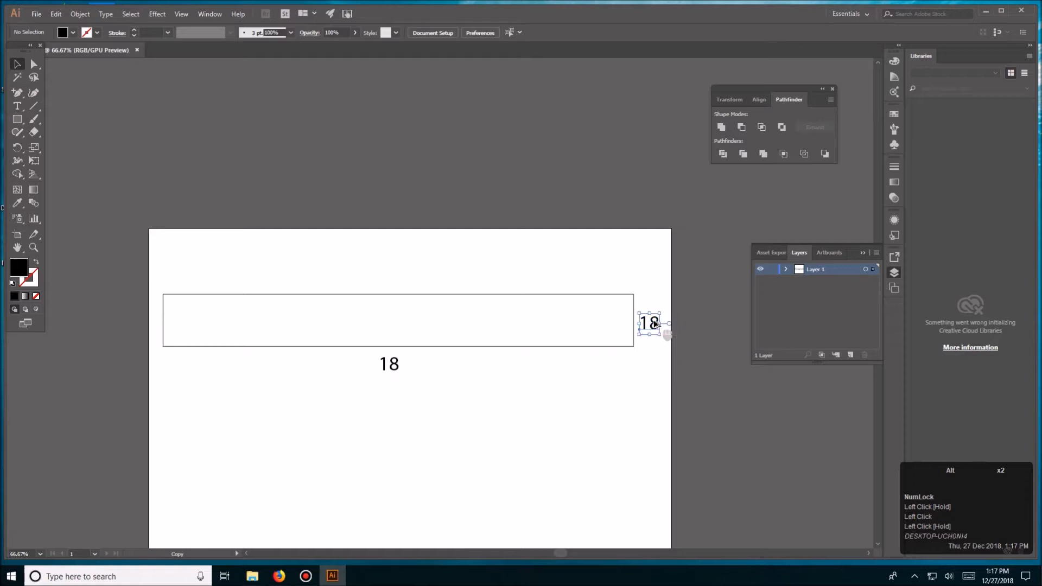
left_click(648, 283)
left_click(651, 324)
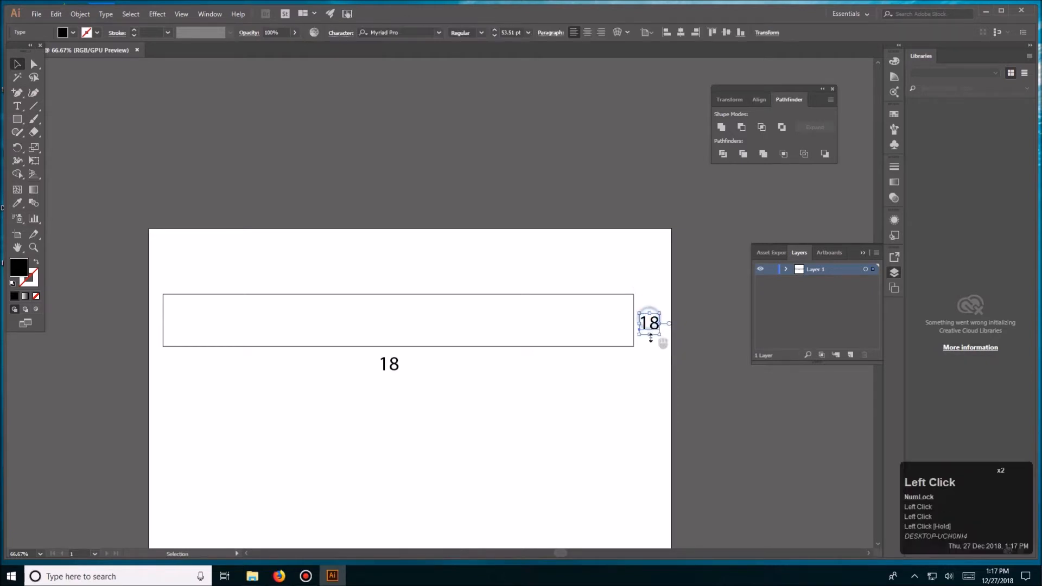
- Change the text of the copied label beside the rectangle's right edge to "2"
double_click(646, 324)
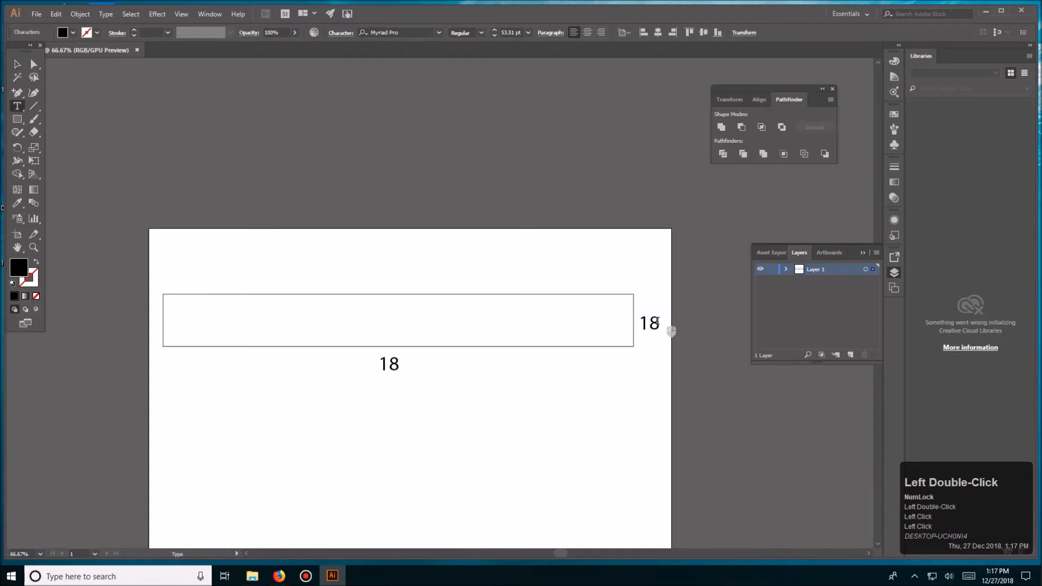
left_click(646, 327)
left_click(644, 328)
double_click(645, 326)
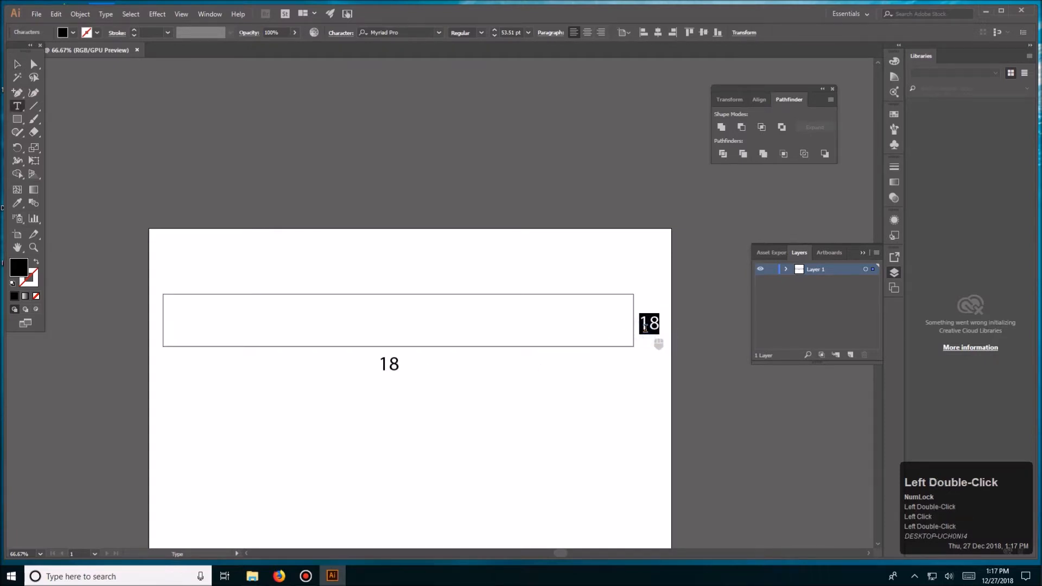
type("2")
left_click(17, 64)
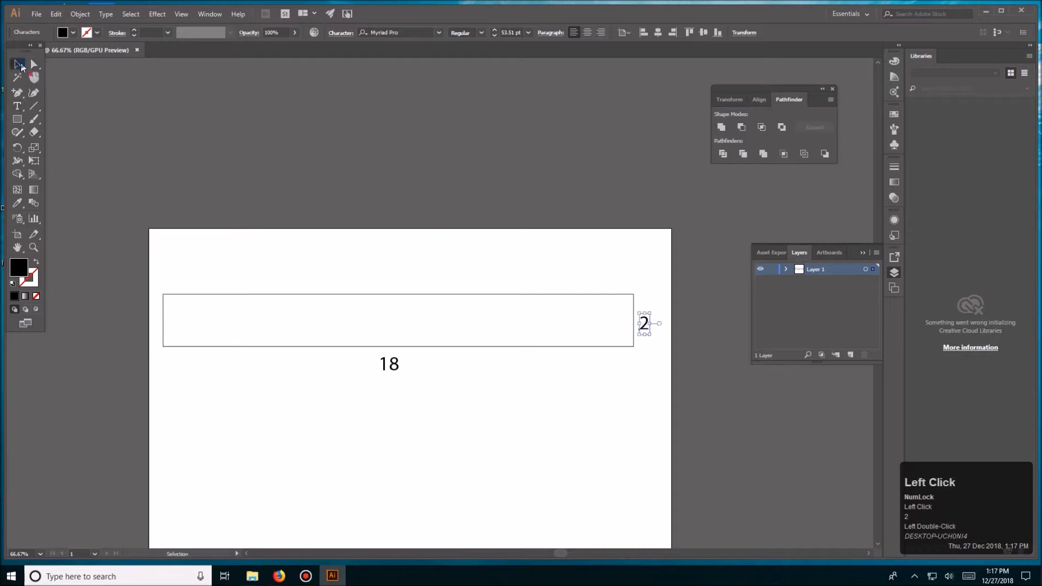
left_click(313, 149)
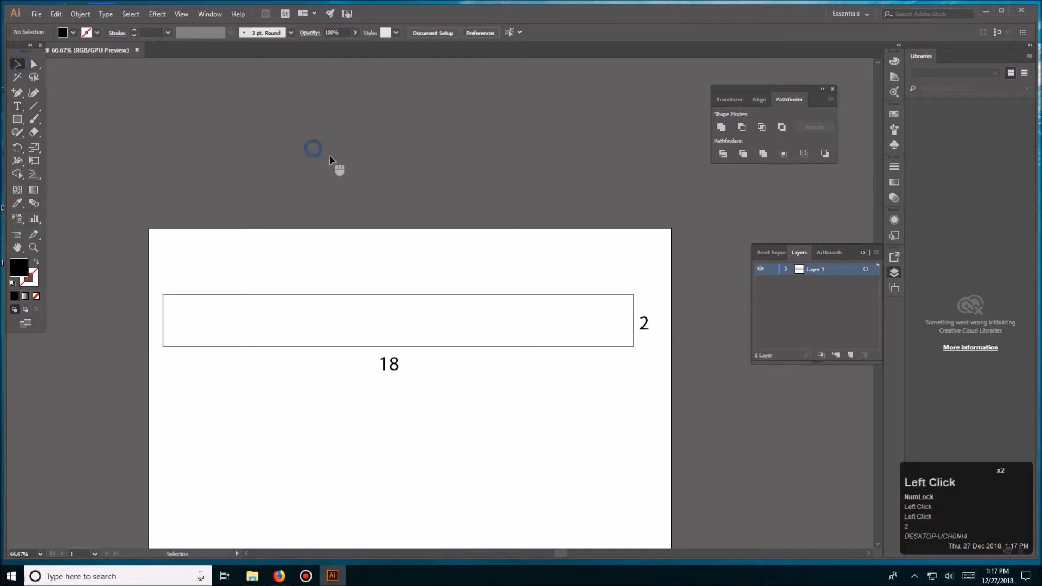
- Center the 18 label horizontally on the rectangle, using the rectangle as the key object
left_click(392, 372)
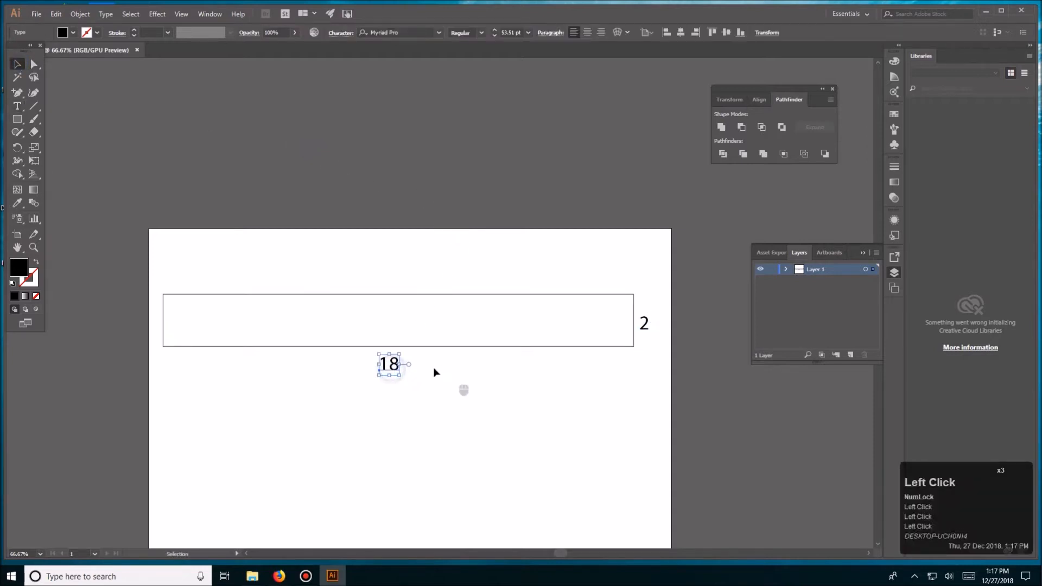
left_click_drag(409, 266, 398, 406)
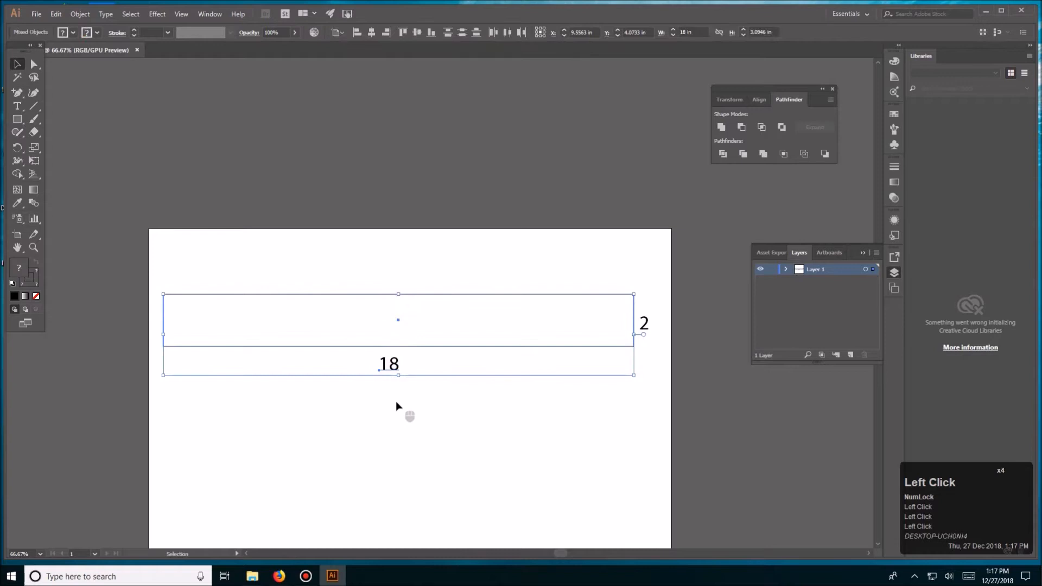
left_click(435, 315)
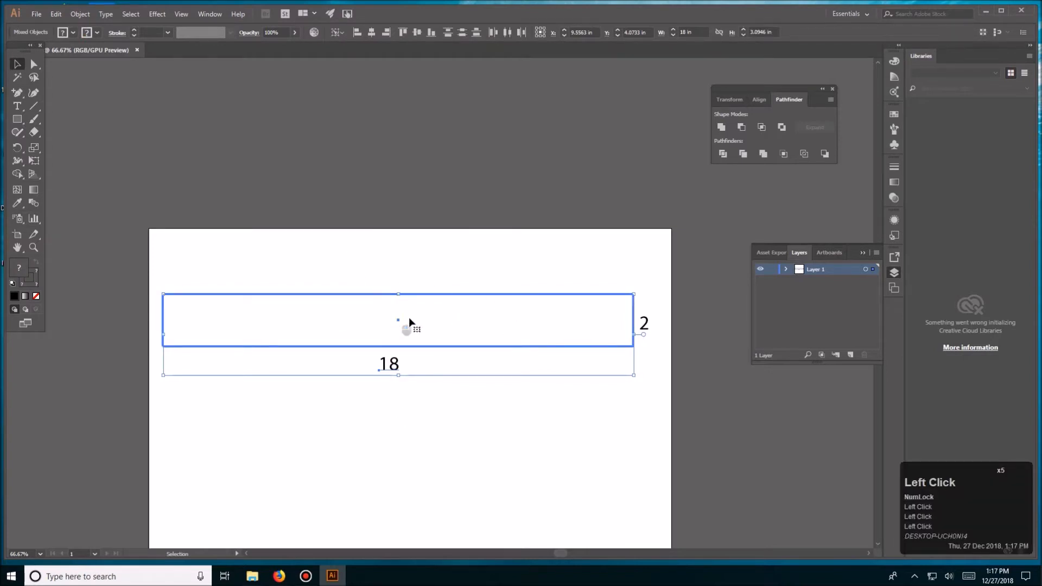
left_click(372, 33)
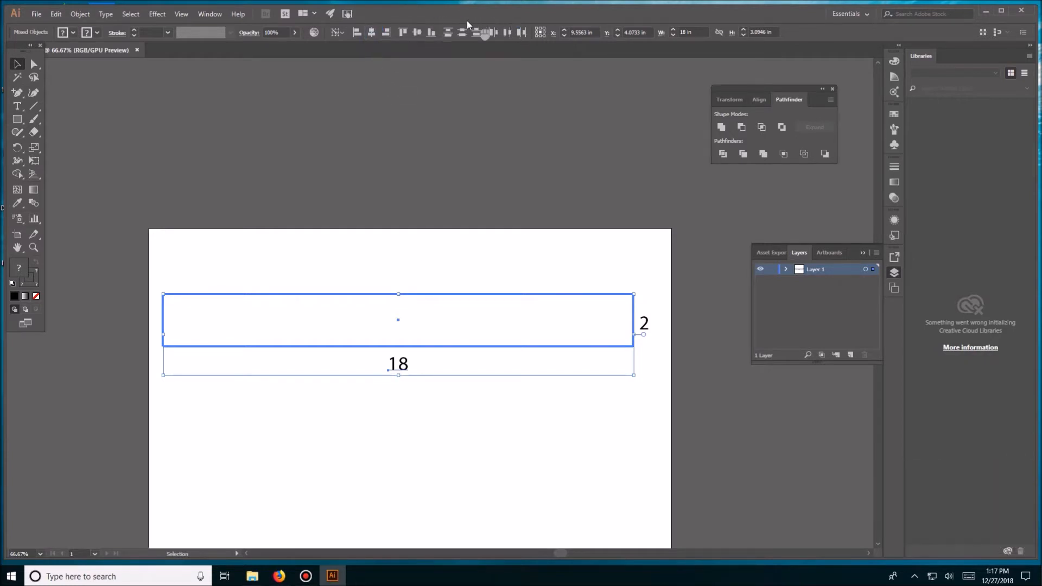
left_click(464, 256)
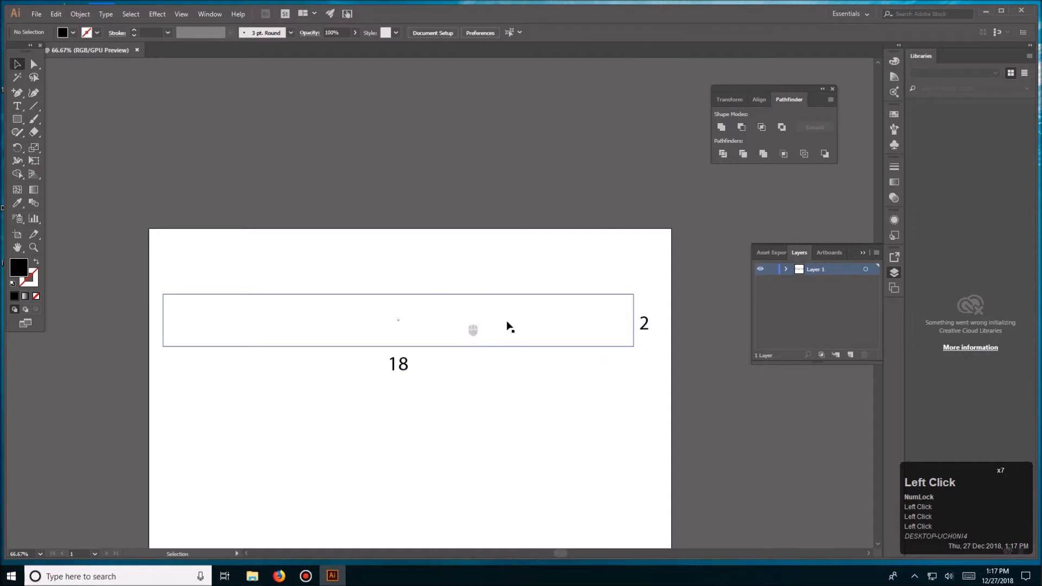
- Center the 2 label vertically on the rectangle, using the rectangle as the key object
key("v")
left_click(637, 328)
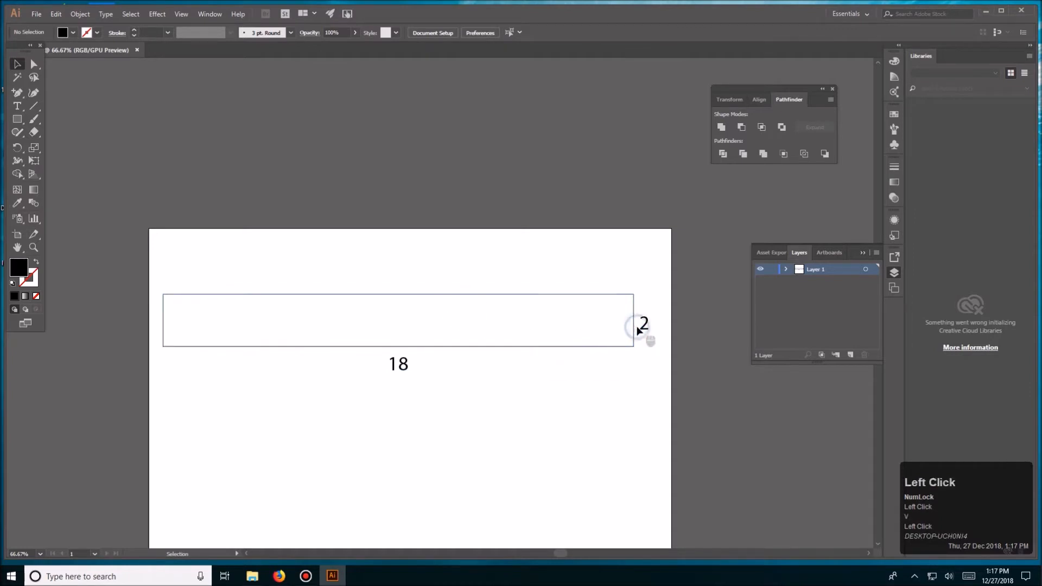
left_click(587, 328, "shift")
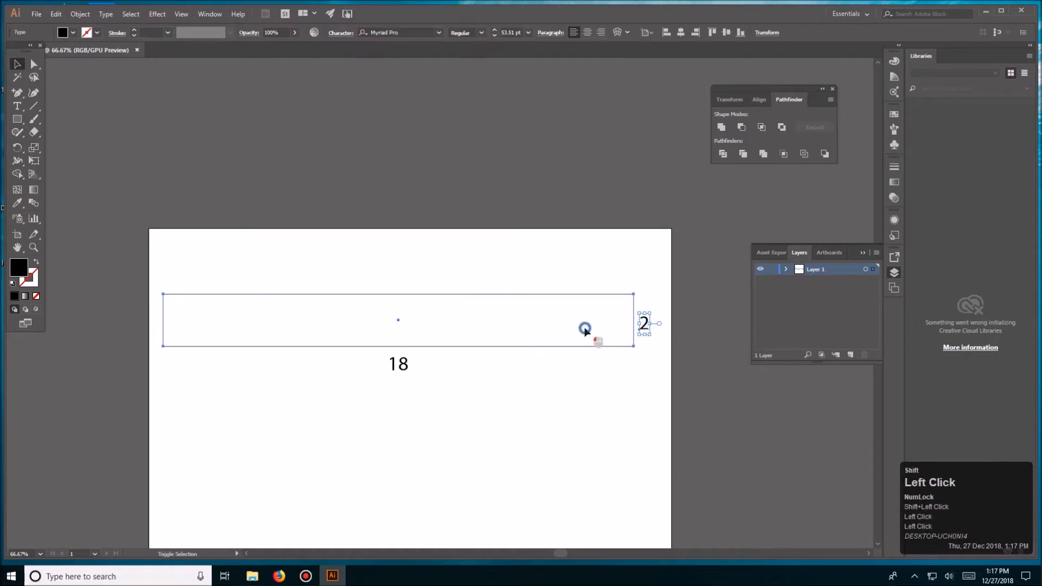
left_click(529, 316)
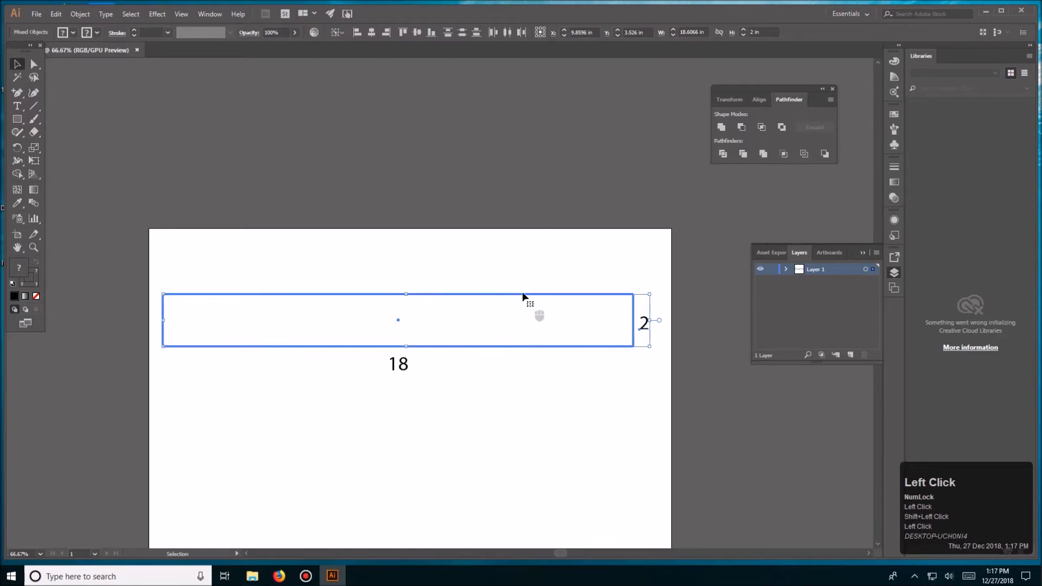
left_click(414, 31)
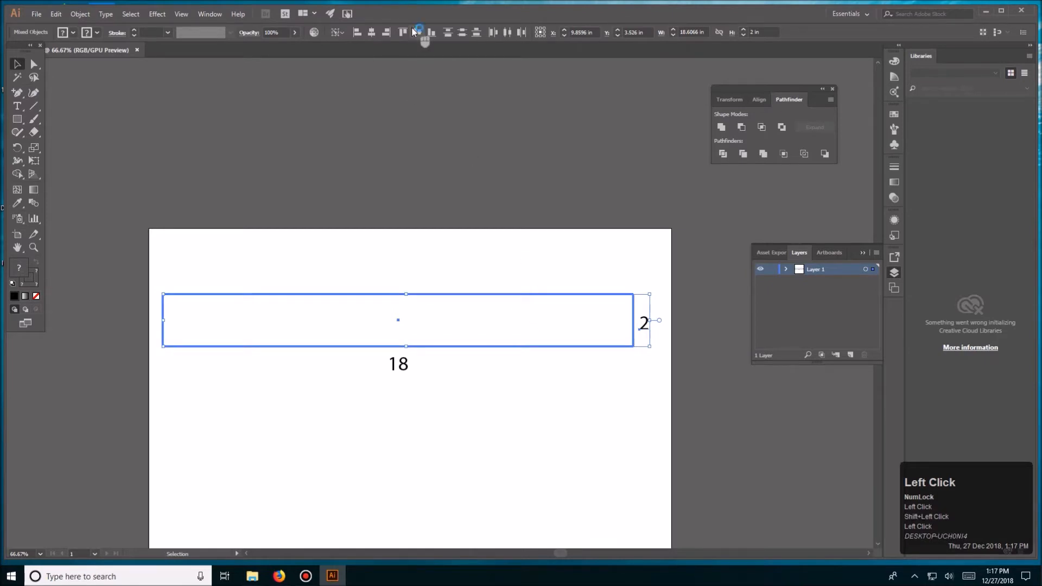
left_click(477, 175)
left_click_drag(516, 380, 517, 341)
key("ctrl+equal")
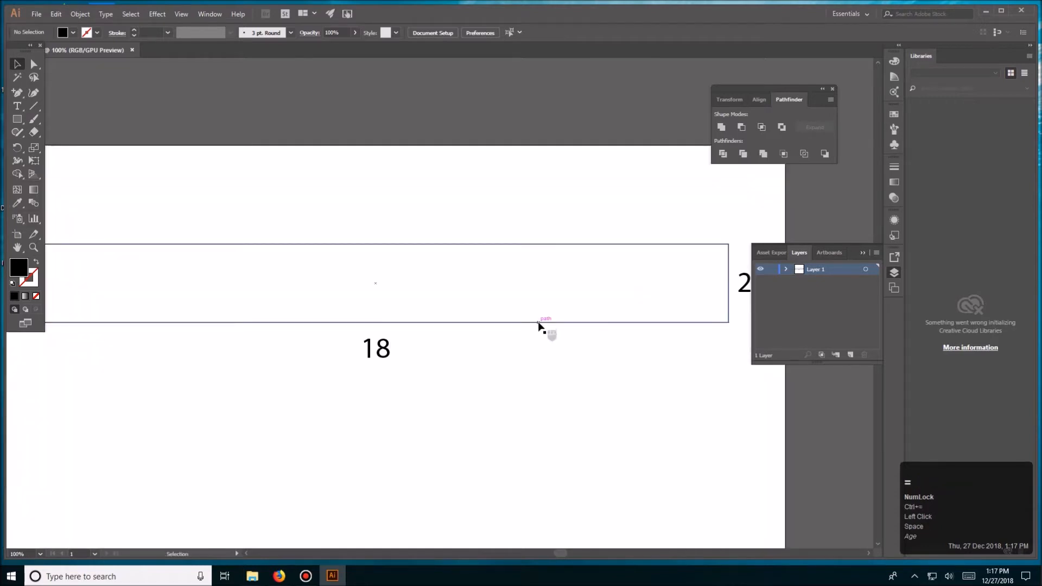
key("ctrl+0")
key("ctrl+equal")
key("ctrl+equal")
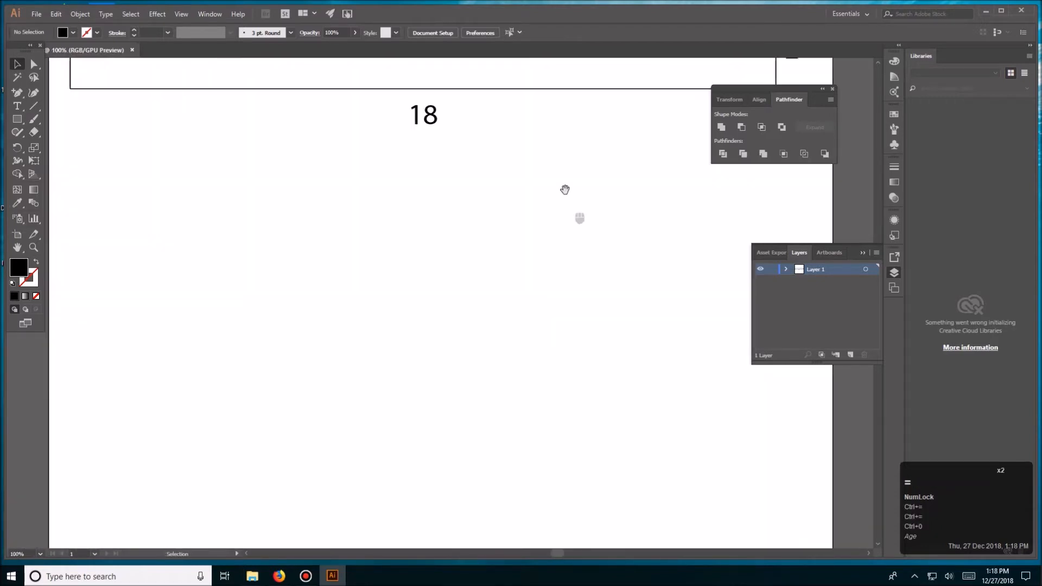
left_click_drag(567, 190, 538, 374)
key("ctrl+minus")
left_click_drag(538, 326, 519, 382)
left_click(235, 324)
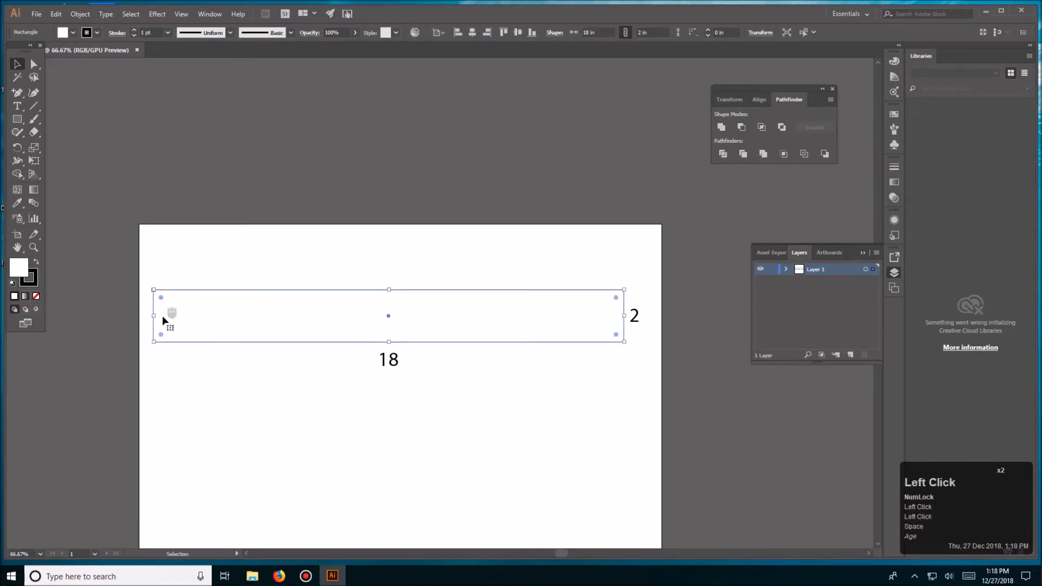
- Dock the floating toolbar along the edge of the workspace and show the rulers
left_click_drag(15, 58, 11, 89)
left_click(324, 242)
left_click_drag(414, 230, 353, 200)
left_click(139, 287)
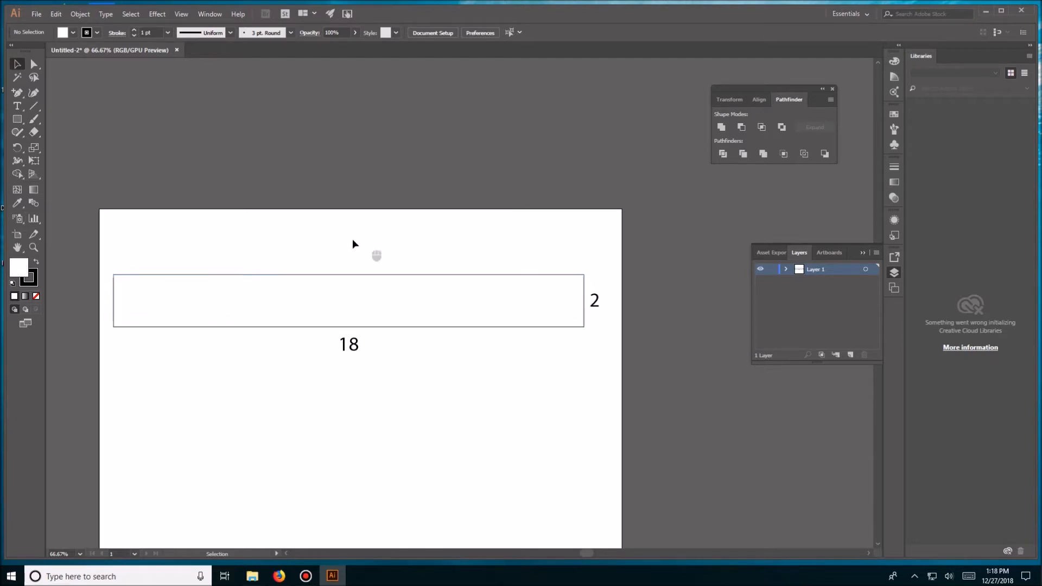
key("ctrl+r")
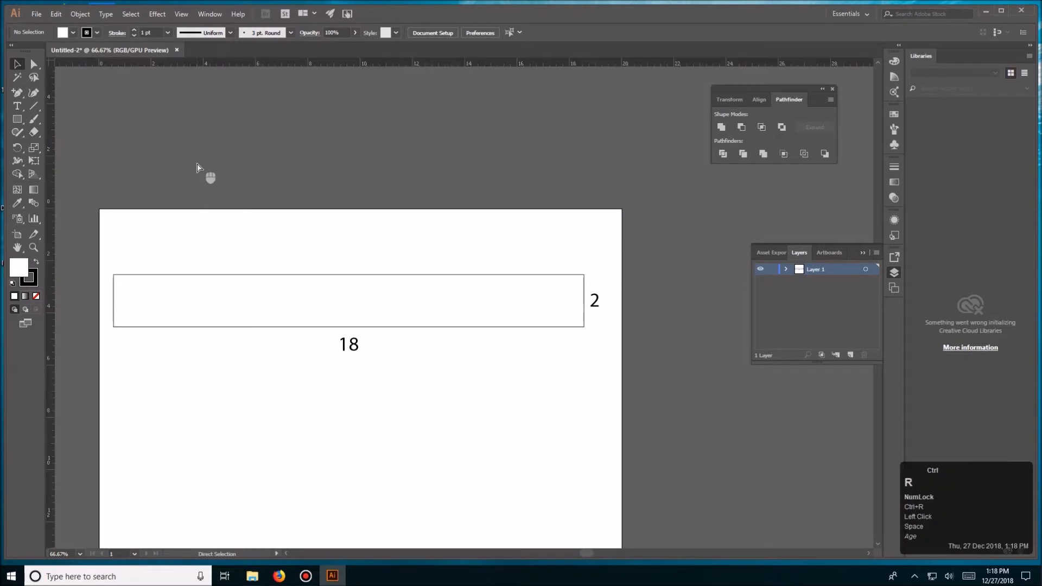
- Try pulling a vertical and a horizontal guide out of the rulers, and undo both
left_click_drag(51, 104, 120, 105)
left_click_drag(172, 72, 105, 226)
key("ctrl+z")
key("ctrl+z")
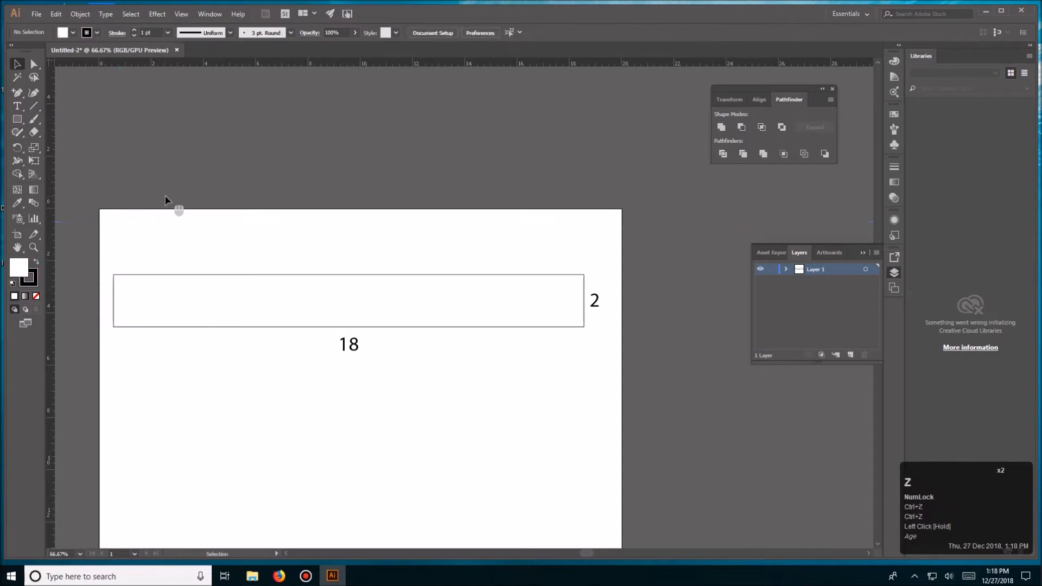
- Create a rectangle 0.5 in wide and 2 in high over the left part of the large rectangle
left_click_drag(190, 222, 262, 201)
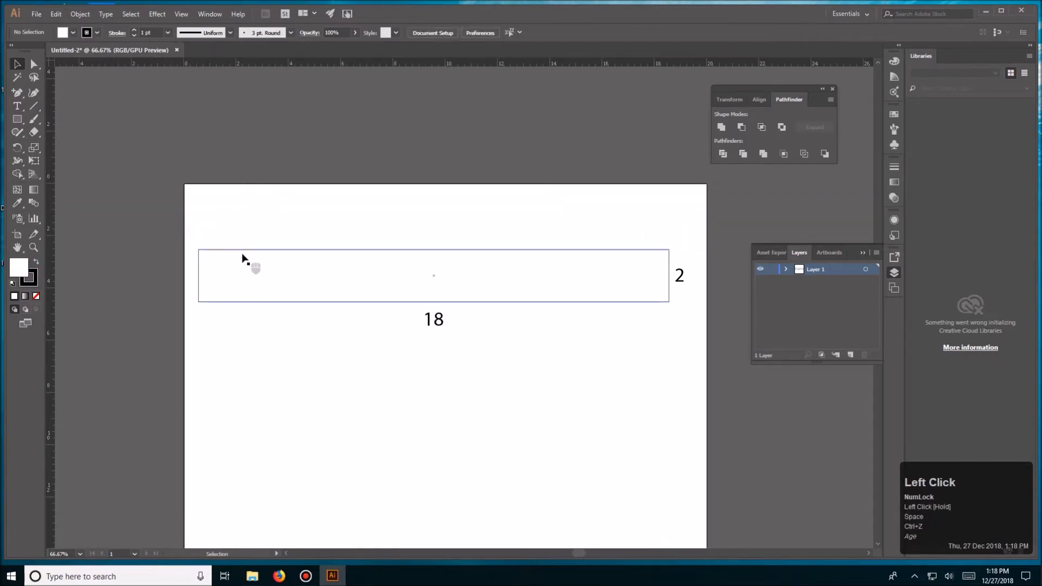
key("ctrl+equal")
left_click_drag(249, 202, 321, 229)
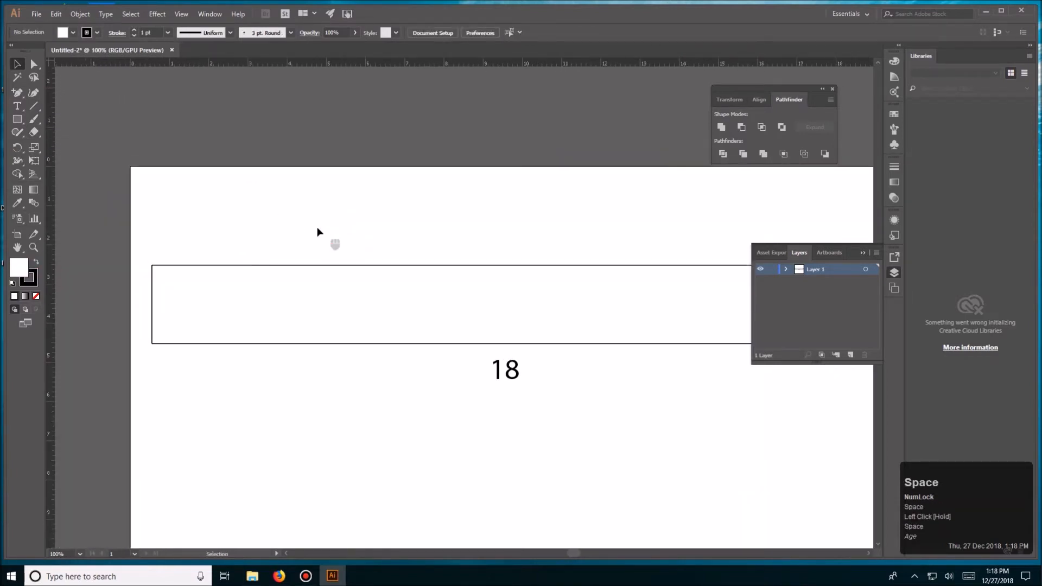
key("m")
left_click(223, 244)
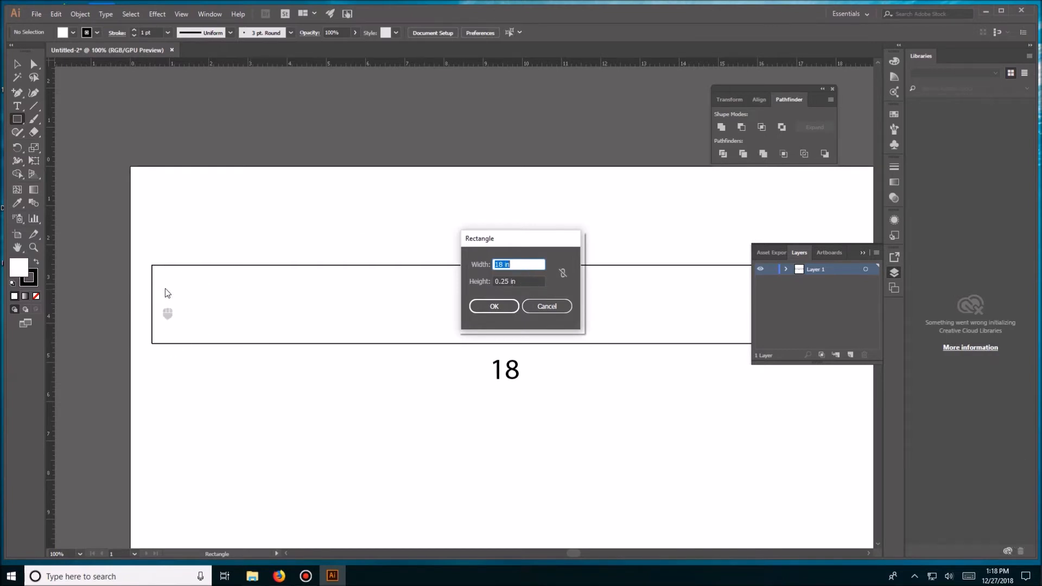
type(".5")
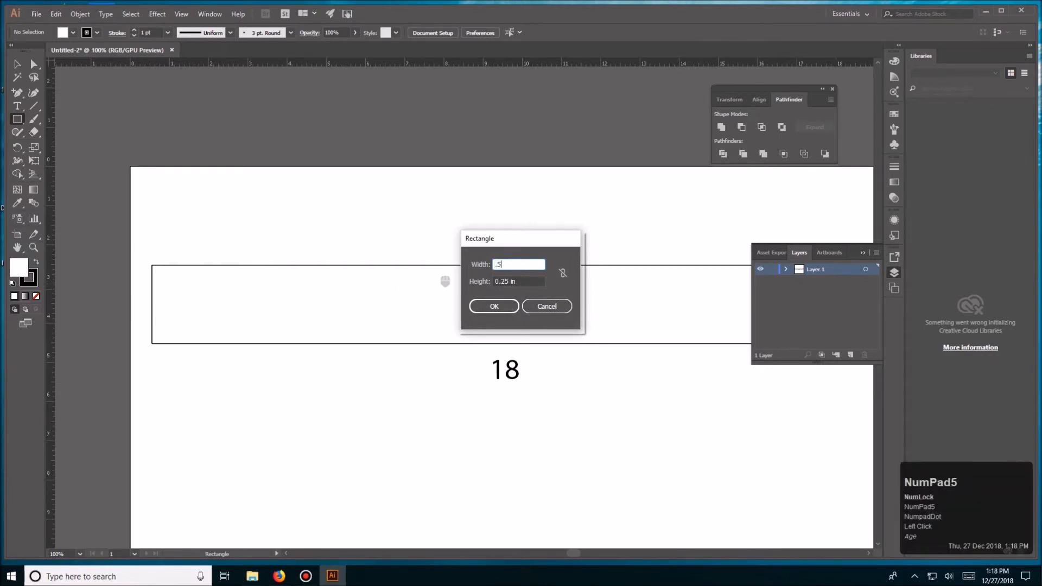
key("Tab")
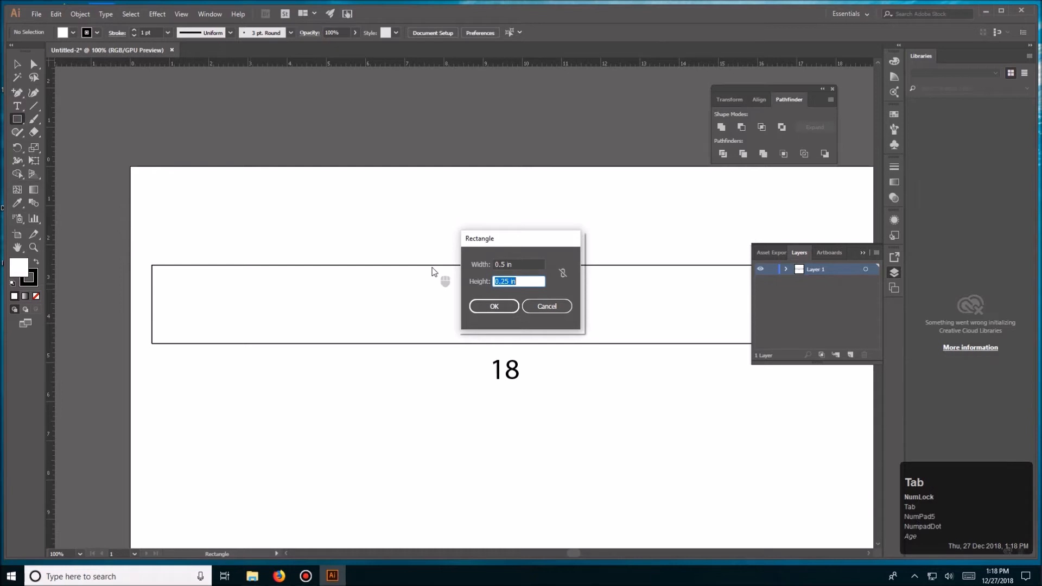
type("2")
key("KP_Enter")
key("v")
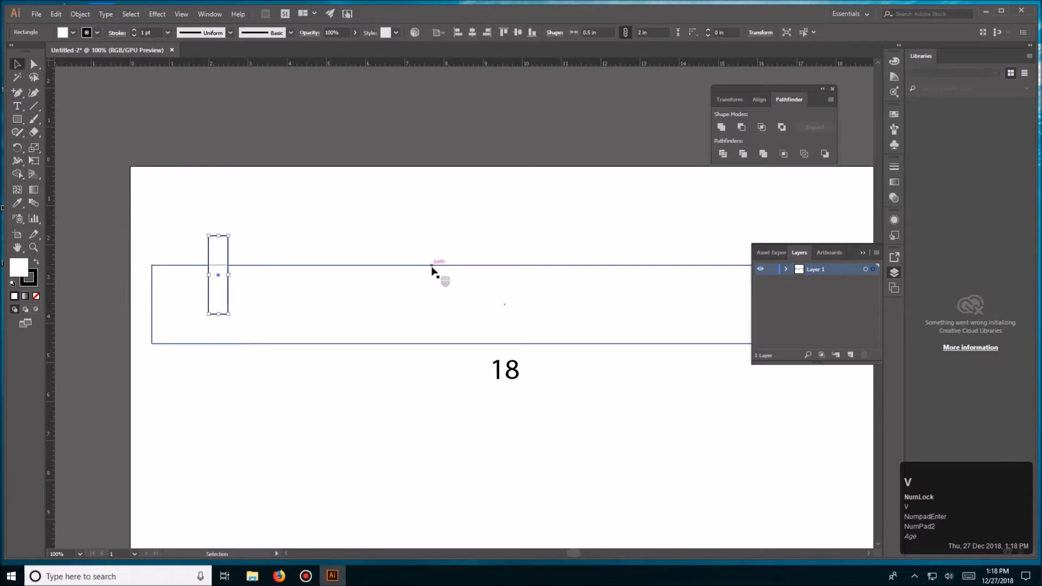
- Give the 0.5 by 2 in rectangle a black fill and no stroke
left_click(36, 262)
left_click(36, 278)
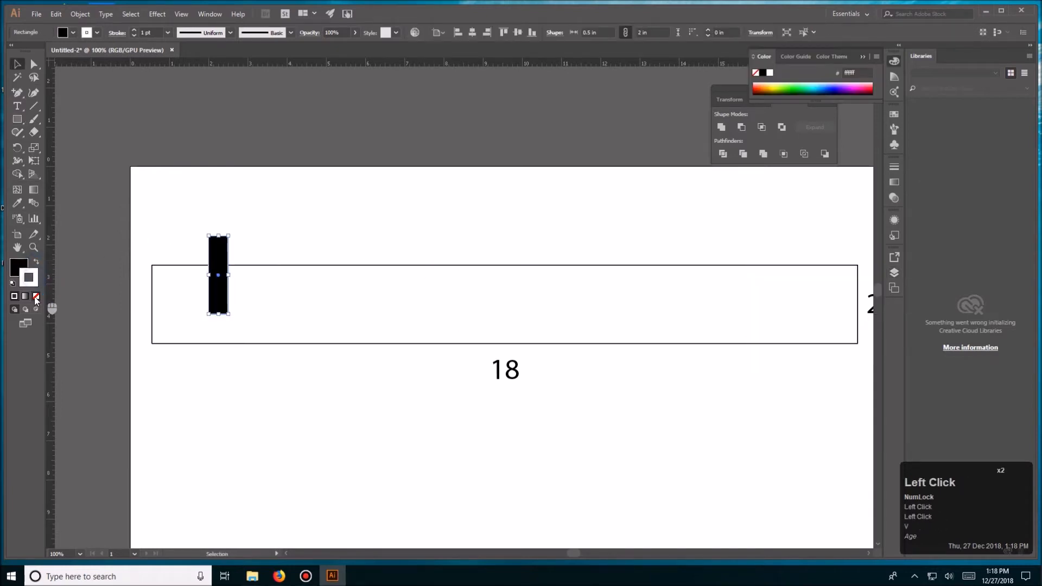
left_click(35, 297)
left_click(15, 274)
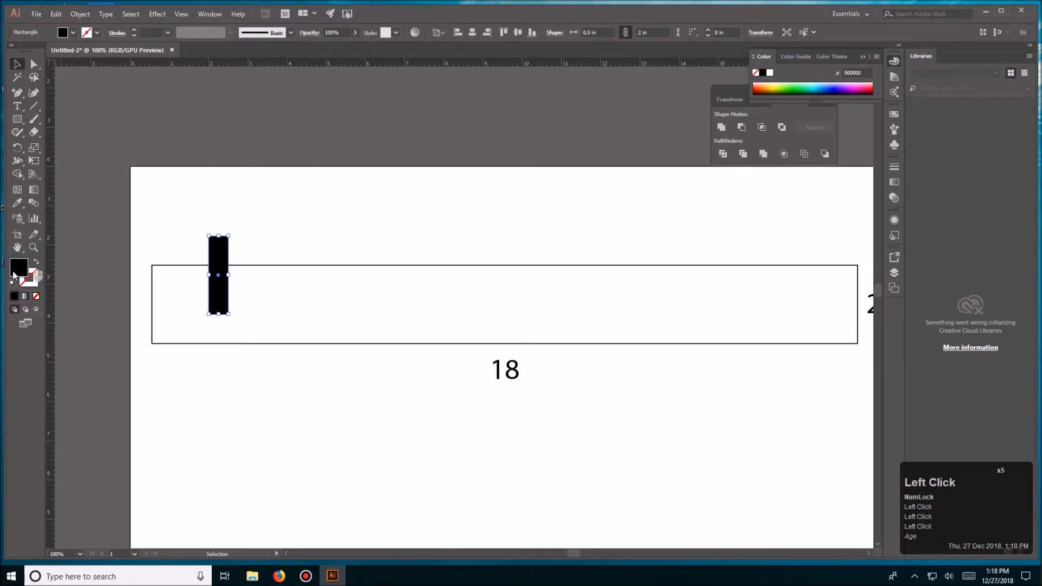
- Fit the black bar inside the large rectangle's left end and place a copy of it inside the right end
left_click_drag(221, 244, 165, 274)
key("space")
left_click_drag(457, 220, 363, 231)
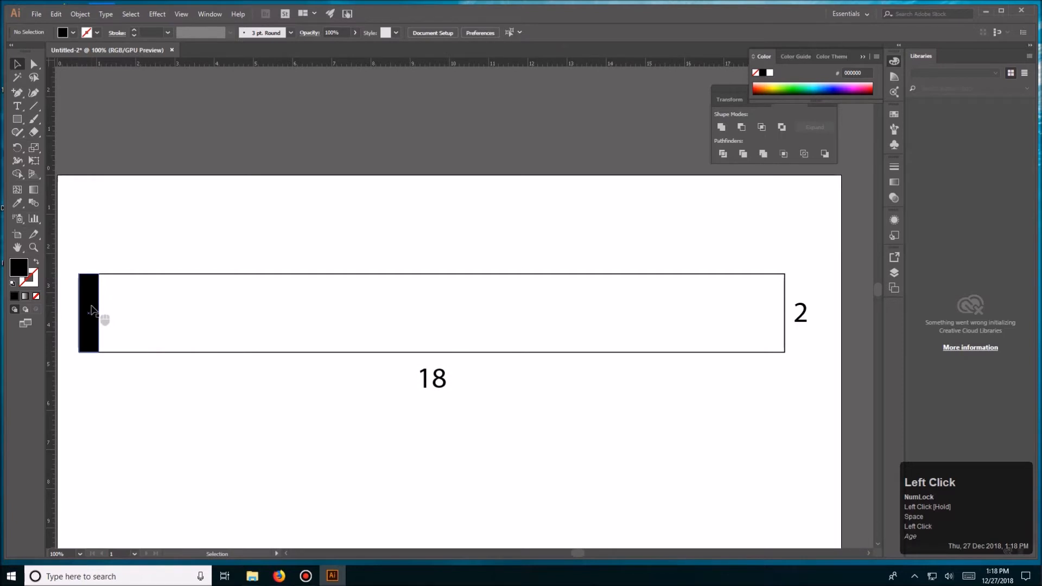
left_click_drag(90, 308, 780, 317)
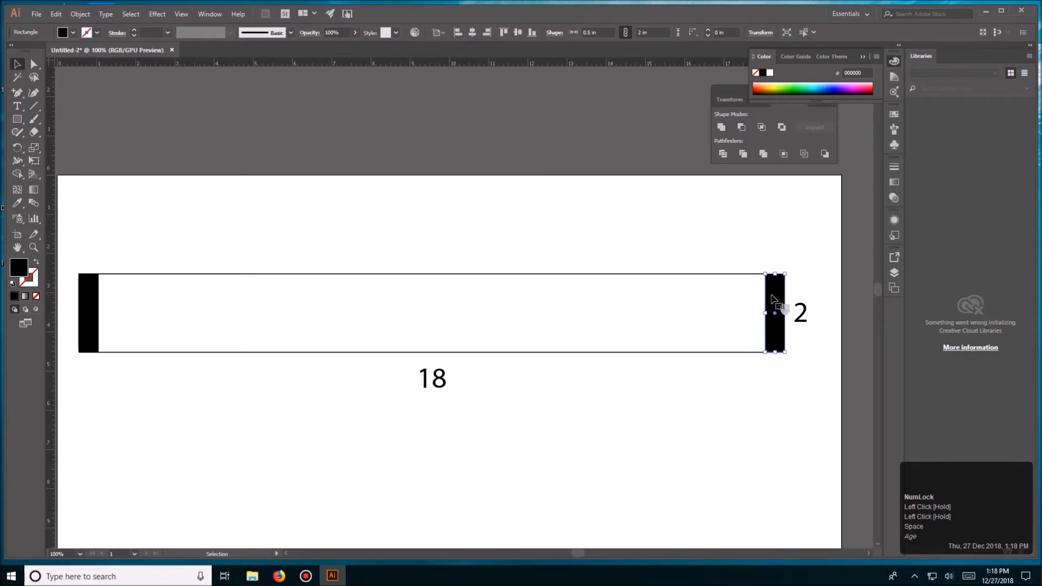
left_click(548, 232)
- Create a black rectangle 18 in wide and 0.25 in high above the large rectangle
left_click(17, 118)
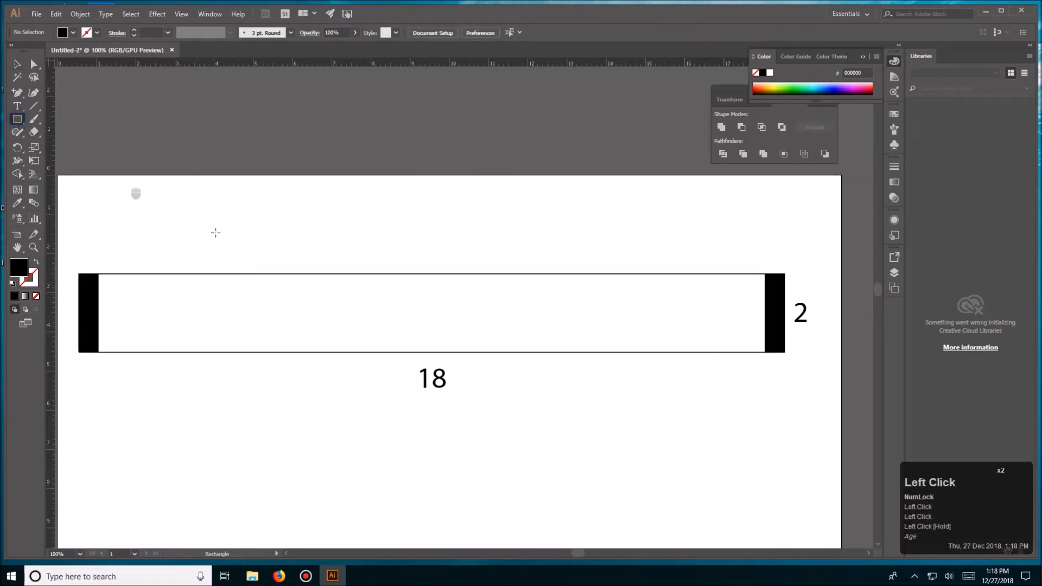
left_click(215, 233)
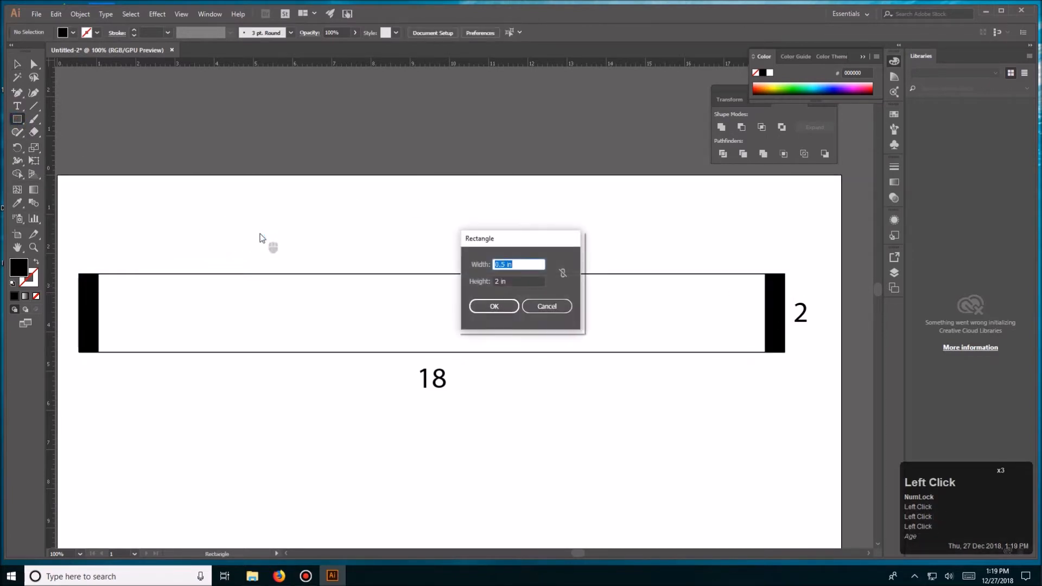
type(".25")
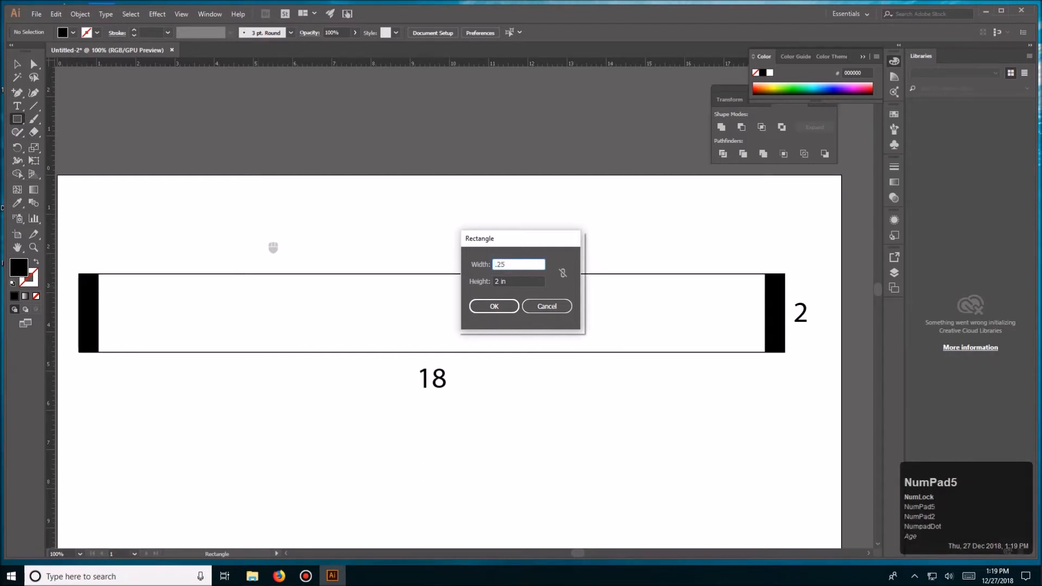
key("BackSpace")
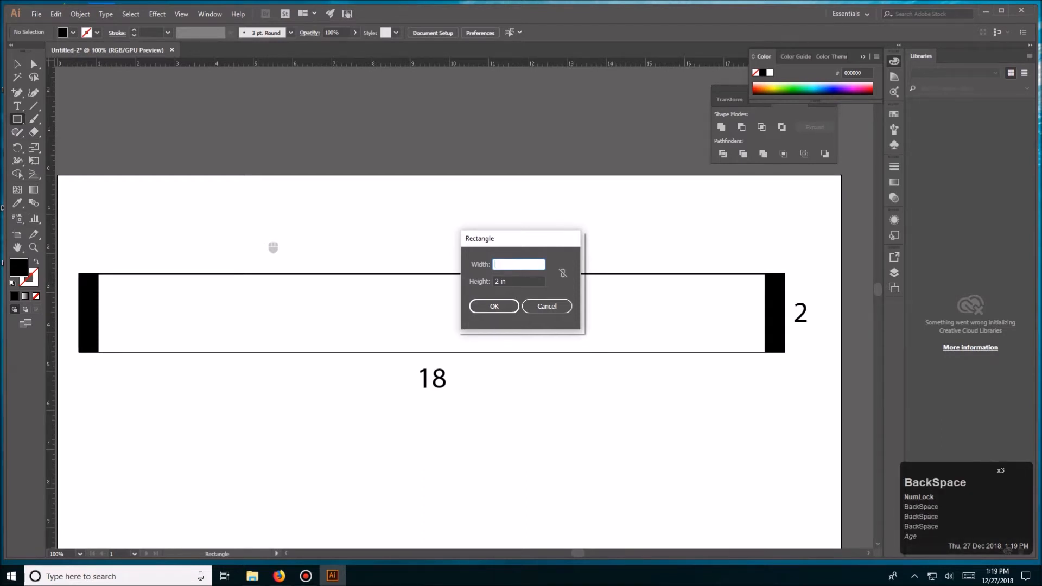
key("Tab")
type(".25")
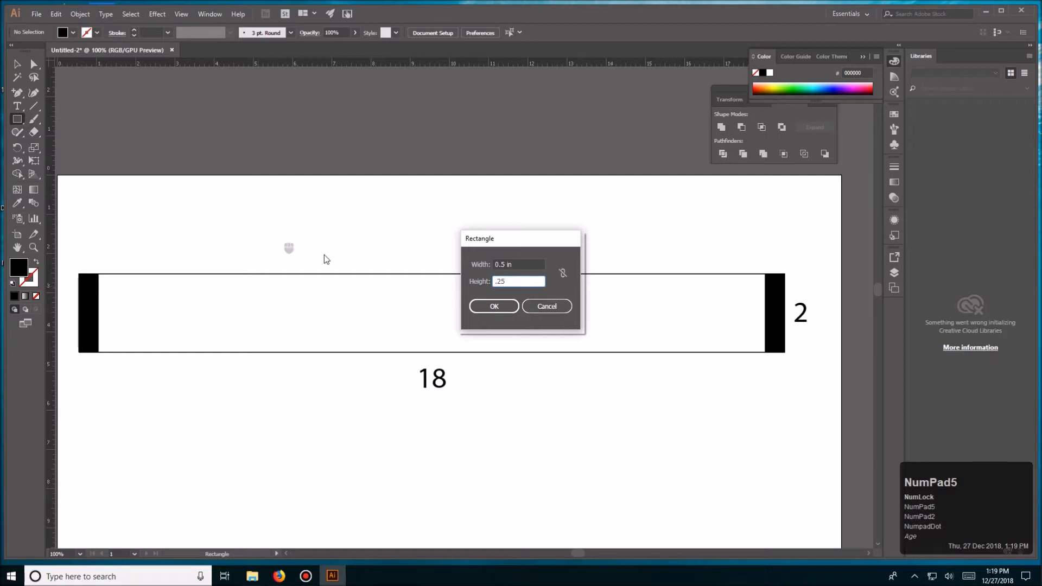
left_click(470, 267)
type("18")
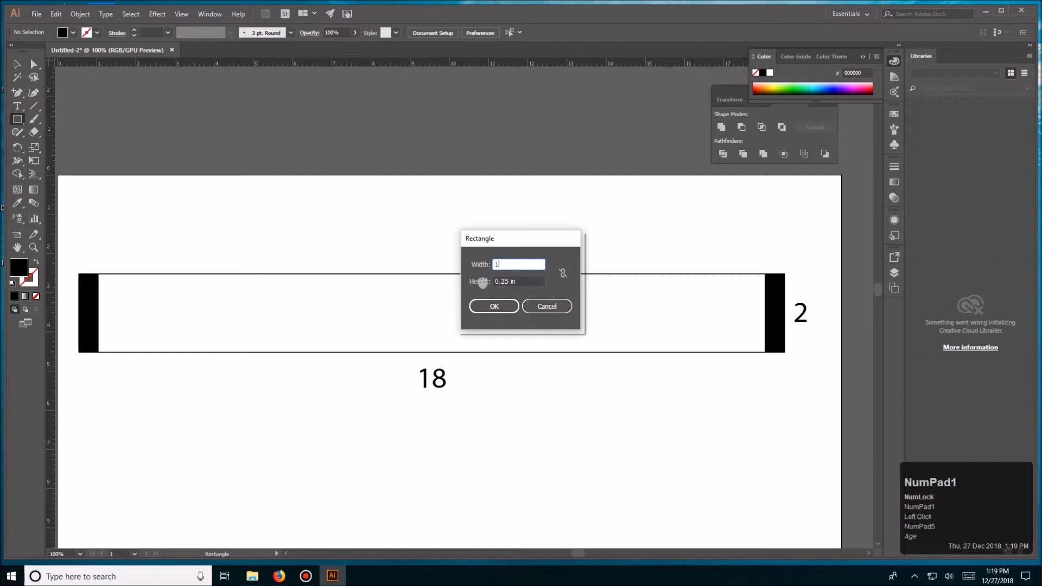
key("Return")
- Center the long black bar horizontally on the large rectangle, using the large rectangle as the key object
key("v")
left_click(362, 177)
left_click_drag(362, 176, 416, 326)
left_click(421, 289)
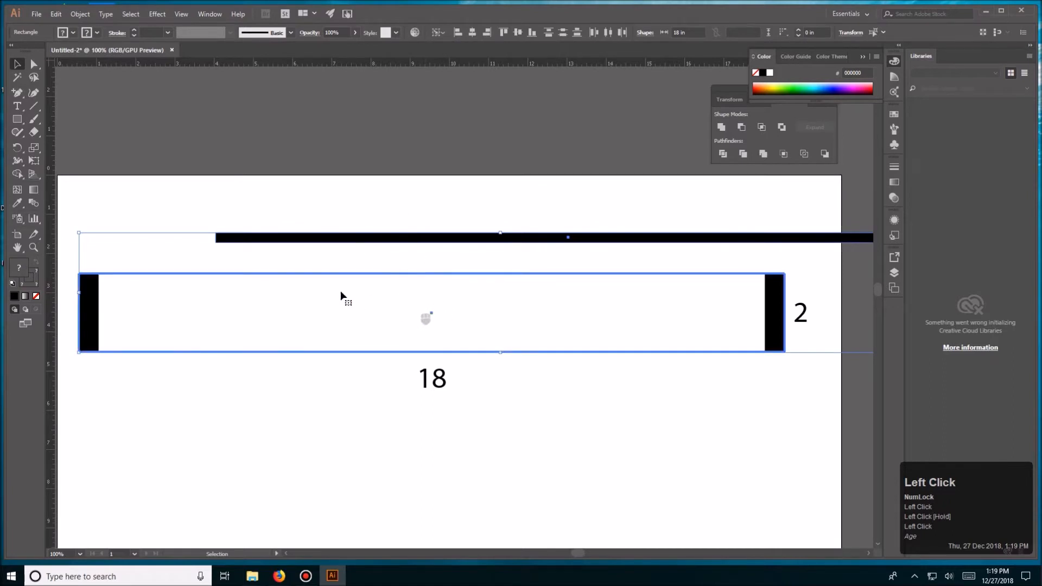
left_click(472, 32)
left_click(497, 209)
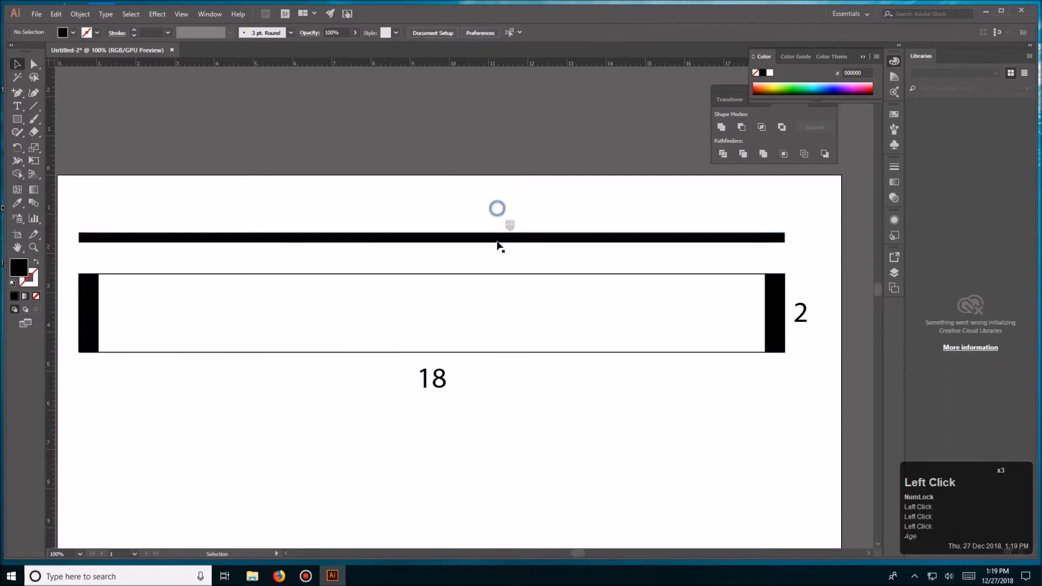
- Align the long black bar to the large rectangle's top edge and place a copy inside its bottom edge
left_click_drag(466, 201, 516, 308)
left_click(516, 308)
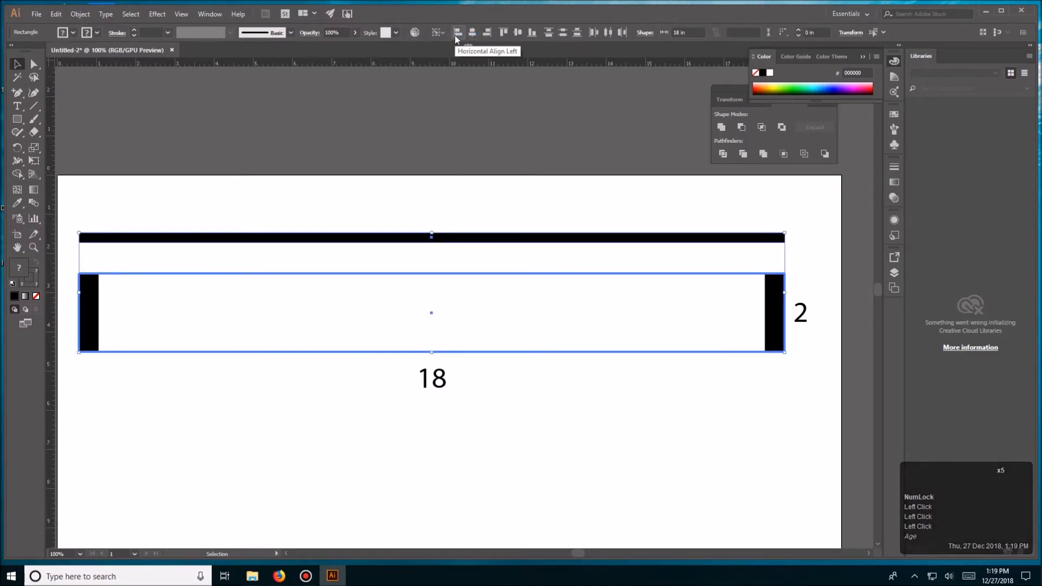
left_click(504, 32)
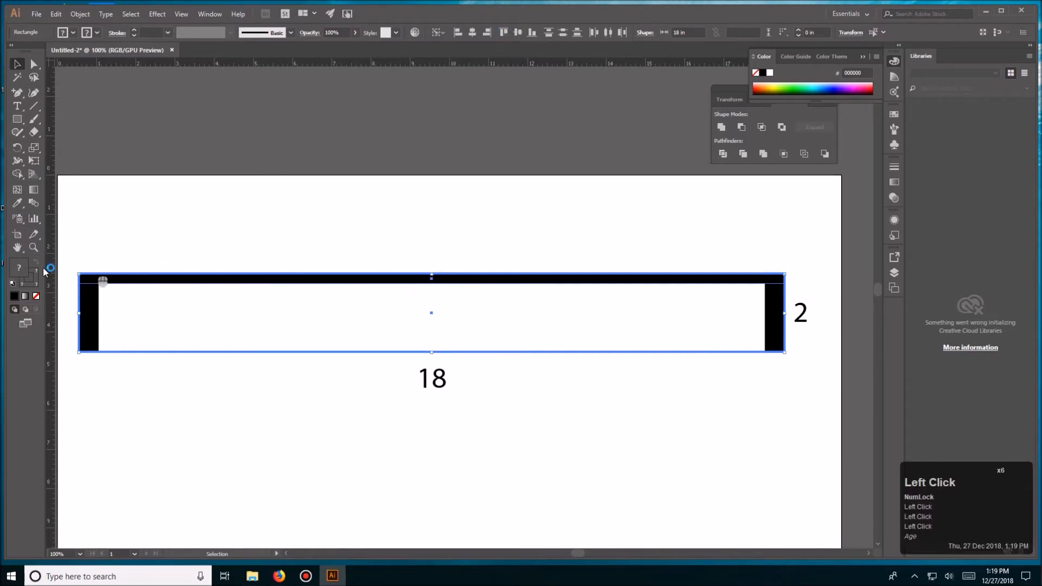
left_click(485, 239)
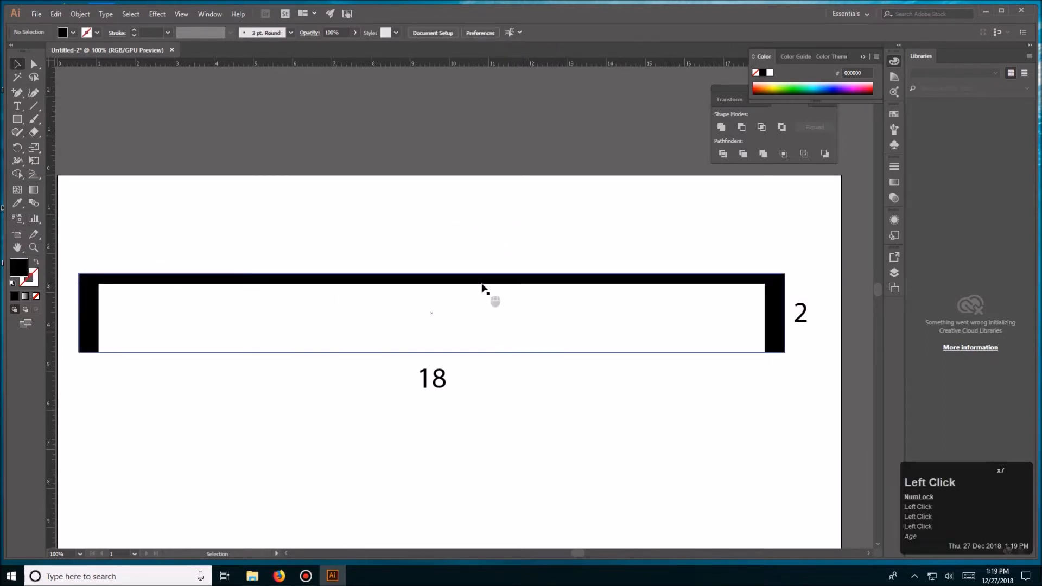
left_click_drag(484, 281, 498, 359)
left_click(559, 387)
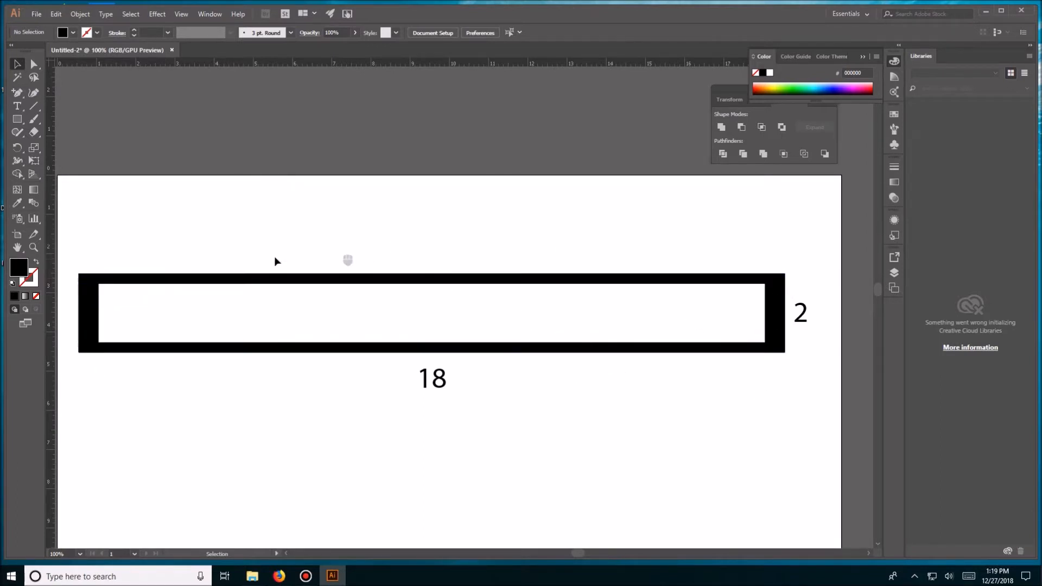
- Unite the four black bars into a single frame shape with Pathfinder
left_click(101, 282)
left_click(89, 315, "shift")
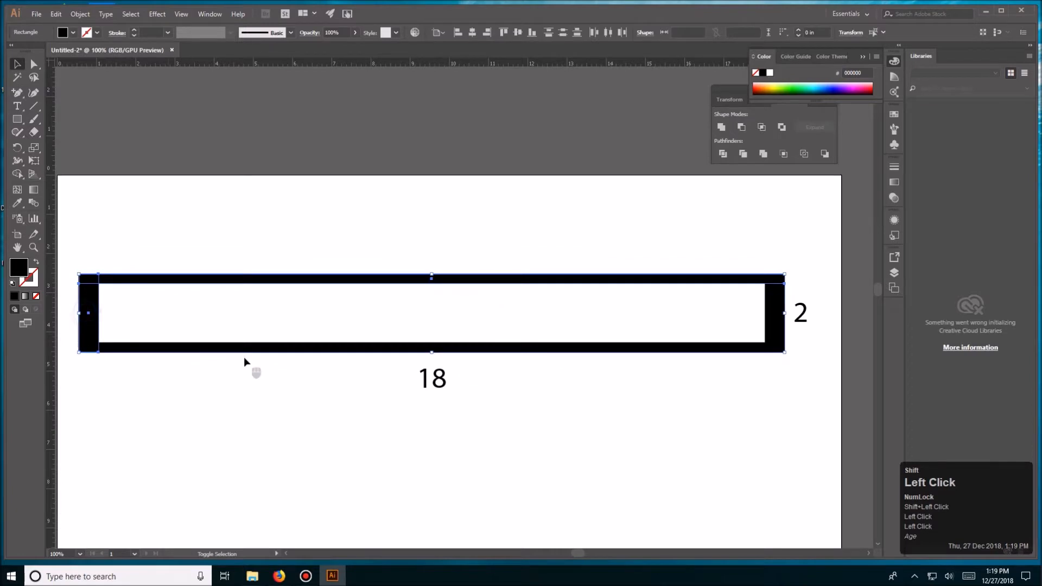
left_click(245, 348, "shift")
left_click(780, 308, "shift")
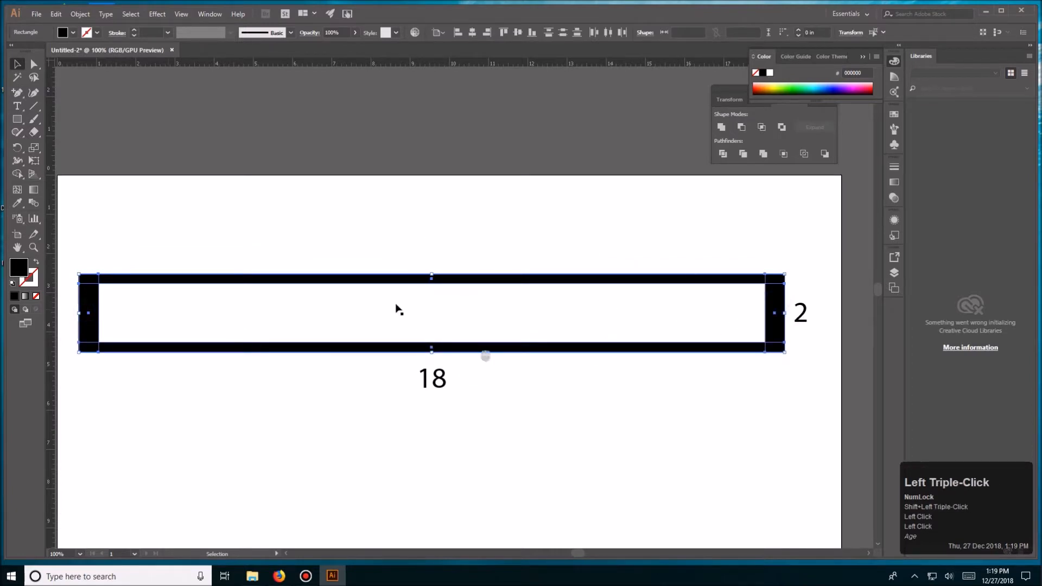
left_click_drag(737, 90, 721, 140)
left_click(706, 180)
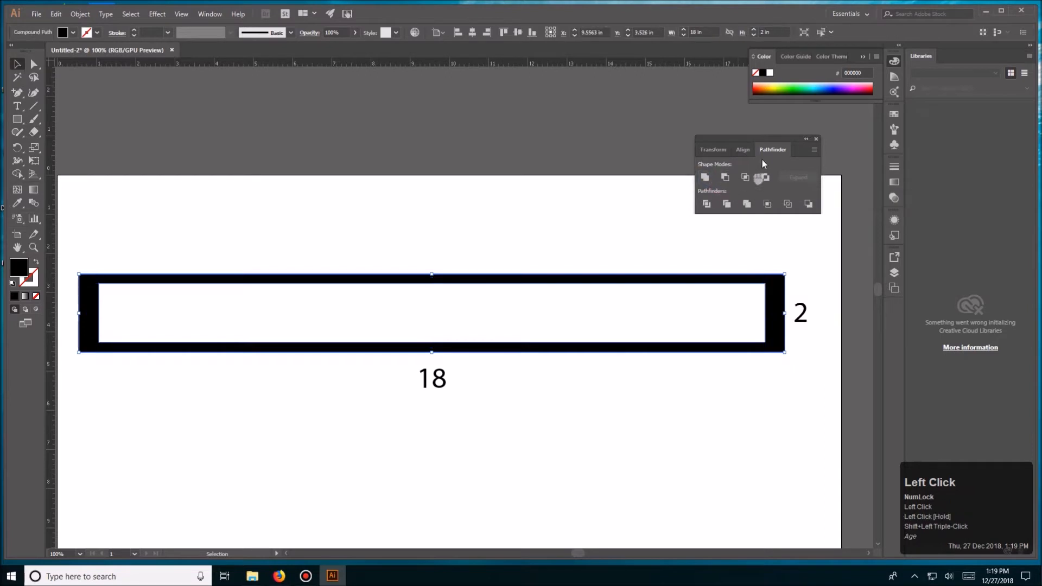
left_click(210, 13)
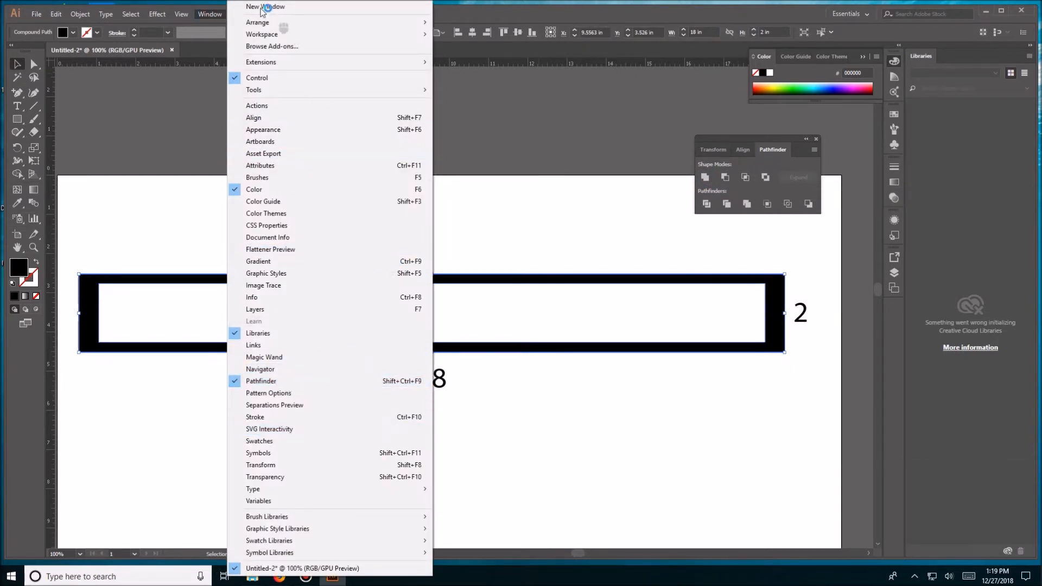
left_click(566, 148)
left_click(527, 208)
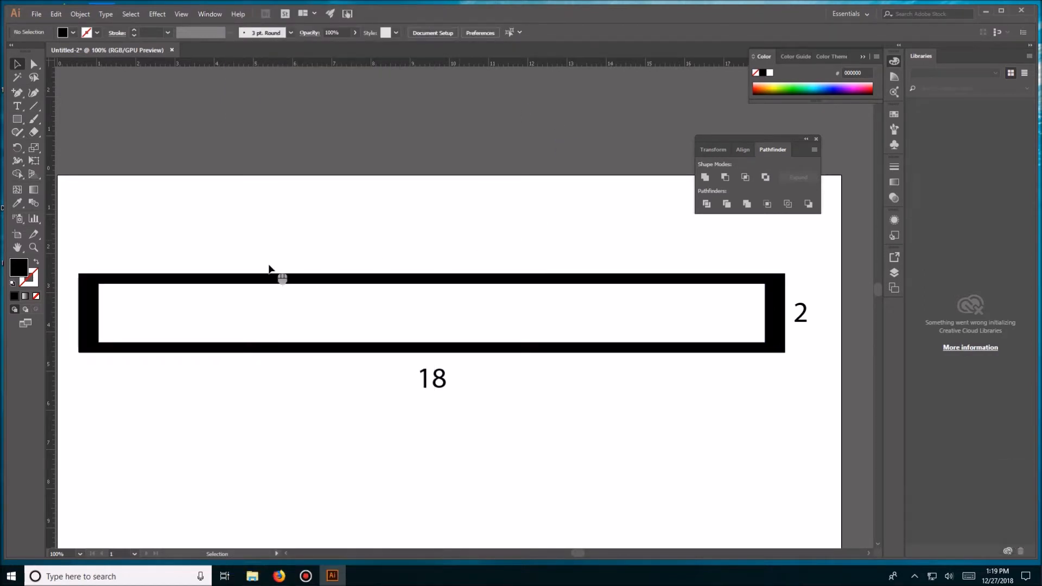
- Try moving the united black frame up above the artboard, and undo the move
left_click(362, 278)
left_click_drag(363, 278, 373, 90)
key("ctrl+z")
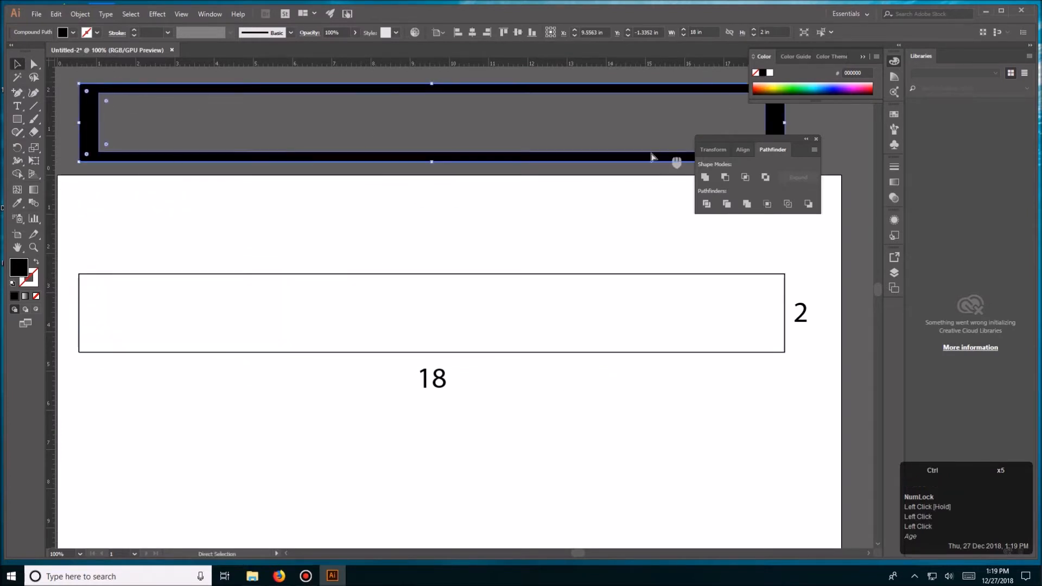
left_click(483, 237)
- Draw a 17 by 1.5 in rectangle that fills the opening inside the black frame
left_click(514, 277)
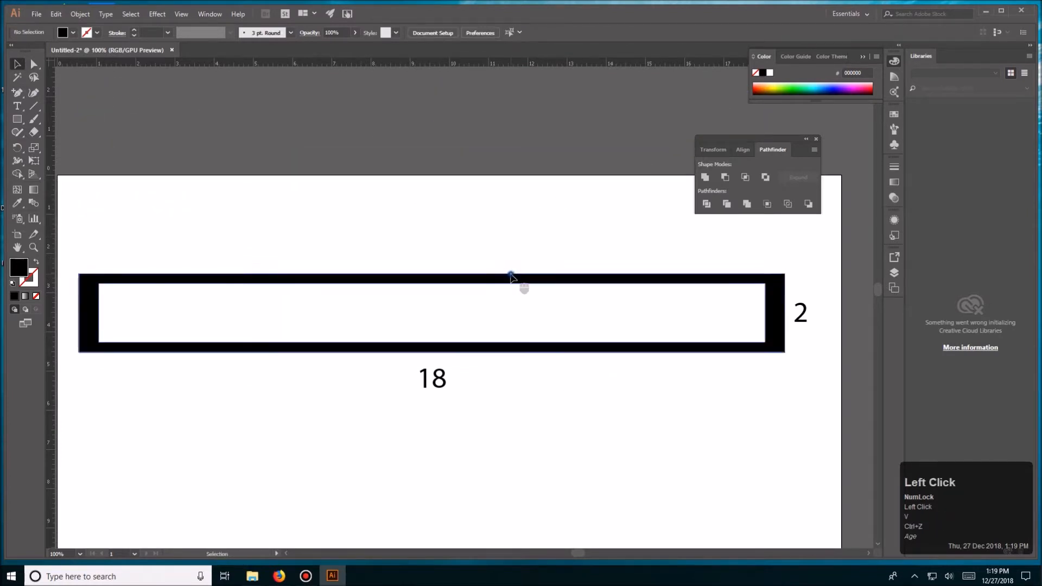
left_click(122, 305)
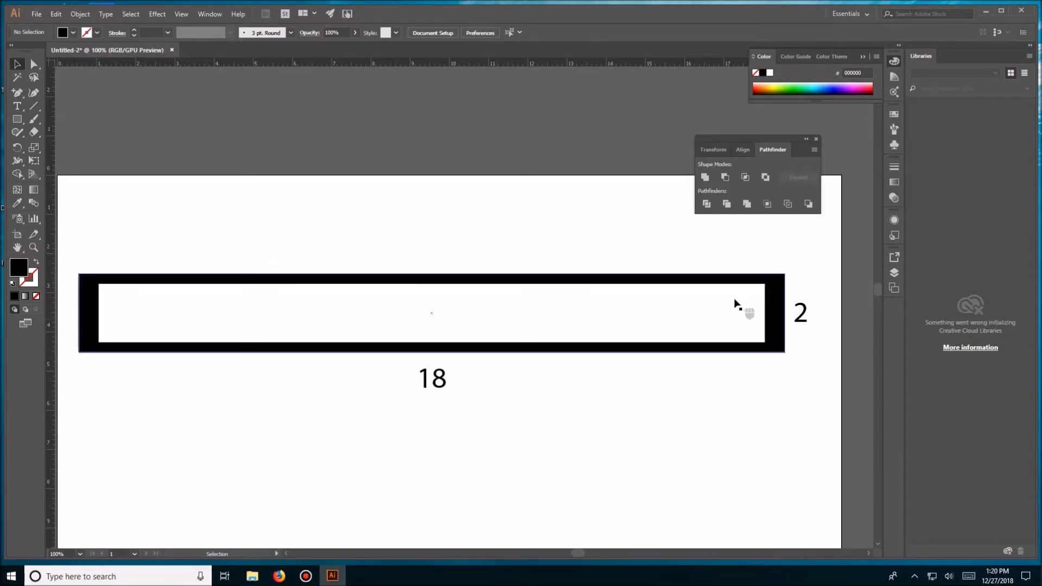
left_click(17, 119)
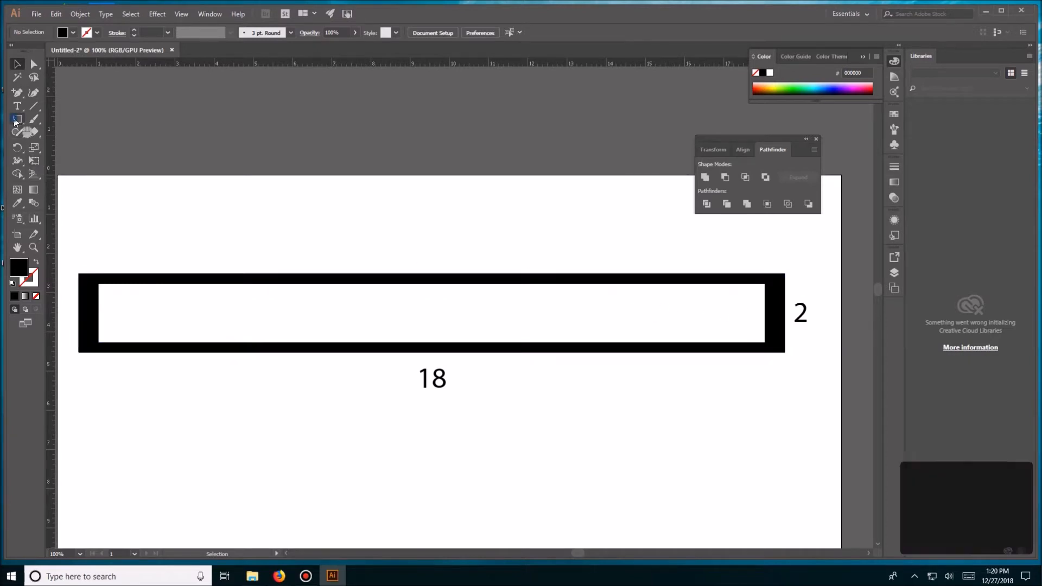
left_click_drag(97, 282, 766, 342)
key("v")
left_click_drag(629, 403, 613, 413)
- Round all corners of the inner rectangle to 0.75 in so its ends become semicircles
left_click(549, 200)
left_click(527, 307)
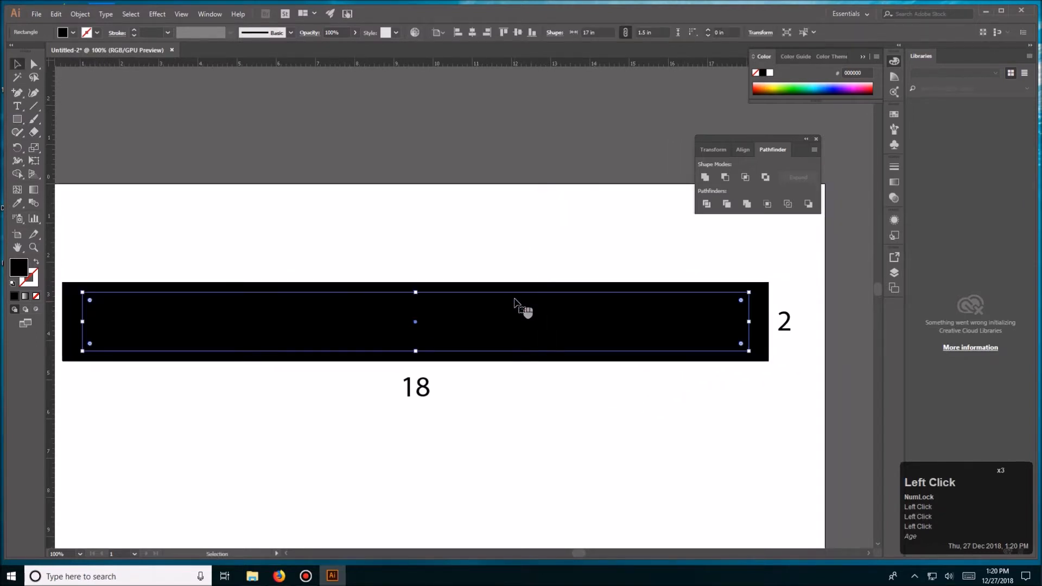
key("a")
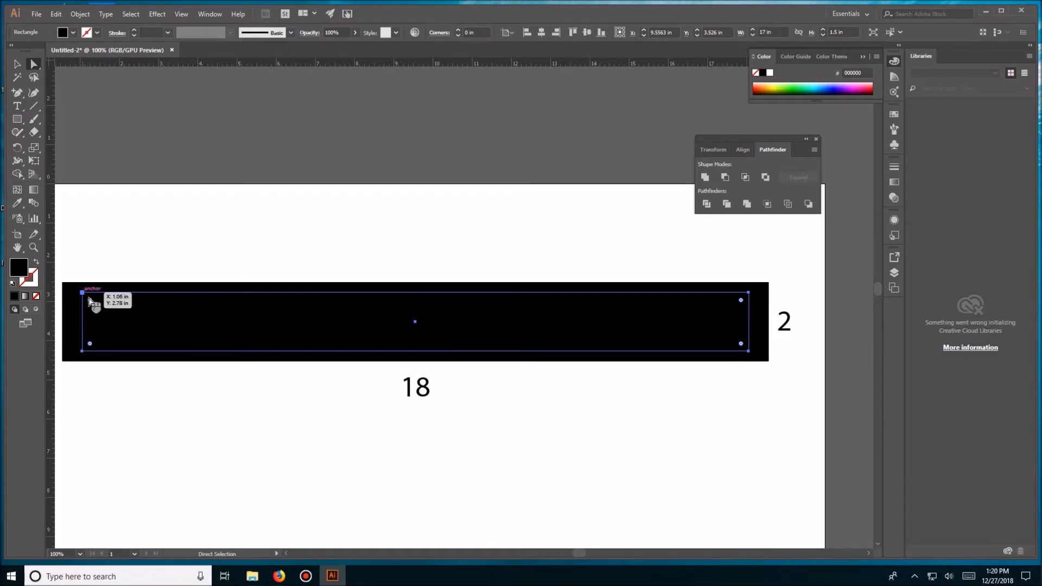
left_click_drag(90, 301, 163, 328)
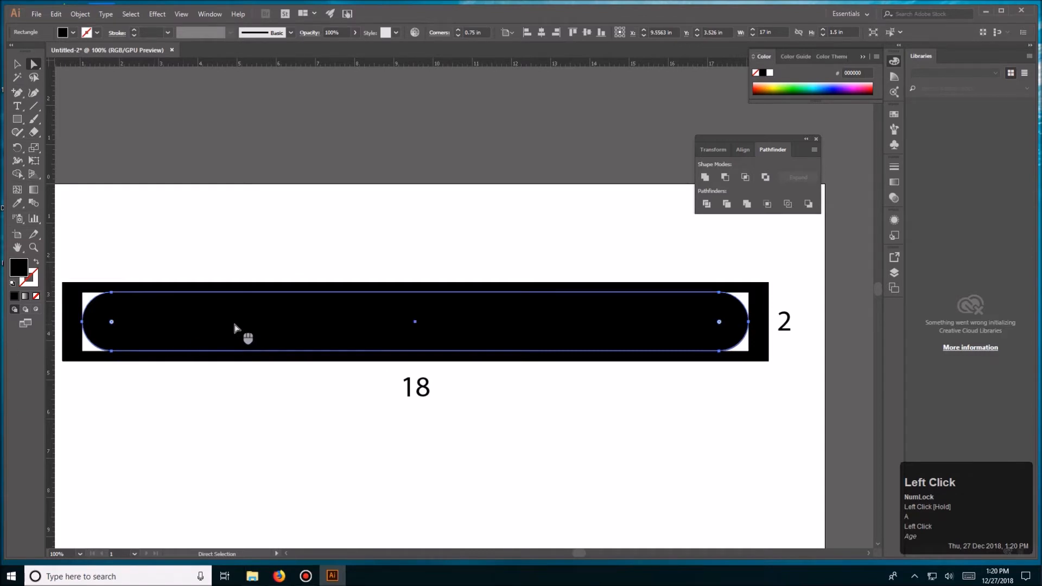
key("v")
left_click(547, 247)
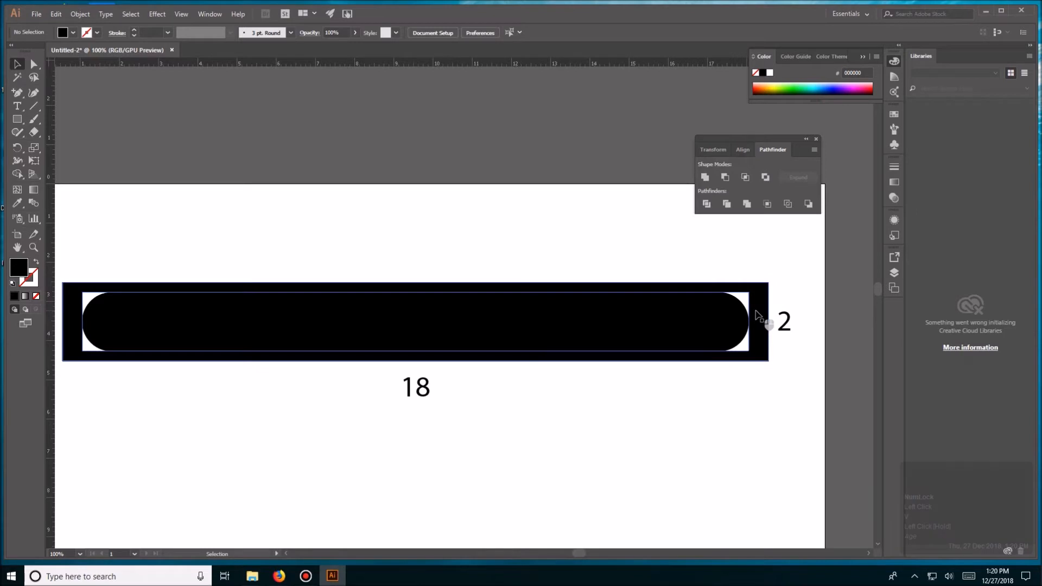
- Fill the rounded inner shape with yellow
left_click(727, 323)
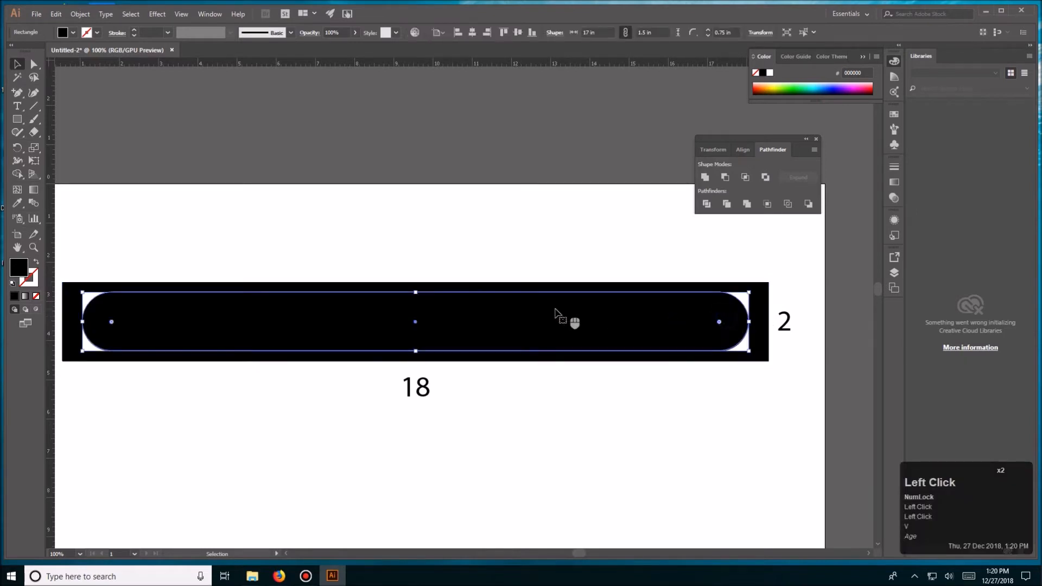
left_click(73, 32)
left_click(44, 51)
key("v")
left_click(387, 185)
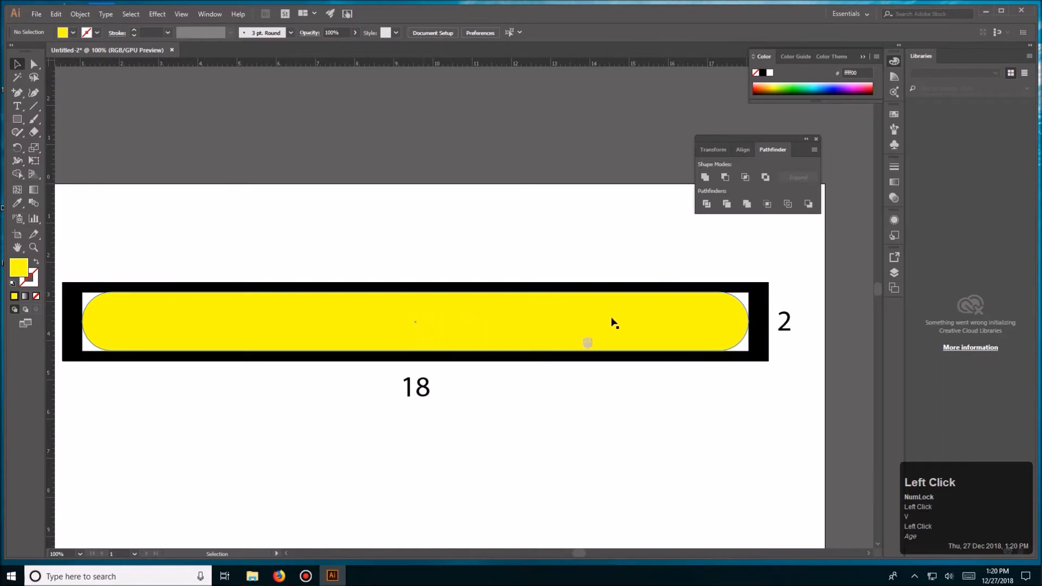
- Try moving the black frame up off the yellow shape, and undo the move
left_click(762, 288)
left_click_drag(761, 309, 670, 109)
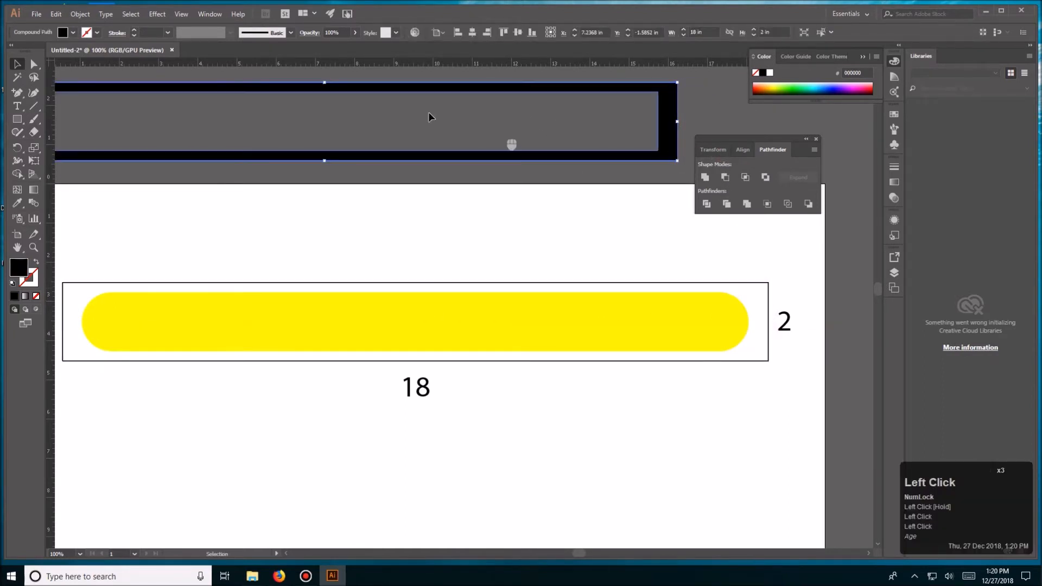
key("ctrl+z")
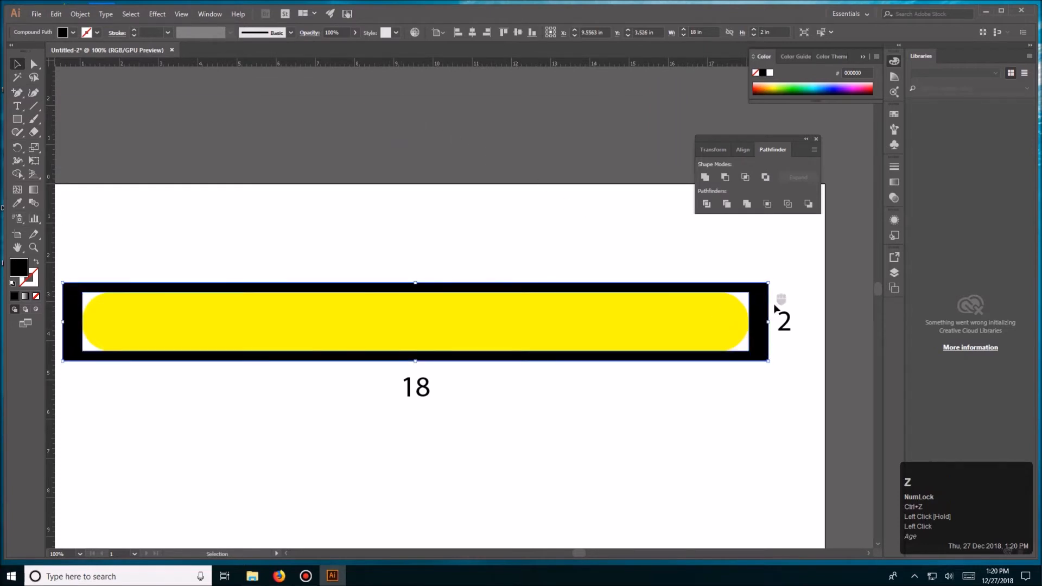
- Delete the black frame and swap the fill and stroke colors of the 18 by 2 in rectangle
key("Delete")
left_click(763, 292)
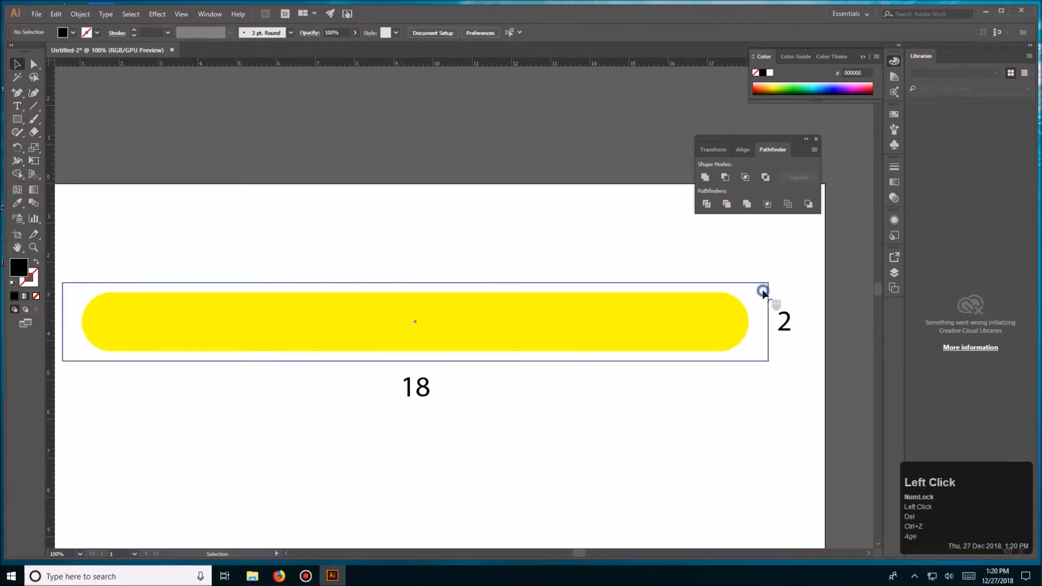
left_click(37, 263)
left_click(85, 290)
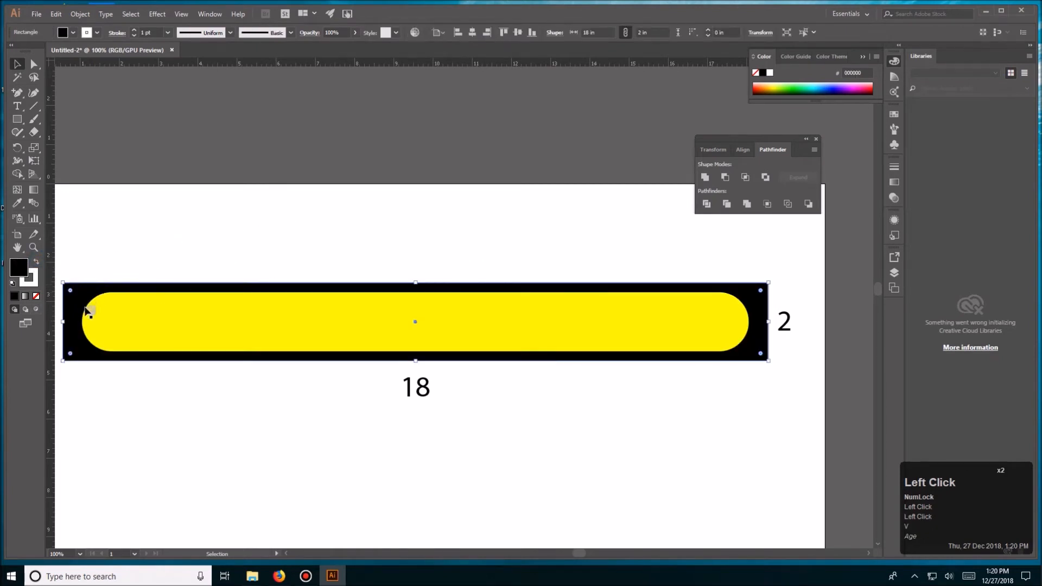
- Remove the white stroke from the black 18 by 2 in rectangle
left_click(29, 277)
left_click(39, 297)
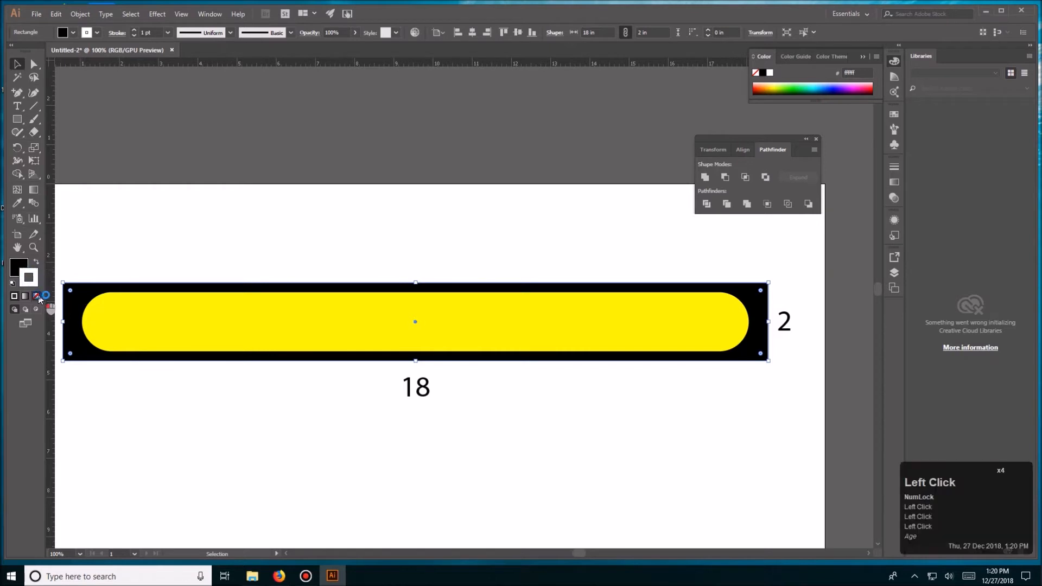
left_click(196, 255)
left_click(335, 268)
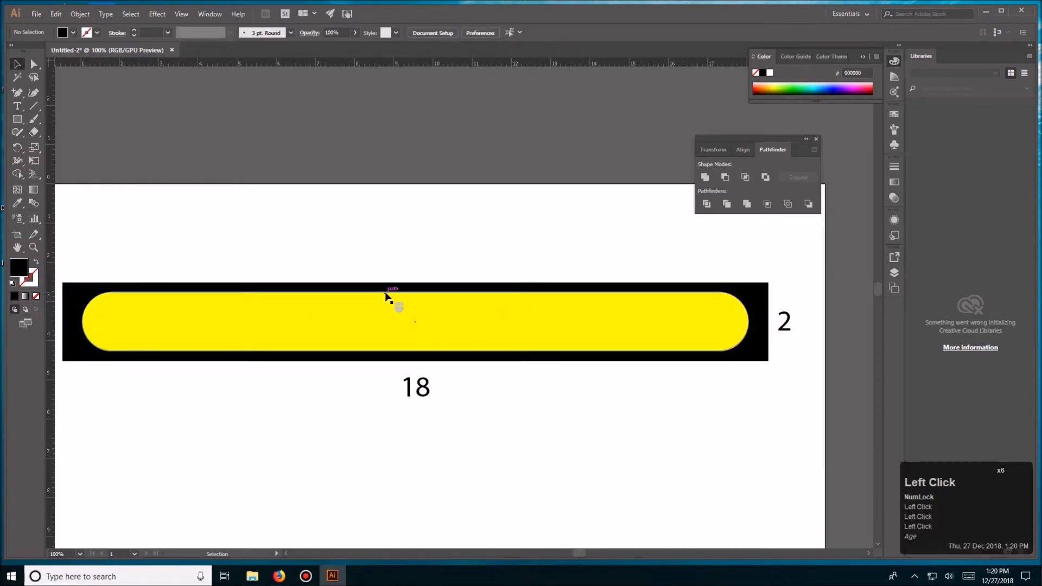
left_click_drag(390, 242, 395, 205)
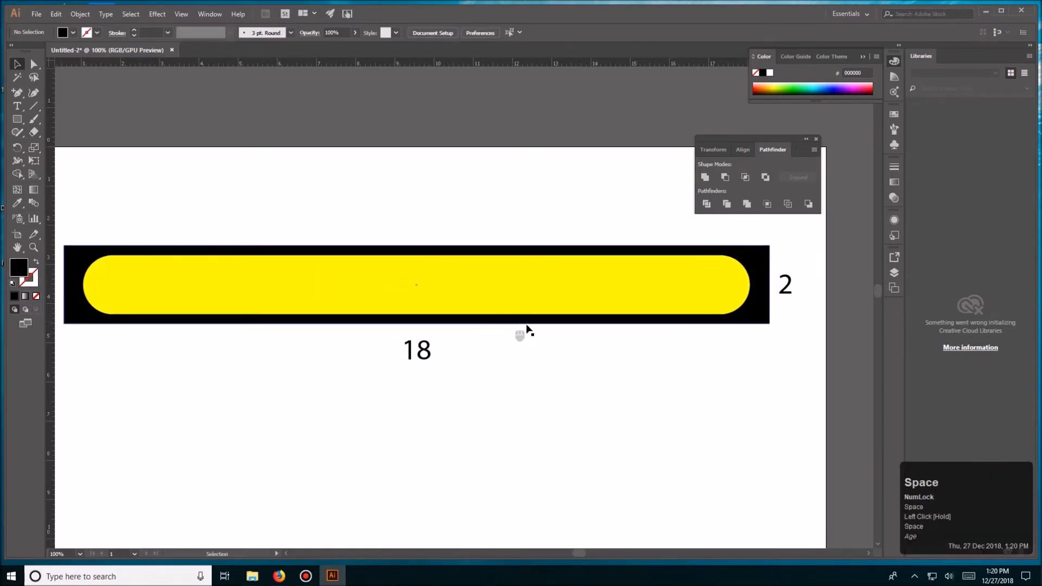
- Try creating an ellipse 0.5 in wide above the black rectangle, and undo it
left_click(756, 292)
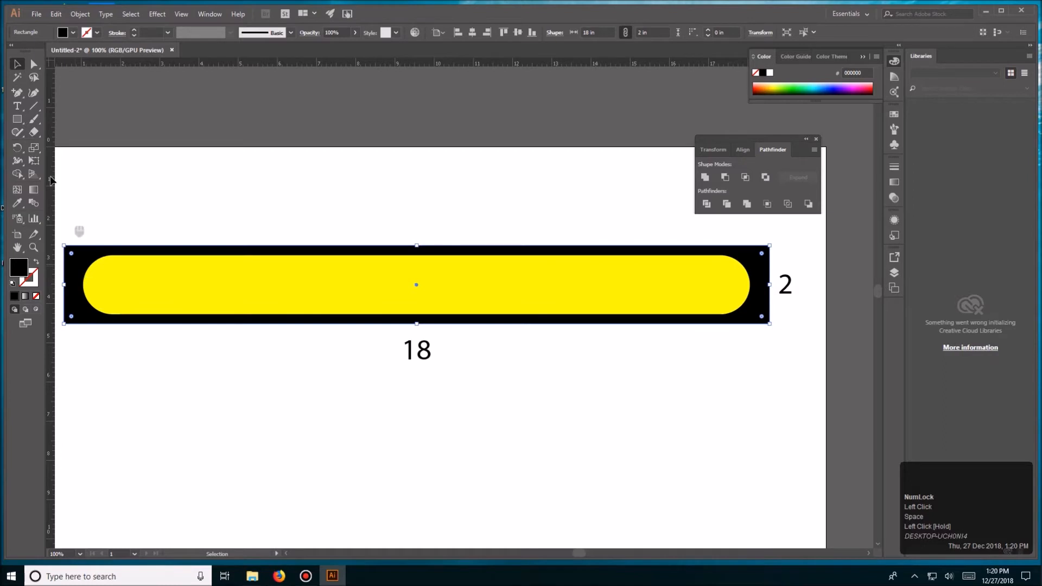
key("v")
left_click(21, 122)
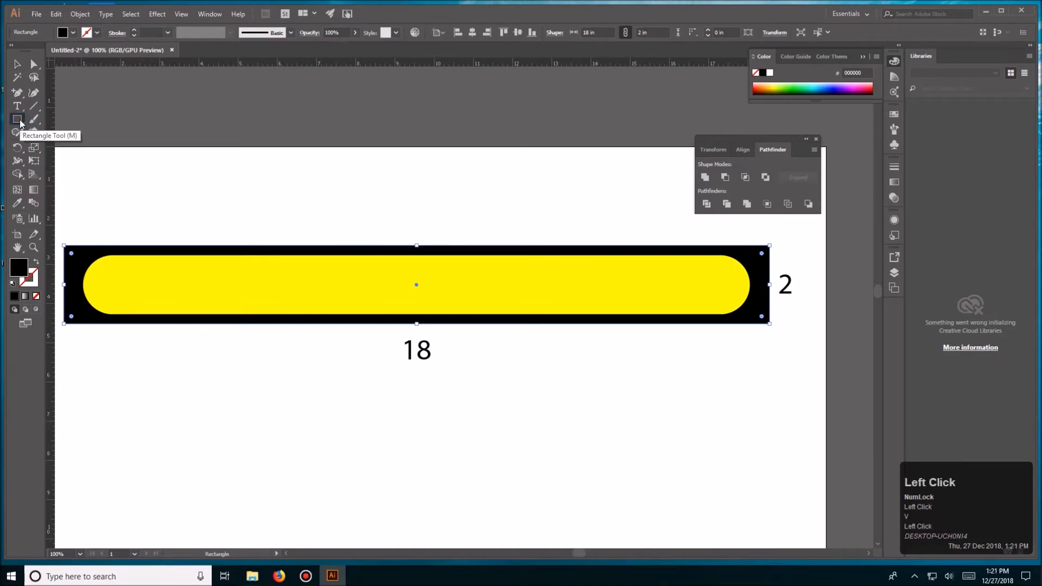
key("l")
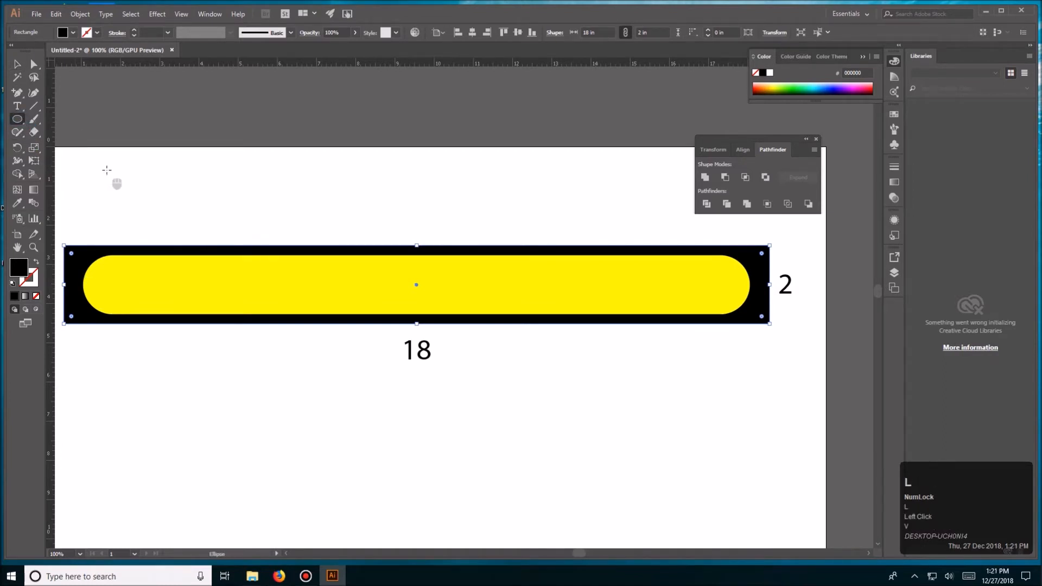
left_click_drag(105, 218, 150, 212)
double_click(204, 222)
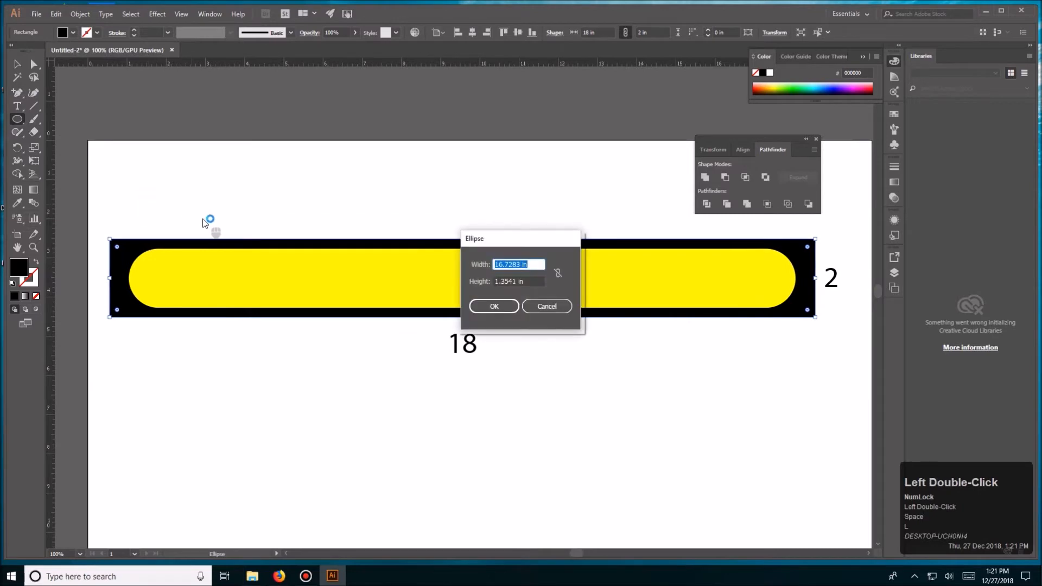
type(".")
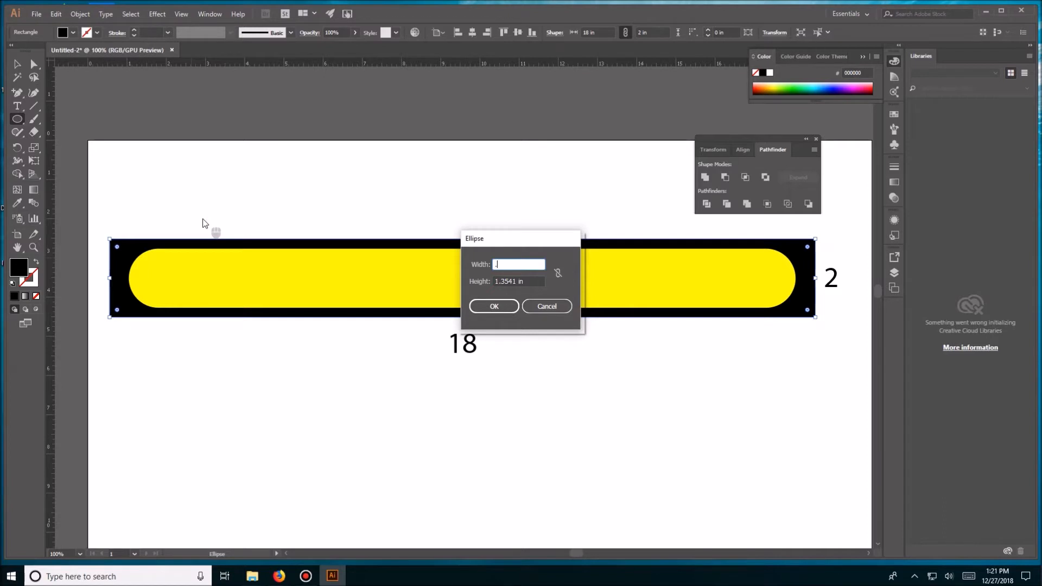
type("5")
key("Return")
key("ctrl+z")
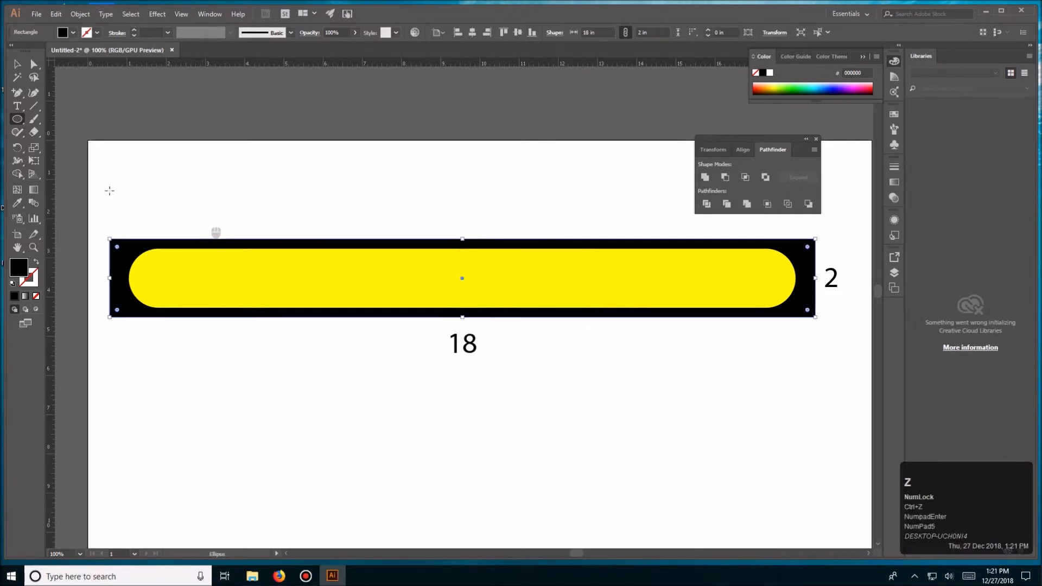
- Create a 0.25 by 0.25 in circle above the black rectangle with the Ellipse tool
left_click(221, 206)
type(".25")
key("Tab")
type(".25")
key("Return")
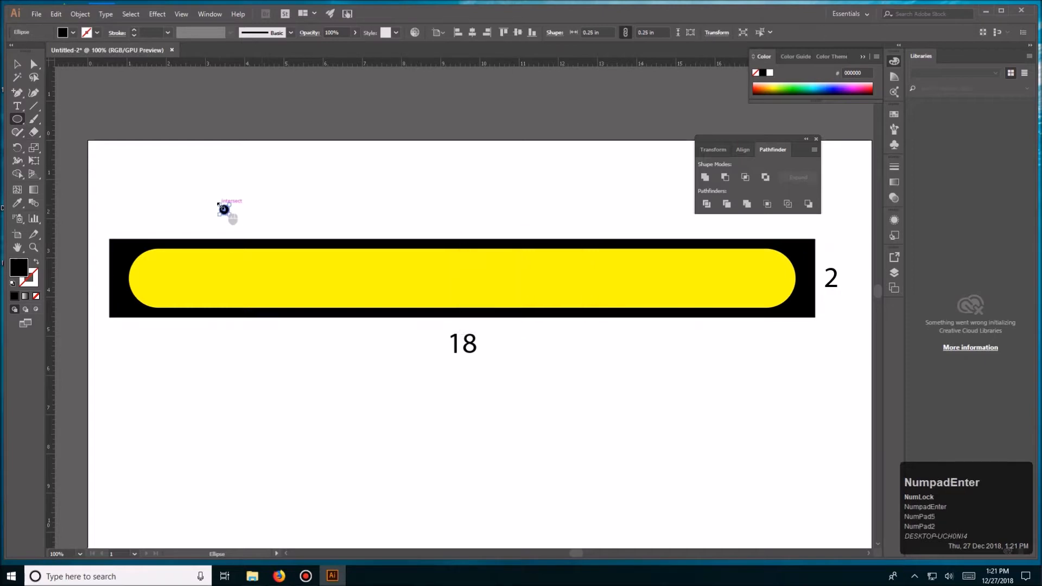
key("v")
left_click(241, 206)
- Fill the small circle with white
left_click(224, 209)
left_click(73, 33)
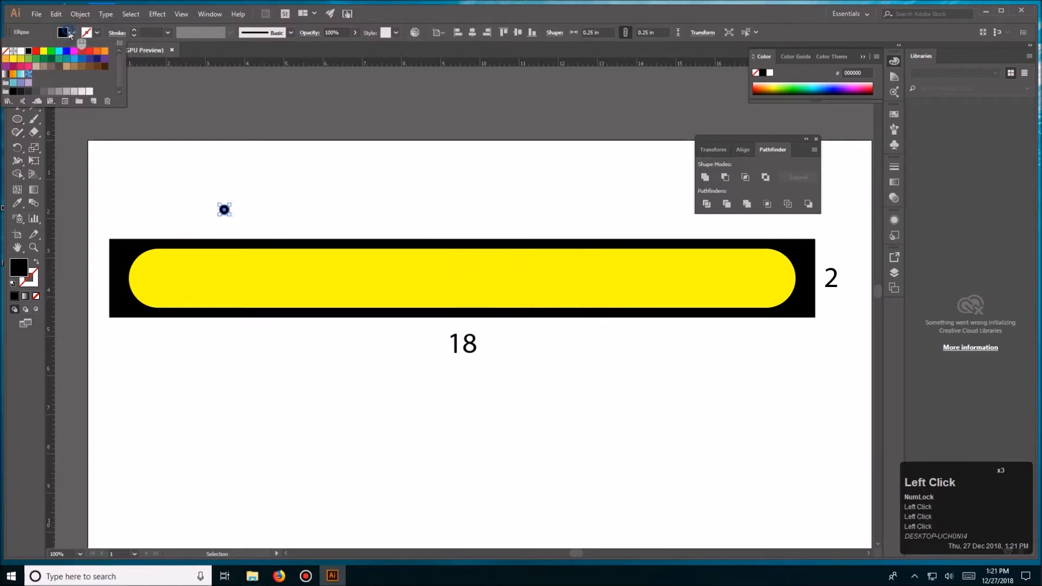
left_click(21, 51)
left_click(295, 193)
left_click(263, 209)
- Move the white circle into the black rectangle's upper-left corner and place a copy directly below in the lower-left corner
left_click_drag(226, 215, 121, 263)
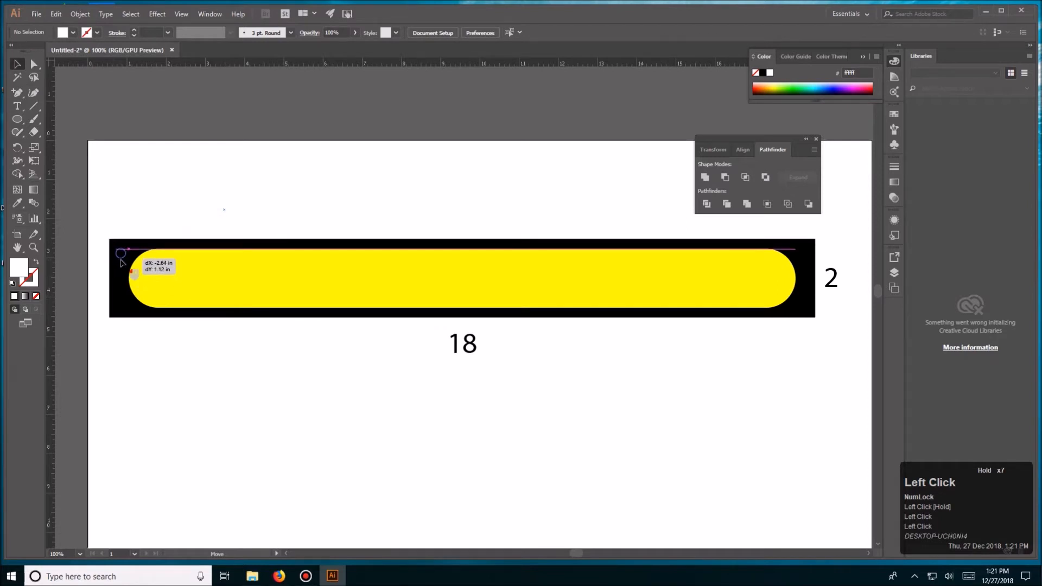
left_click_drag(121, 260, 122, 303)
double_click(195, 333)
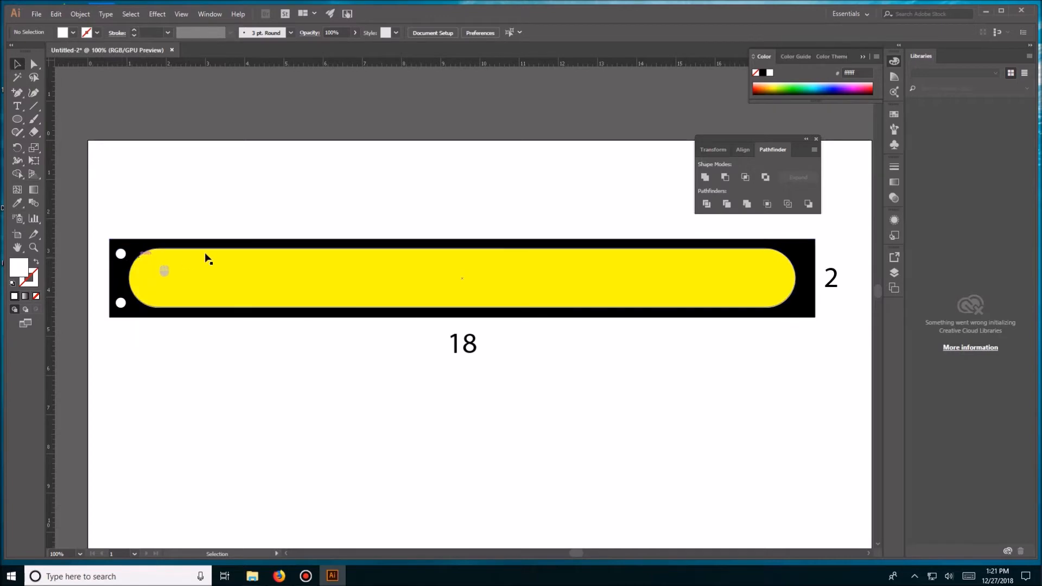
- Check the Smart Guides setting in the view options and examine the two white circles
left_click(181, 14)
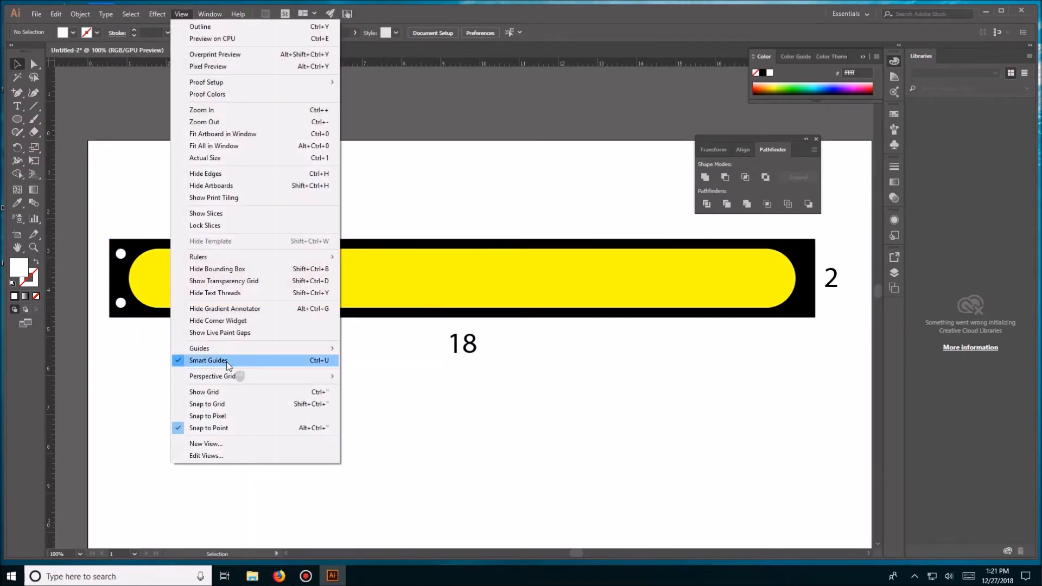
left_click(292, 359)
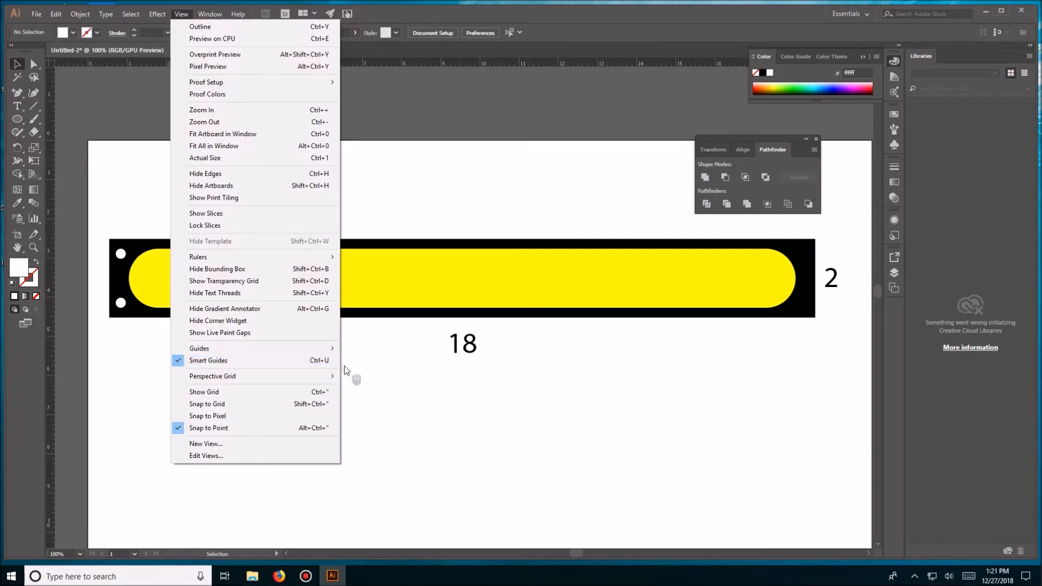
left_click(121, 255)
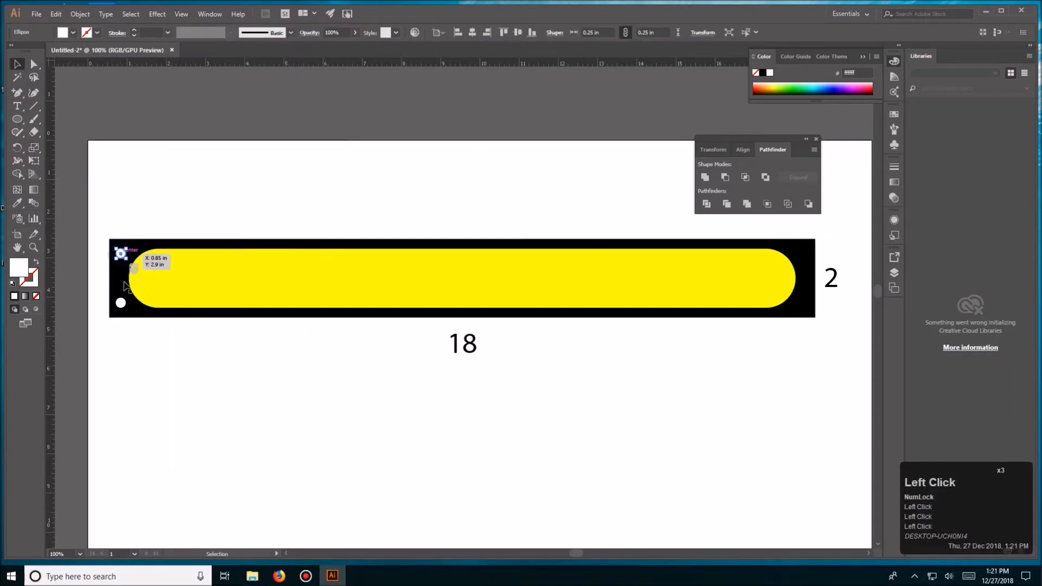
left_click(122, 303)
key("space")
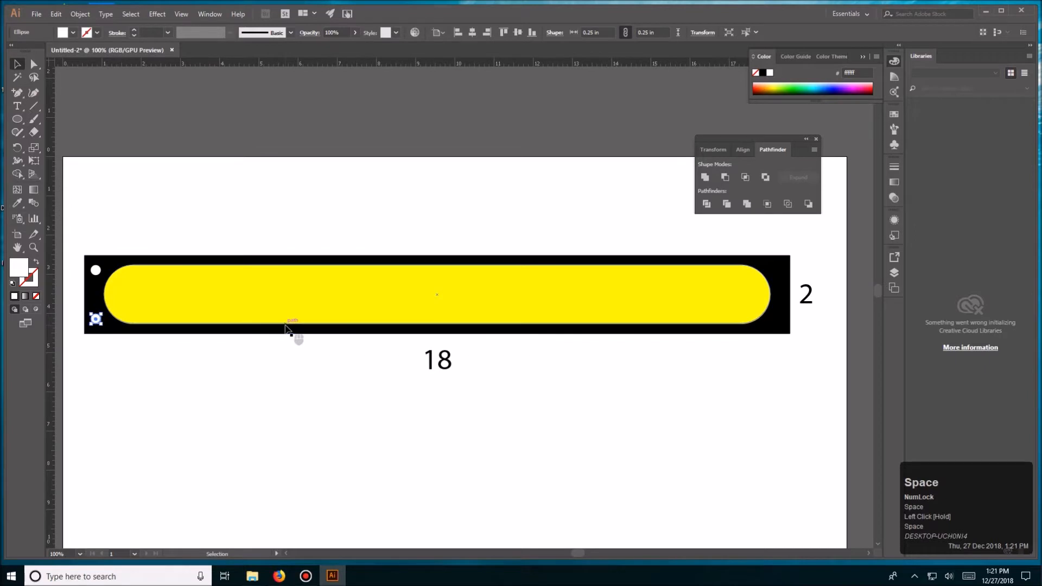
left_click(191, 242)
left_click(167, 357)
key("F12")
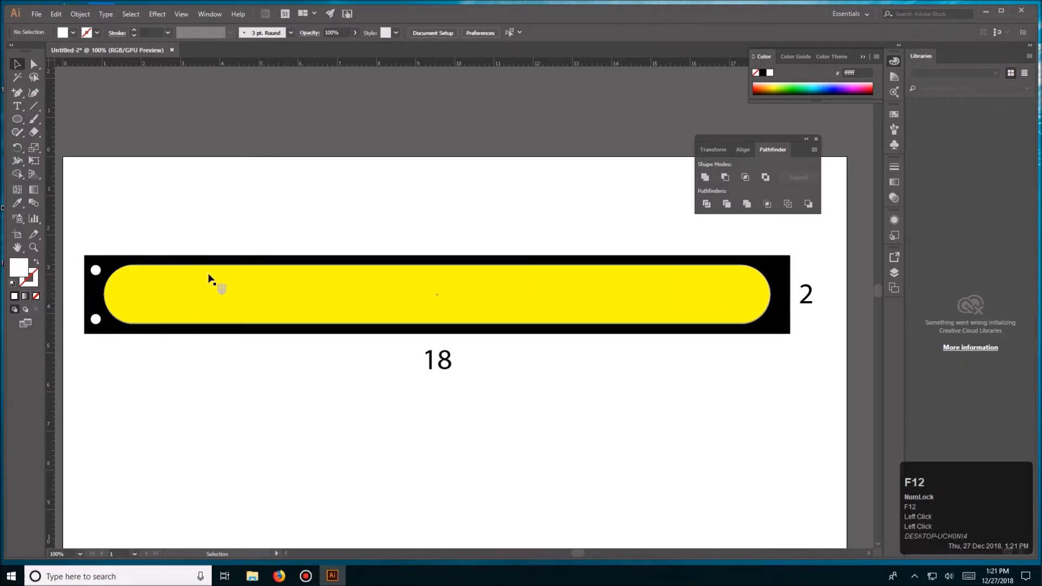
left_click(182, 13)
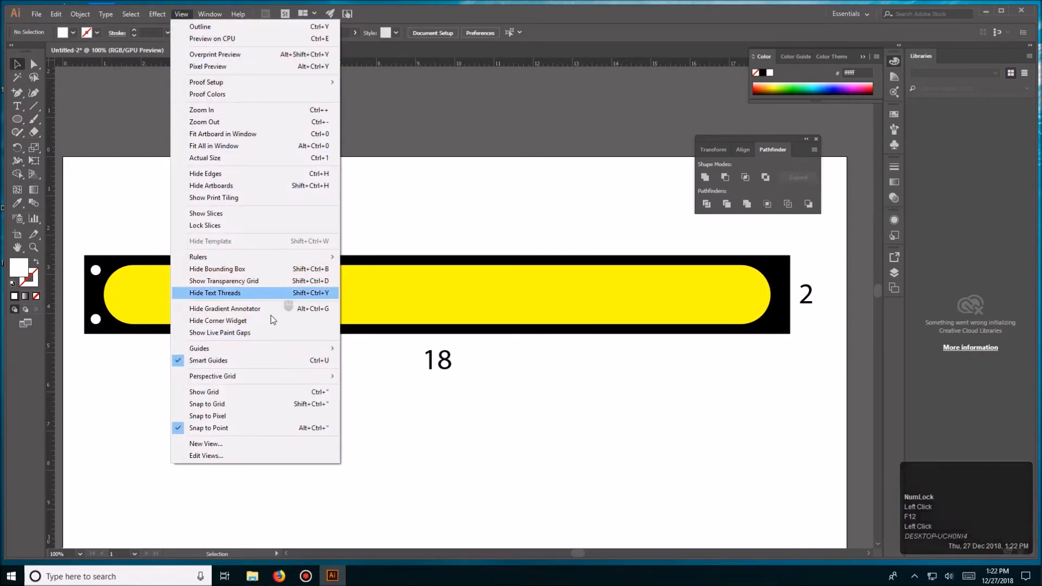
left_click(271, 358)
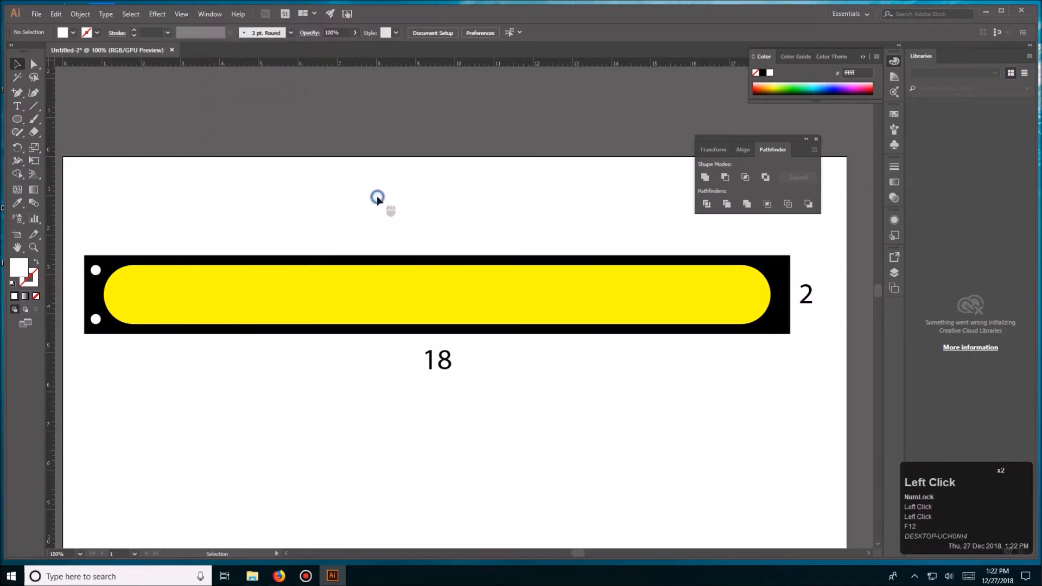
- Copy the two white circles at the plate's left end into the matching corners at its right end
left_click(96, 269)
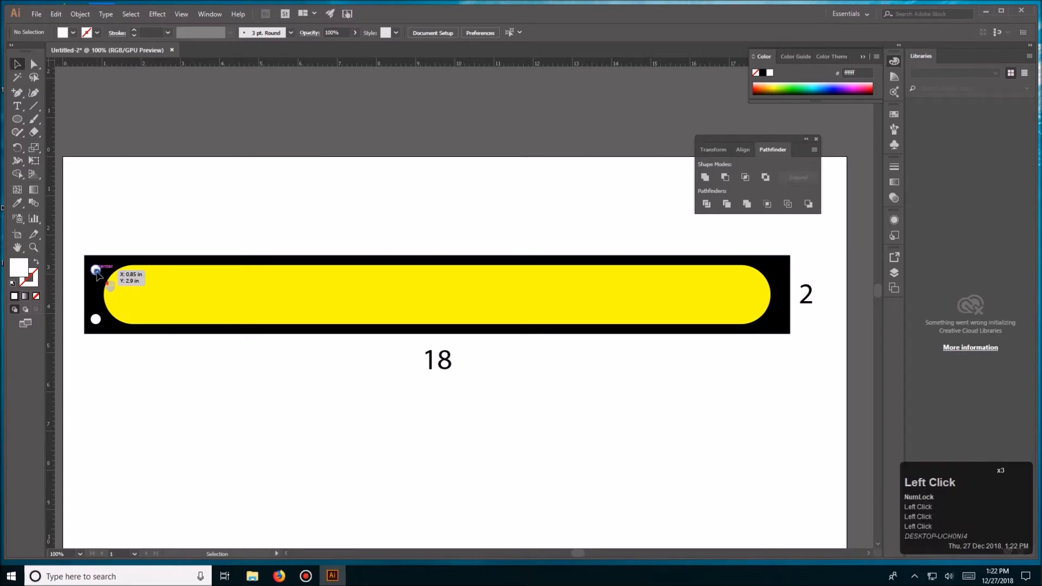
left_click(96, 319, "shift")
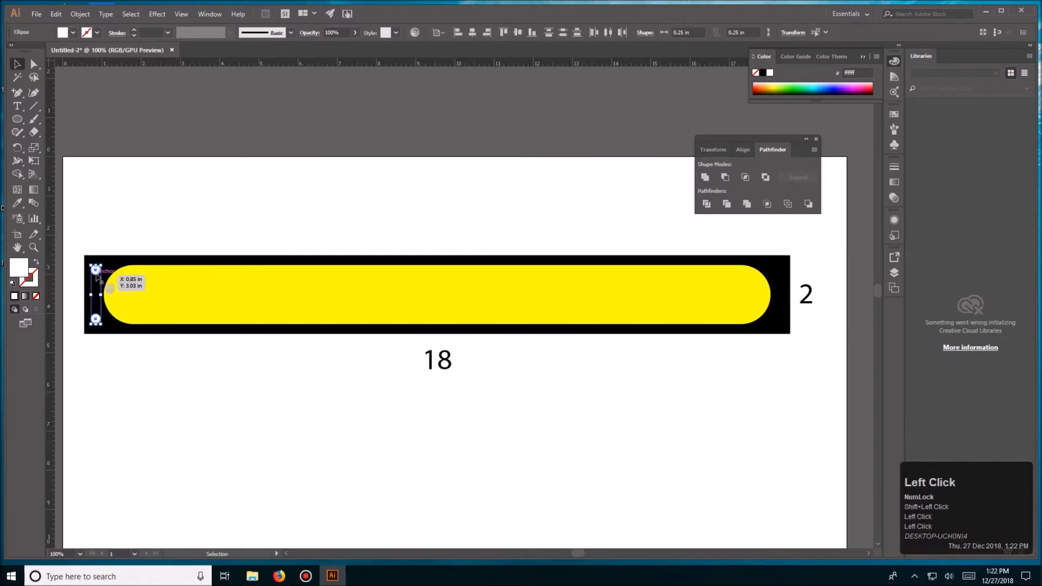
left_click_drag(97, 273, 780, 298)
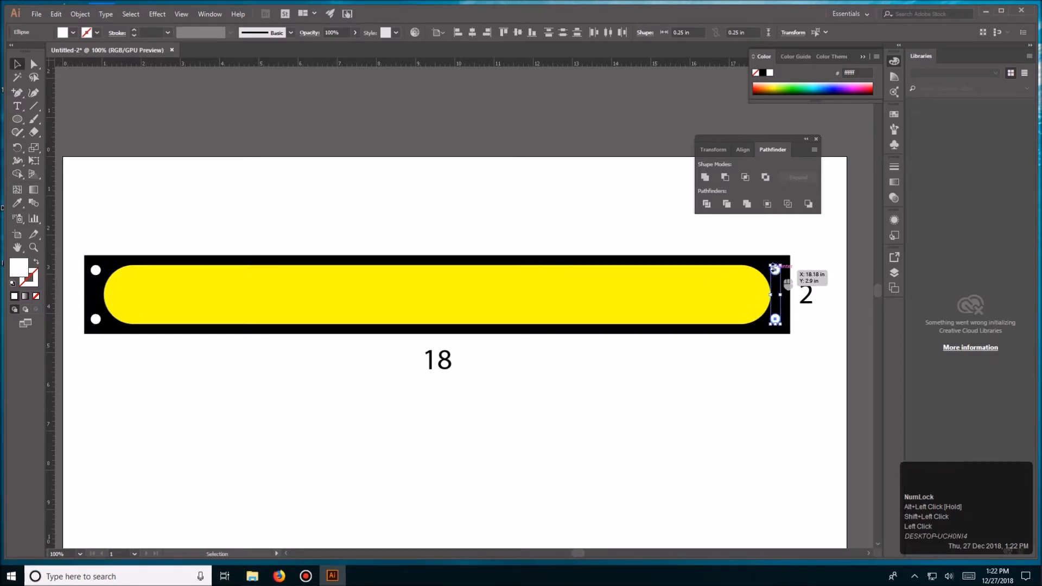
left_click_drag(780, 281, 792, 276)
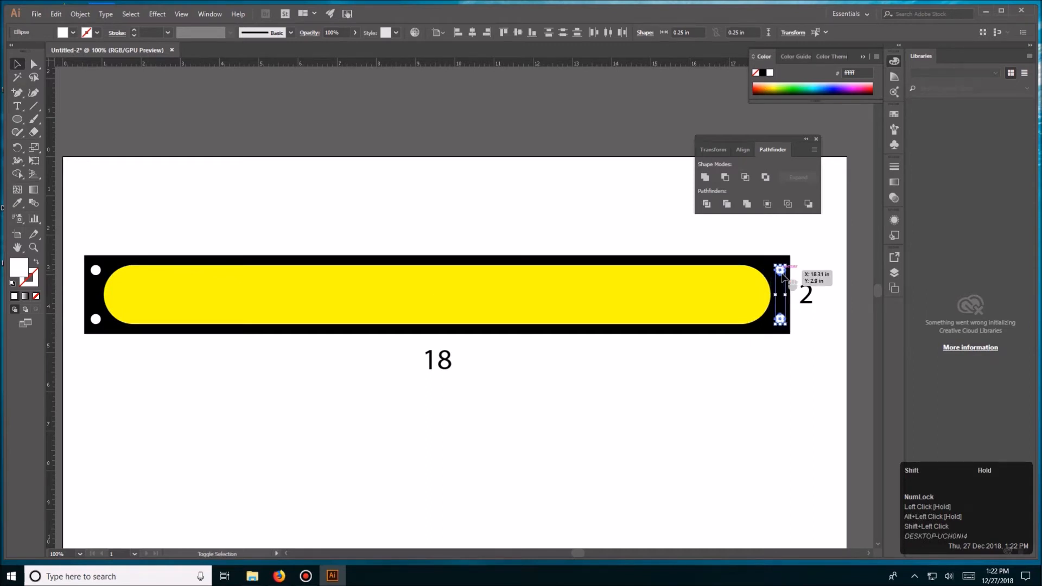
left_click(458, 234)
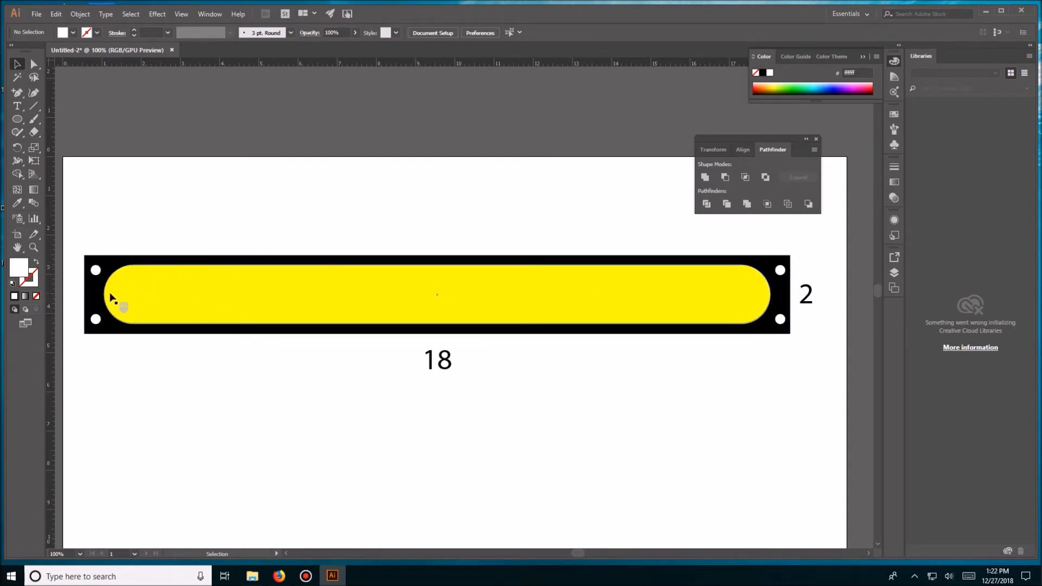
double_click(322, 207)
- Delete the yellow rounded shape and undo the deletion
left_click(442, 284)
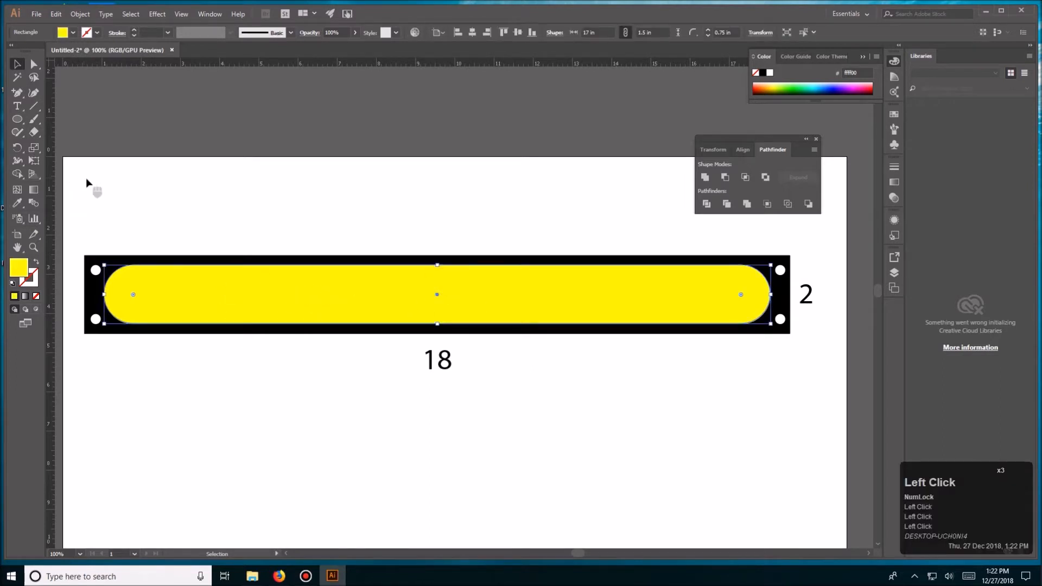
key("Delete")
key("ctrl")
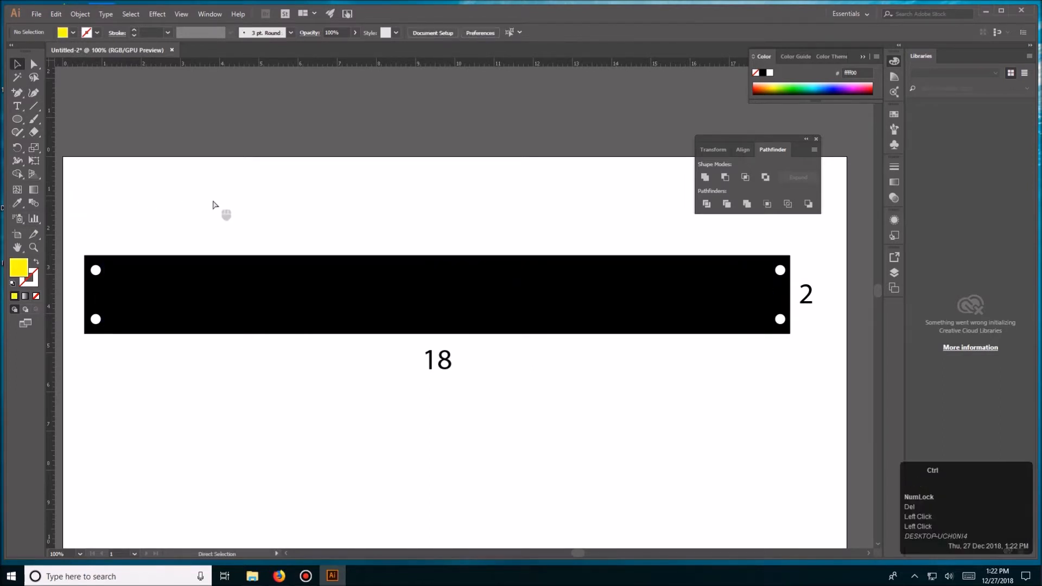
key("ctrl+z")
key("v")
- Cut the yellow rounded shape out of the black rectangle with the Pathfinder Minus Front operation
left_click(228, 207)
left_click_drag(445, 191, 502, 289)
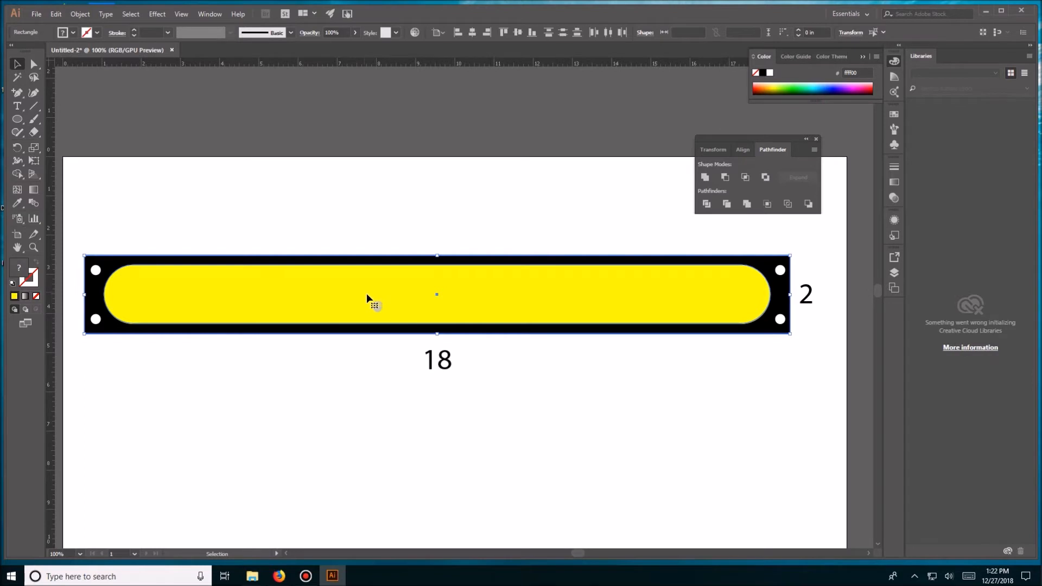
left_click(726, 176)
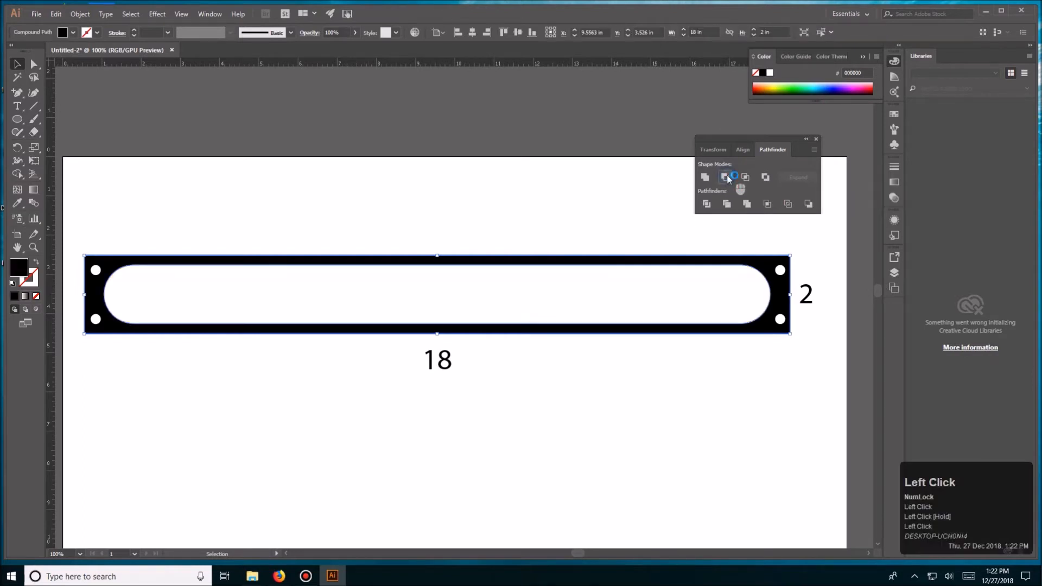
key("v")
left_click(558, 209)
- Try moving the cut-out black plate upward off the artboard and undo the move
left_click_drag(610, 261, 595, 91)
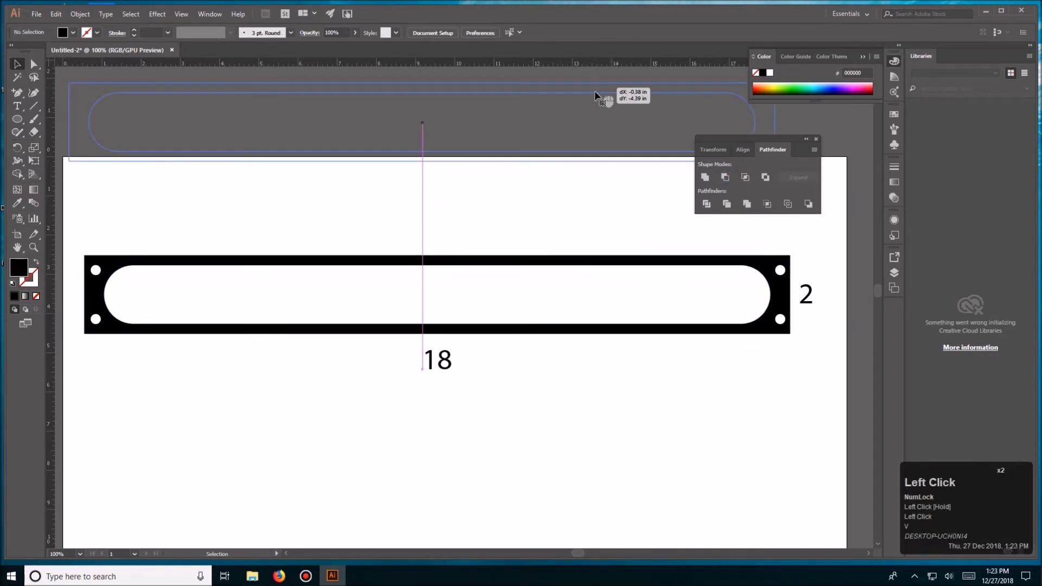
key("ctrl+z")
left_click(400, 215)
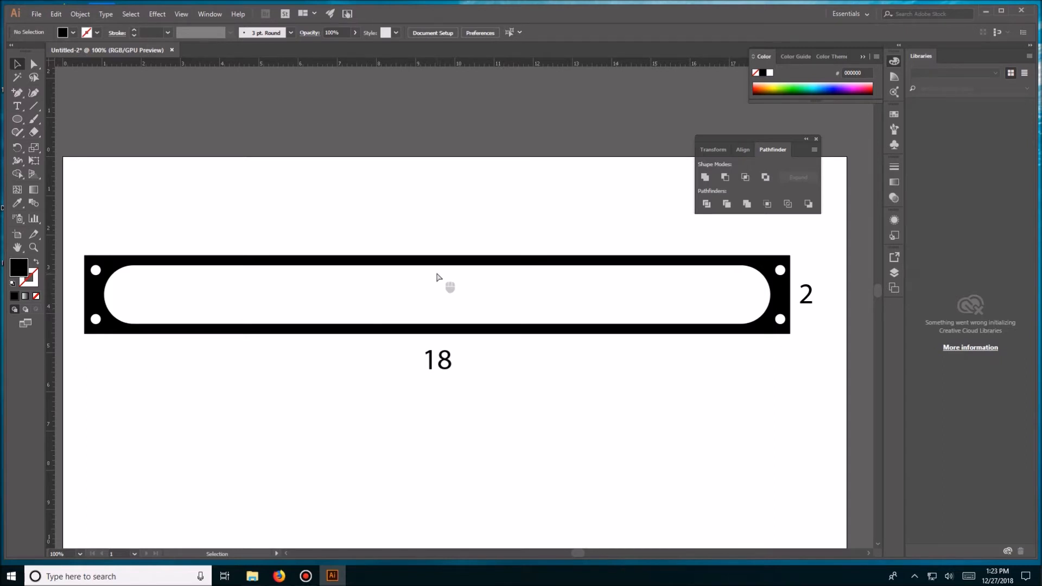
- Reposition the floating Pathfinder panel so it sits farther away from the plate
key("ctrl+minus")
key("ctrl+equal")
key("space")
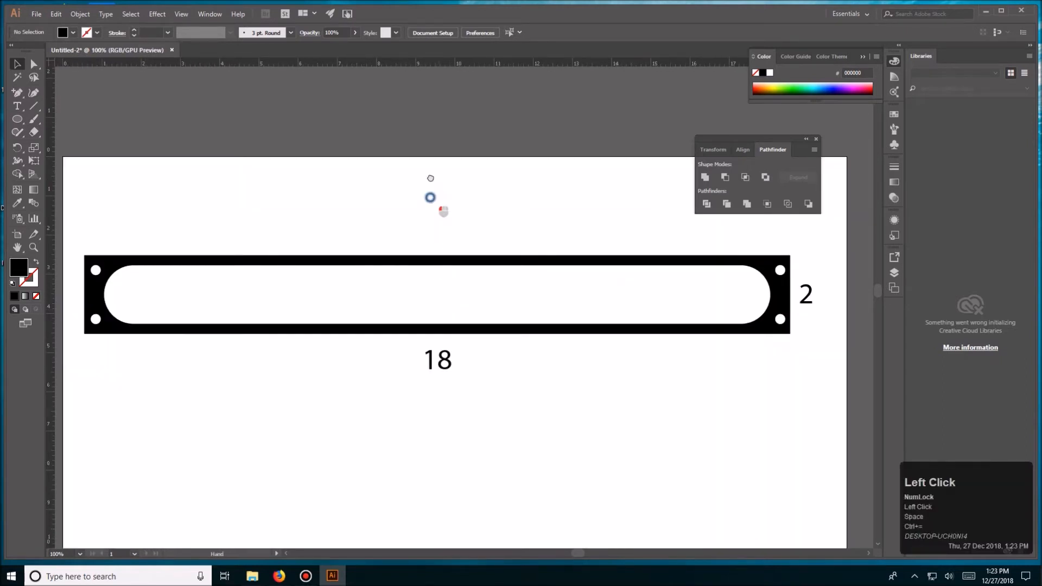
left_click_drag(430, 198, 432, 149)
left_click_drag(751, 138, 794, 108)
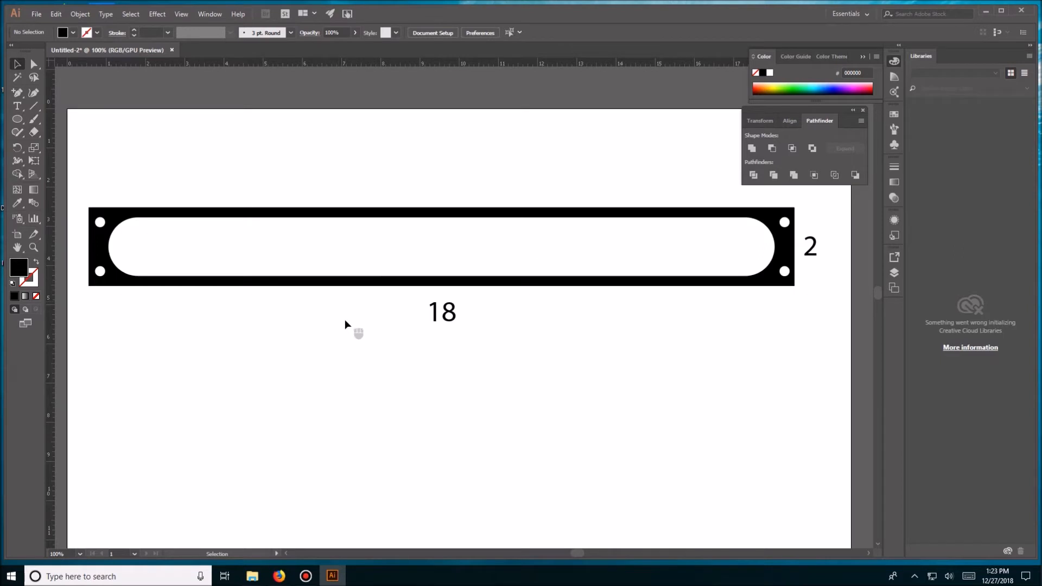
- Add the text "ARCADE GAMES" in capitals on the empty area below the plate with the Type tool
key("t")
left_click(337, 418)
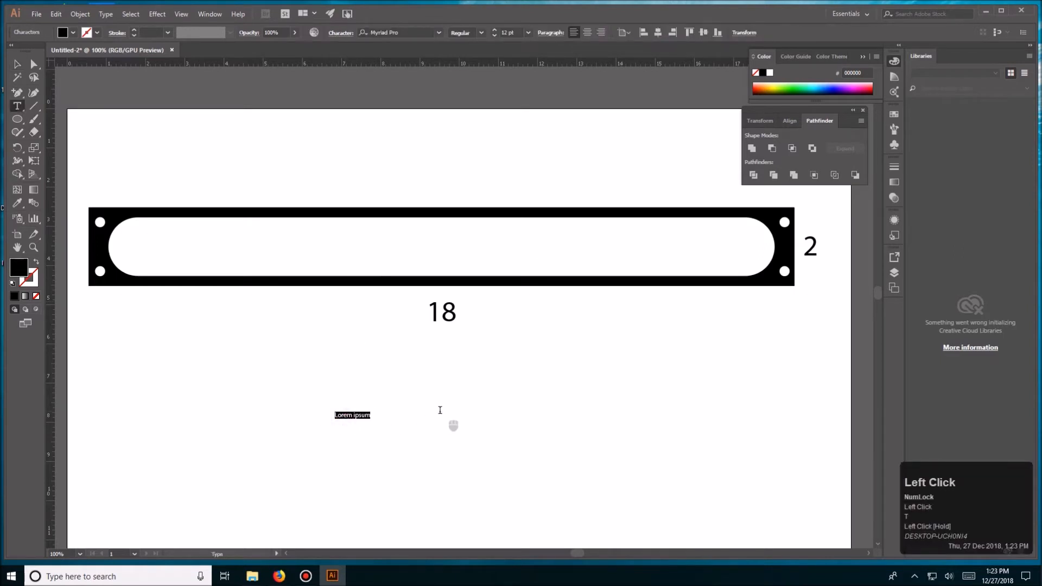
type("Ar")
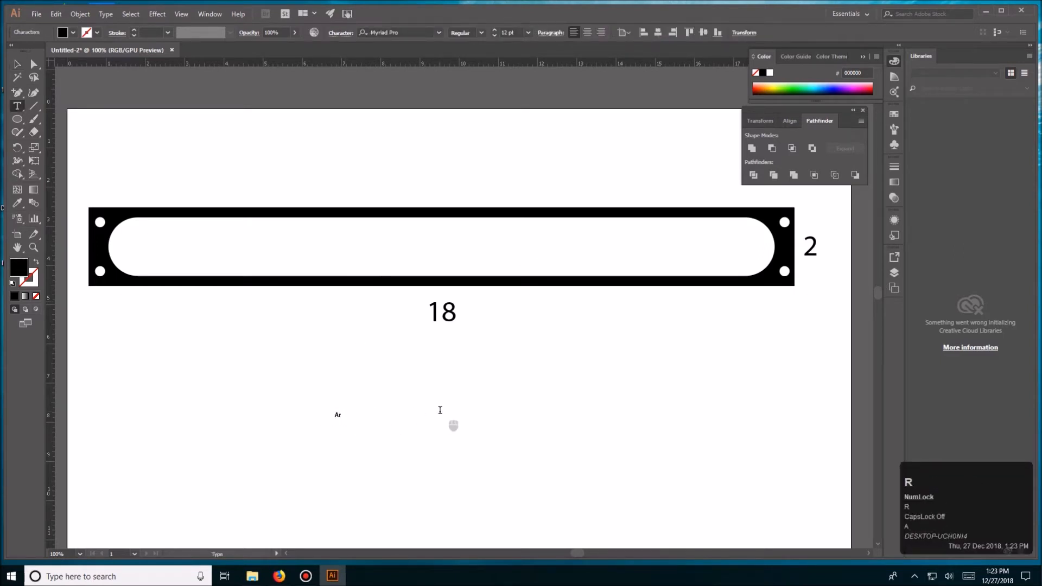
type("cade")
key("Caps_Lock")
left_click_drag(363, 418, 283, 412)
type("AR")
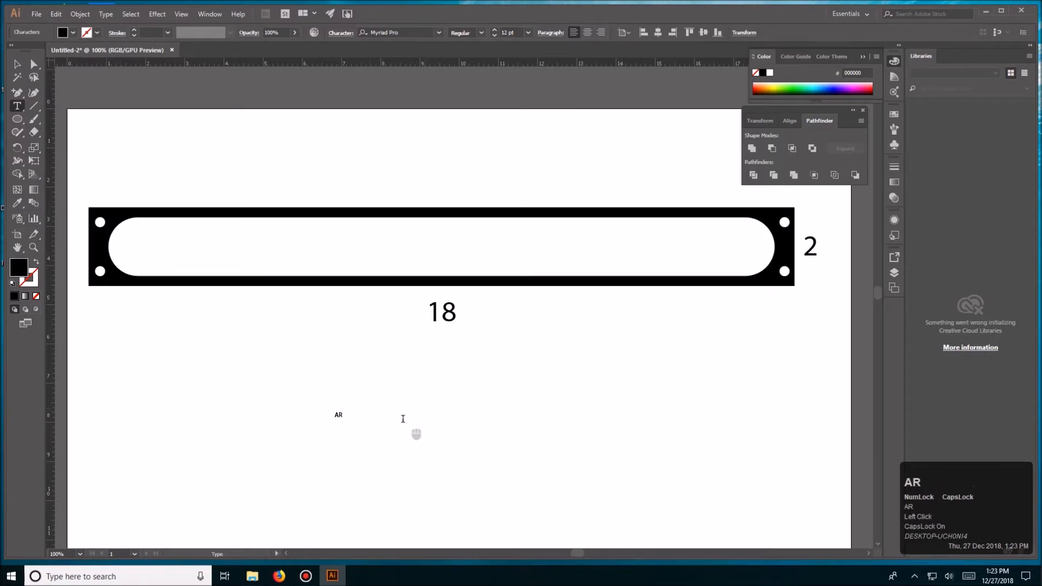
type("CADE GAMES")
key("Caps_Lock")
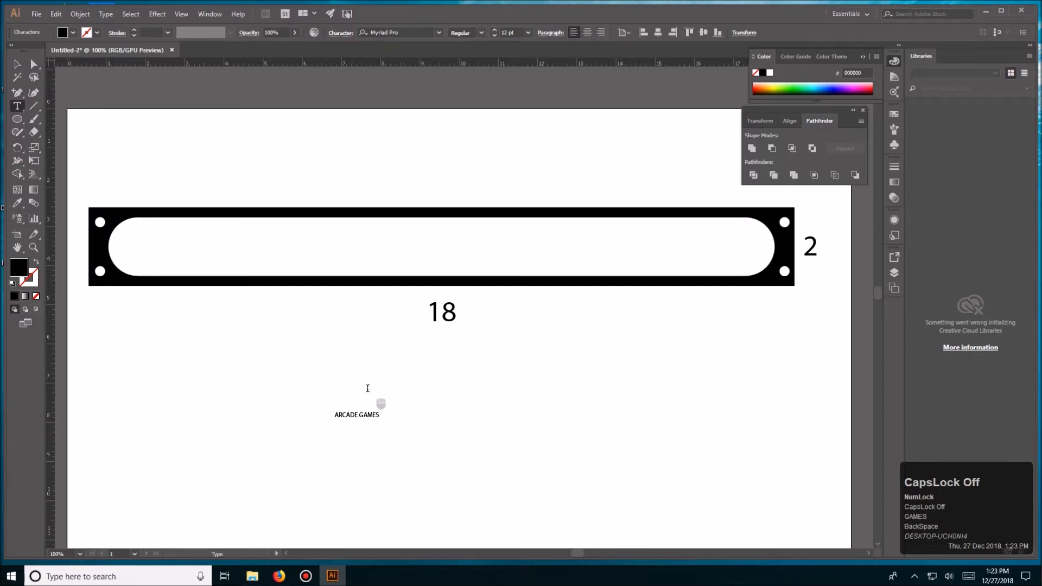
- Enlarge the ARCADE GAMES text to about 76 pt and place it inside the plate's rounded opening
left_click(17, 63)
left_click(394, 400)
left_click_drag(374, 415, 583, 236)
key("space")
left_click_drag(578, 345, 537, 367)
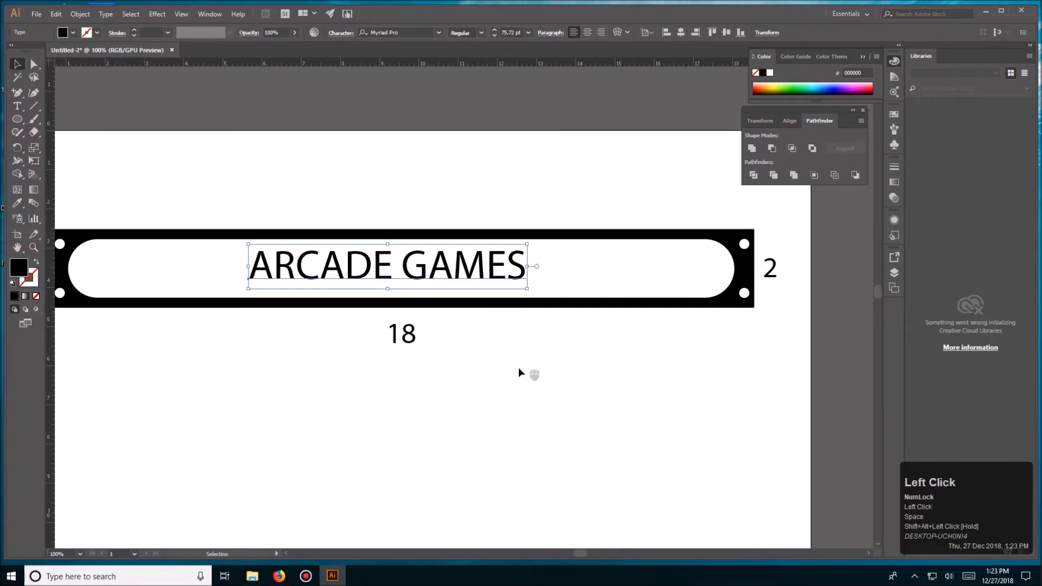
left_click(520, 361)
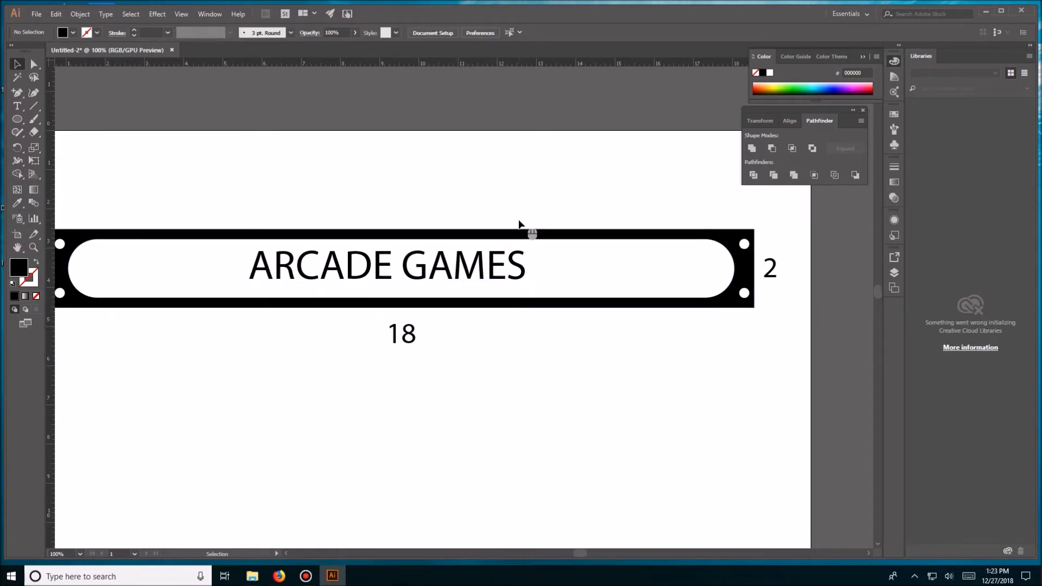
- Centre the ARCADE GAMES text horizontally and vertically on the black plate
left_click_drag(449, 180, 524, 308)
left_click(554, 235)
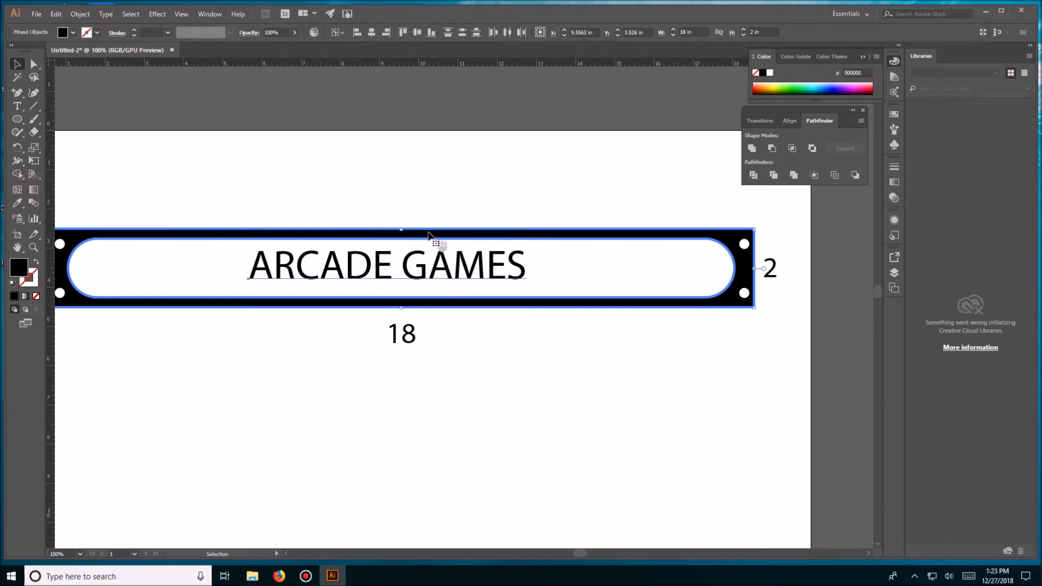
left_click(369, 33)
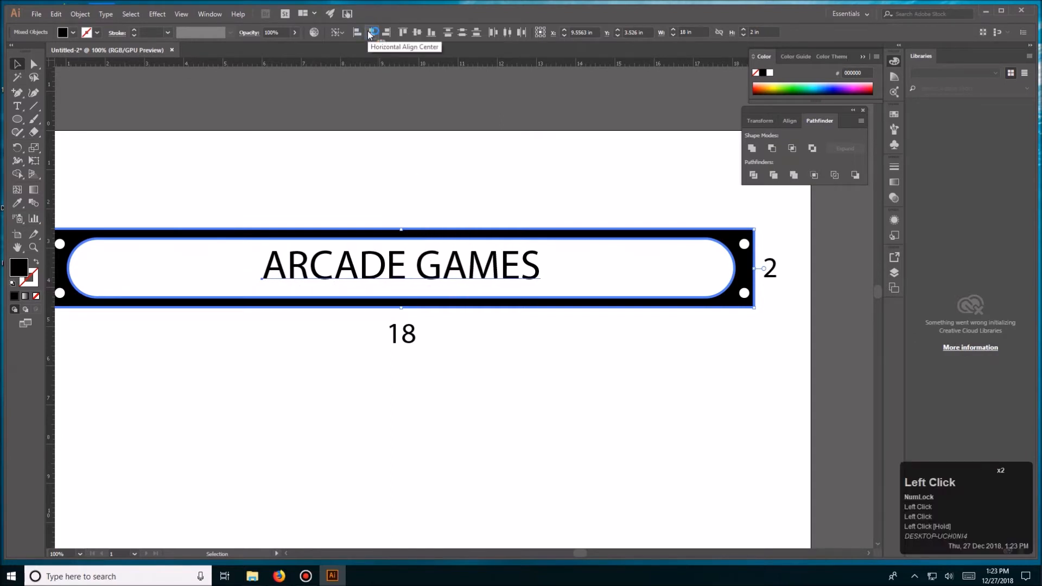
left_click(420, 32)
left_click(449, 136)
- Try the Neou Thin font on the ARCADE GAMES text and return it to Myriad Pro
key("space")
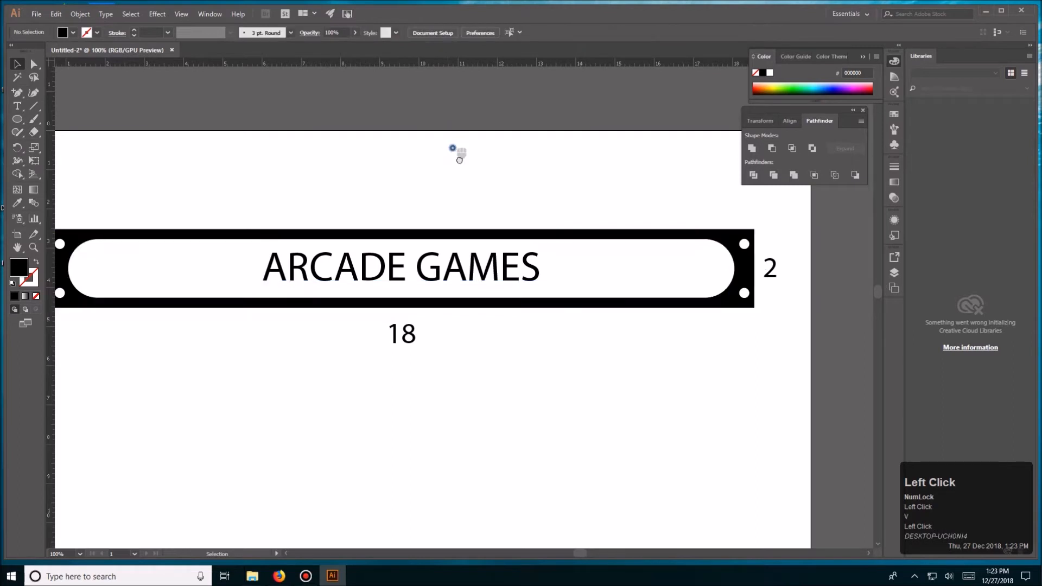
left_click_drag(453, 148, 478, 179)
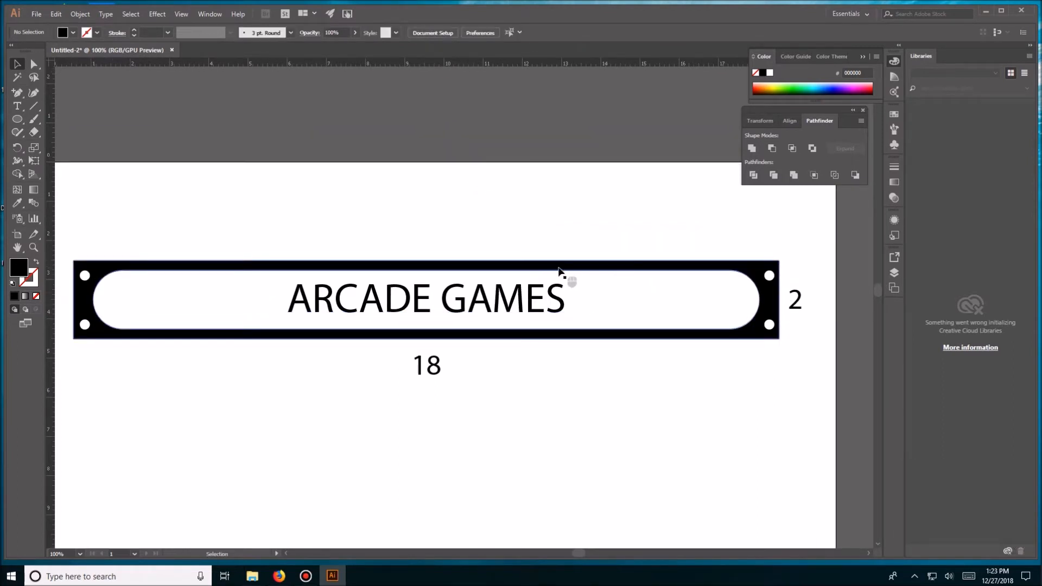
left_click(477, 296)
left_click(419, 31)
key("Down")
key("Down")
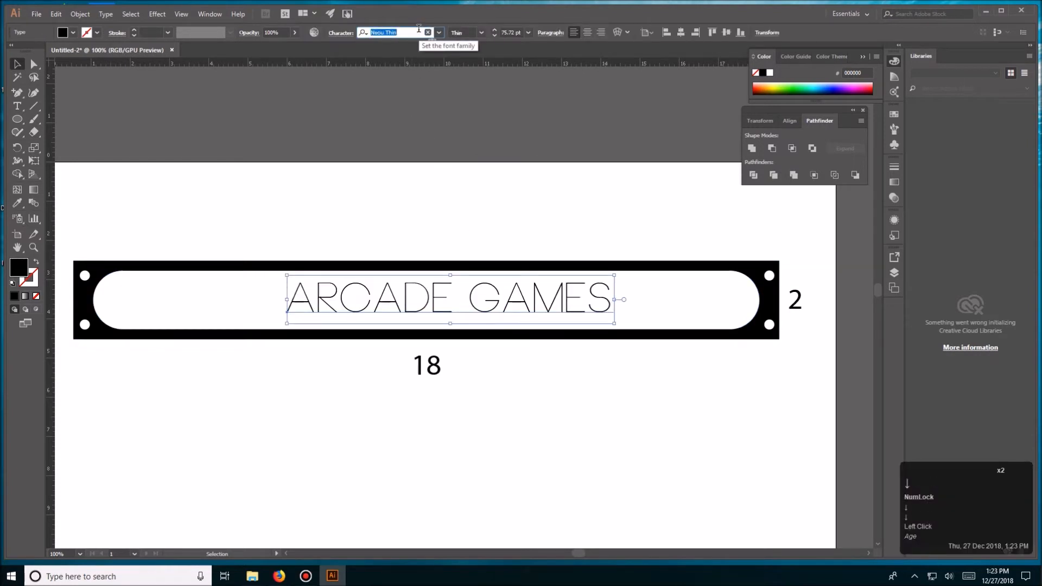
left_click(441, 32)
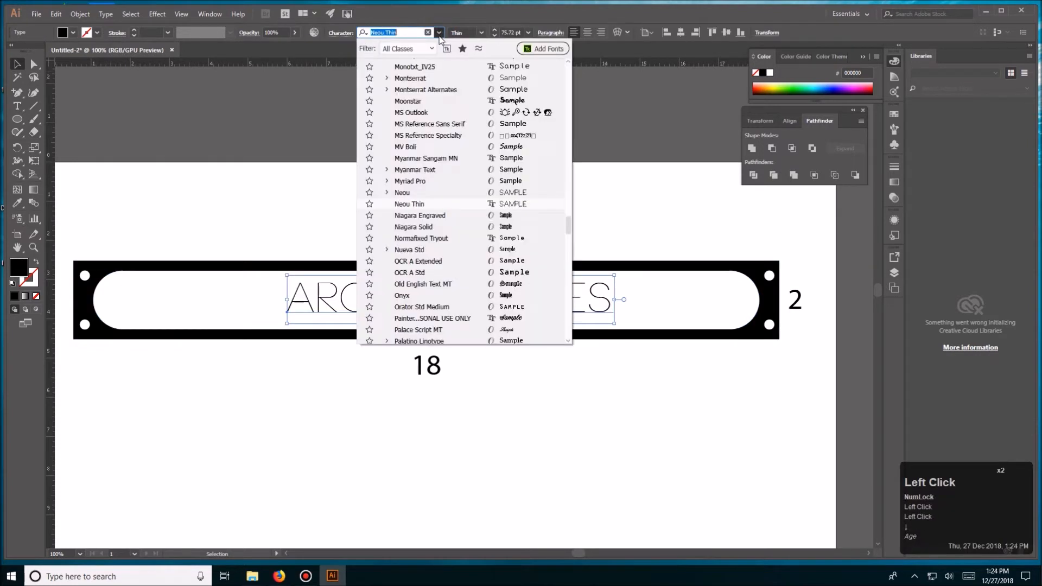
left_click(441, 180)
- Step through the font list and set the ARCADE GAMES text to Press Start 2P
left_click(398, 34)
key("Down")
key("Down")
key("Down")
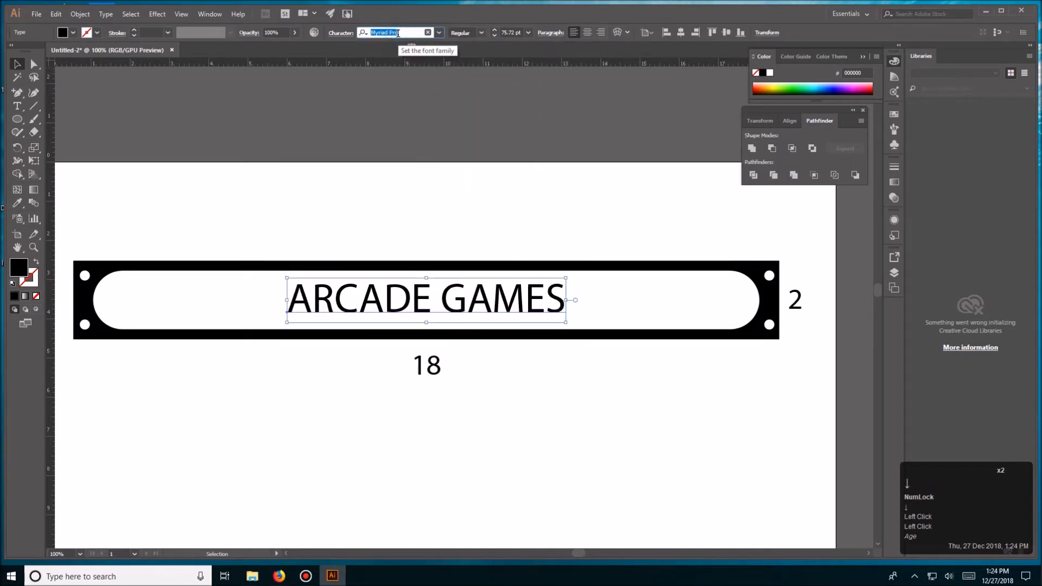
key("Up")
key("Up")
key("Down")
key("Up")
key("Down")
key("Down")
key("Down")
key("Down")
key("Down")
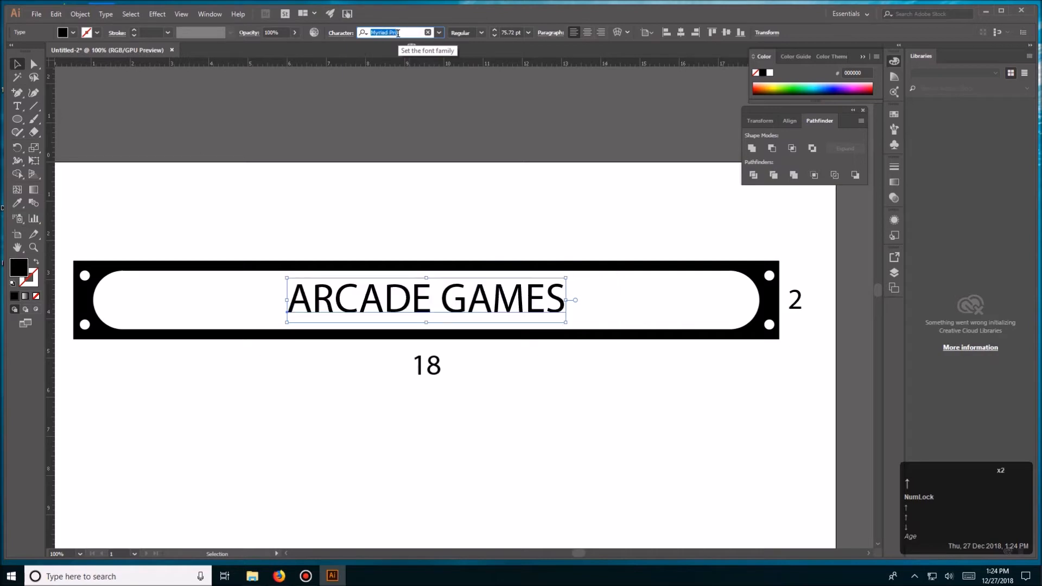
key("Down")
key("Down")
key("Down")
key("Down")
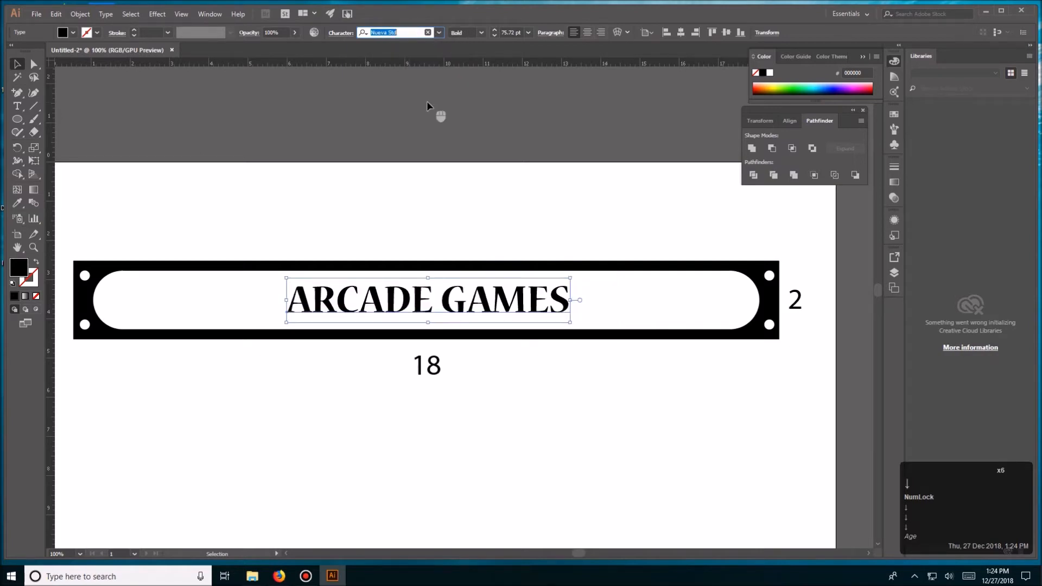
key("Down")
key("Down")
key("Down")
key("Down")
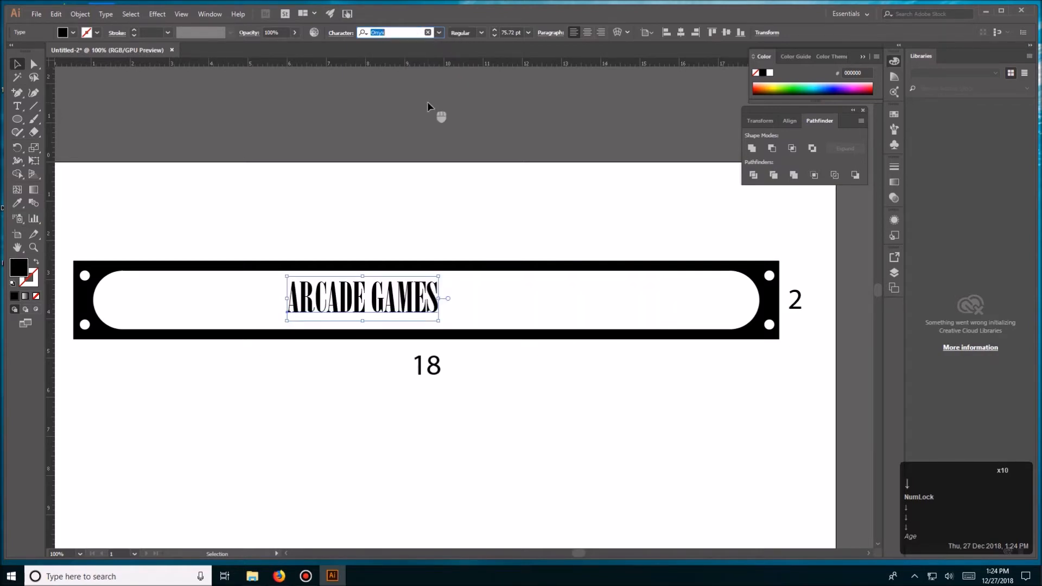
key("Down")
key("Down")
key("Down")
key("Down")
key("Down")
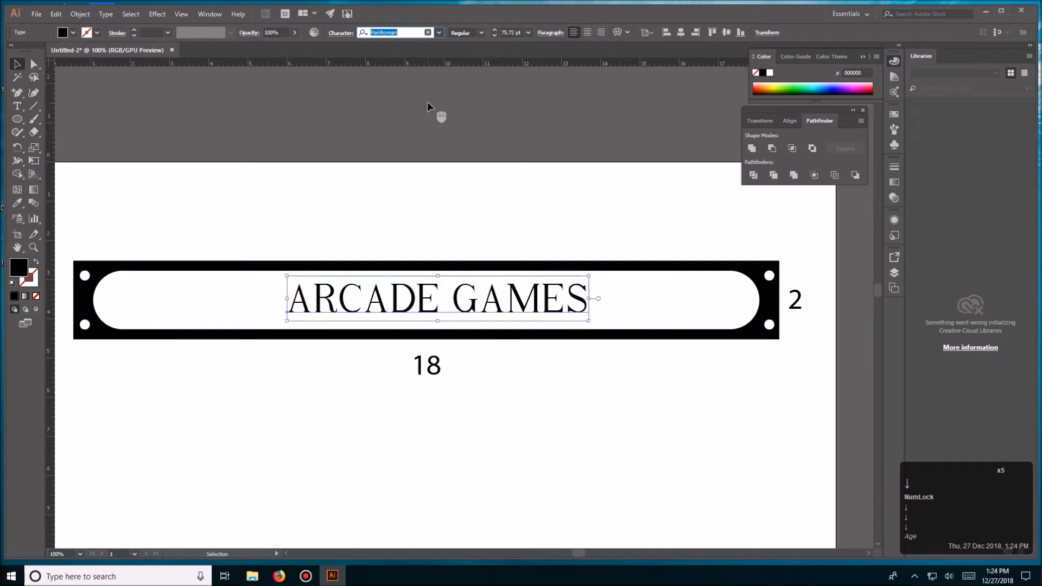
key("Down")
key("Down")
key("Down")
key("Down")
key("Down")
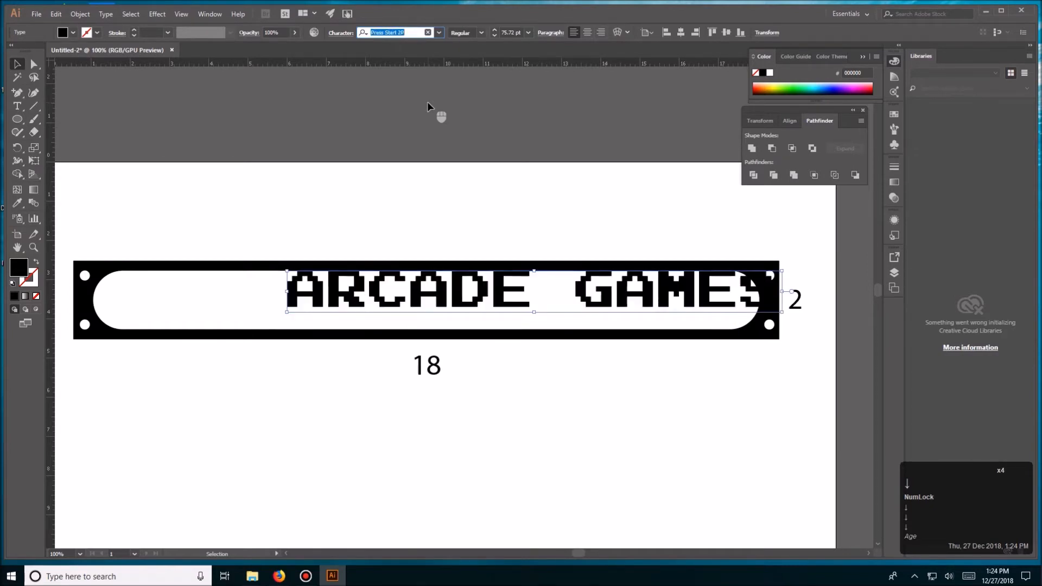
left_click(465, 187)
left_click(467, 54)
- Select the pixel-style text with the plate and centre them on each other horizontally and vertically
left_click_drag(526, 219, 559, 287)
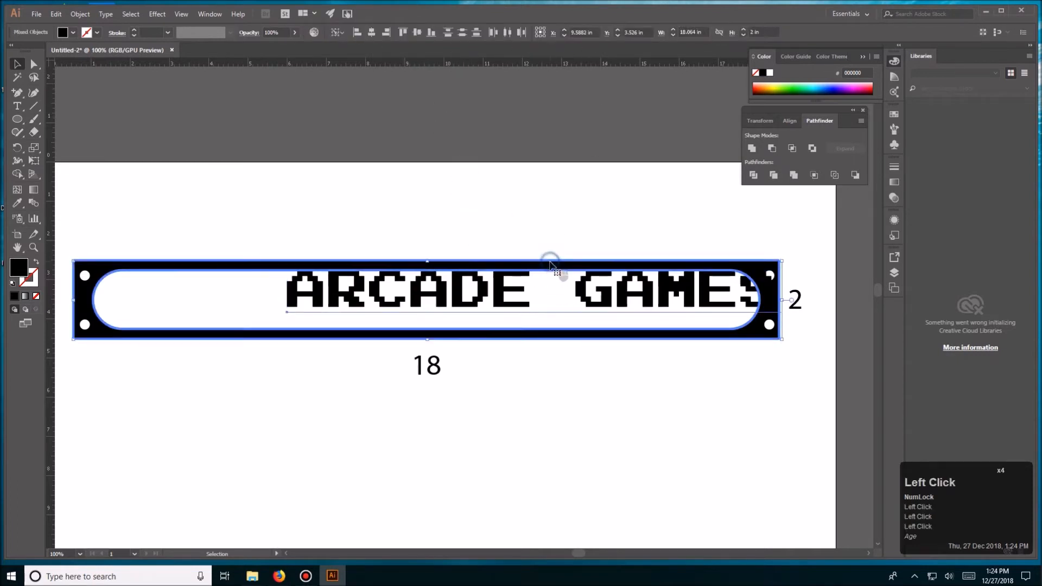
left_click(375, 33)
key("v")
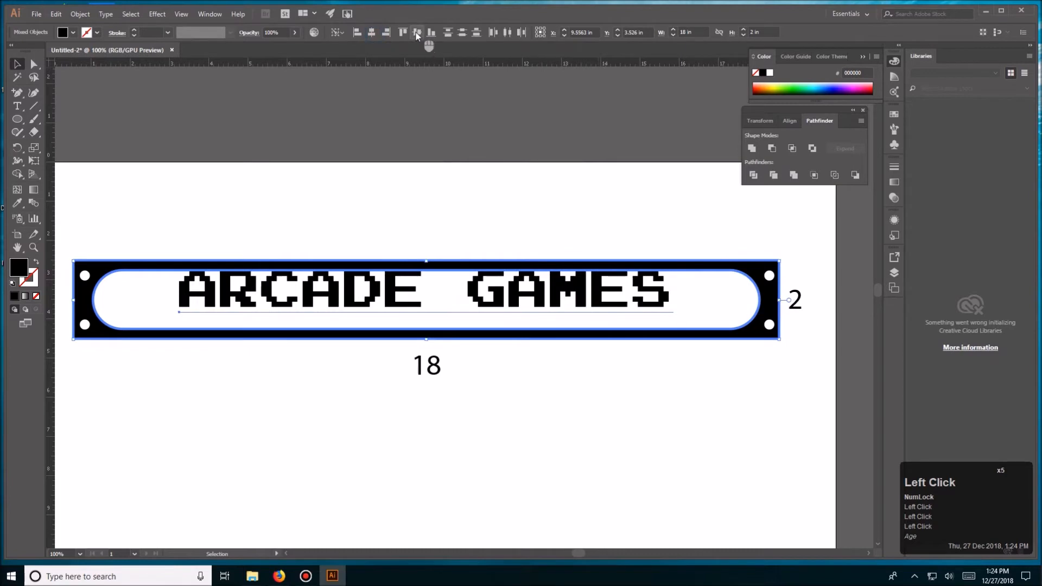
left_click(488, 162)
- Tighten the letter spacing of the ARCADE GAMES text and scale it down proportionally to about 56 pt
left_click(605, 314)
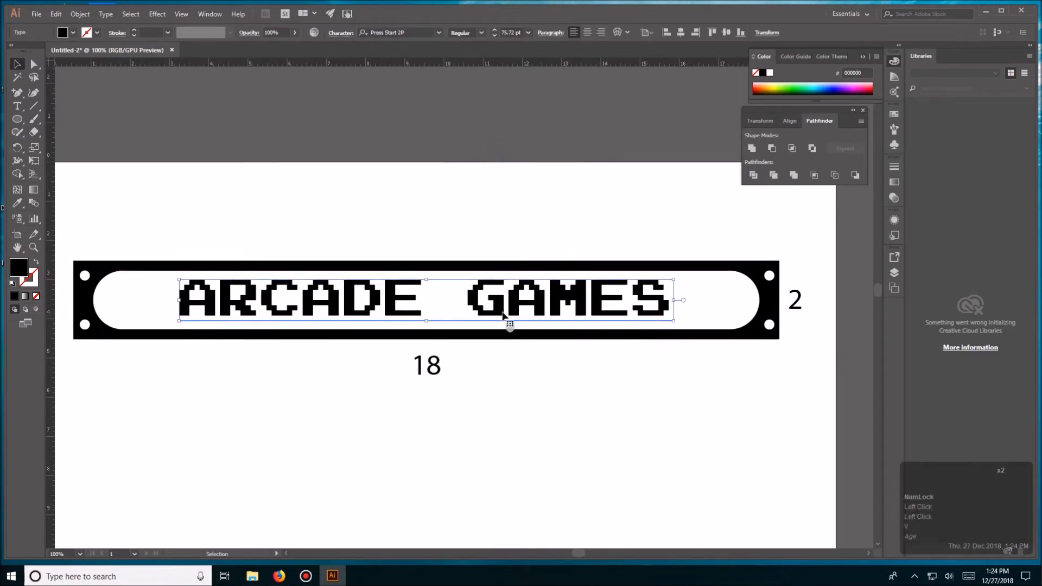
key("shift")
key("shift")
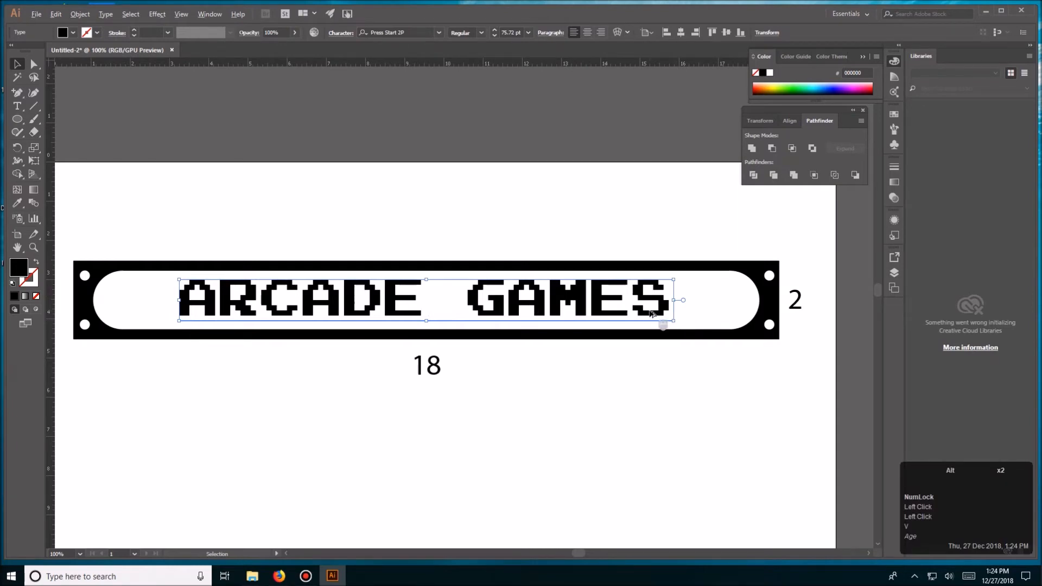
key("alt+Left")
key("alt+Left")
key("alt+Left")
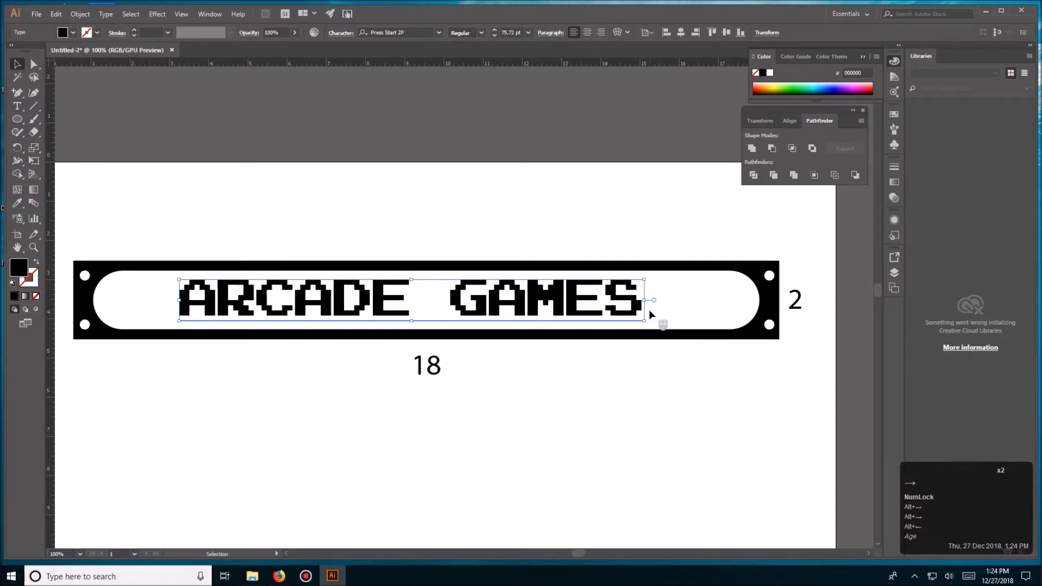
key("shift")
left_click_drag(646, 321, 607, 314)
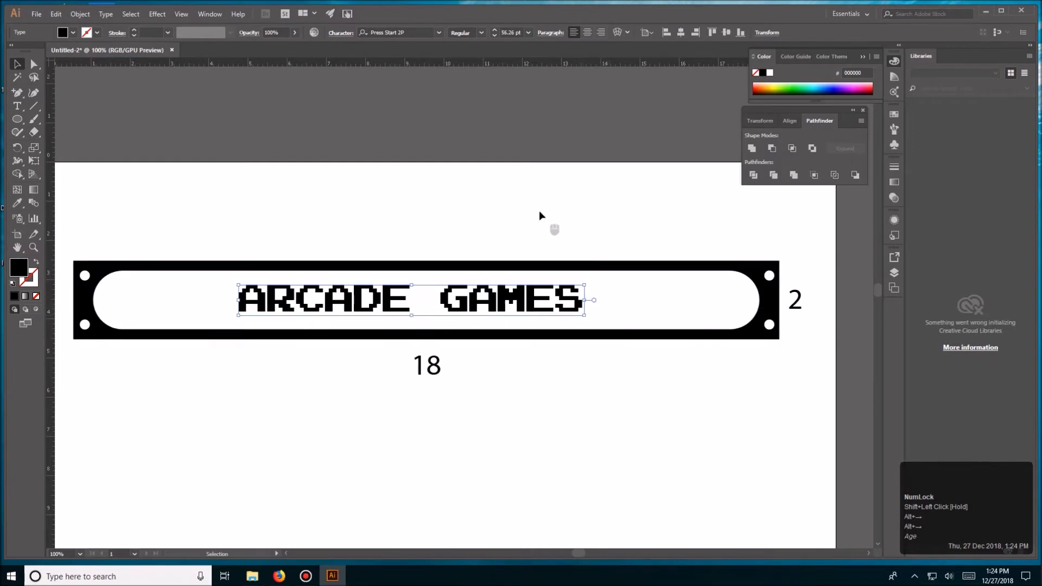
left_click(539, 210)
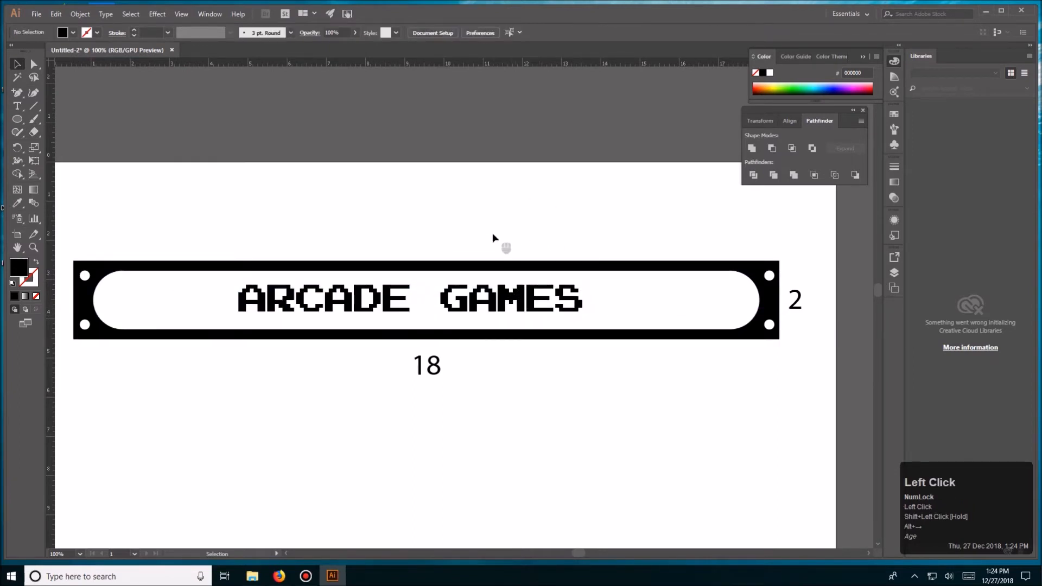
- Select the resized ARCADE GAMES text together with the plate and centre them on each other horizontally and vertically
left_click_drag(482, 216, 533, 342)
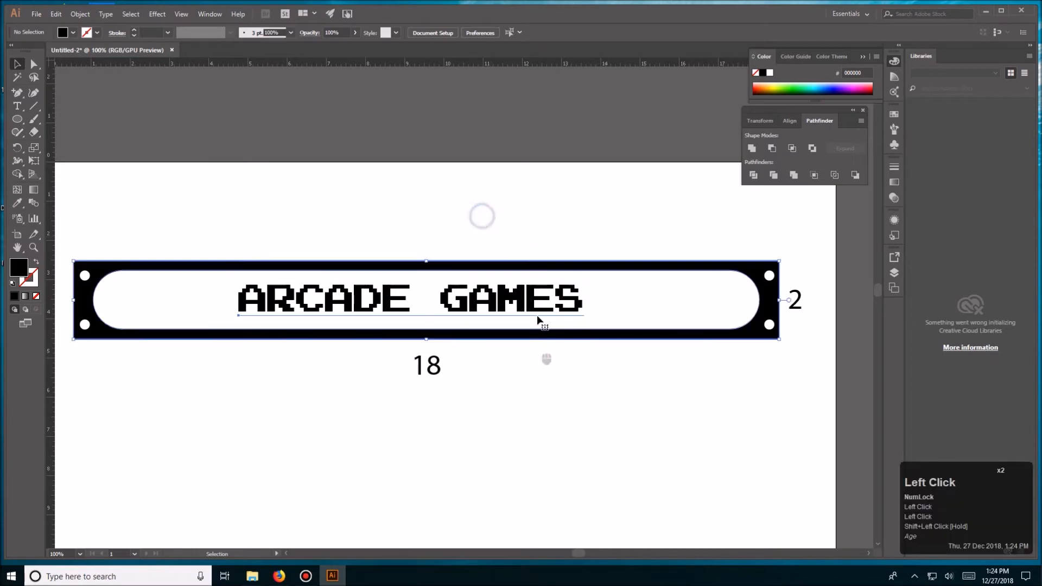
left_click(534, 265)
left_click(372, 32)
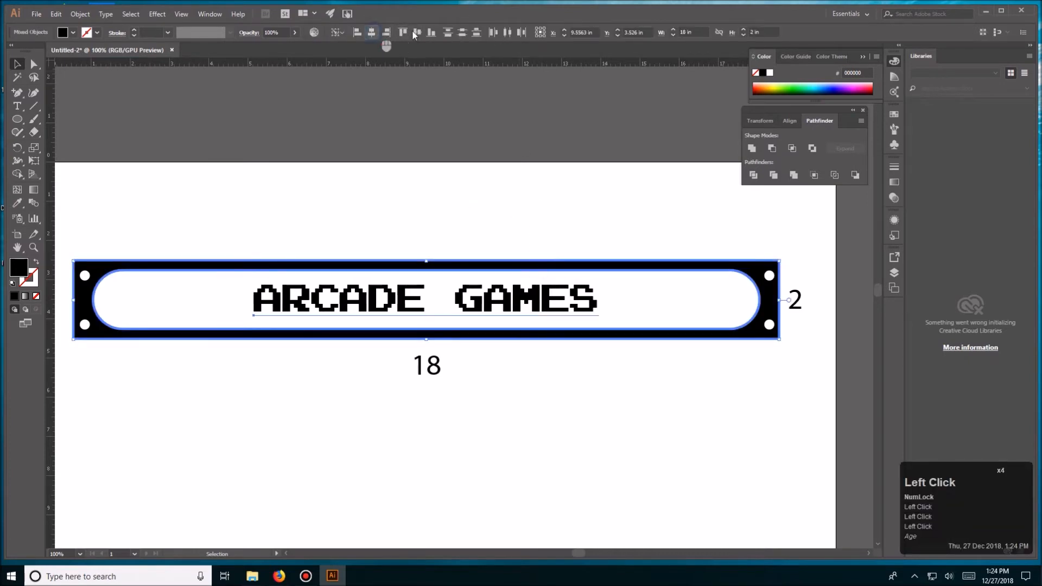
left_click(418, 33)
left_click(495, 145)
key("v")
left_click(518, 213)
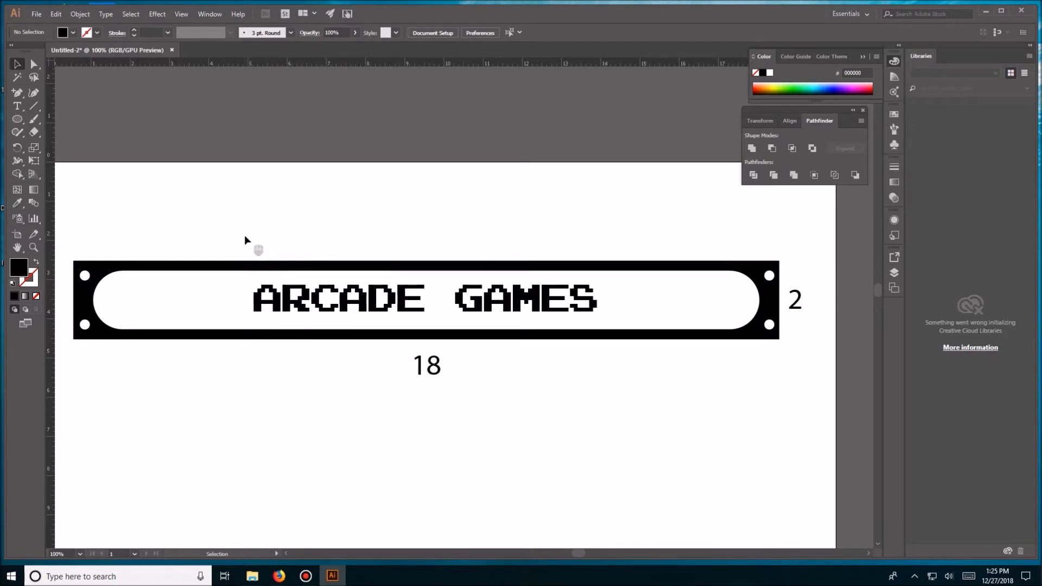
- Load all seven images, mario1 to mario6 and princess.jfif, from the Desktop Marquee folder for placing as linked files
key("space")
left_click_drag(249, 233, 257, 145)
left_click(35, 15)
left_click(109, 189)
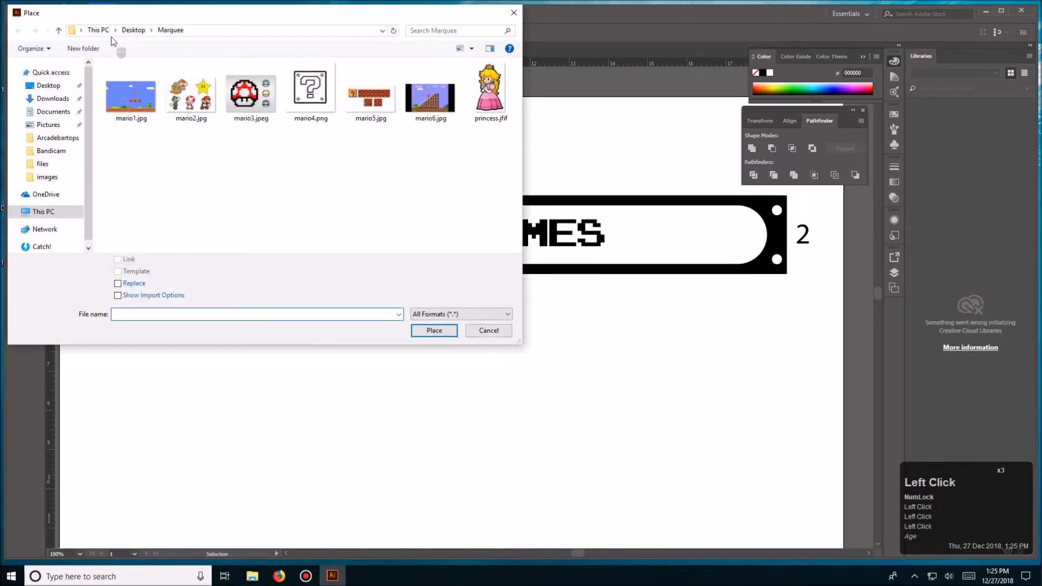
left_click_drag(130, 146, 525, 72)
left_click(434, 330)
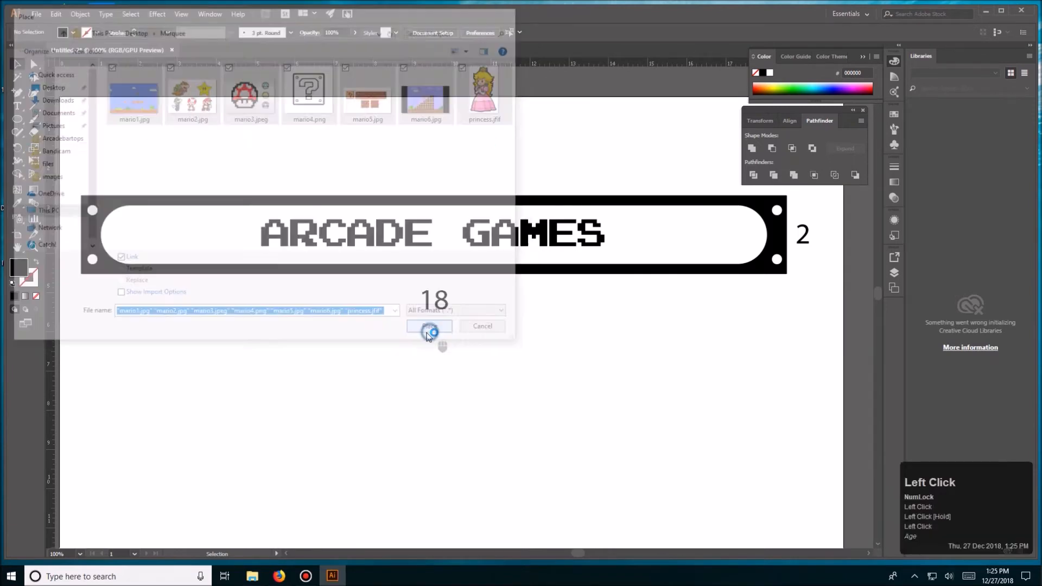
- Drop the seven loaded images one after another at full size on and around the artboard
key("space")
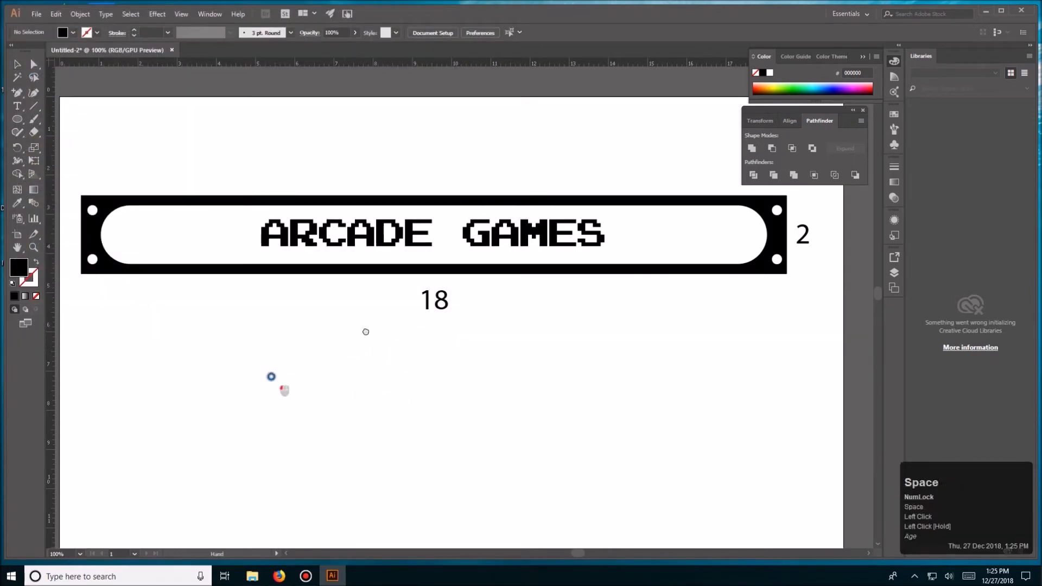
left_click_drag(266, 379, 489, 299)
key("ctrl+minus")
key("ctrl+minus")
key("ctrl+minus")
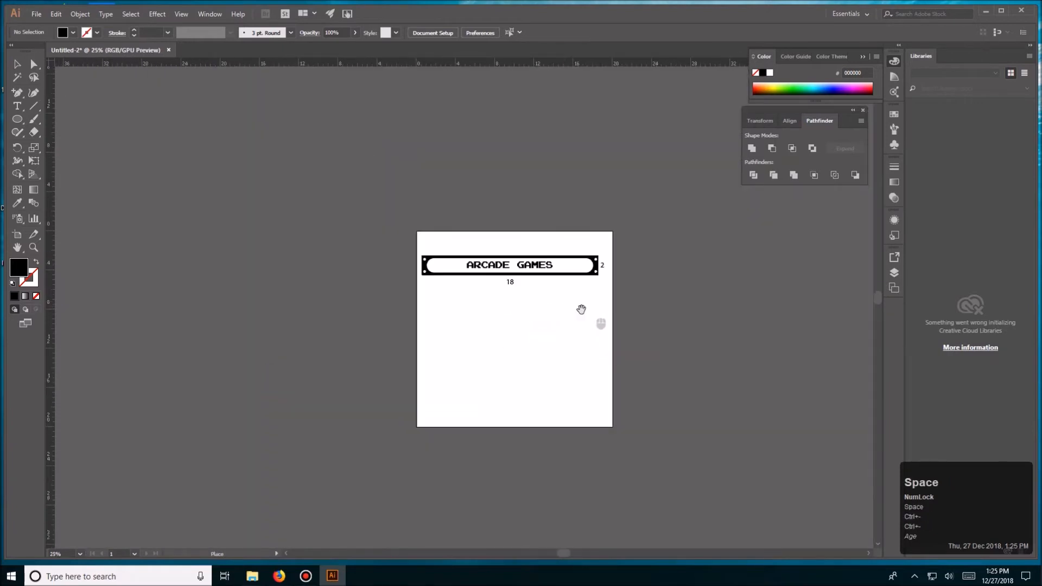
left_click(403, 322)
left_click(353, 320)
left_click(283, 308)
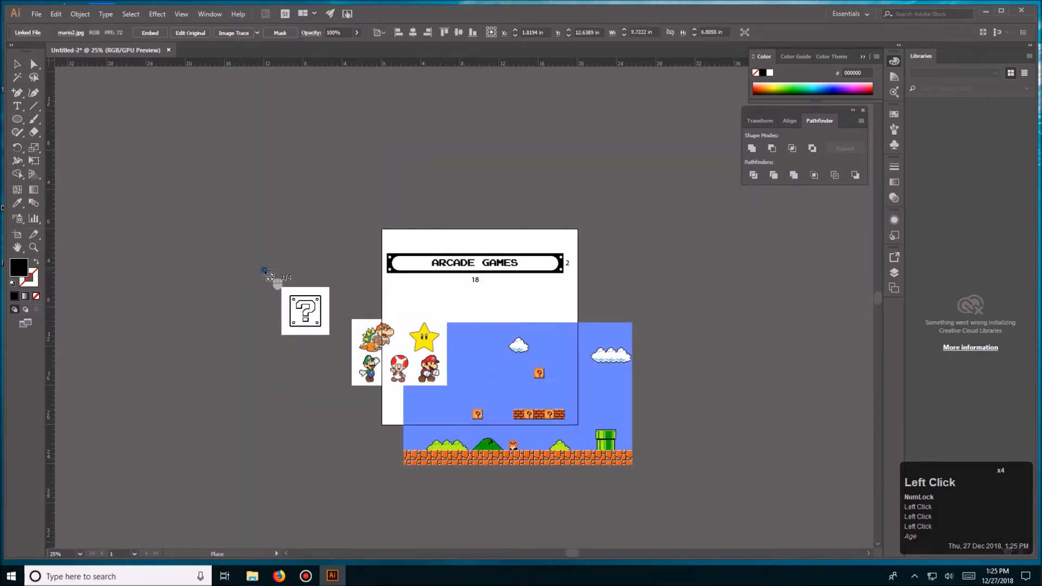
left_click(264, 269)
left_click(270, 237)
left_click(294, 207)
left_click(387, 167)
left_click(483, 157)
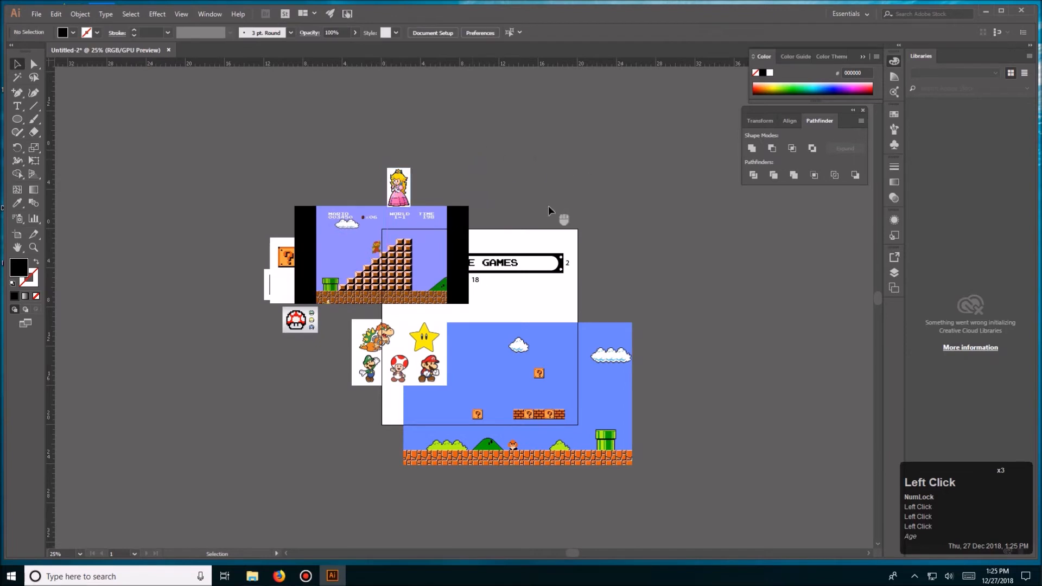
- Spread the placed Mario images out around the artboard so that none overlaps the plate or another image
key("ctrl+equal")
left_click_drag(543, 380, 793, 244)
left_click_drag(434, 241, 285, 457)
left_click_drag(351, 363, 668, 439)
left_click(487, 412)
left_click_drag(308, 281, 250, 215)
left_click(294, 309)
left_click_drag(237, 275, 298, 275)
left_click_drag(264, 337, 309, 359)
key("space")
left_click(323, 359)
left_click_drag(261, 432, 288, 415)
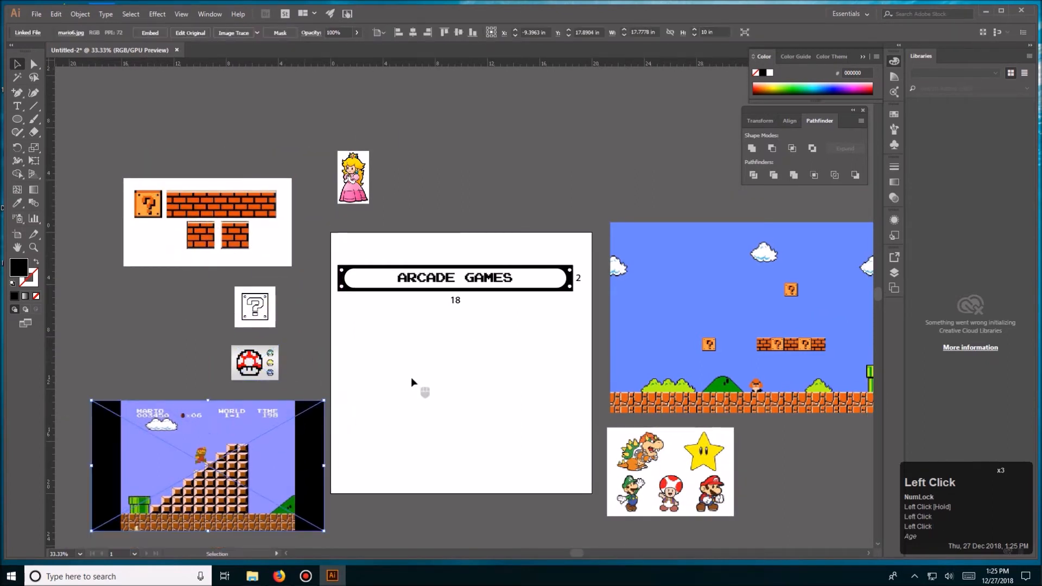
- Move the mushroom image next to the question-block image and shift the brick-staircase screenshot up below them
key("ctrl+equal")
key("space")
left_click_drag(622, 239, 495, 351)
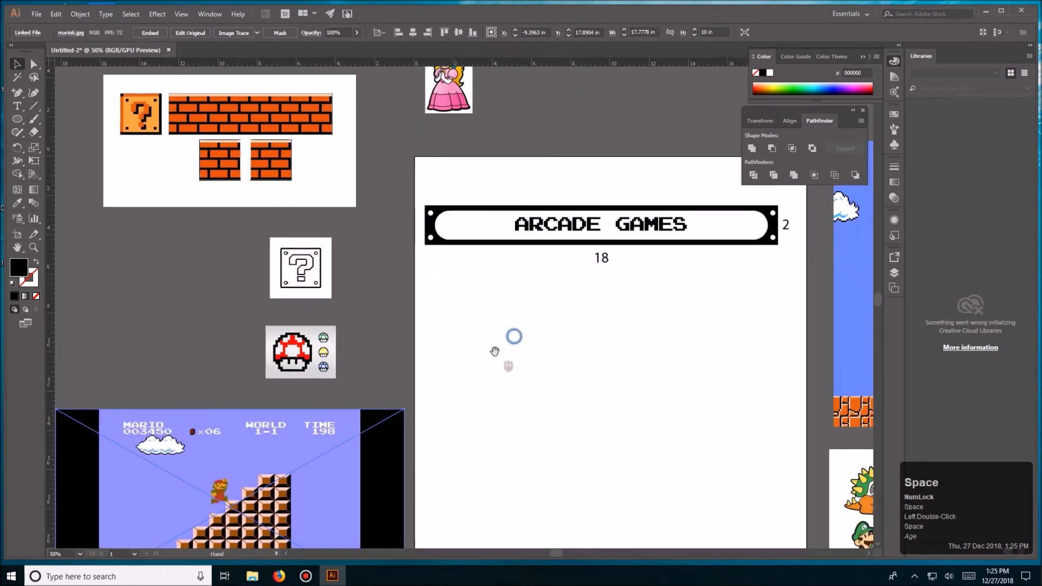
left_click(449, 373)
left_click_drag(321, 344, 399, 262)
left_click(479, 315)
key("space")
left_click_drag(521, 333, 441, 363)
left_click_drag(263, 480, 266, 391)
left_click(472, 380)
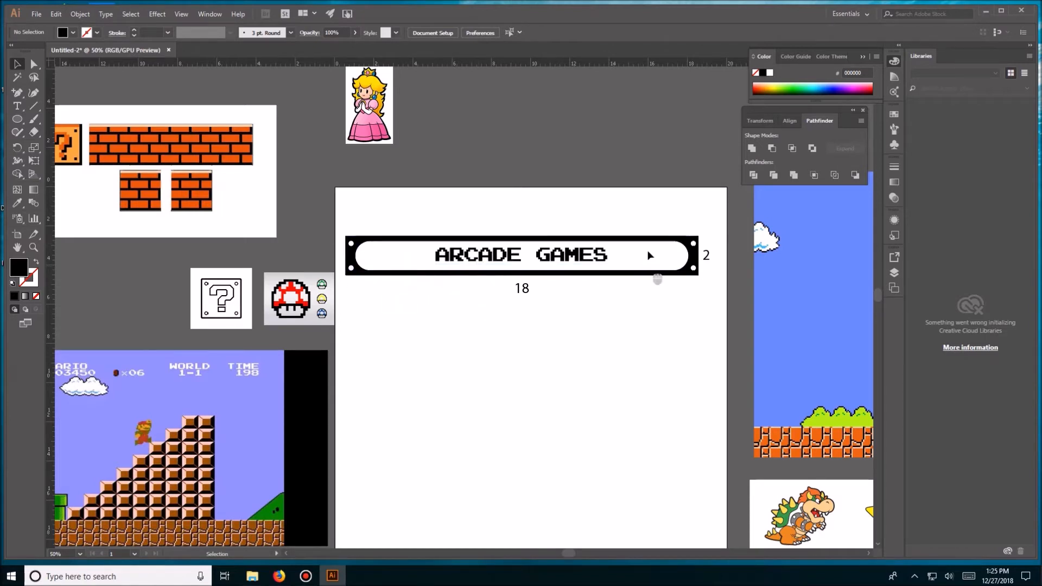
- Move the black-and-white question-block image mario4.png onto the artboard below the plate
left_click_drag(289, 387, 200, 384)
key("space")
left_click(360, 132)
left_click_drag(196, 304, 418, 342)
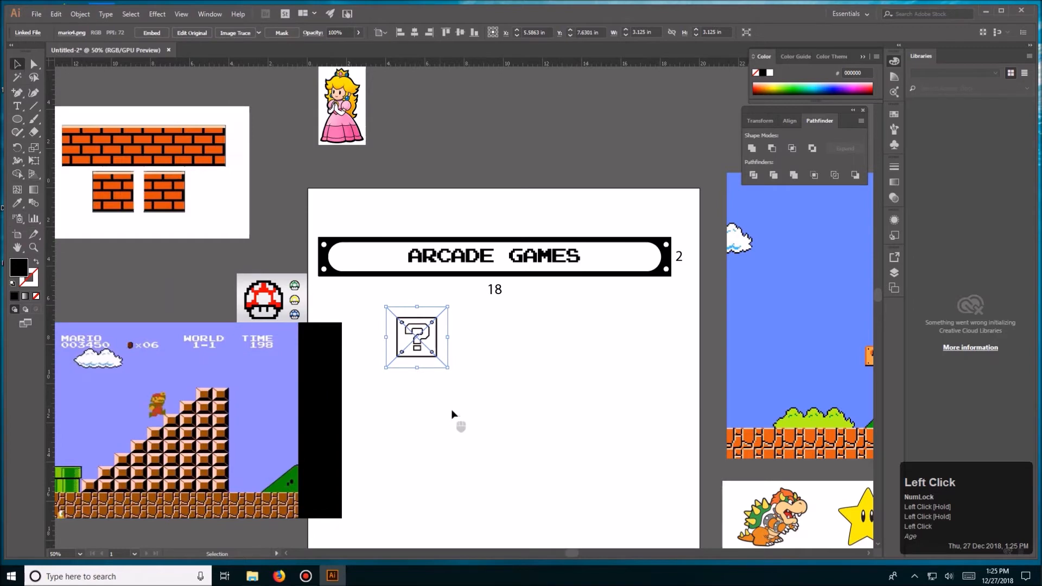
left_click(453, 504)
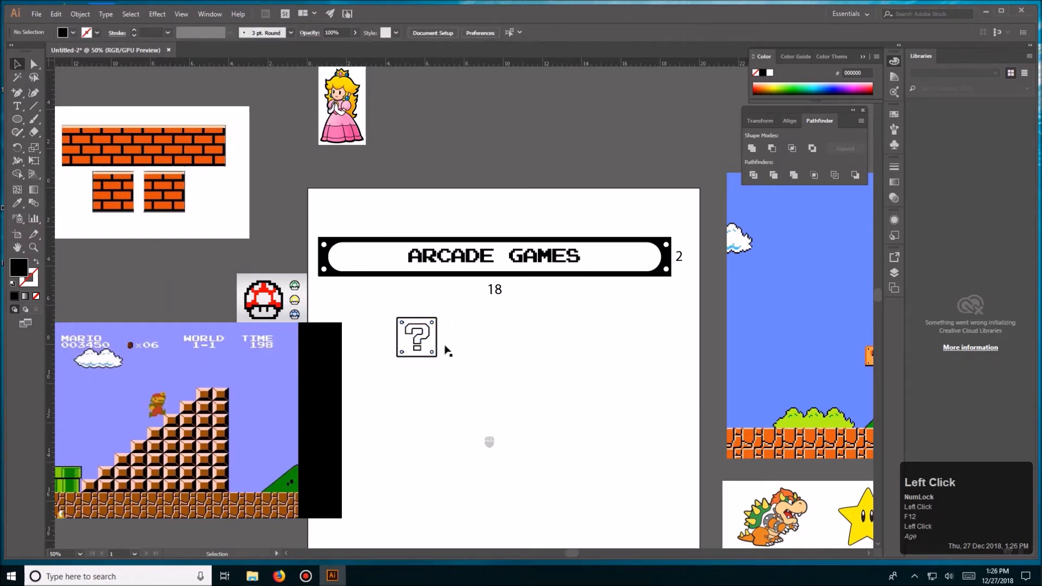
- Move the question-block image slightly up, closer to the lower edge of the plate
left_click_drag(347, 129, 329, 166)
left_click(547, 362)
key("ctrl+equal")
key("ctrl+equal")
key("ctrl+equal")
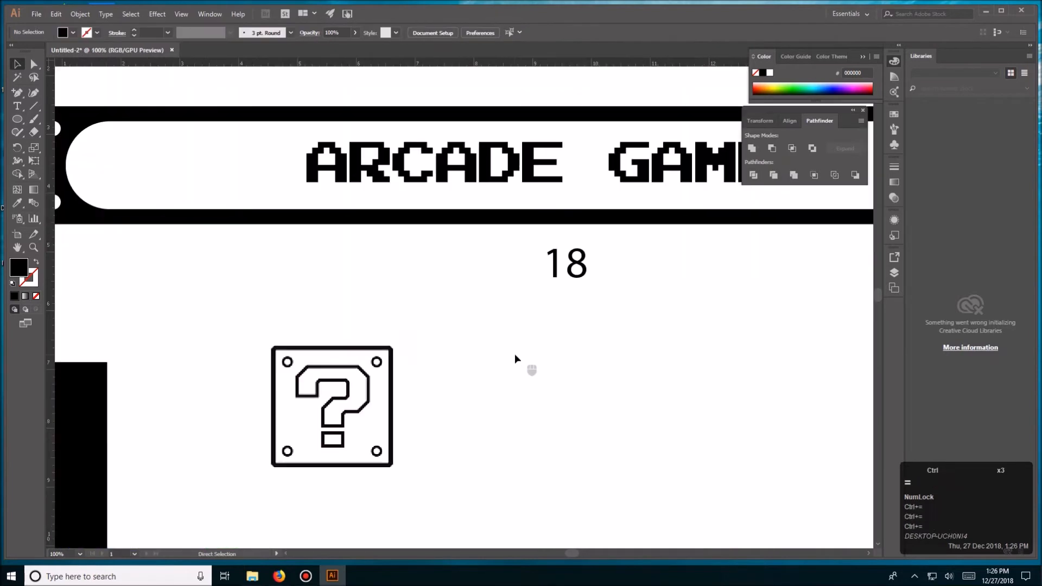
left_click(373, 378)
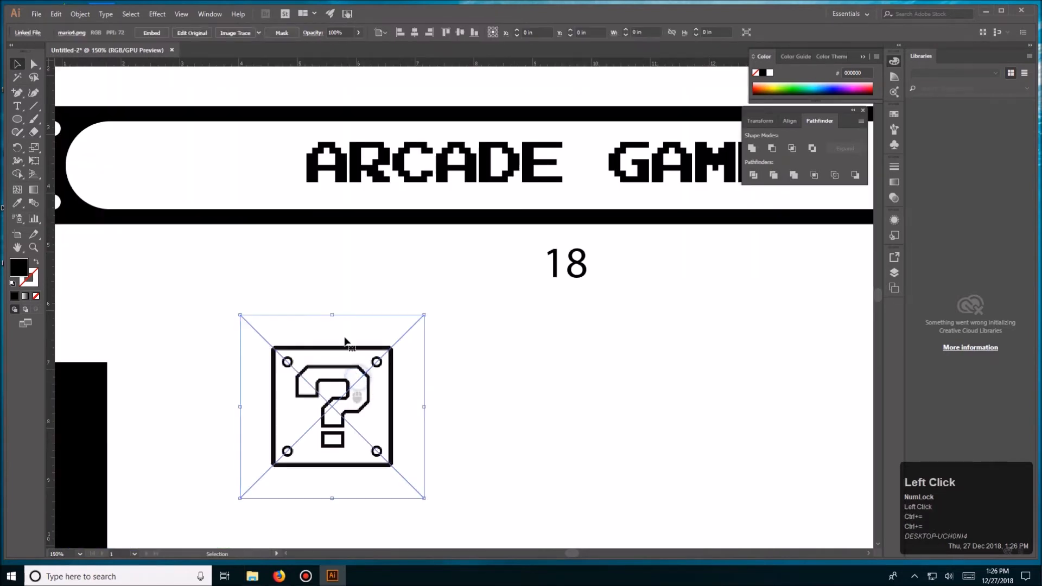
left_click_drag(315, 367, 334, 299)
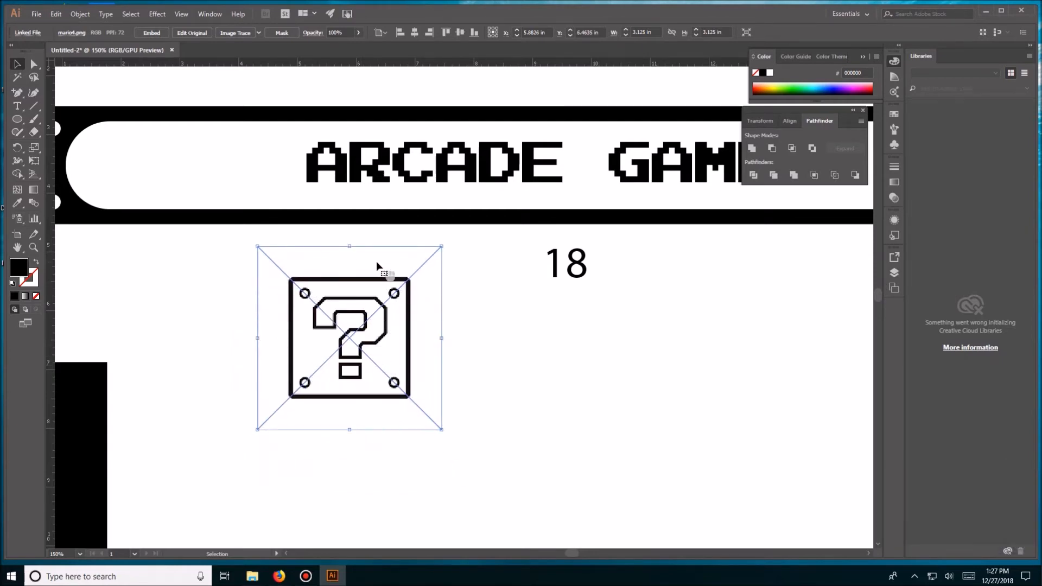
- Try Image Trace with the default preset on the question-block image and undo it to compare with the original
left_click(235, 32)
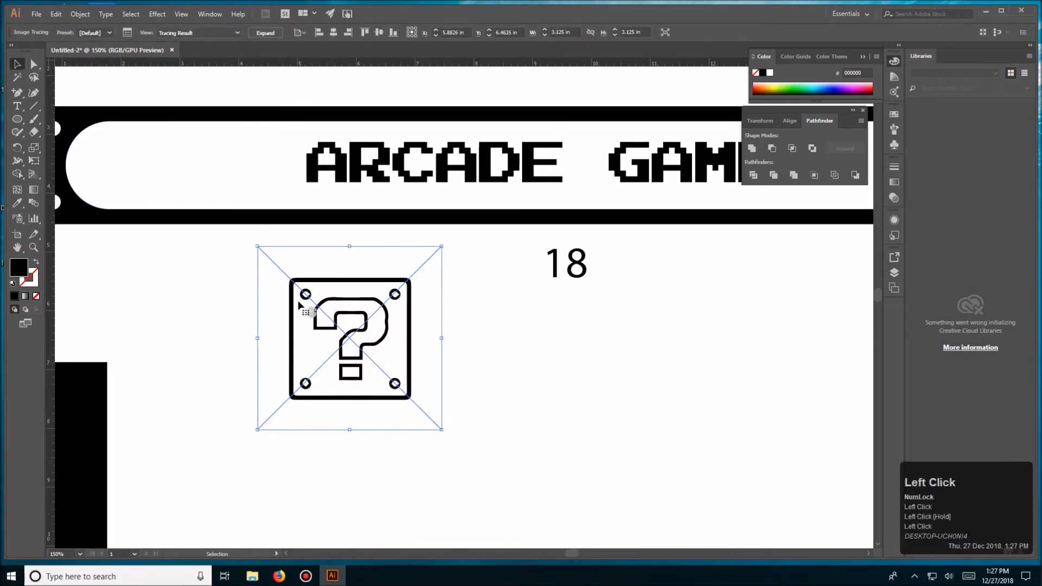
key("ctrl+z")
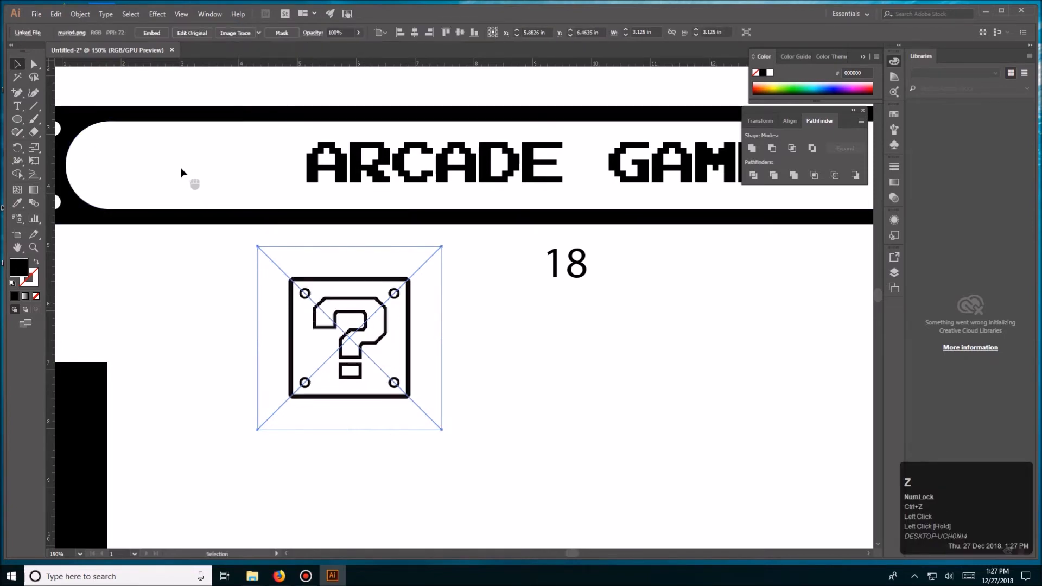
left_click(239, 34)
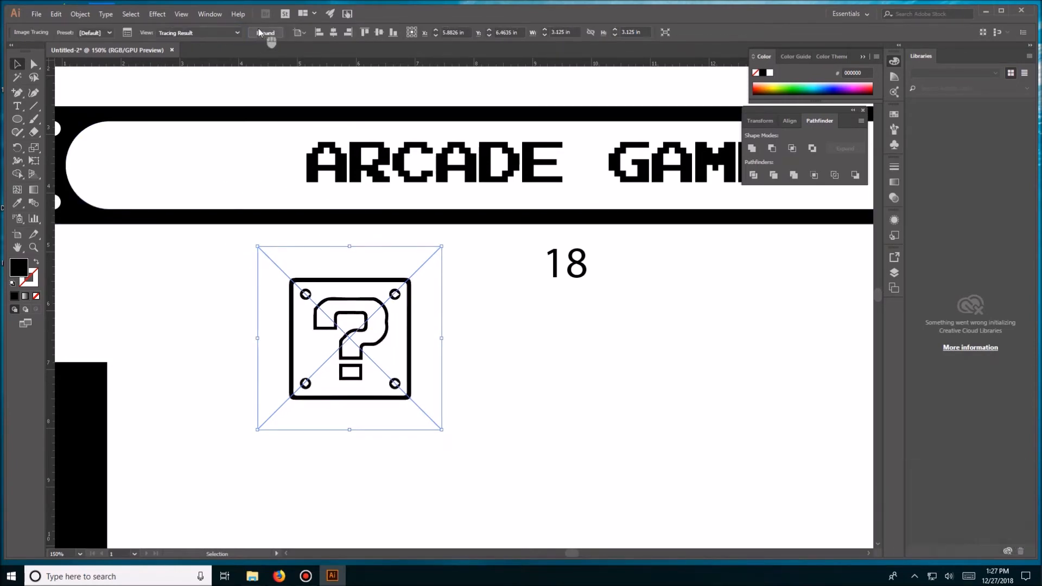
key("ctrl+z")
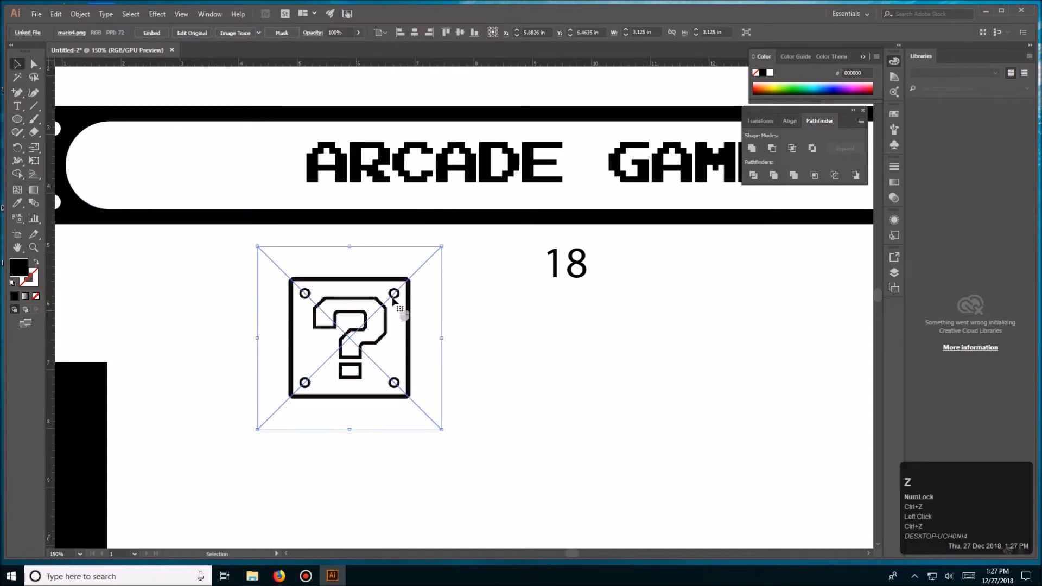
- Trace the question-block image with the default Image Trace preset and expand the tracing into vector paths
left_click(243, 31)
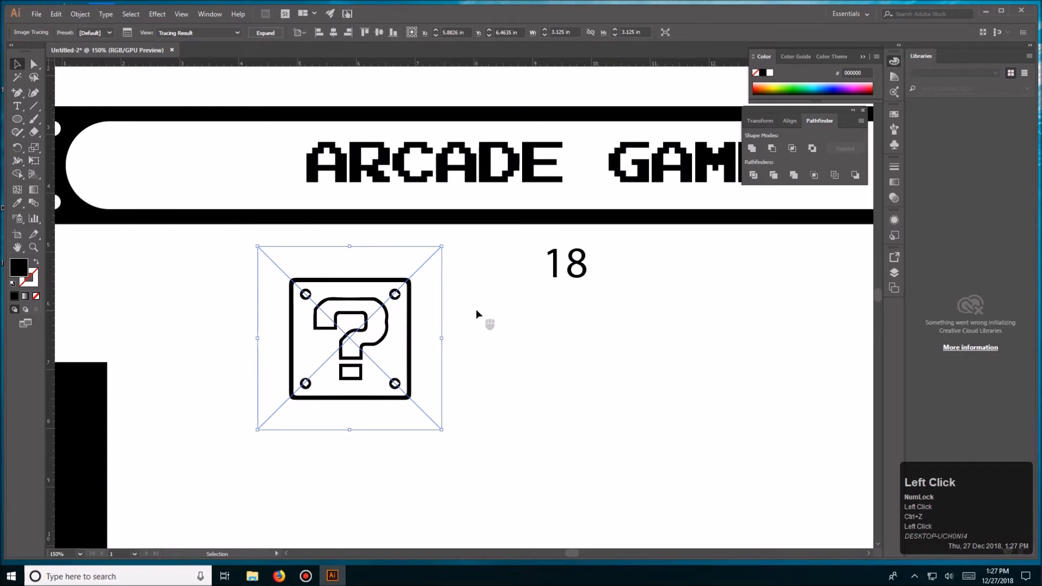
left_click(270, 33)
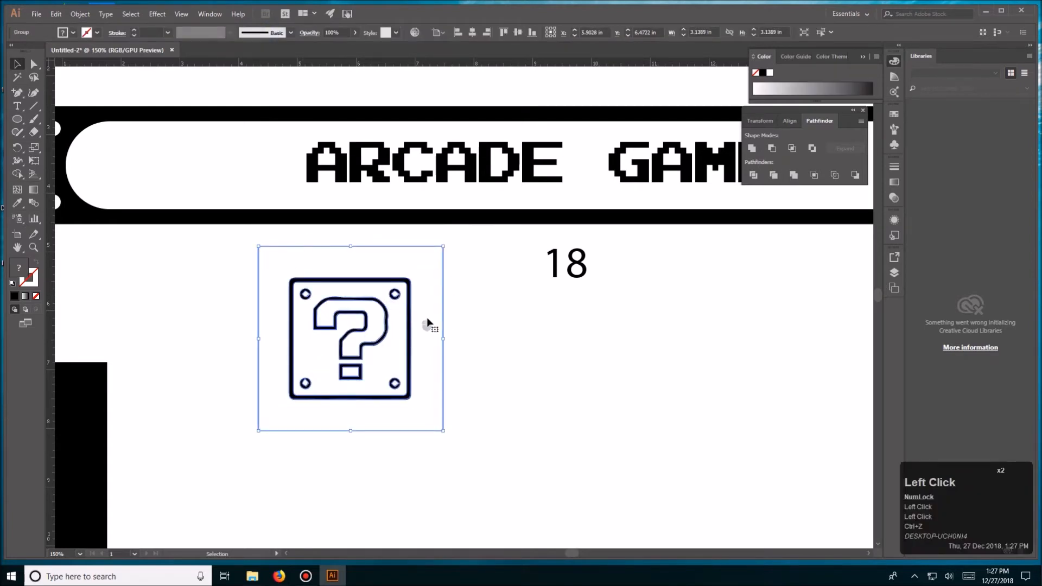
- Isolate the traced question-block group and delete the white background path surrounding the block
triple_click(429, 279)
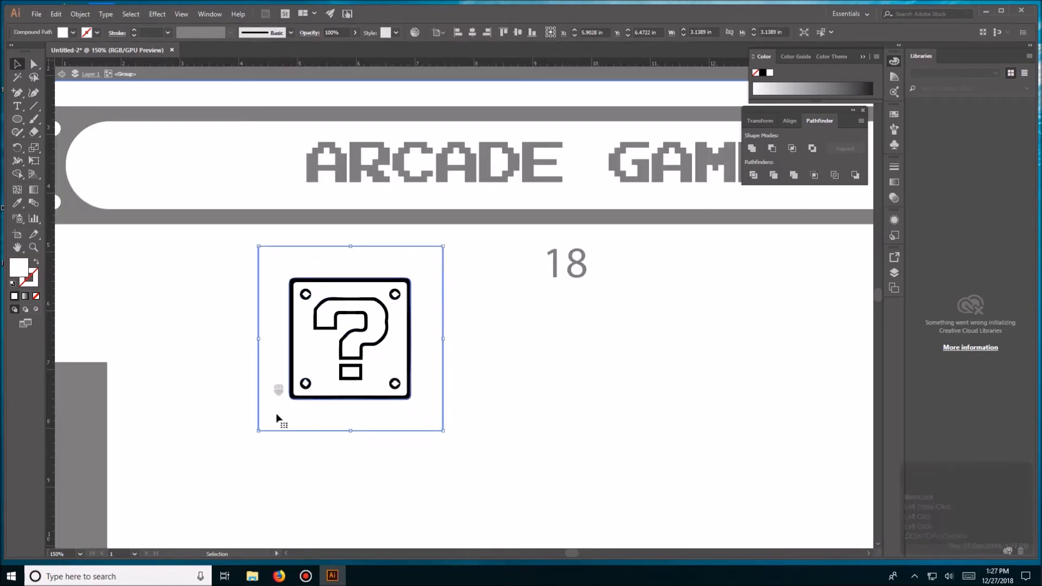
left_click(484, 312)
left_click(434, 275)
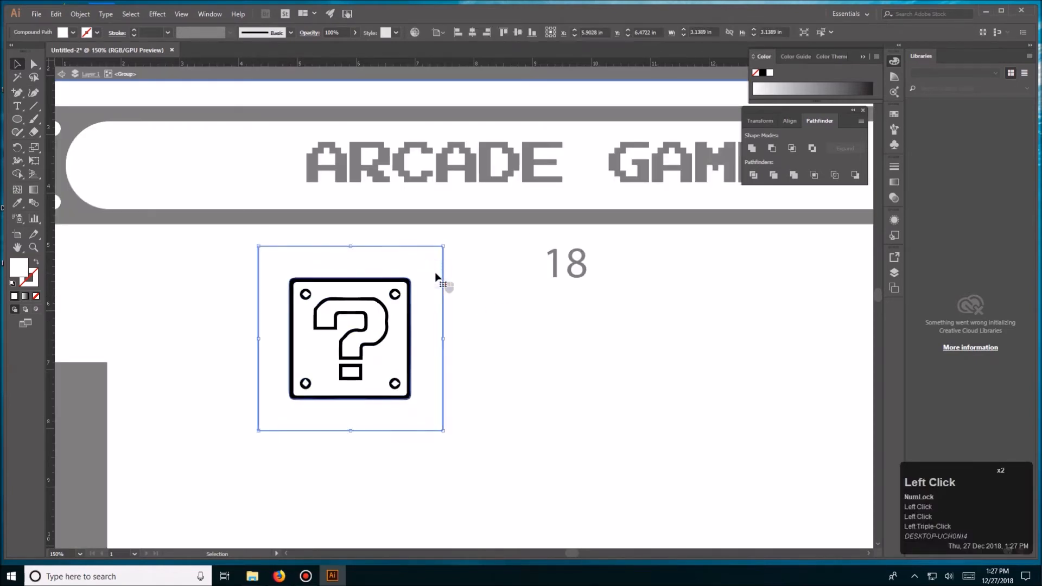
double_click(459, 270)
triple_click(425, 267)
left_click(425, 268)
double_click(424, 267)
key("Delete")
triple_click(425, 270)
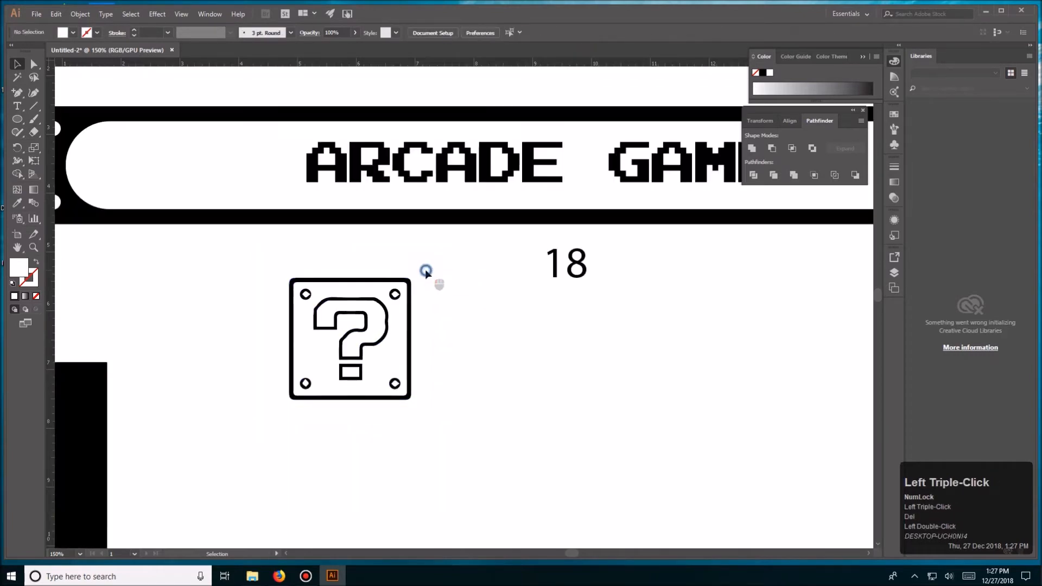
- Isolate the question-block group again and move its white inner shape out beside the black outline
left_click(391, 335)
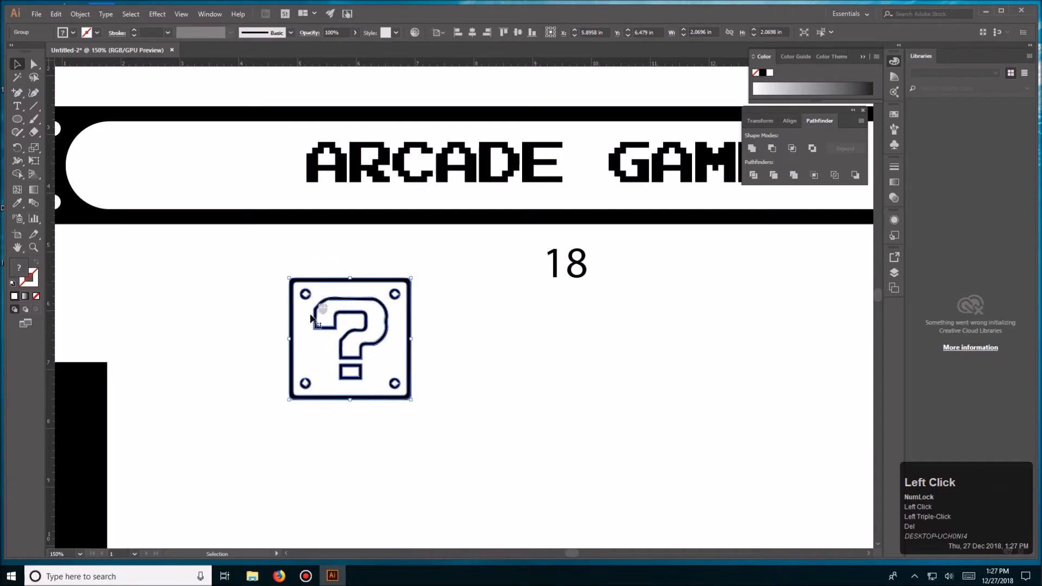
left_click(270, 325)
triple_click(304, 325)
left_click(304, 325)
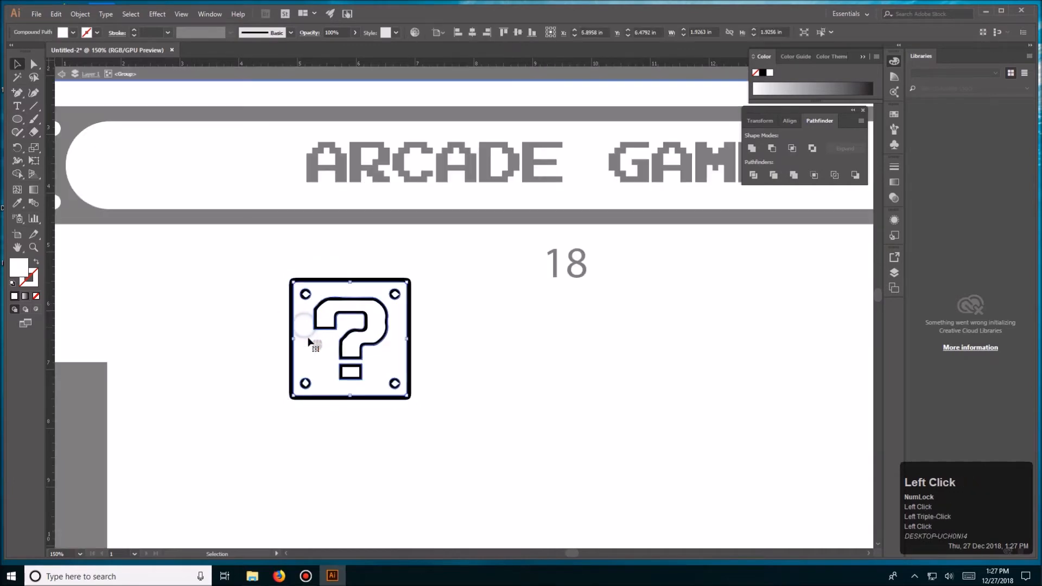
left_click_drag(308, 339, 184, 288)
triple_click(485, 341)
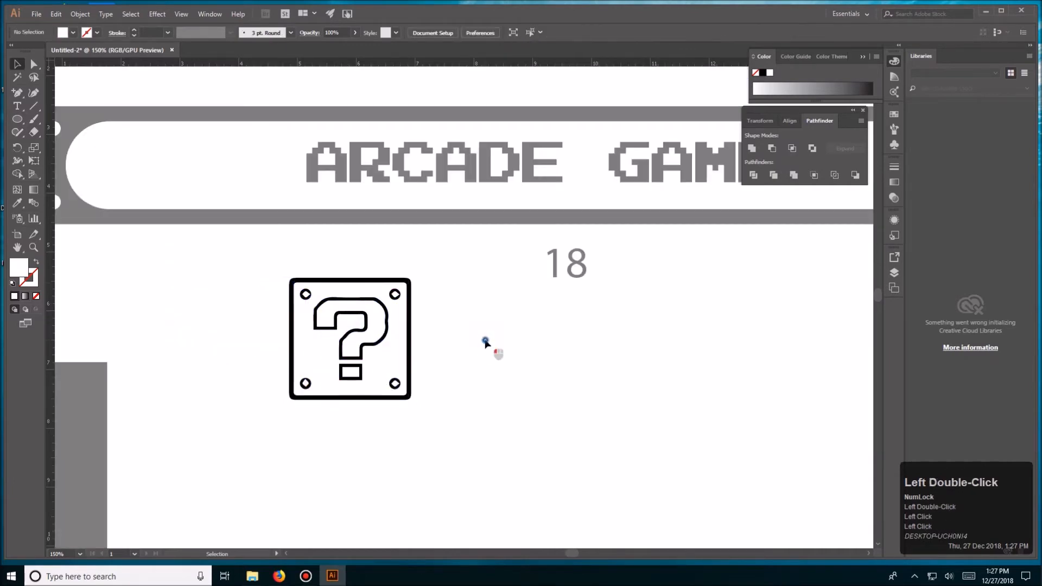
left_click(253, 317)
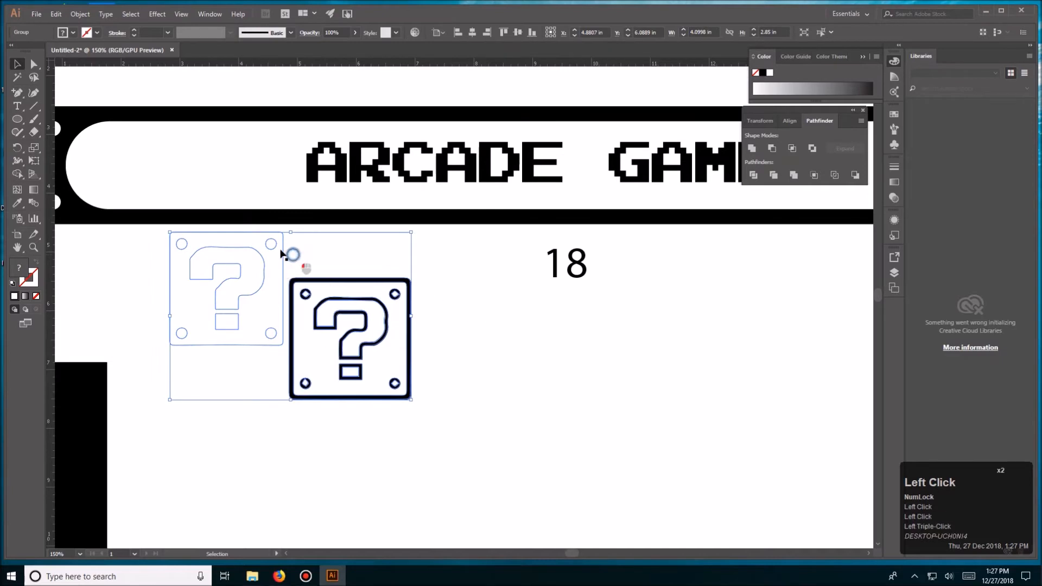
- Delete the white inner shapes that were moved out beside the black question-block outline
key("a")
left_click(150, 230)
left_click_drag(153, 227, 284, 367)
key("Delete")
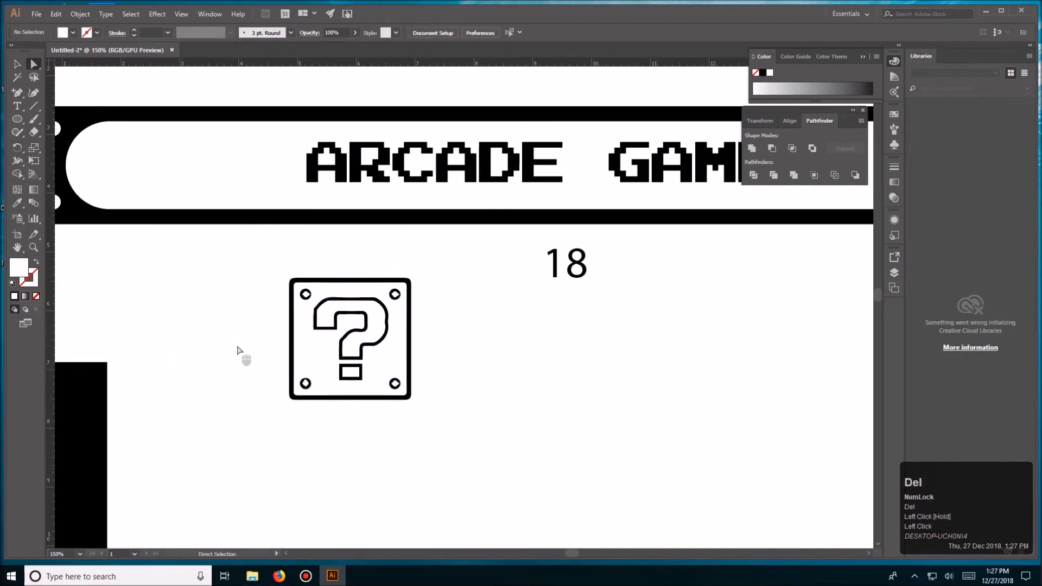
- Ungroup the black question-block outline into separate paths
left_click(341, 352)
key("ctrl+equal")
key("ctrl+equal")
key("ctrl+equal")
key("space")
left_click_drag(593, 234, 561, 262)
left_click(621, 257)
left_click(542, 223)
left_click(630, 248)
left_click(545, 283)
left_click(587, 257)
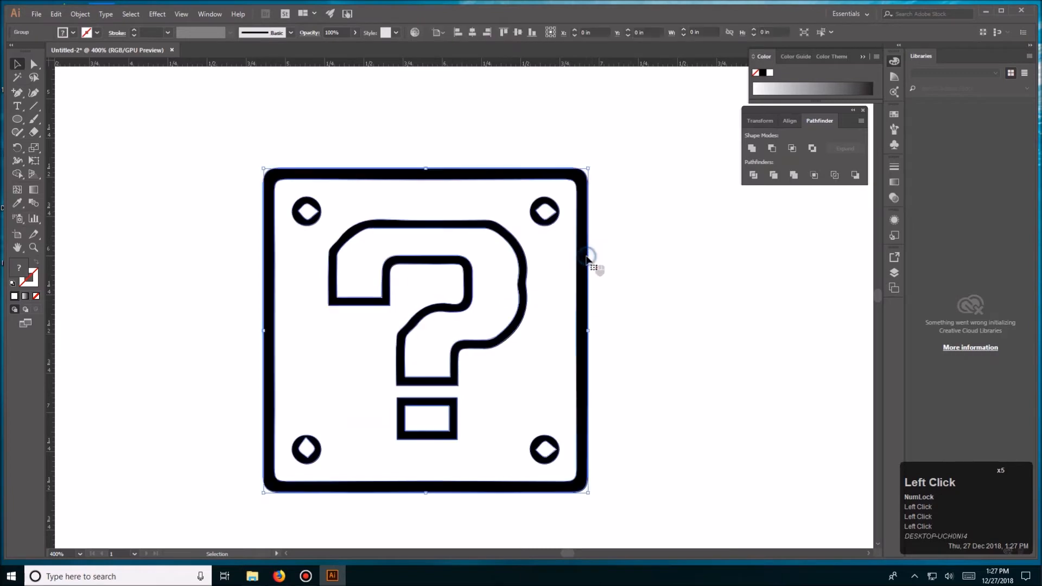
key("ctrl+shift+g")
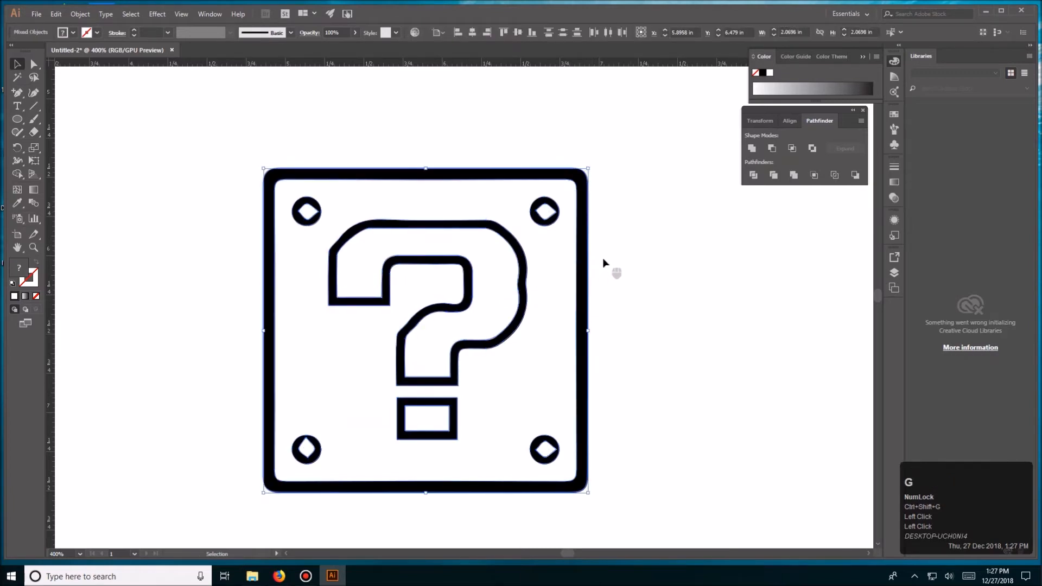
- Try moving the block's square frame away from the other paths, and undo the move
left_click(605, 260)
left_click(582, 247)
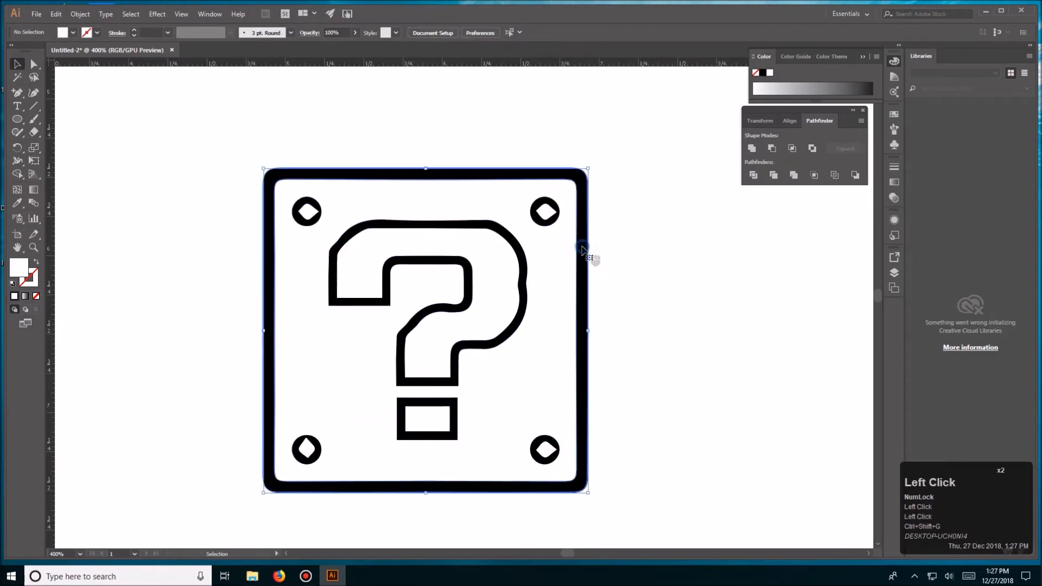
left_click_drag(583, 220, 642, 206)
key("ctrl+z")
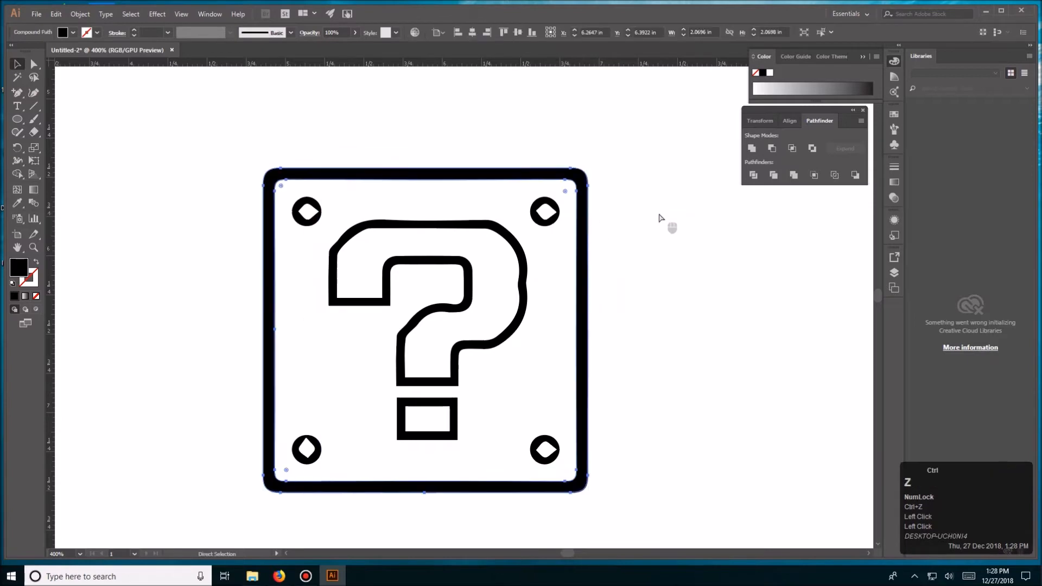
- Isolate the white diamond inside the block's upper-right corner bolt and delete it
left_click(543, 213)
left_click(550, 223)
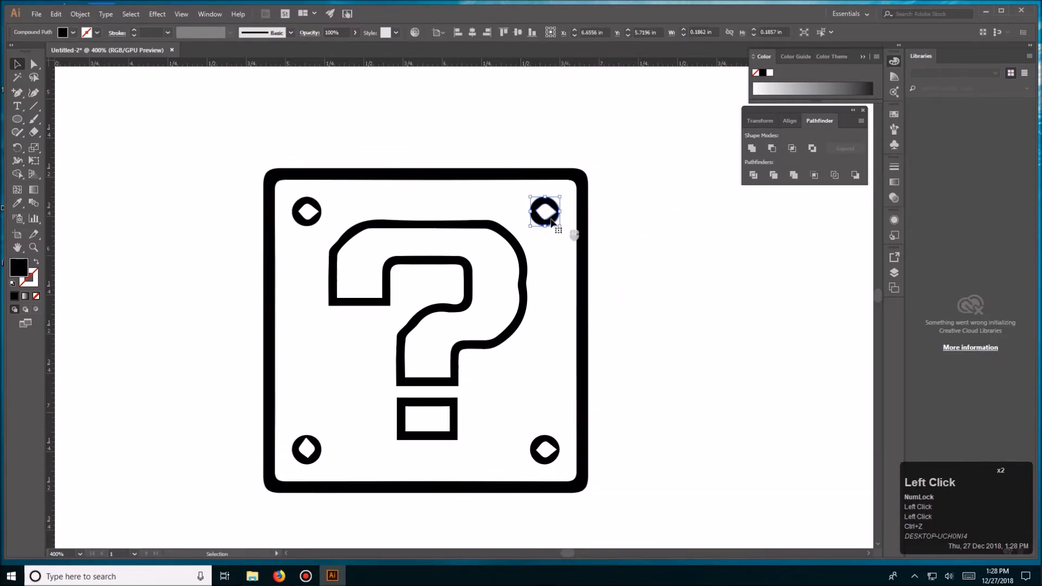
triple_click(548, 213)
double_click(613, 220)
double_click(553, 213)
triple_click(553, 214)
key("Delete")
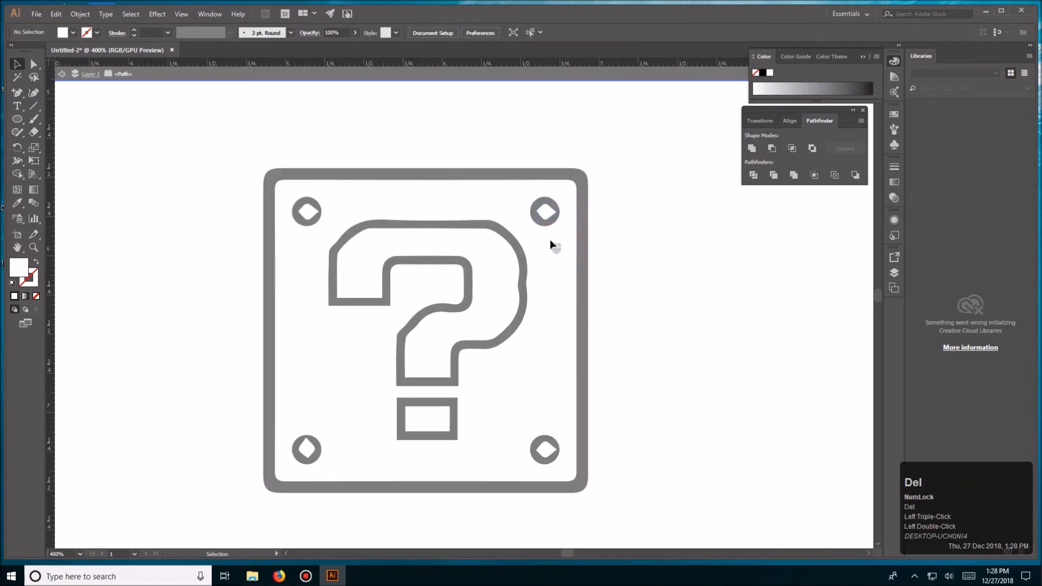
double_click(640, 223)
left_click(546, 217)
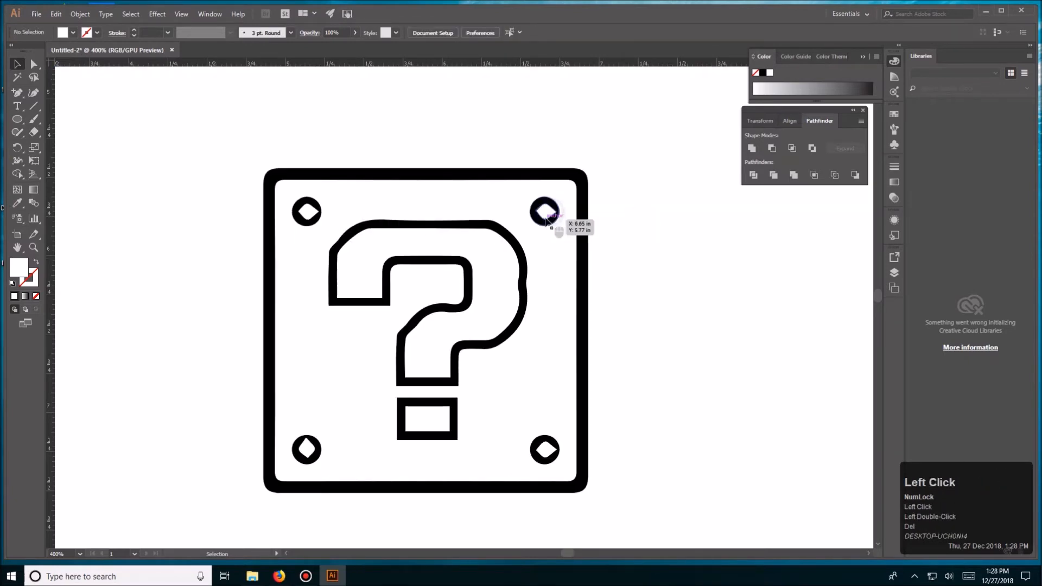
- Draw a circle about 0.185 in wide matching the block's upper-right corner bolt
key("l")
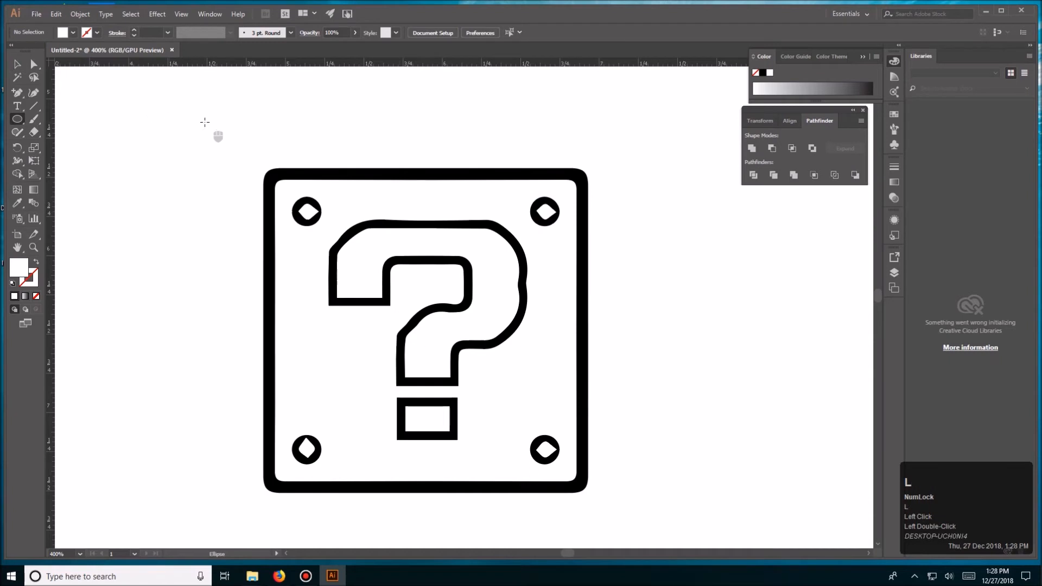
left_click_drag(528, 193, 558, 223)
key("ctrl+z")
key("v")
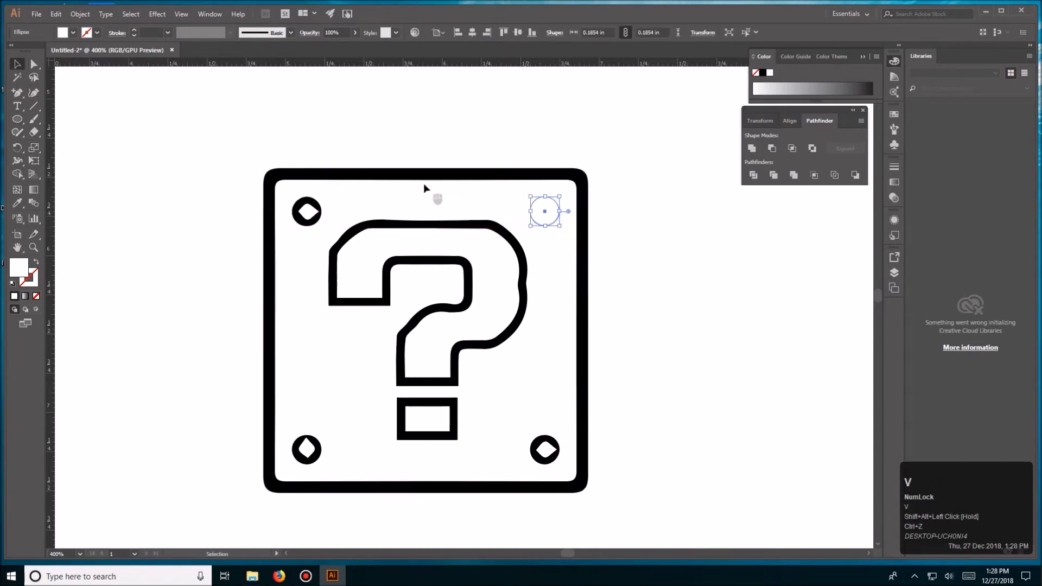
- Fill the new circle with black and move it above the question block
left_click(72, 33)
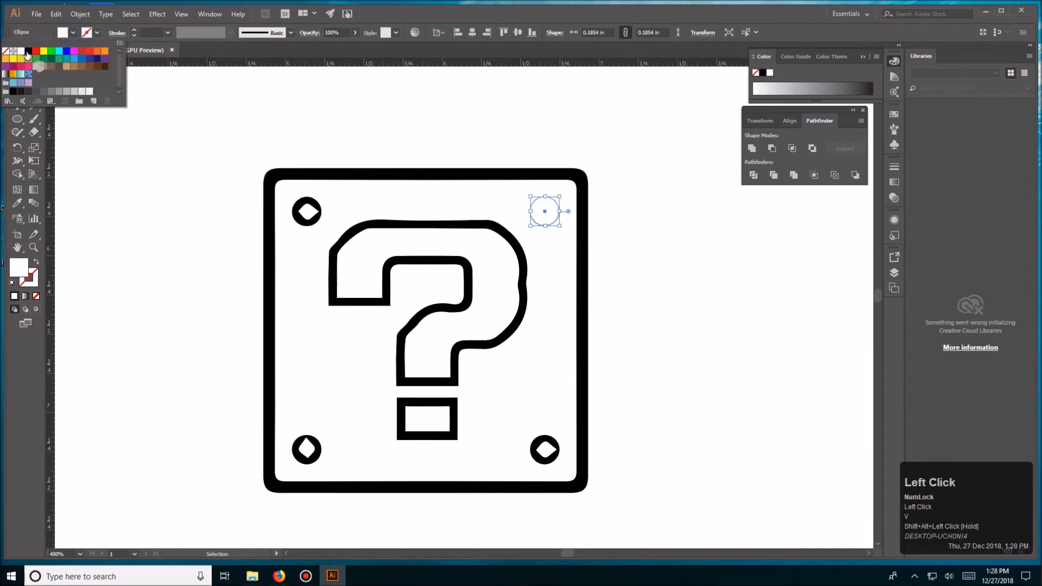
left_click(27, 53)
key("v")
left_click(552, 119)
left_click_drag(551, 215, 546, 112)
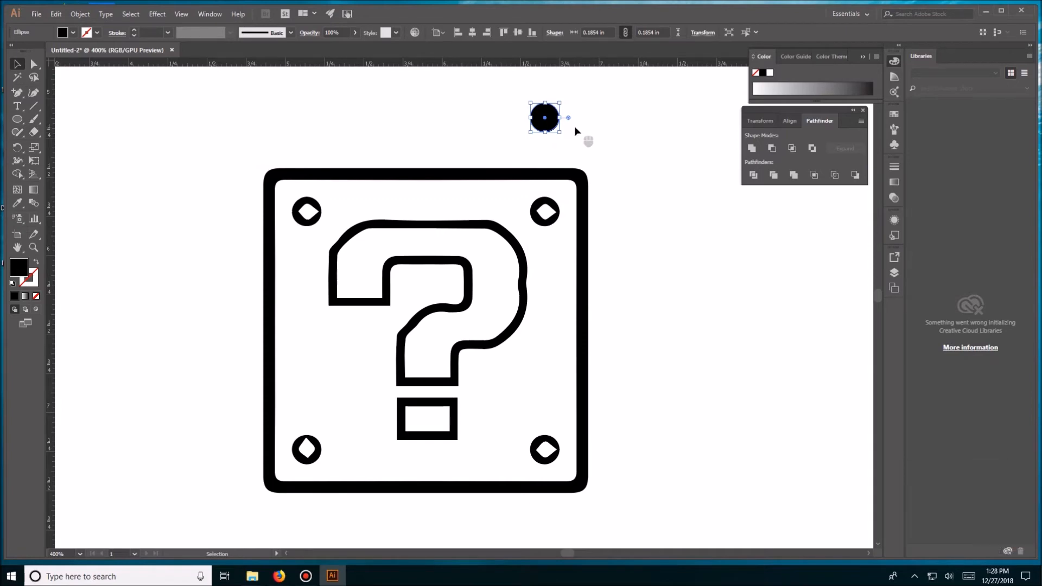
- Paste a copy of the black circle in front, shrink it concentrically to about 0.108 in, and fill it white
key("ctrl+c")
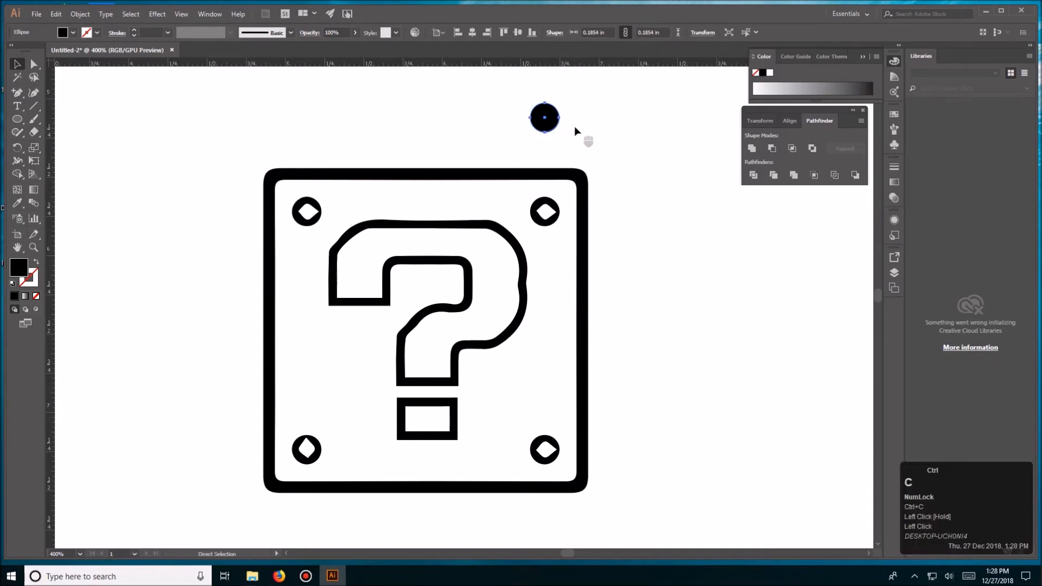
key("ctrl")
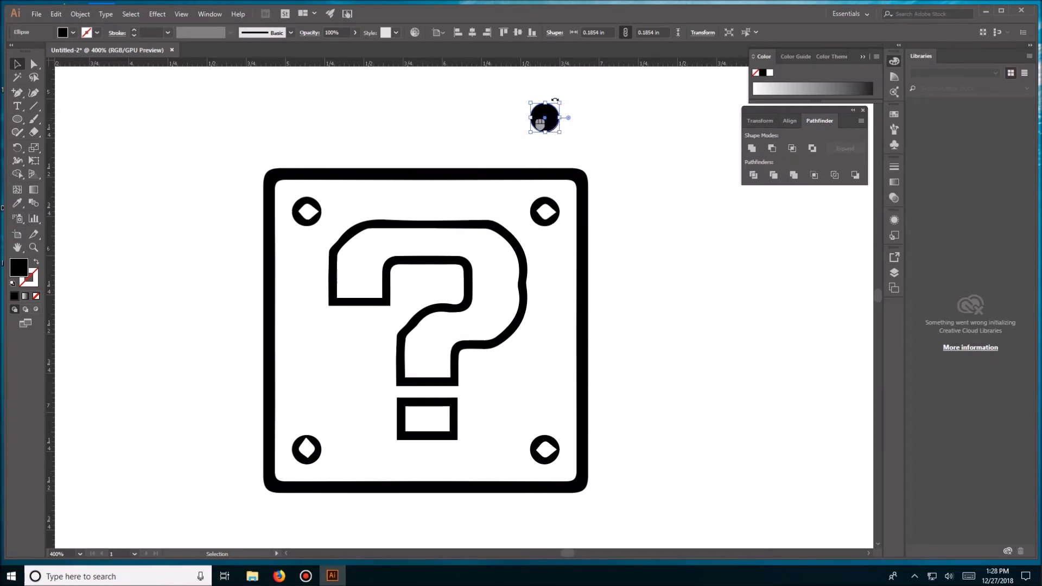
left_click_drag(562, 103, 556, 109)
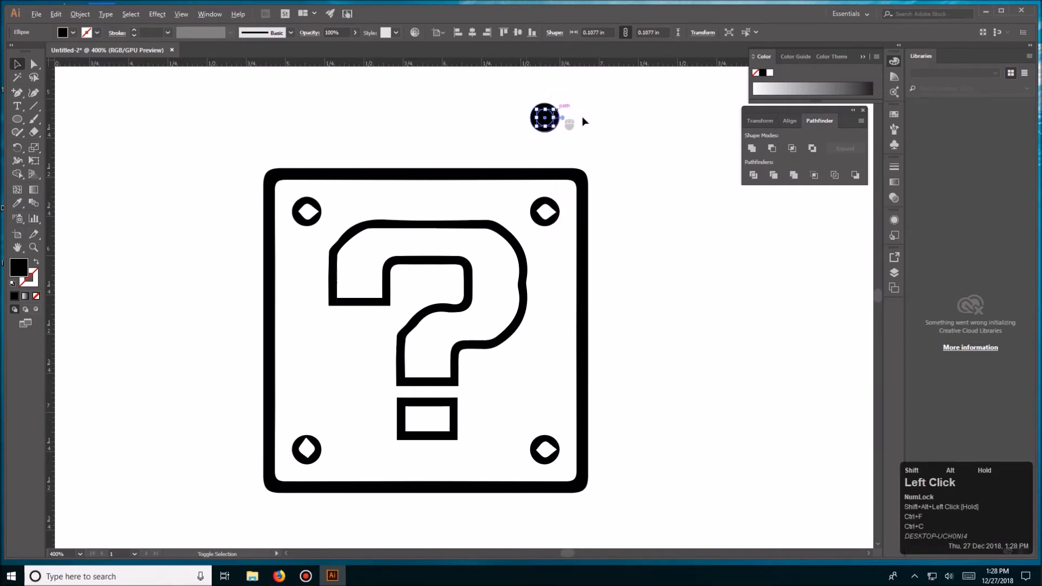
left_click(73, 32)
left_click(25, 54)
key("v")
- Select both circles of the new ring and use it to replace the block's two right-hand corner bolts
left_click(380, 122)
left_click(442, 123)
left_click_drag(503, 98, 572, 133)
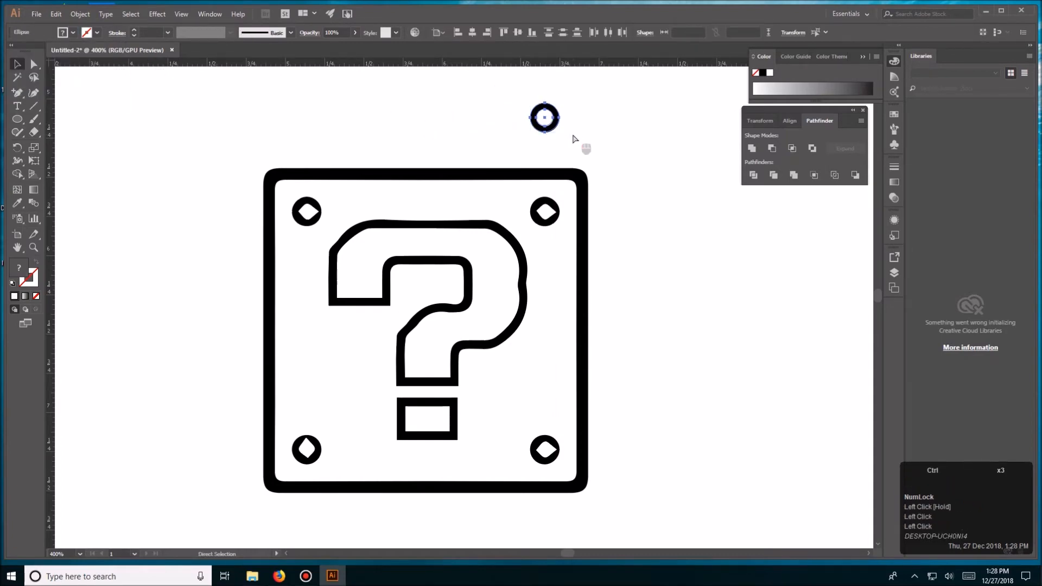
key("ctrl+g")
left_click(595, 137)
left_click(547, 211)
left_click_drag(545, 122, 650, 433)
left_click(643, 239)
left_click(544, 448, "alt")
key("ctrl+z")
- Duplicate the two right-hand rings onto the block's left-hand corner bolts
left_click(548, 215, "shift")
left_click_drag(546, 212, 306, 216)
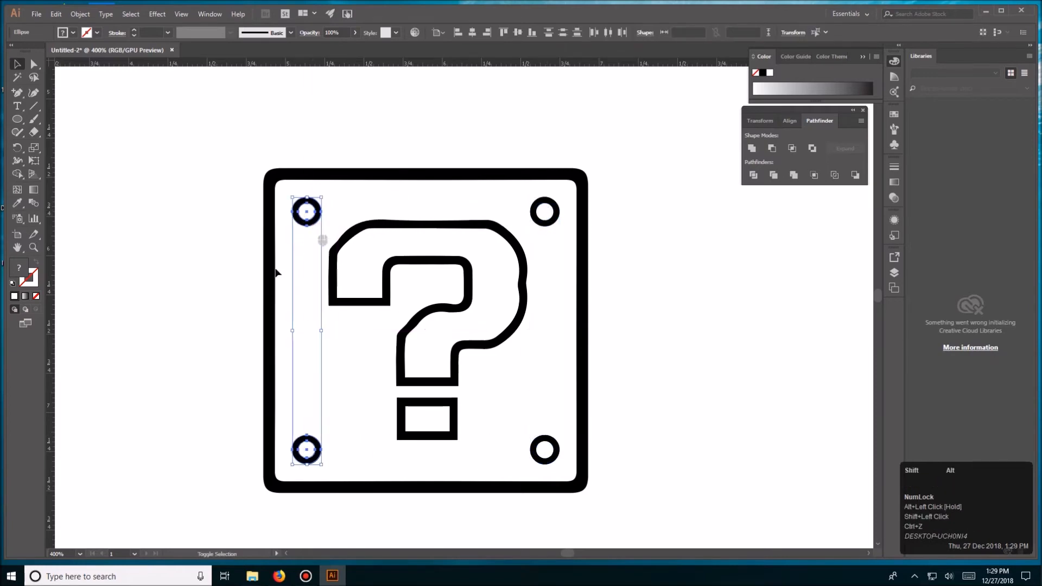
left_click(191, 279)
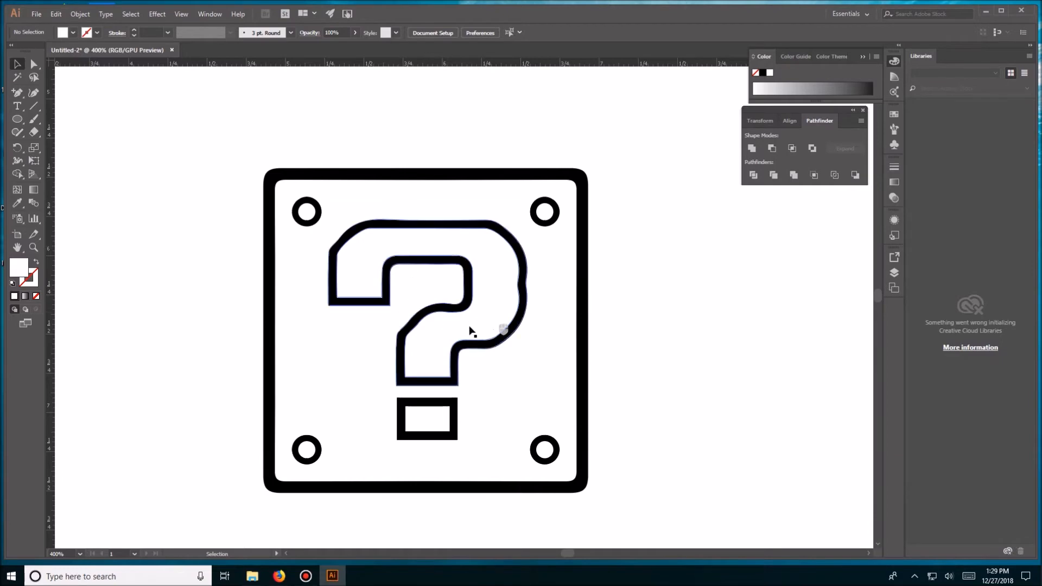
- Isolate the white fill shape inside the question mark's hook and delete it
left_click(516, 302)
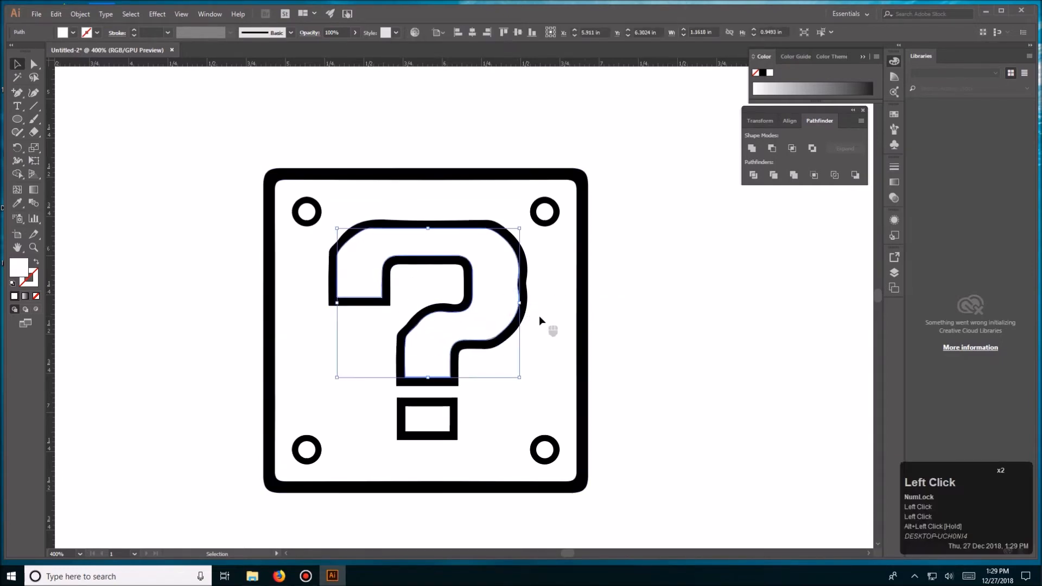
triple_click(489, 287)
left_click_drag(505, 287, 374, 293)
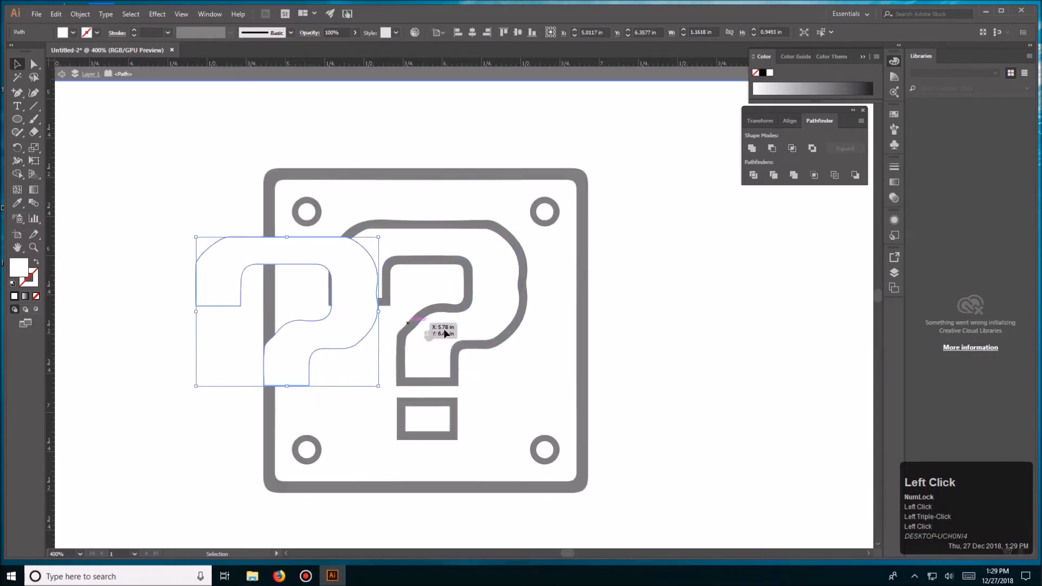
key("Delete")
- Isolate the white rectangle inside the question mark's dot, delete it, and leave isolation mode
left_click(432, 421)
double_click(450, 419)
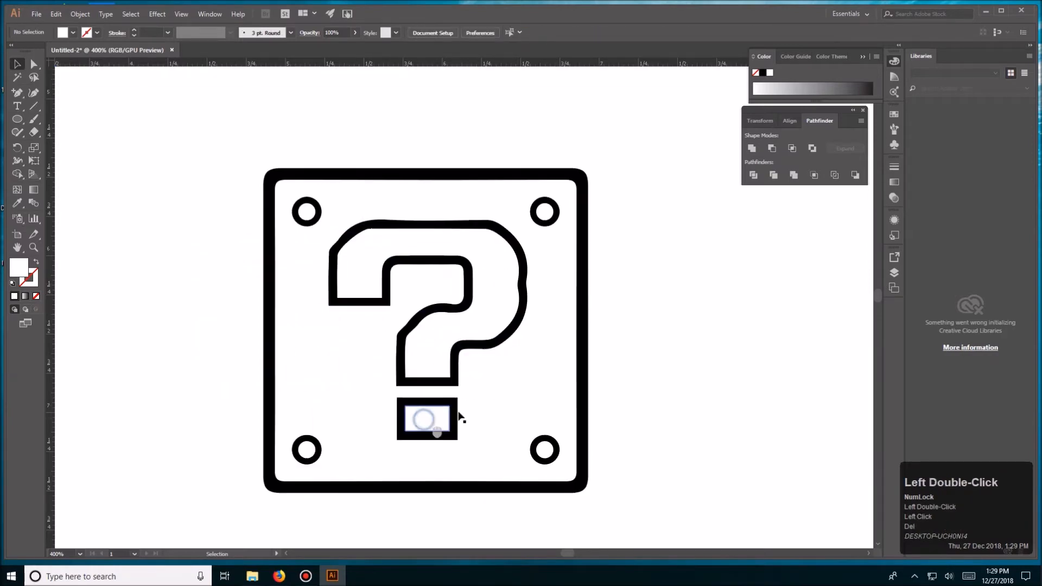
double_click(434, 418)
triple_click(434, 418)
key("Delete")
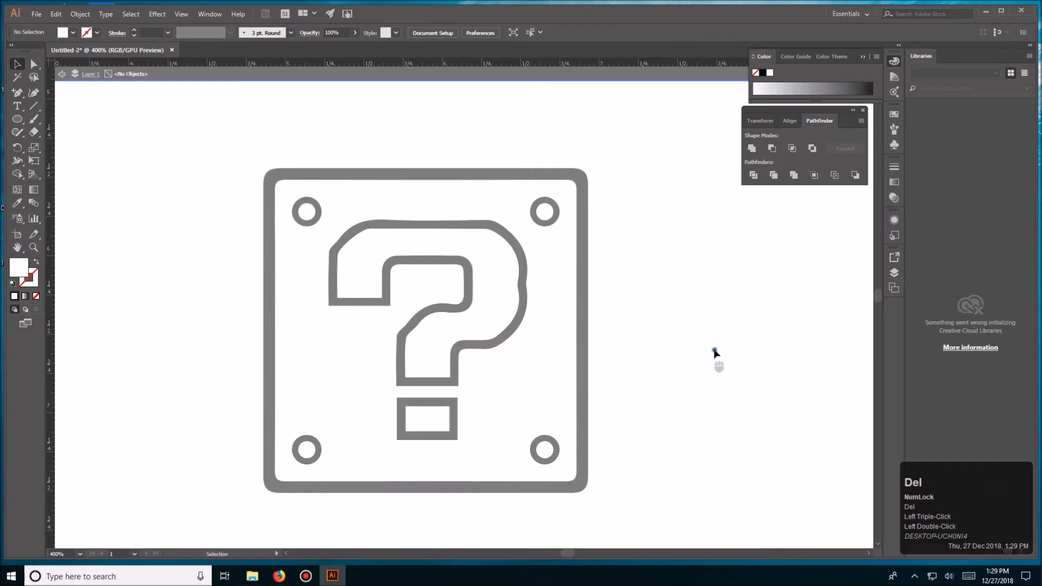
triple_click(714, 350)
- Try moving the black question-mark outline off the block, and undo the move
left_click(514, 288)
left_click_drag(530, 291, 691, 298)
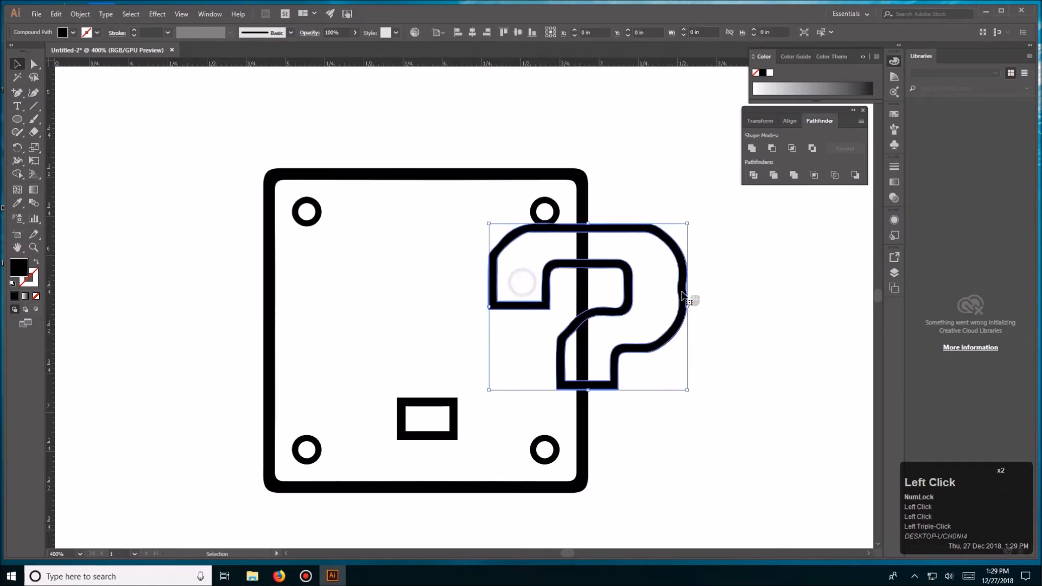
key("ctrl+z")
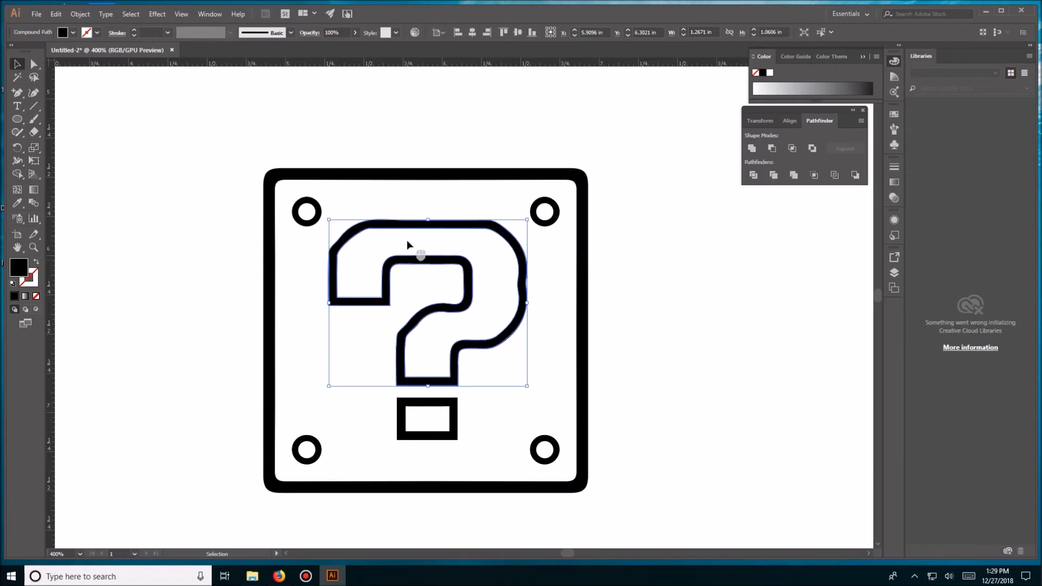
- Redraw the dented outer edge on the question mark's right side as a smooth curve with the Pencil tool
key("m")
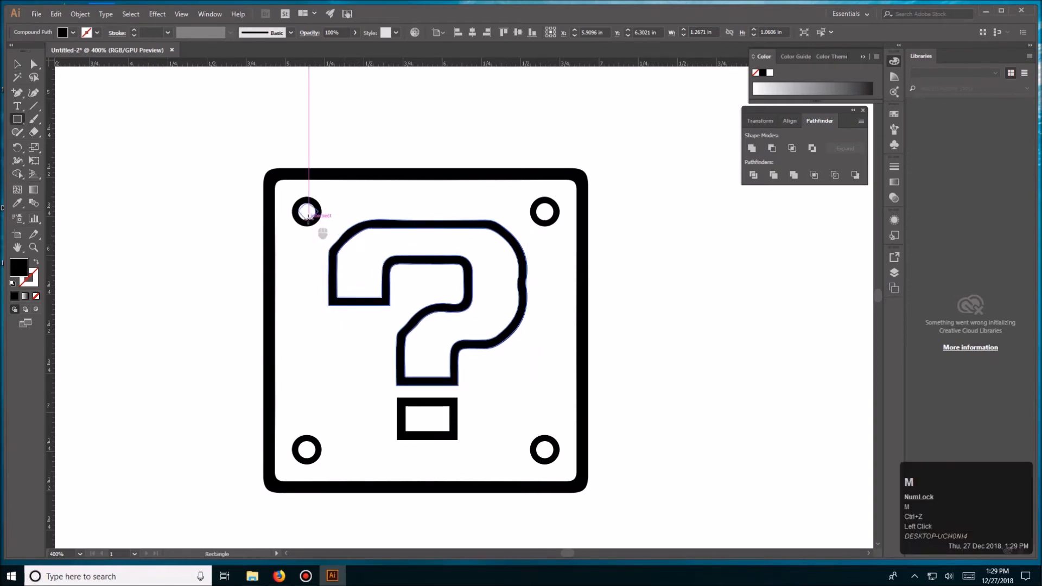
key("n")
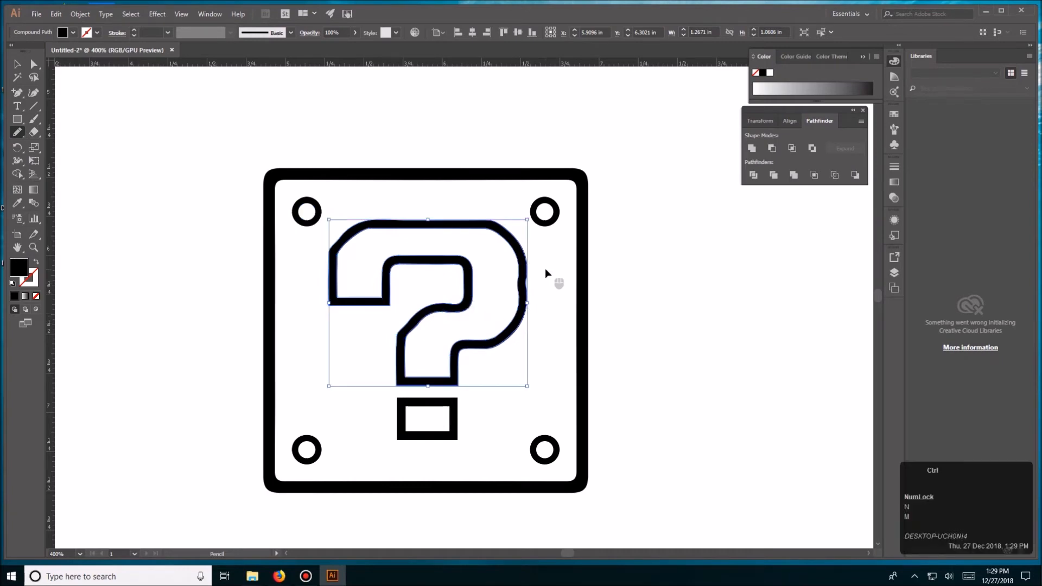
key("ctrl+=")
key("ctrl+=")
left_click_drag(658, 269, 601, 249)
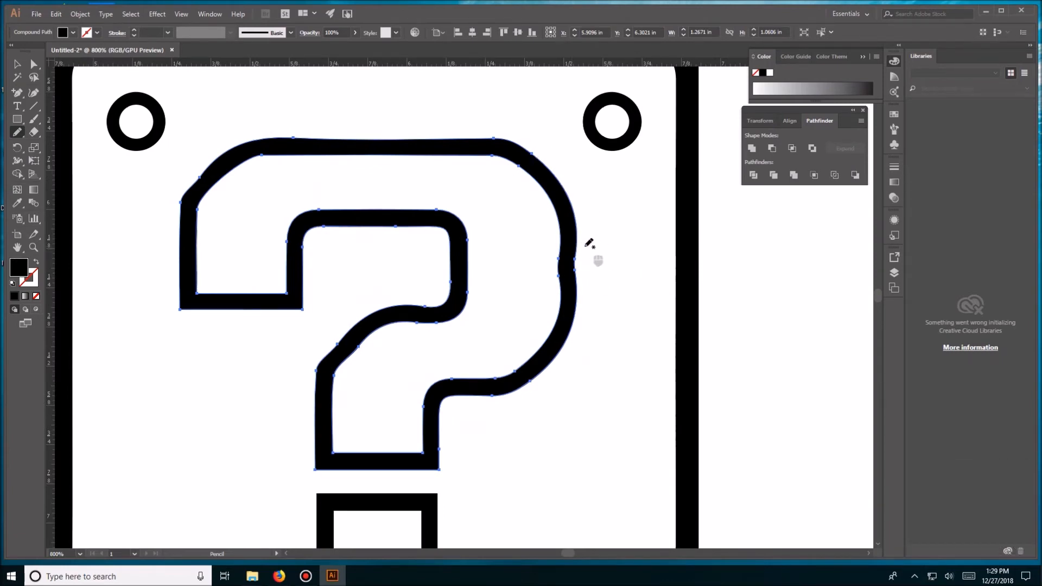
left_click_drag(581, 240, 591, 297)
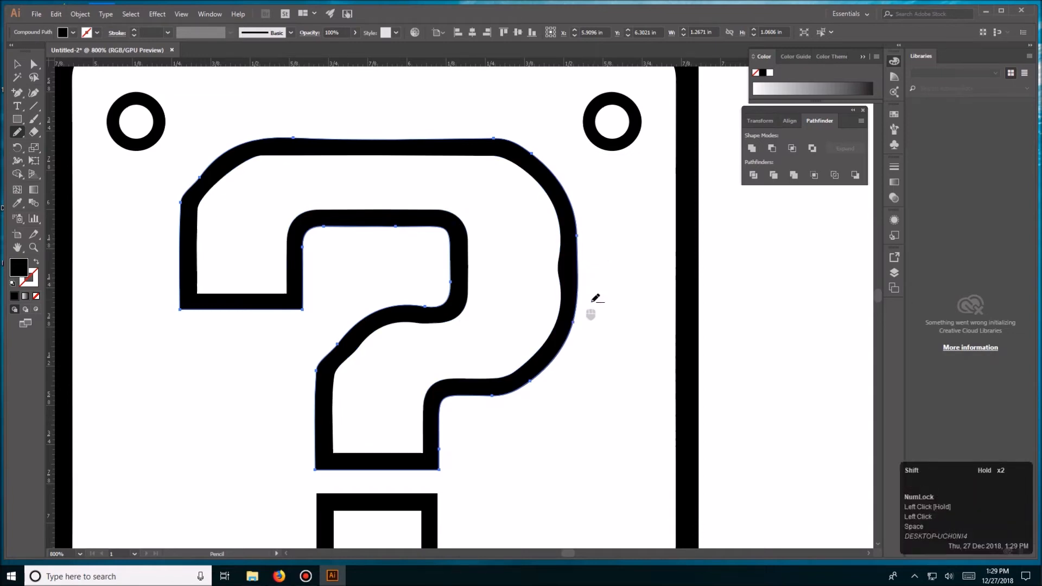
- Smooth the dented inner edge on the question mark's right side with the Pencil tool
left_click_drag(562, 241, 577, 321)
key("ctrl+z")
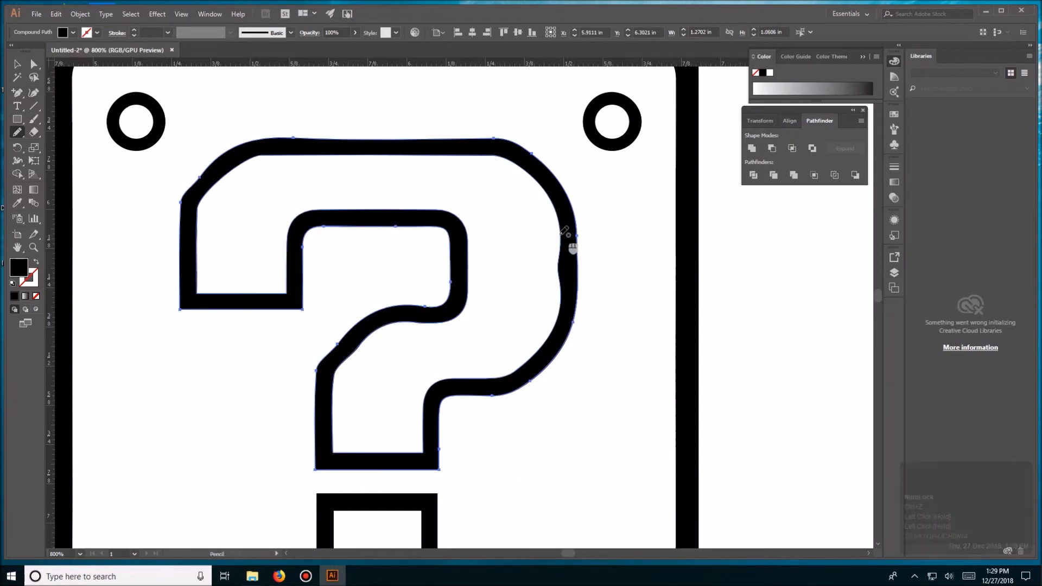
key("v")
left_click(574, 239)
left_click(592, 239)
left_click(575, 239)
key("n")
left_click_drag(560, 236, 563, 320)
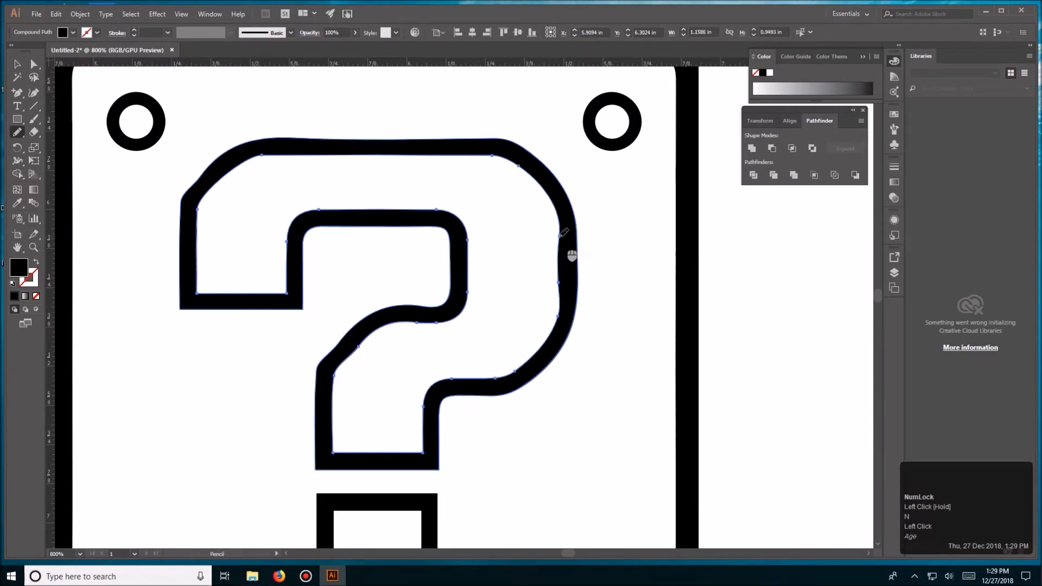
mouse_move(559, 232)
left_mouse_down()
mouse_move(558, 292)
mouse_move(574, 305)
mouse_move(560, 289)
mouse_move(562, 221)
left_mouse_up()
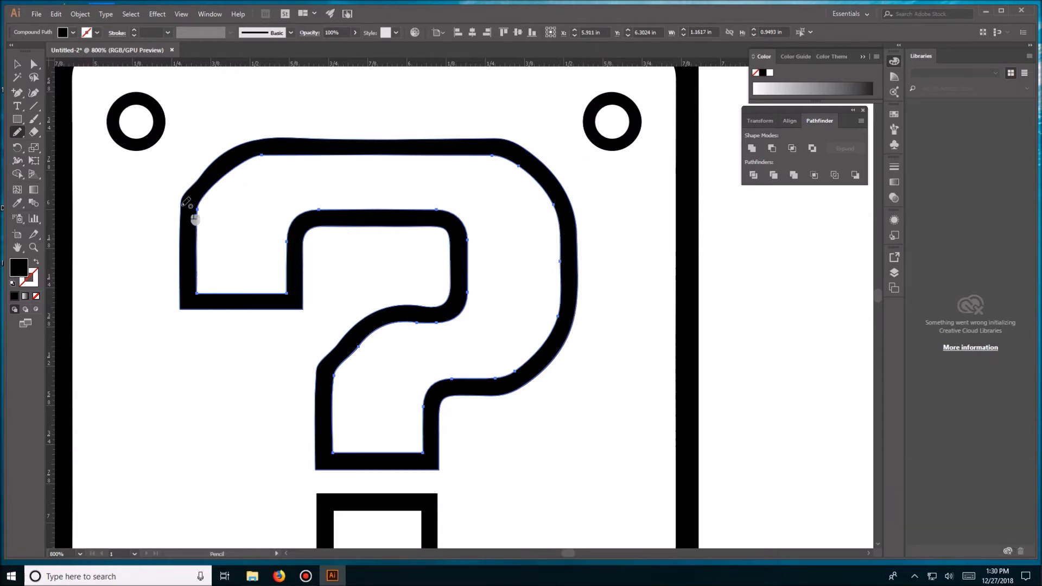
- Redraw the outer edge of the question mark's upper-left corner as a rounder curve with the Pencil tool
left_click_drag(184, 200, 186, 199)
key("ctrl+z")
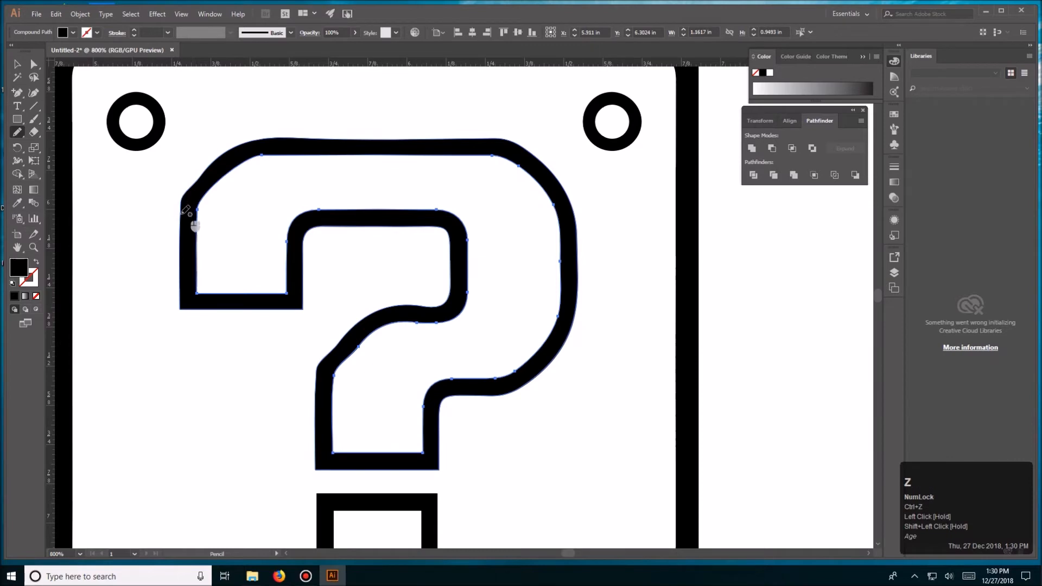
key("v")
left_click(182, 209)
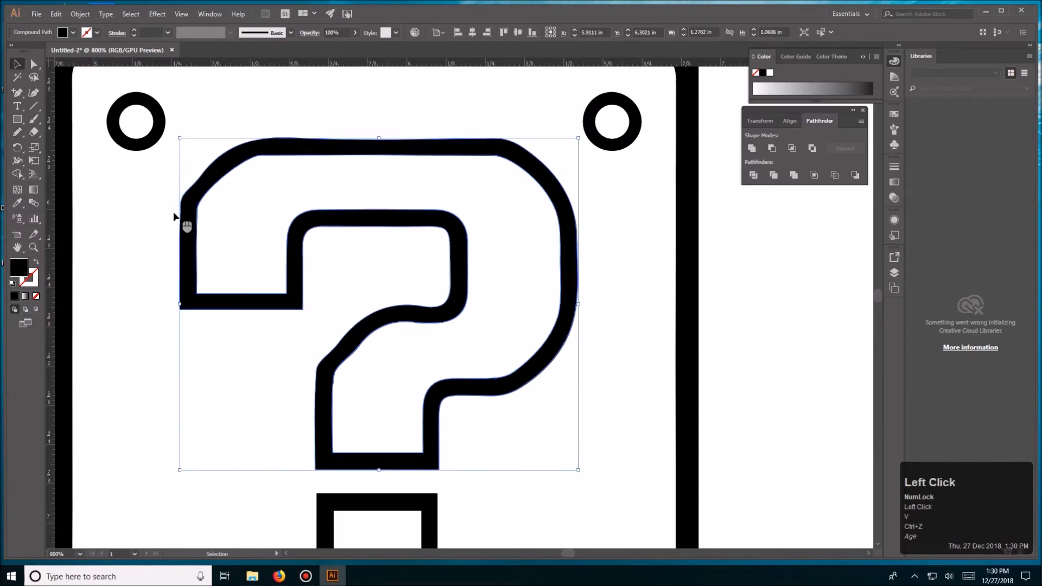
key("n")
left_click_drag(185, 200, 181, 203)
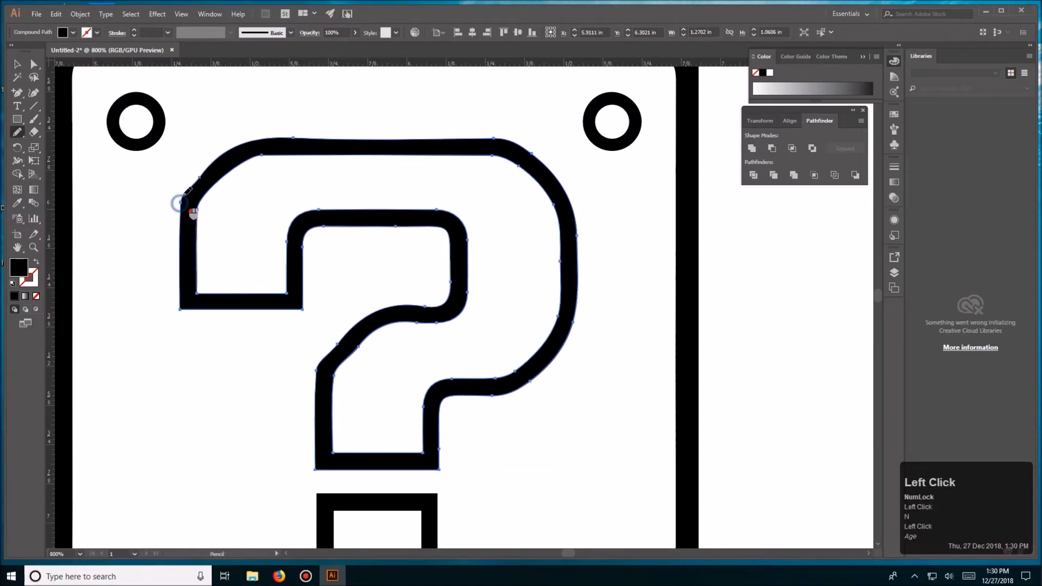
key("ctrl+z")
mouse_move(188, 189)
left_mouse_down()
mouse_move(211, 169)
mouse_move(185, 191)
mouse_move(202, 209)
mouse_move(214, 180)
left_mouse_up()
key("ctrl+z")
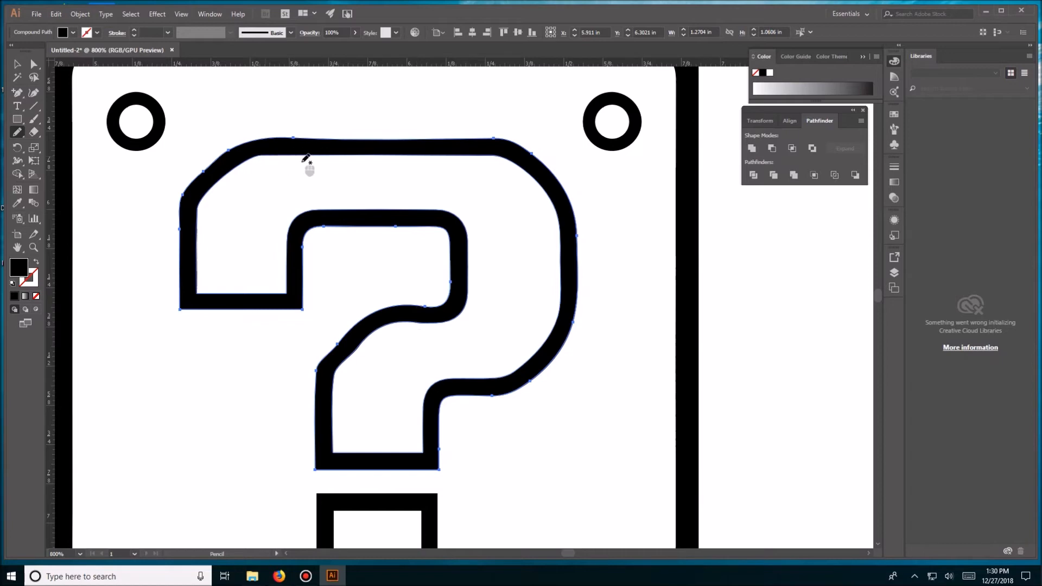
- Redraw the outer edge of the bend at the upper left of the question mark's stem as a smoother curve with the Pencil tool
key("space")
mouse_move(349, 309)
left_mouse_down()
mouse_move(430, 345)
mouse_move(412, 439)
left_mouse_up()
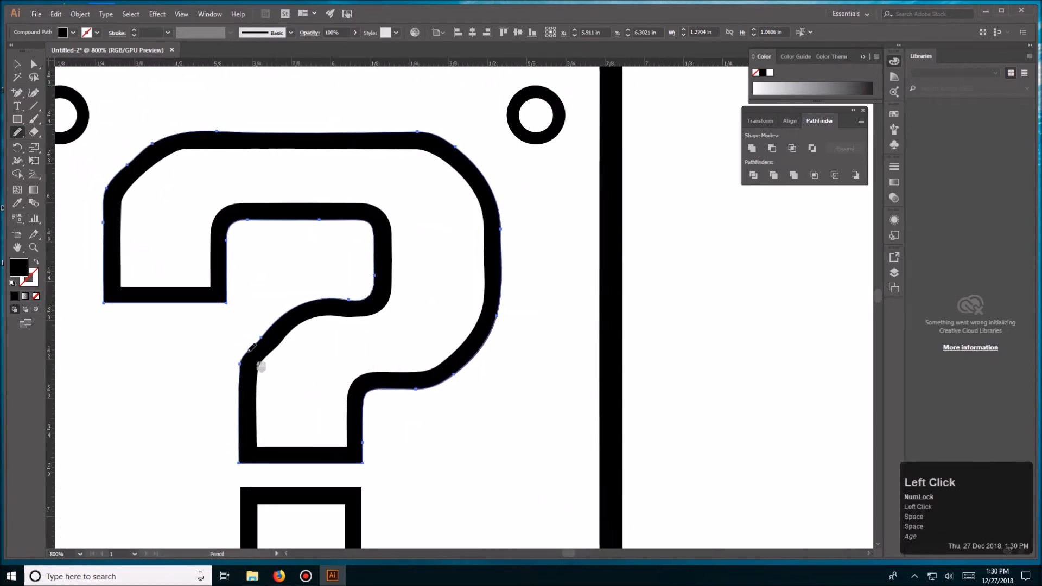
left_click_drag(245, 354, 304, 349)
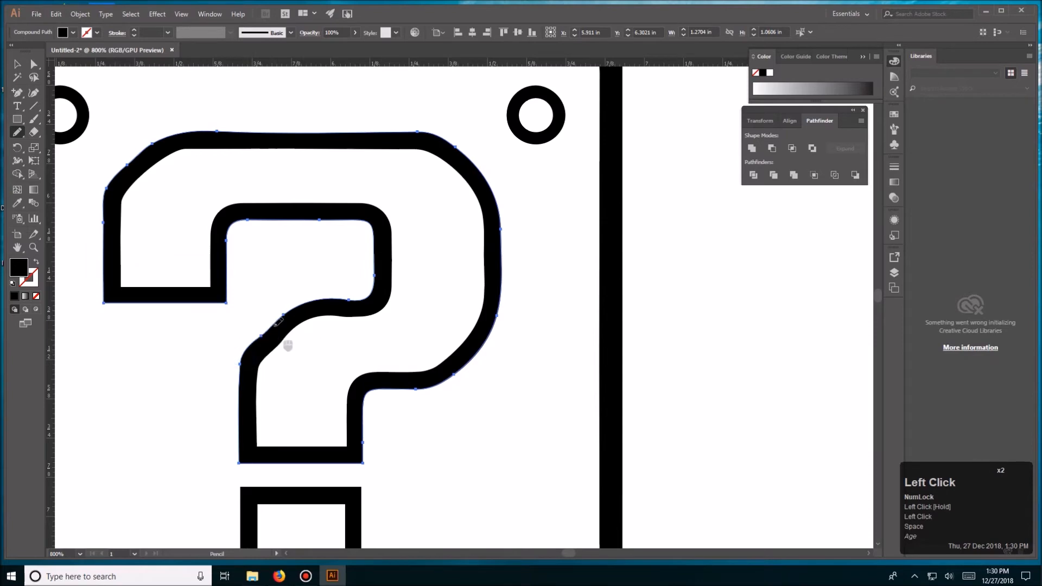
left_click_drag(283, 314, 260, 350)
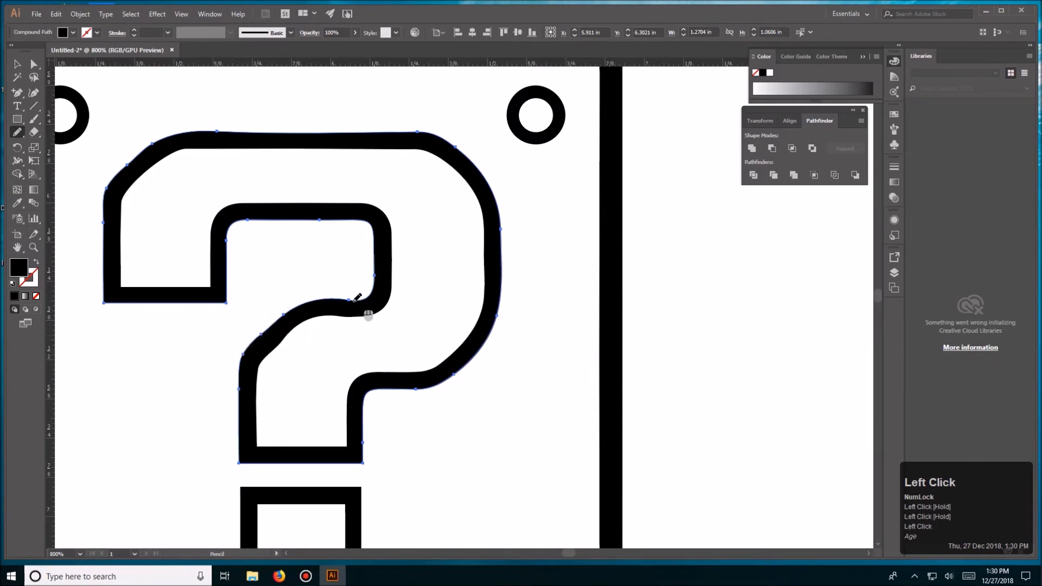
- Redraw the inner edge of the bend at the upper left of the question mark's stem as a smooth curve with the Pencil tool
key("v")
left_click(293, 340)
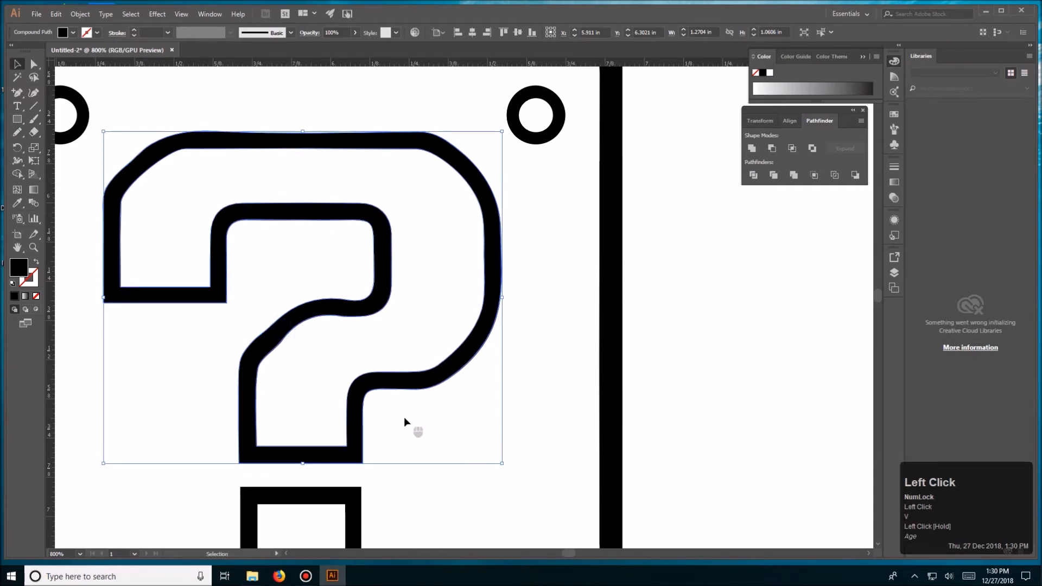
key("n")
mouse_move(295, 343)
left_mouse_down()
mouse_move(268, 354)
mouse_move(279, 362)
mouse_move(271, 342)
mouse_move(295, 325)
mouse_move(267, 351)
mouse_move(272, 362)
left_mouse_up()
key("ctrl+z")
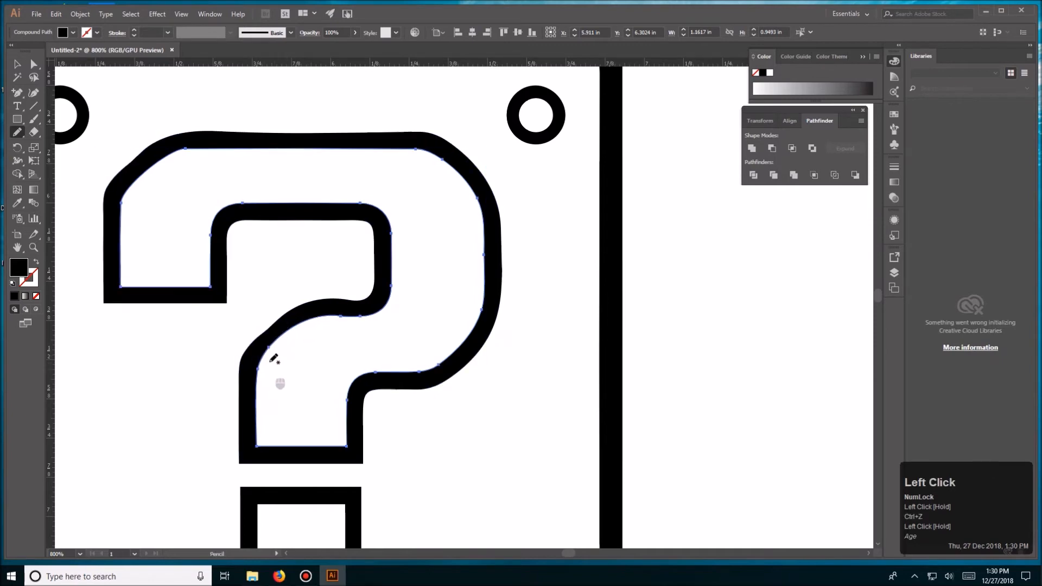
key("v")
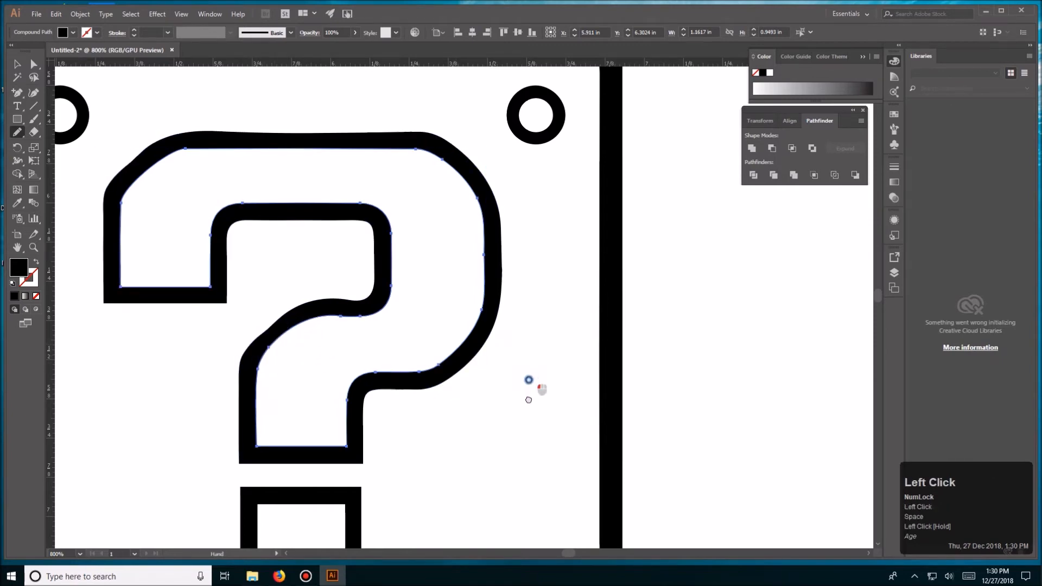
left_click(534, 392)
key("ctrl+minus")
key("ctrl+minus")
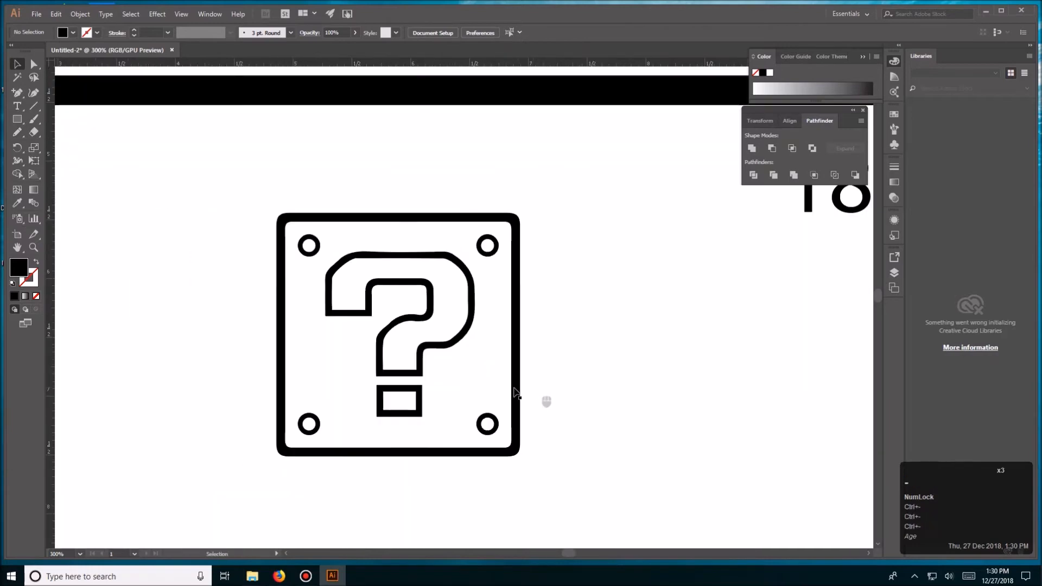
left_click_drag(512, 329, 511, 354)
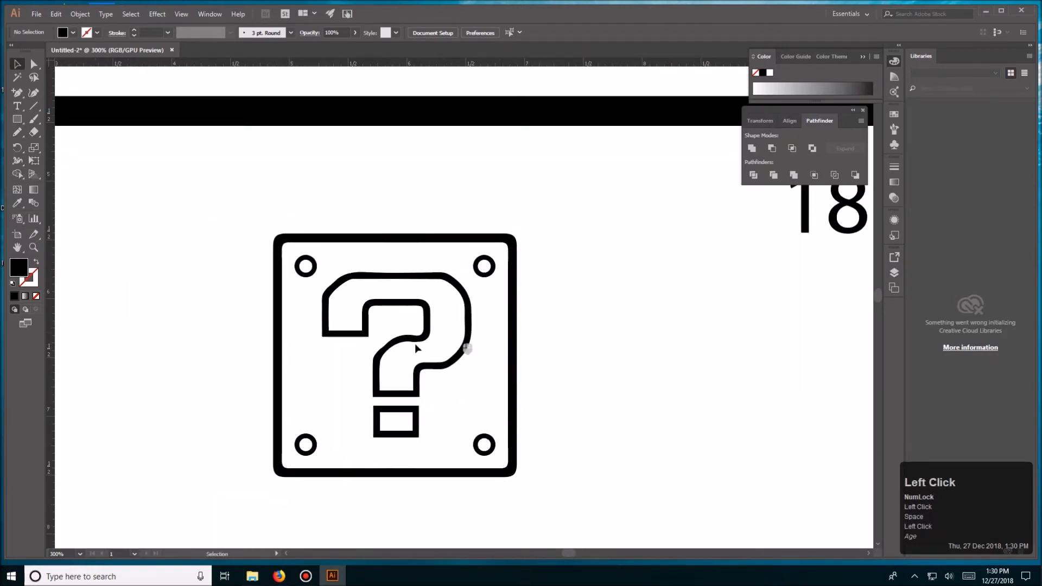
- Select the four circles in the corners of the question-mark block and lock them
left_click_drag(249, 186, 554, 501)
left_click(563, 468)
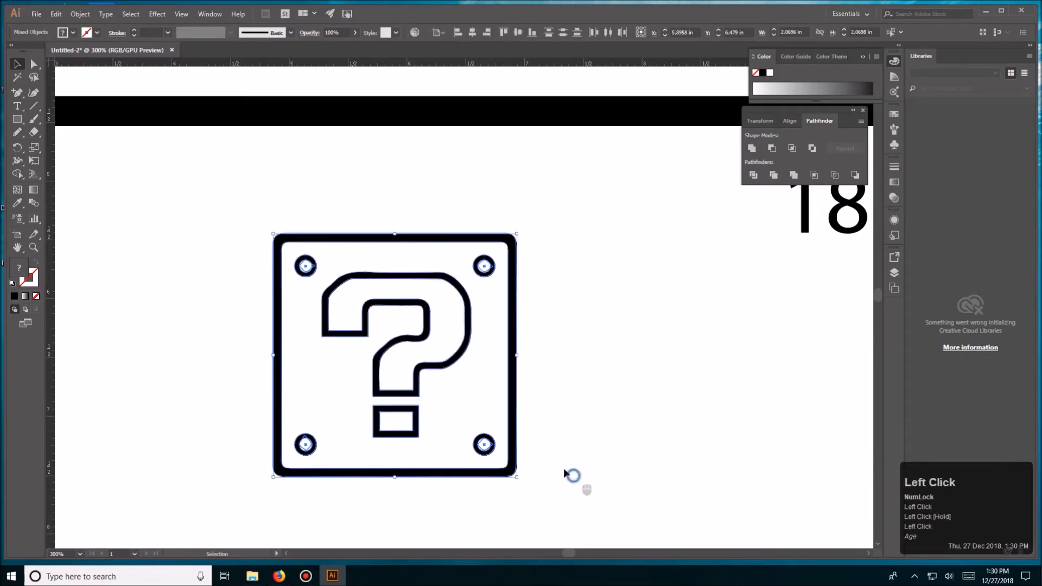
left_click(484, 444)
left_click(485, 266, "shift")
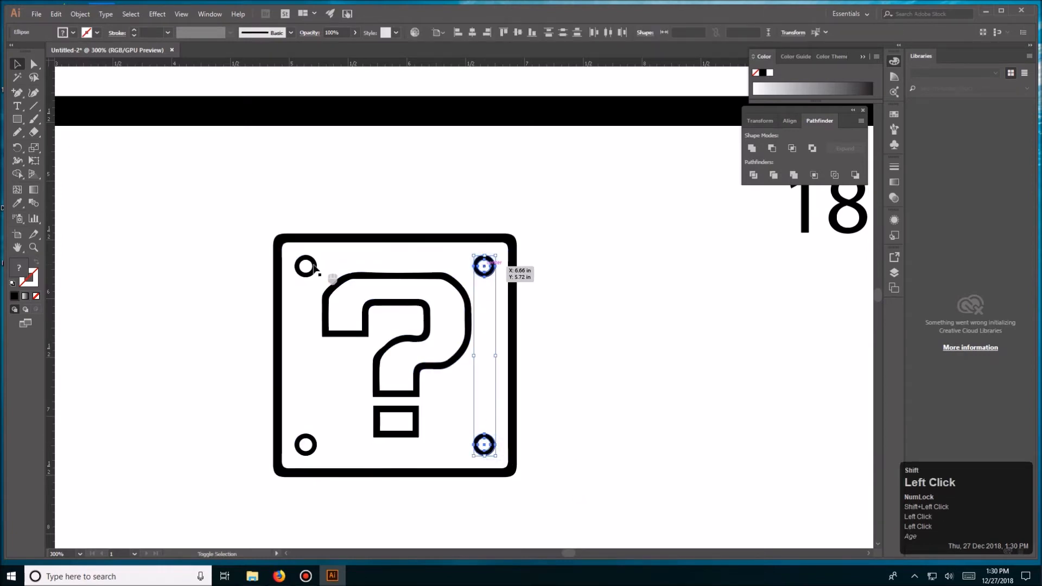
left_click(305, 266, "shift")
left_click(306, 445, "shift")
key("ctrl+2")
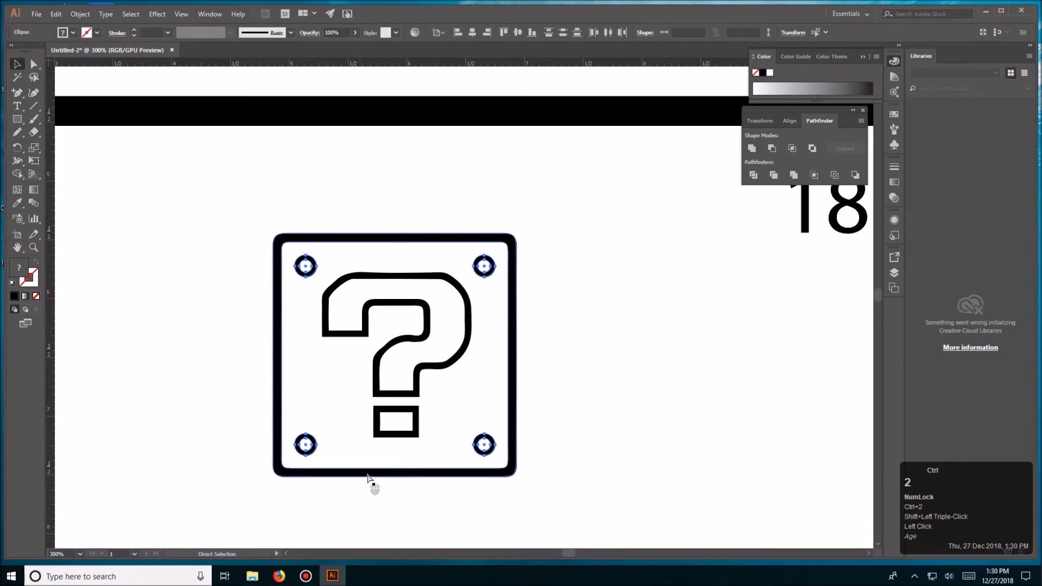
- Delete the duplicate circles underneath the four locked corner circles, and unlock all objects
left_click(484, 259)
left_click(304, 268, "shift")
left_click(310, 448, "shift")
left_click(486, 447, "shift")
key("Delete")
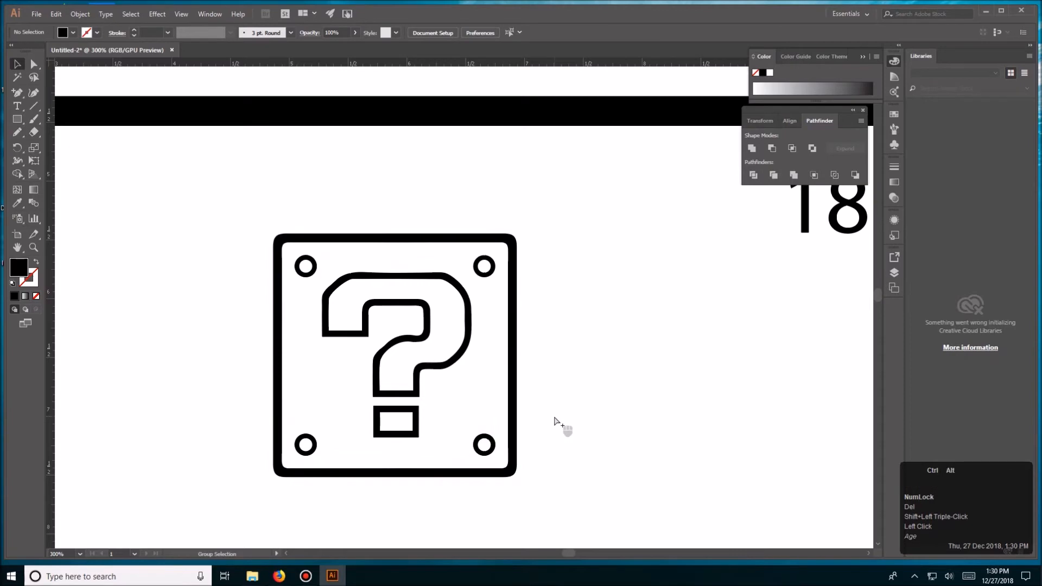
key("ctrl+alt+2")
- Select all parts of the question-mark block and group them
key("v")
left_click(560, 354)
left_click_drag(246, 205, 549, 476)
key("ctrl+g")
left_click(543, 463)
- Try moving the block's lower-right corner circle onto the question mark's dot, and undo the changes
double_click(490, 450)
left_click(491, 450)
left_click_drag(491, 450, 413, 438)
double_click(485, 443)
left_click(486, 446)
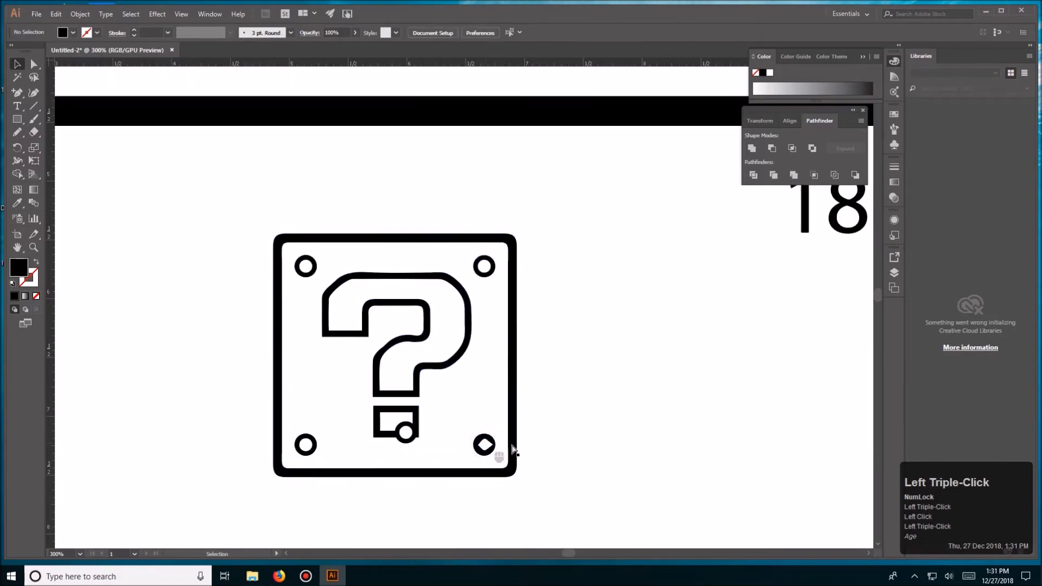
key("ctrl+z")
key("ctrl+z")
- Group the block's frame, question mark and four corner circles into one object
left_click(551, 432)
left_click(491, 410)
left_click_drag(224, 225, 546, 518)
key("ctrl+g")
left_click(565, 430)
key("ctrl+minus")
key("ctrl+minus")
key("ctrl+minus")
key("ctrl+minus")
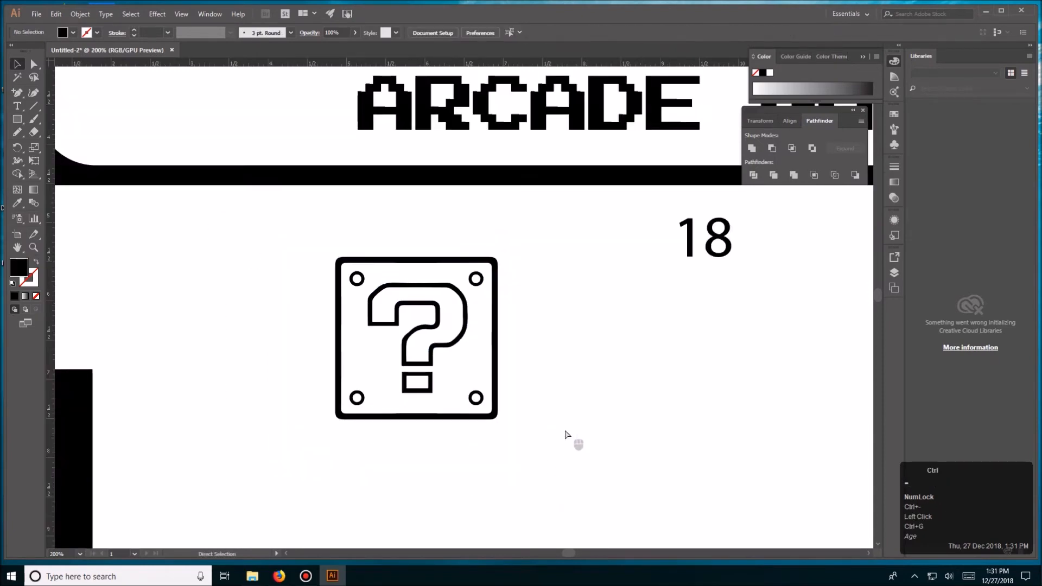
- Move the grouped question-mark block onto the marquee plate's left end and scale it down to about 1.08 inches square
left_click(511, 355)
left_click(437, 322)
left_click_drag(471, 343, 363, 257)
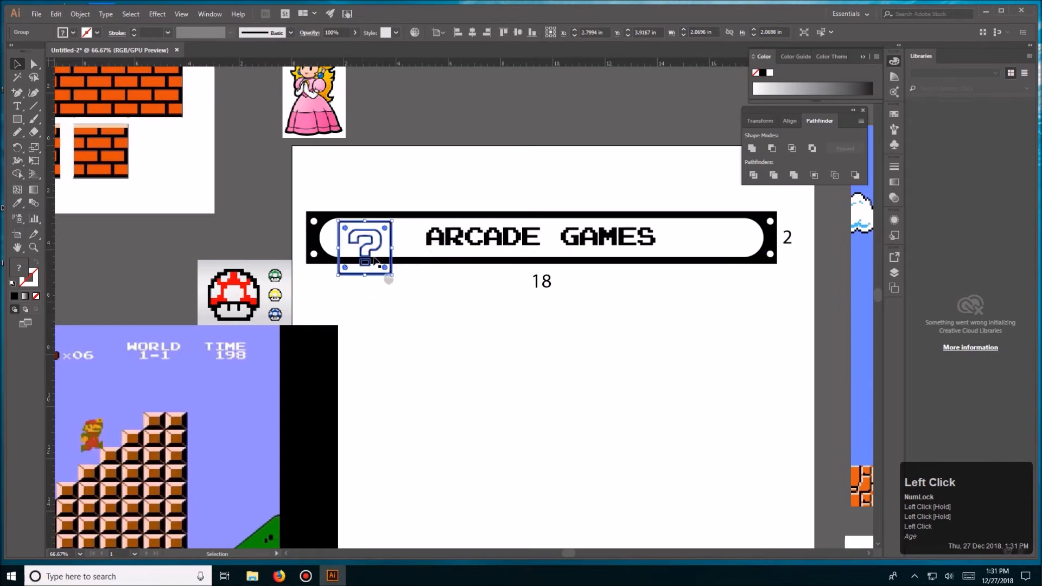
left_click_drag(391, 221, 379, 234)
left_click(419, 310)
key("space")
left_click_drag(419, 310, 426, 340)
- Move the question-mark block to the right end of the marquee plate, inside its rounded white area
left_click_drag(373, 276, 760, 281)
double_click(707, 410)
key("space")
left_click_drag(707, 388, 563, 417)
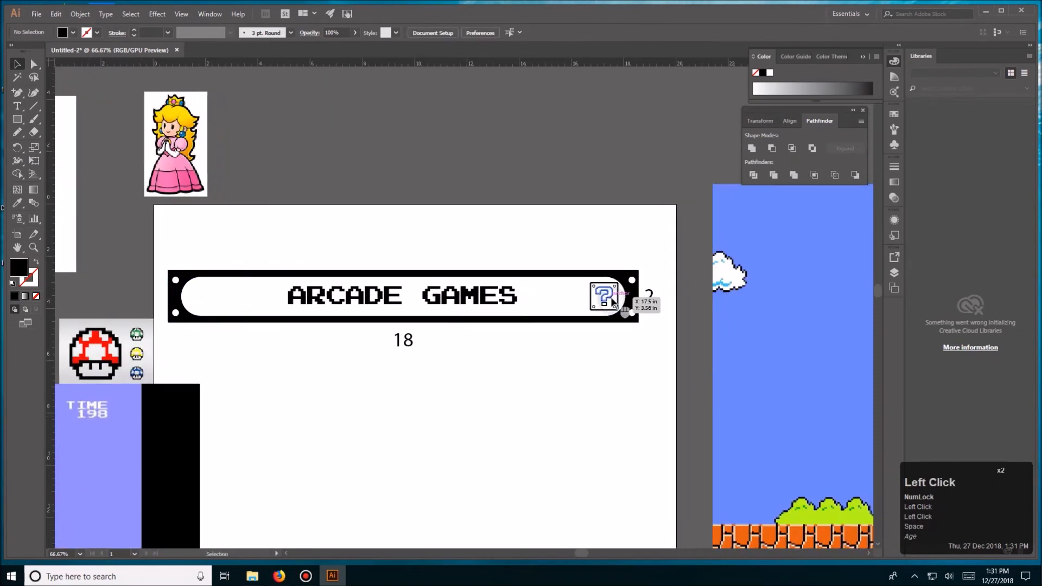
- Select the question-mark block together with the black marquee plate
scroll(613, 295, "up", 3)
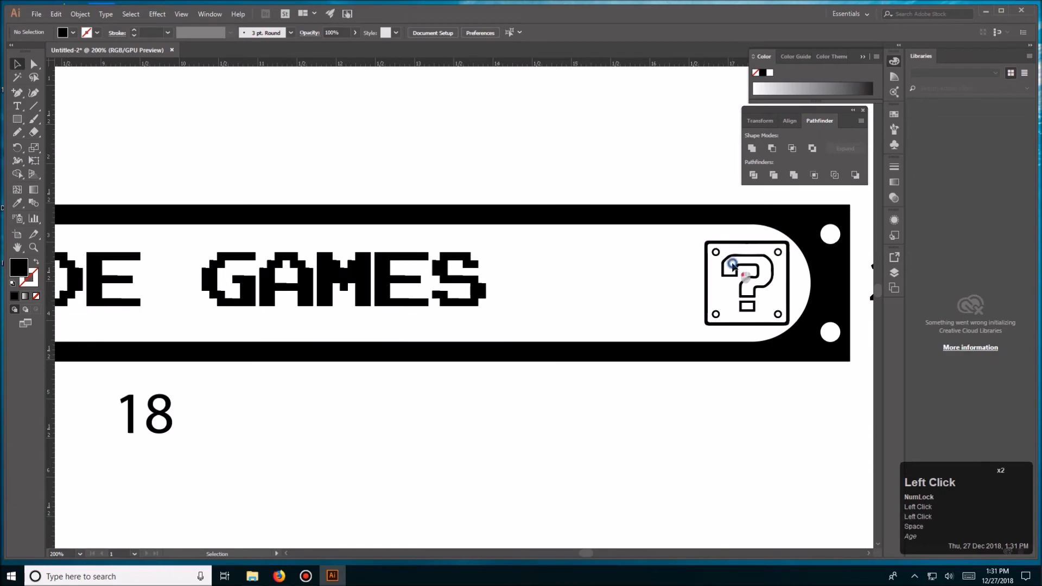
left_click(734, 261)
double_click(743, 226, "shift")
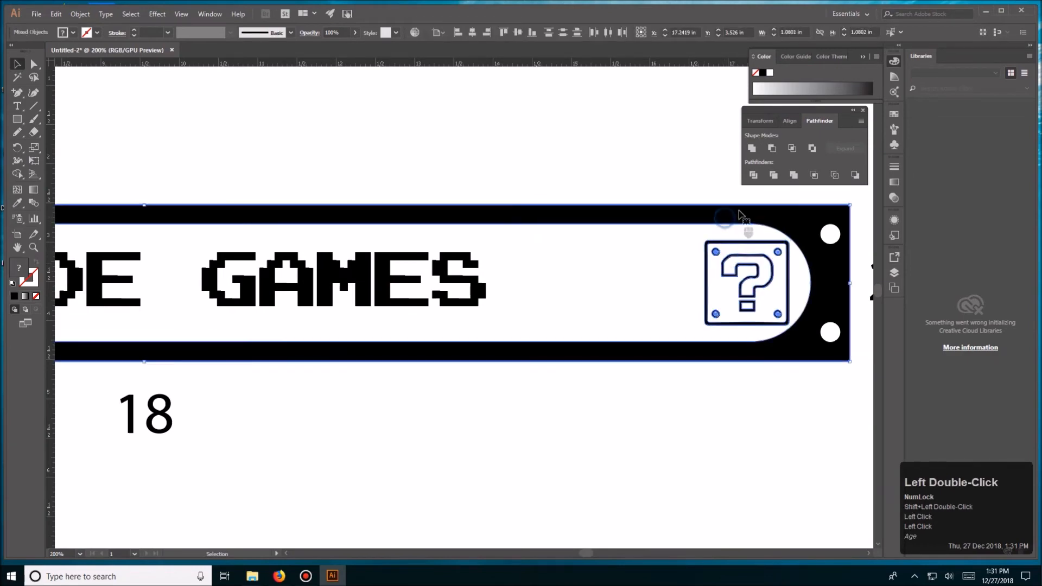
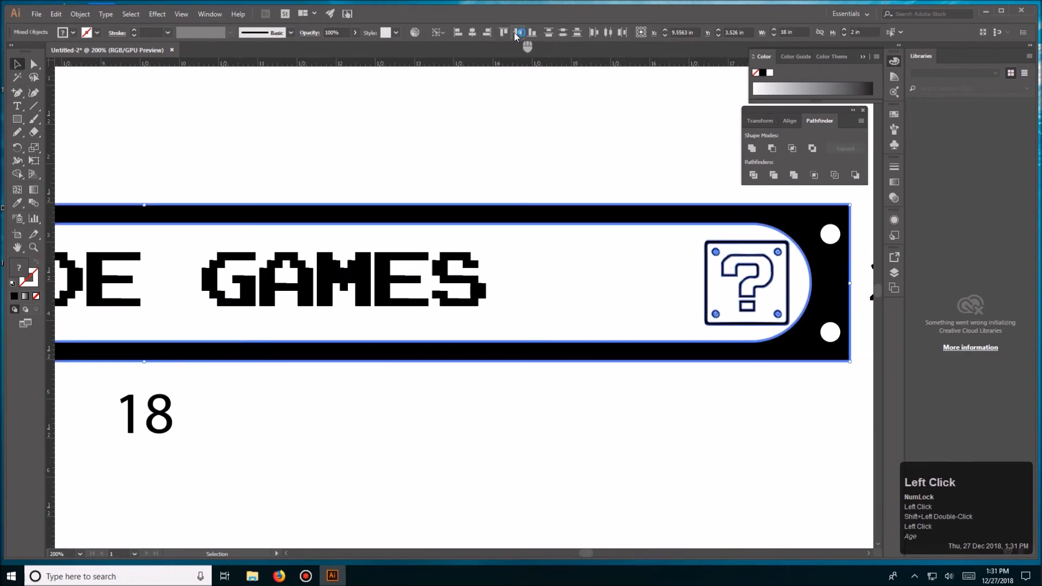
- Examine the question-mark block's placement and the lettering along the marquee plate
left_click(620, 139)
key("space")
left_click_drag(655, 147, 527, 146)
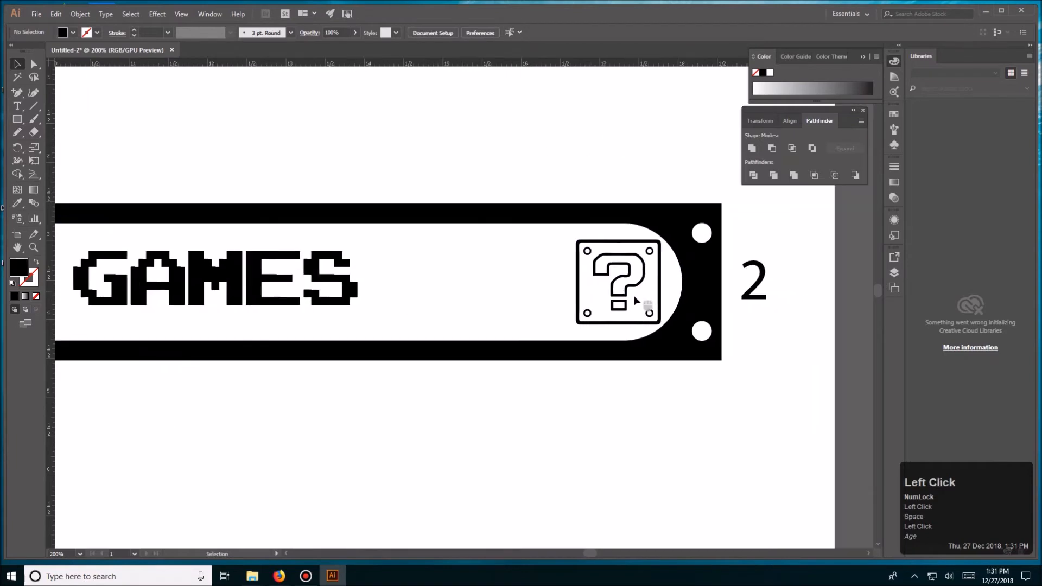
left_click(631, 289)
left_click(405, 144)
key("space")
left_click_drag(187, 182, 468, 160)
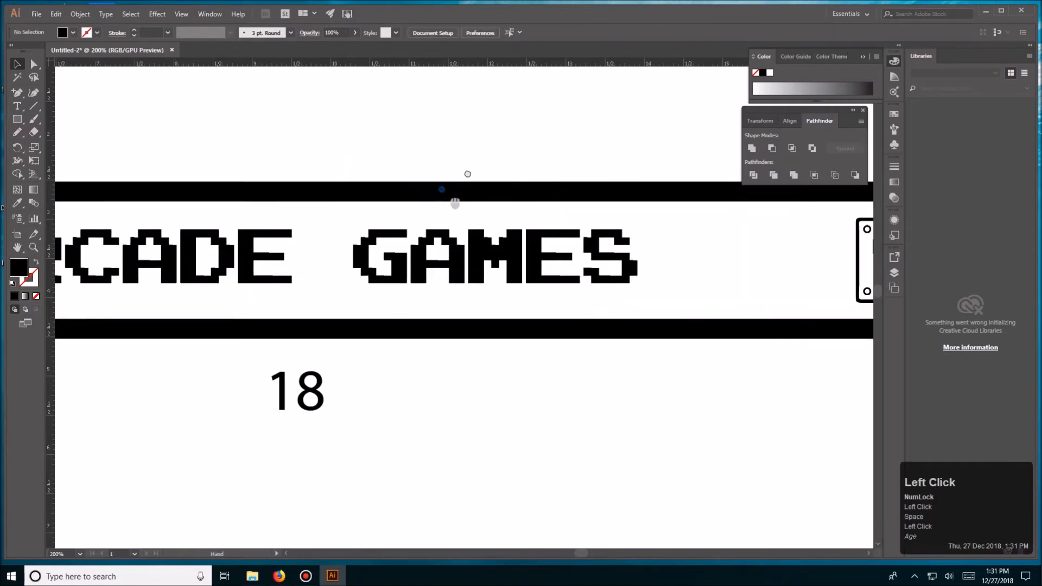
key("space")
left_click_drag(304, 256, 449, 231)
- Move the princess image onto the artboard, into the empty area below the marquee plate
key("ctrl+minus")
key("ctrl+minus")
key("ctrl+minus")
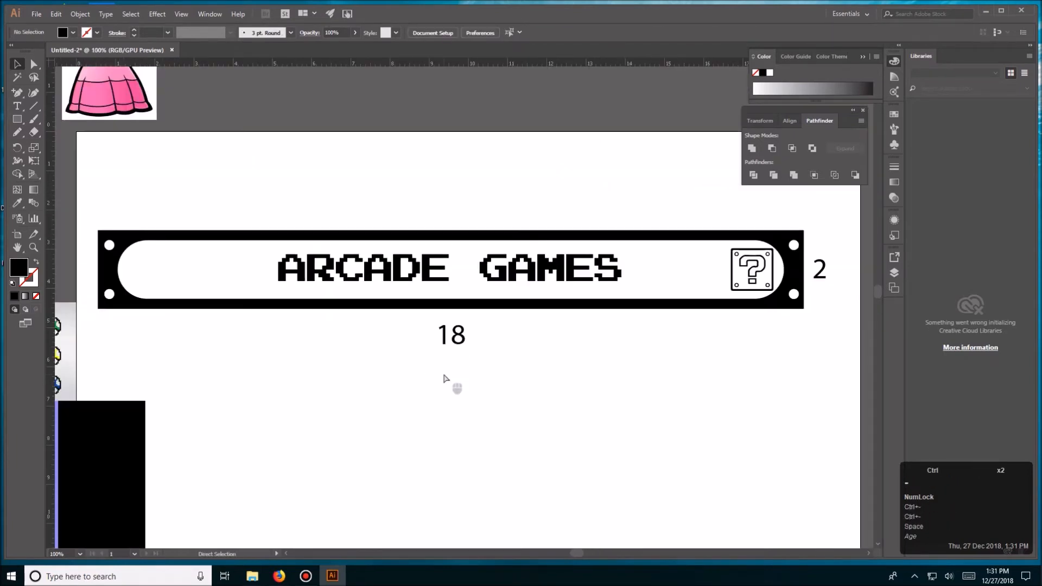
left_click_drag(235, 161, 376, 460)
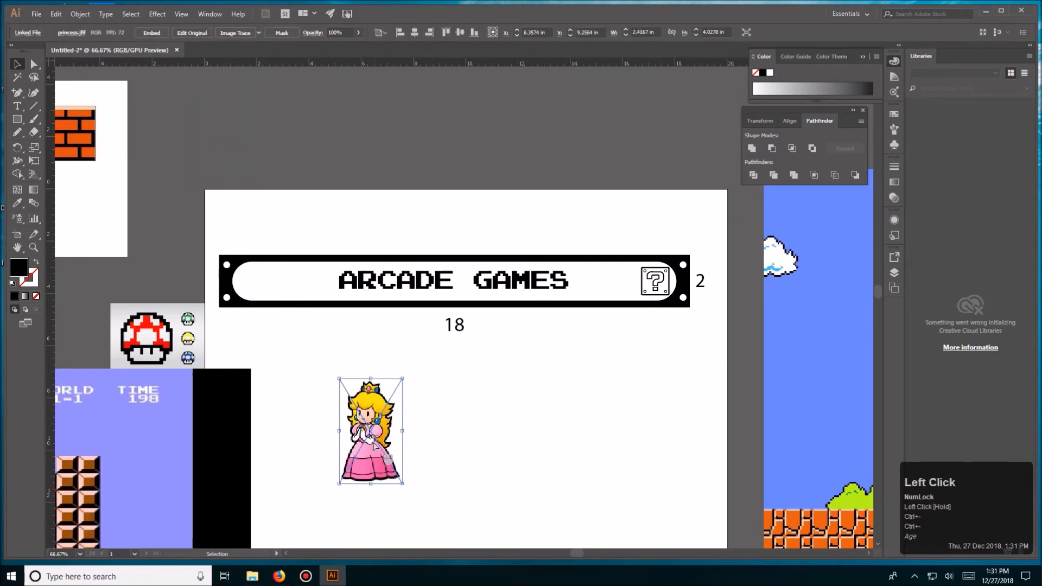
key("ctrl+equal")
key("ctrl+equal")
key("ctrl+equal")
key("ctrl+equal")
key("ctrl+minus")
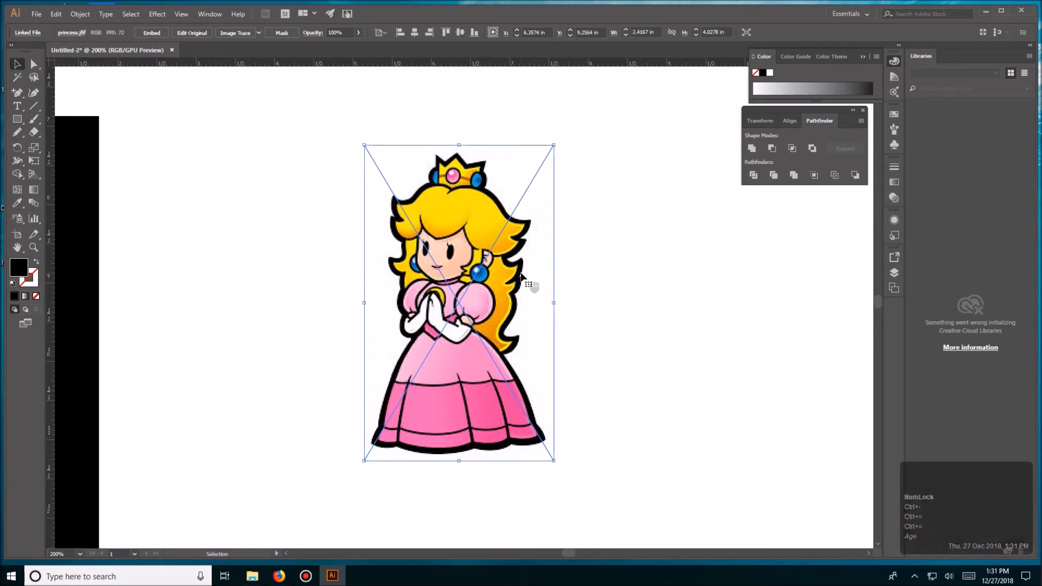
- Convert the princess image to black-and-white line art using Image Trace with the Default preset
left_click(239, 33)
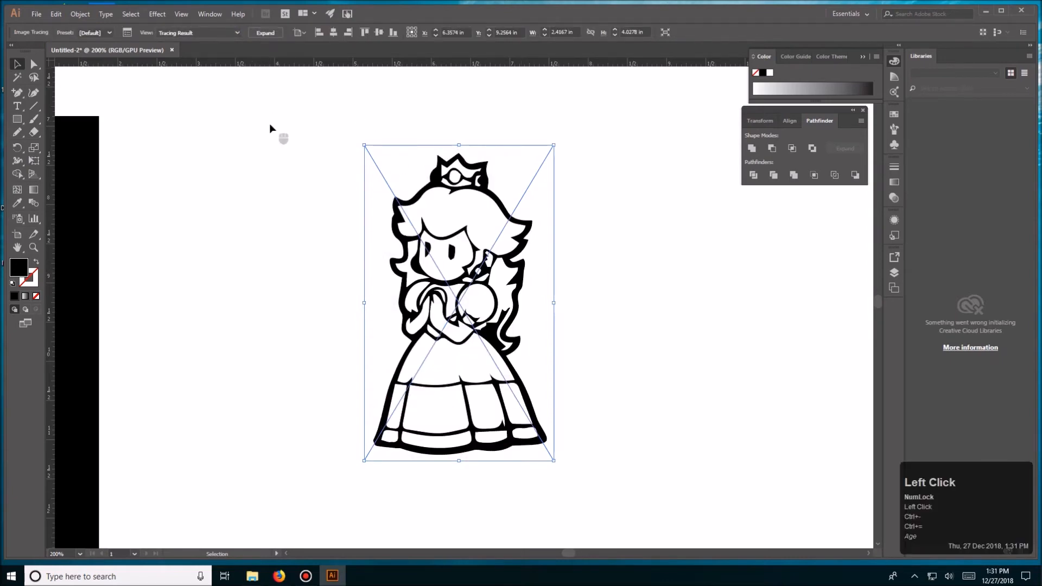
key("ctrl+z")
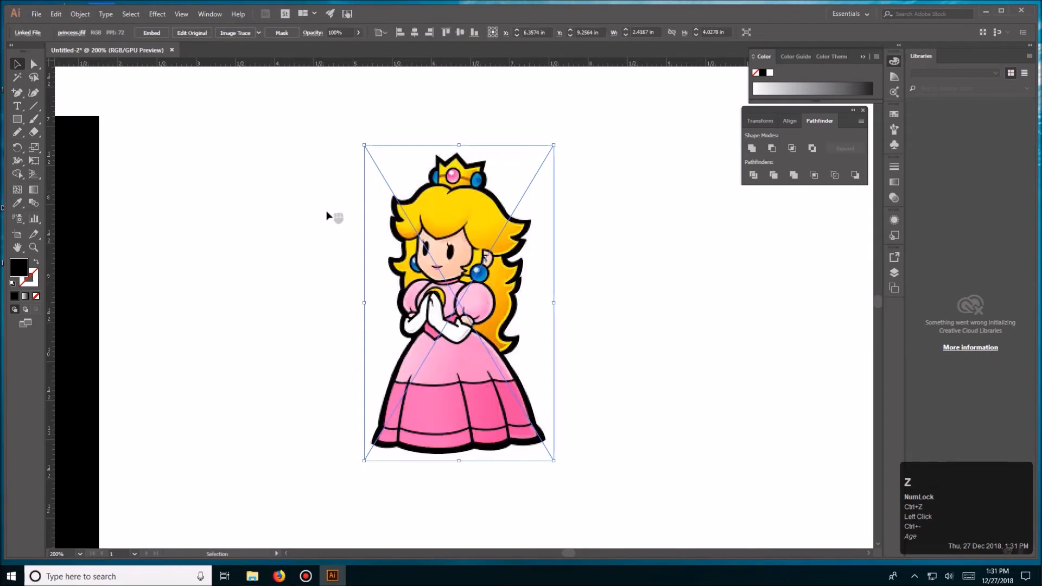
left_click(237, 33)
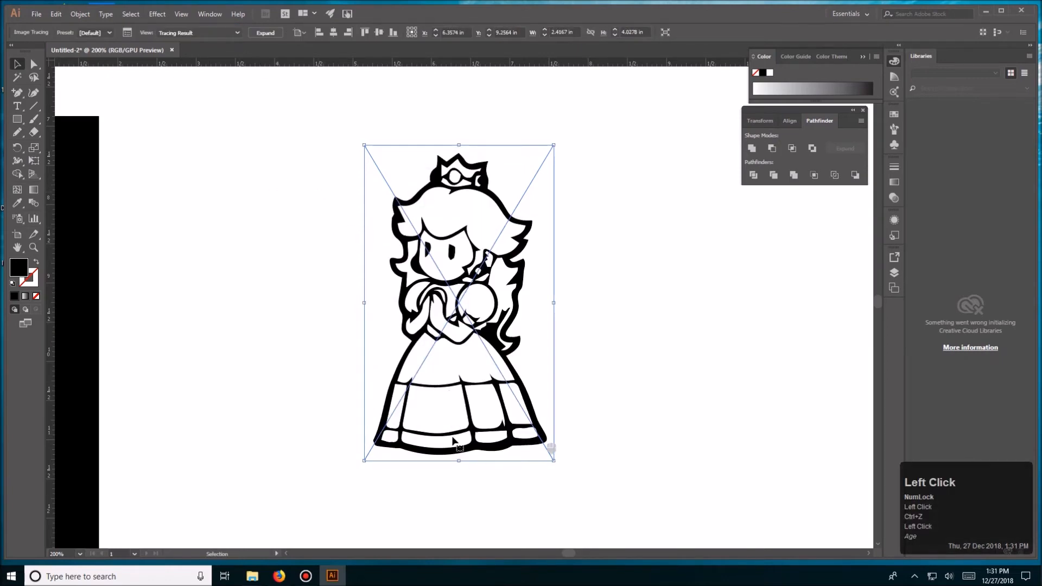
left_click(568, 324)
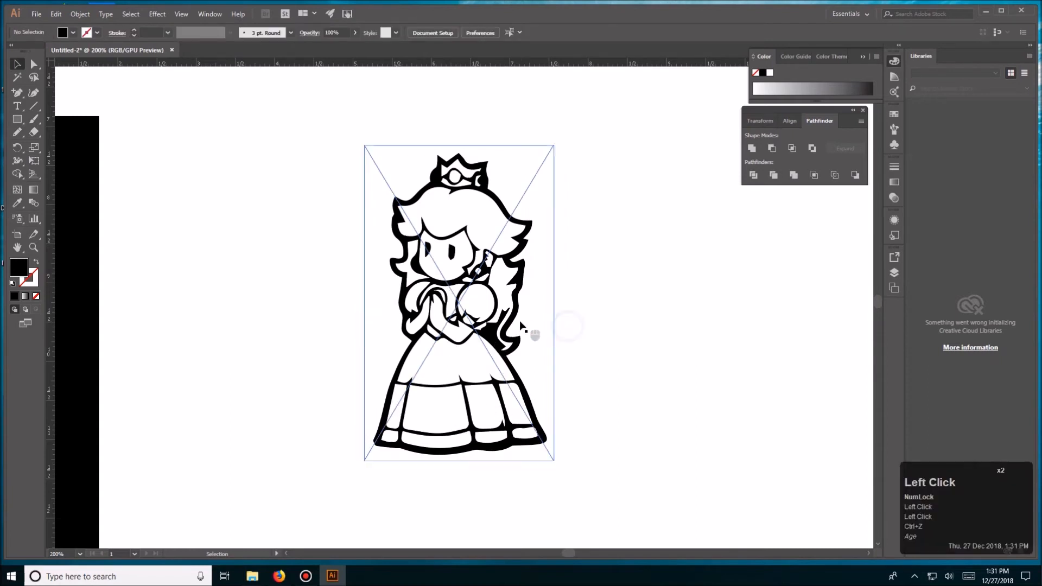
key("ctrl+minus")
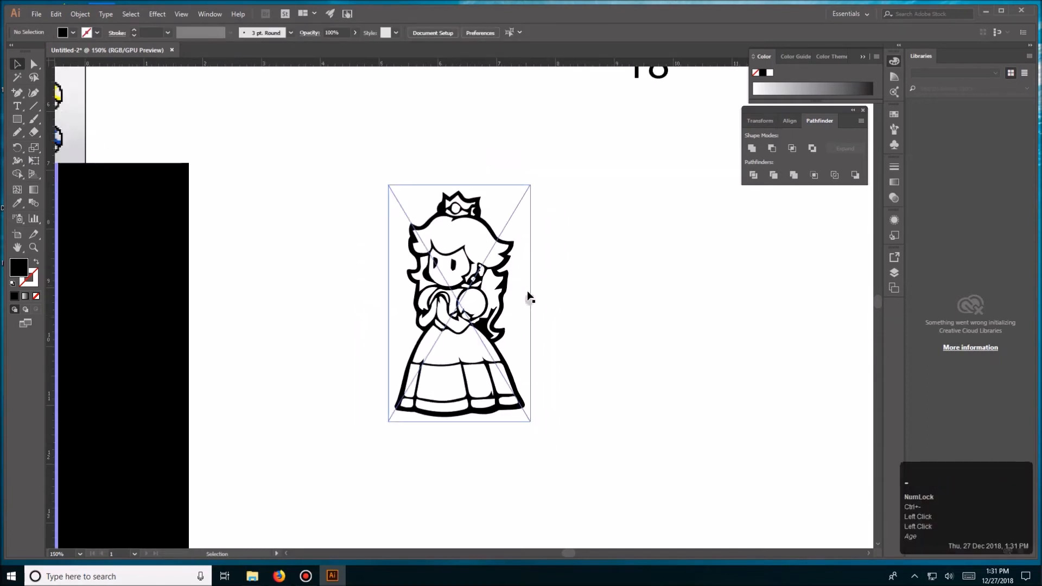
- Expand the princess tracing into editable vector paths
left_click(499, 293)
key("ctrl+minus")
key("space")
left_click_drag(607, 265, 419, 333)
key("ctrl+equal")
key("ctrl+equal")
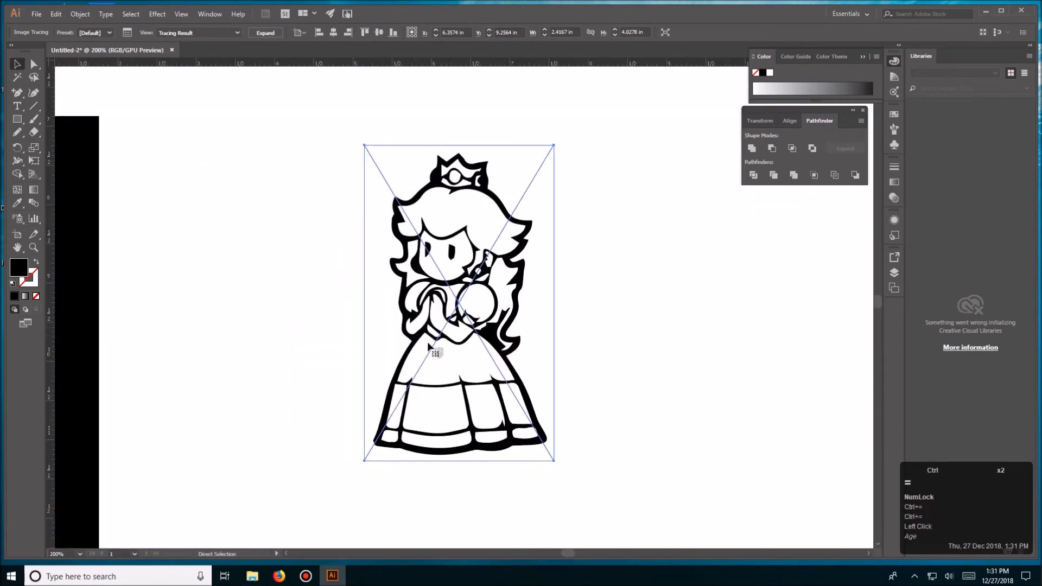
left_click(265, 33)
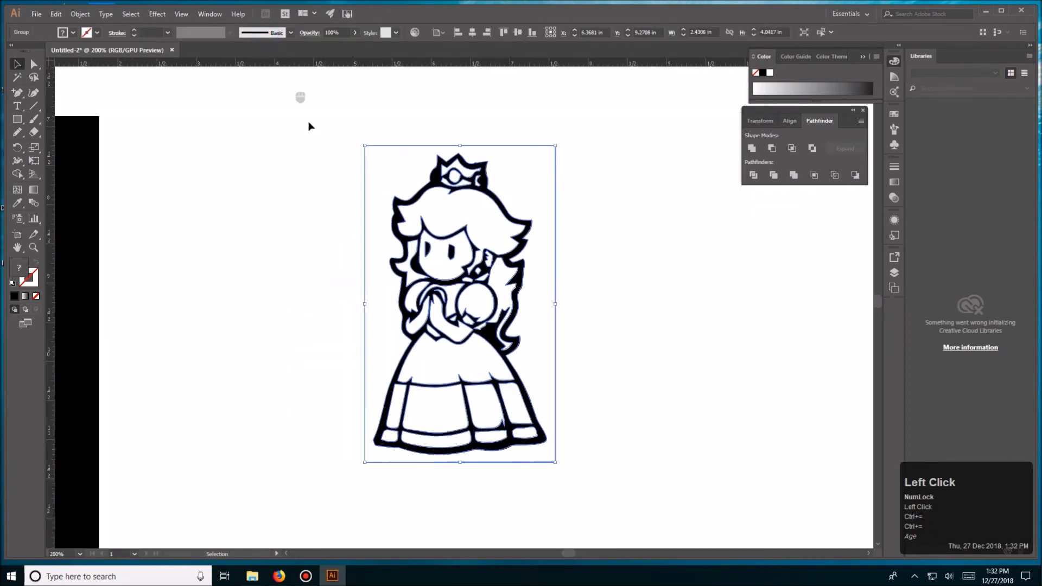
left_click(294, 172)
- Select all white-filled areas of the princess tracing with the Magic Wand and delete them, keeping the black outline
key("t")
key("y")
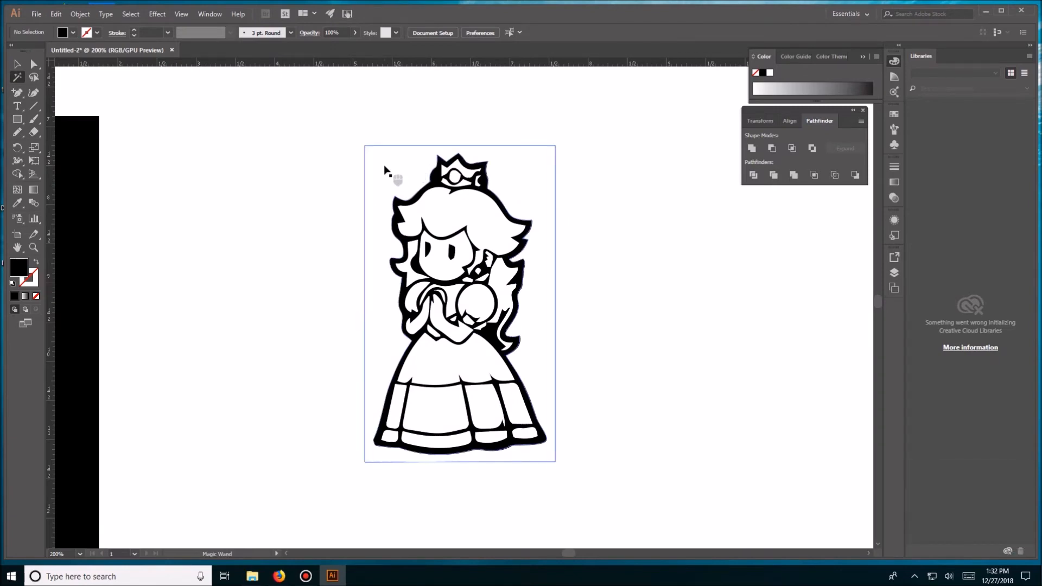
key("ctrl+minus")
key("ctrl+minus")
key("ctrl+minus")
key("ctrl+minus")
key("space")
left_click_drag(550, 254, 467, 303)
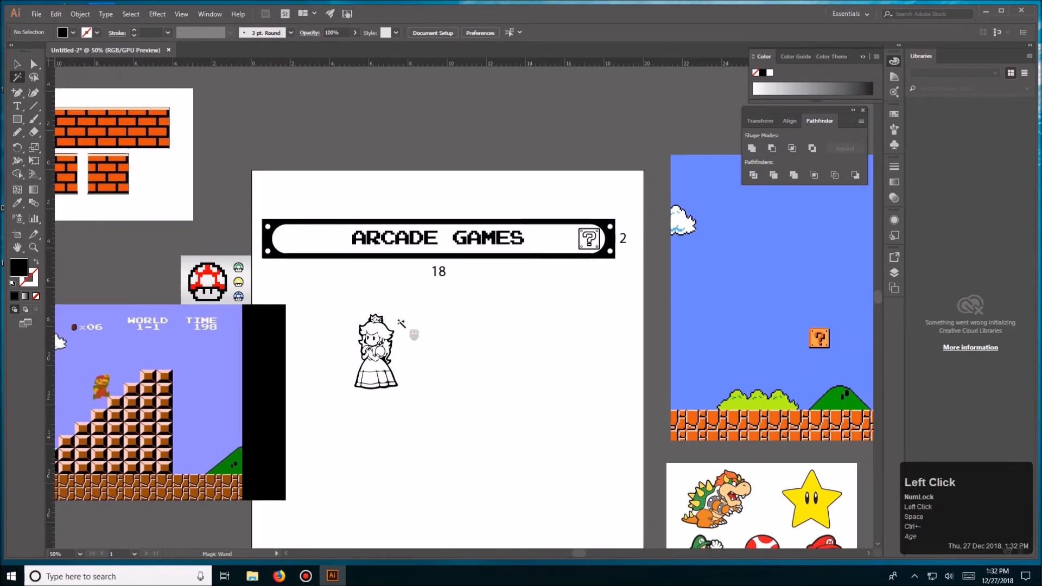
left_click(393, 328)
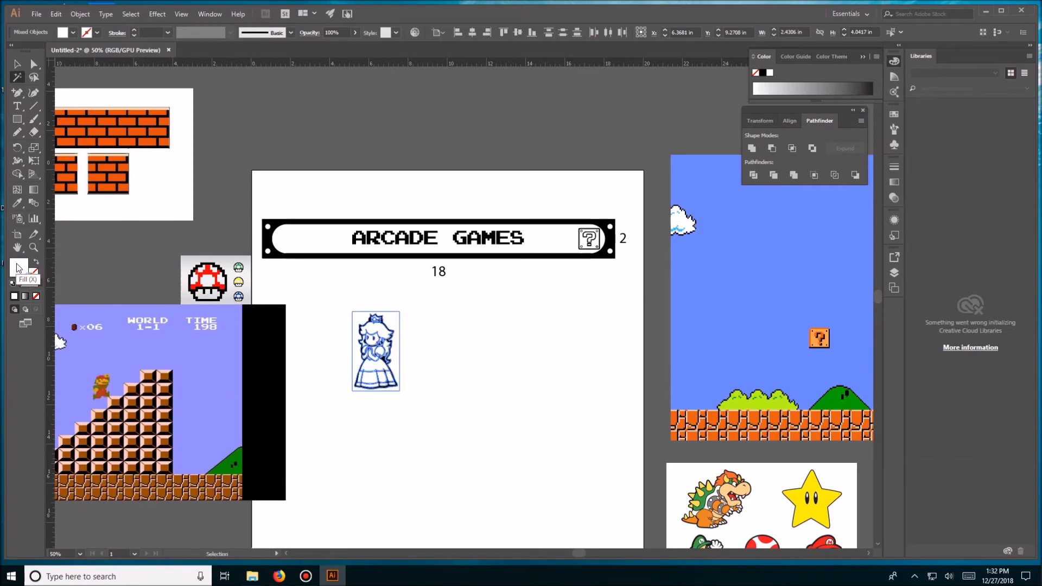
key("Delete")
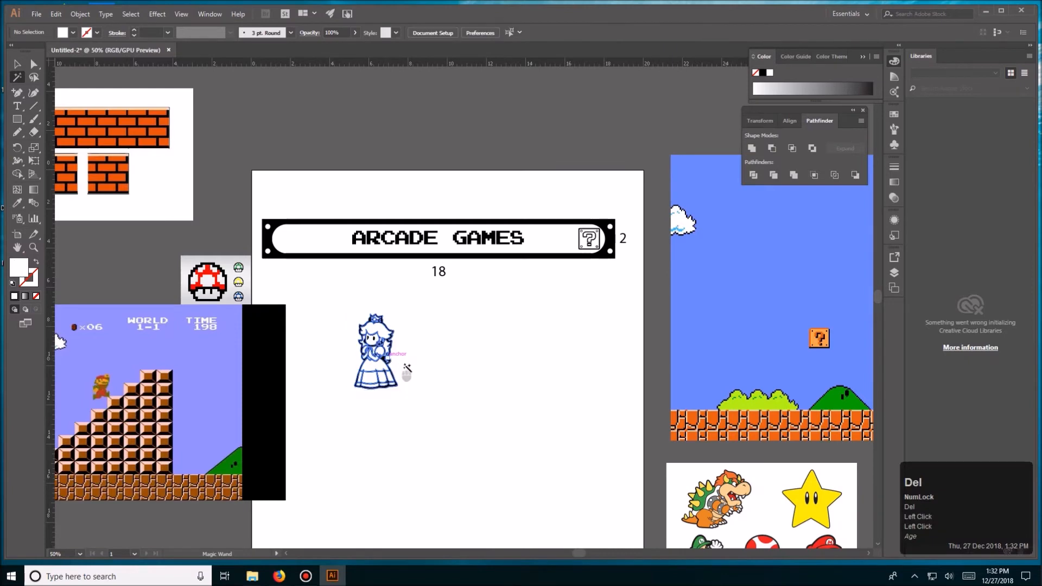
- Scale the princess outline down and move it to the right in the empty area below the marquee plate
key("v")
left_click(429, 367)
key("ctrl+equal")
key("ctrl+equal")
key("ctrl+equal")
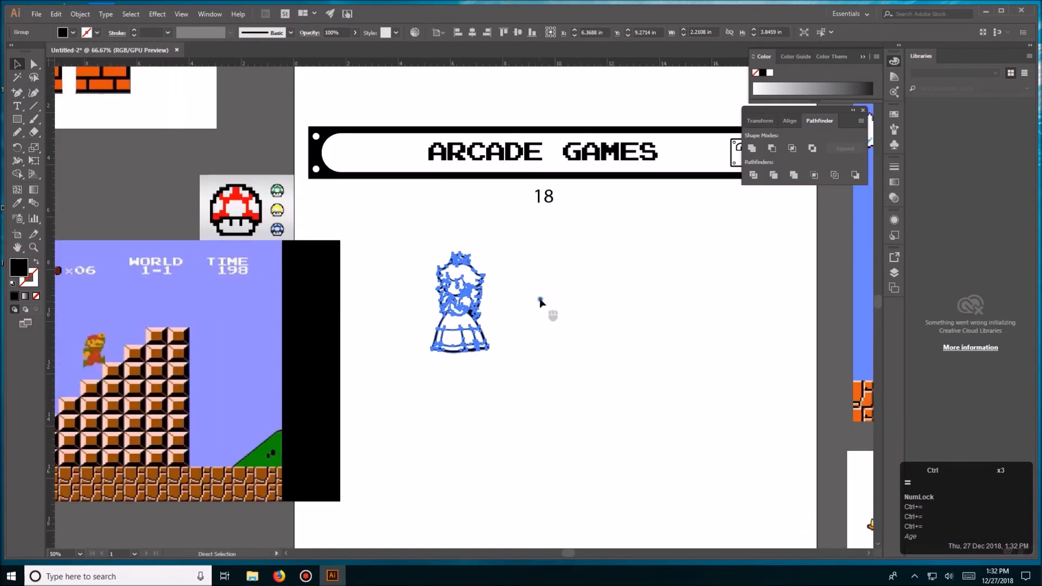
left_click(540, 300)
key("space")
left_click_drag(532, 305, 414, 382)
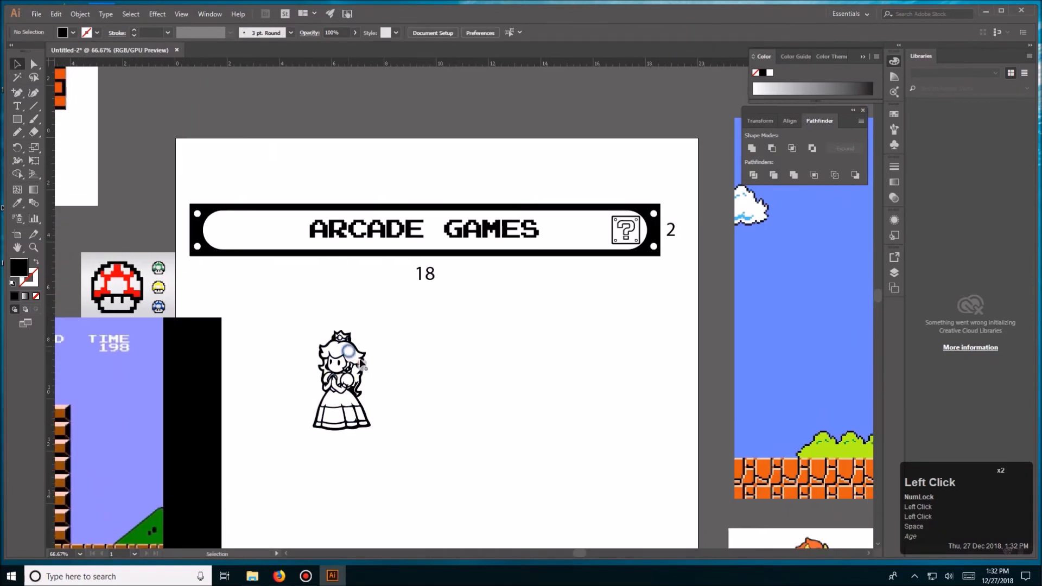
left_click_drag(360, 362, 536, 346)
left_click(539, 313)
left_click(540, 350)
double_click(574, 312)
- Move the pixel mushroom image onto the artboard, into the empty area below the marquee plate
left_click(434, 338)
key("space")
left_click_drag(441, 344, 500, 346)
left_click_drag(233, 308, 414, 367)
key("ctrl+equal")
key("ctrl+equal")
key("ctrl+equal")
key("ctrl+equal")
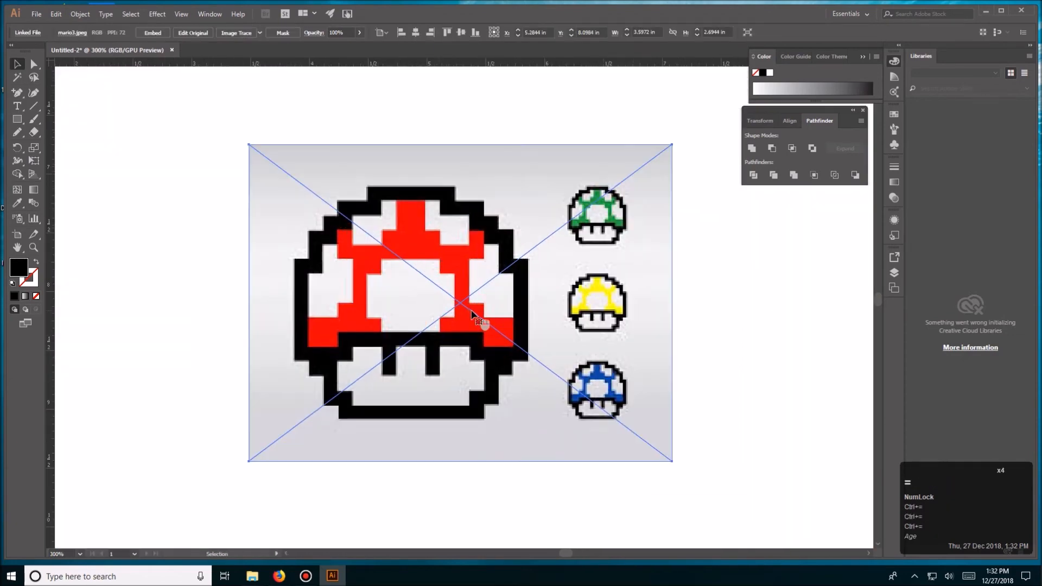
- Trace the mushroom image in black and white with Image Trace and expand the result into paths
left_click(244, 34)
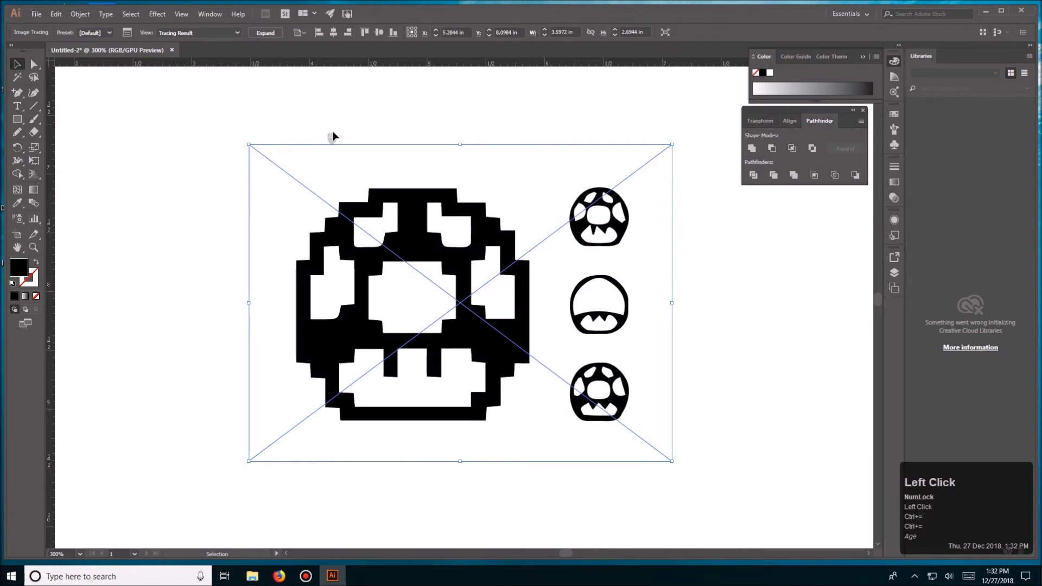
left_click(290, 77)
left_click(408, 94)
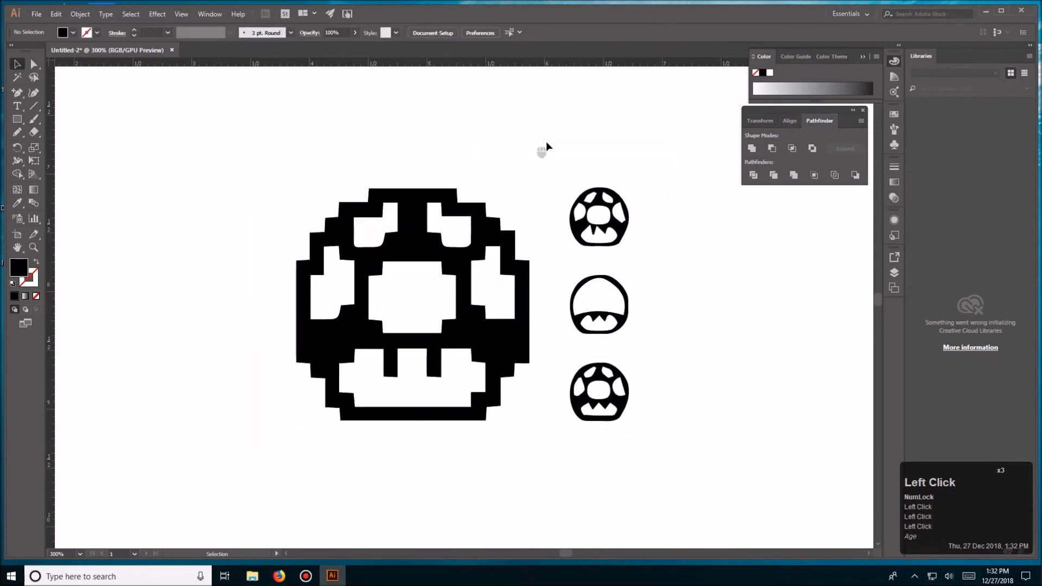
- Delete the white background and the three small mushrooms from the tracing, keeping only the large mushroom
key("a")
left_click(546, 146)
key("Delete")
left_click_drag(543, 121, 658, 454)
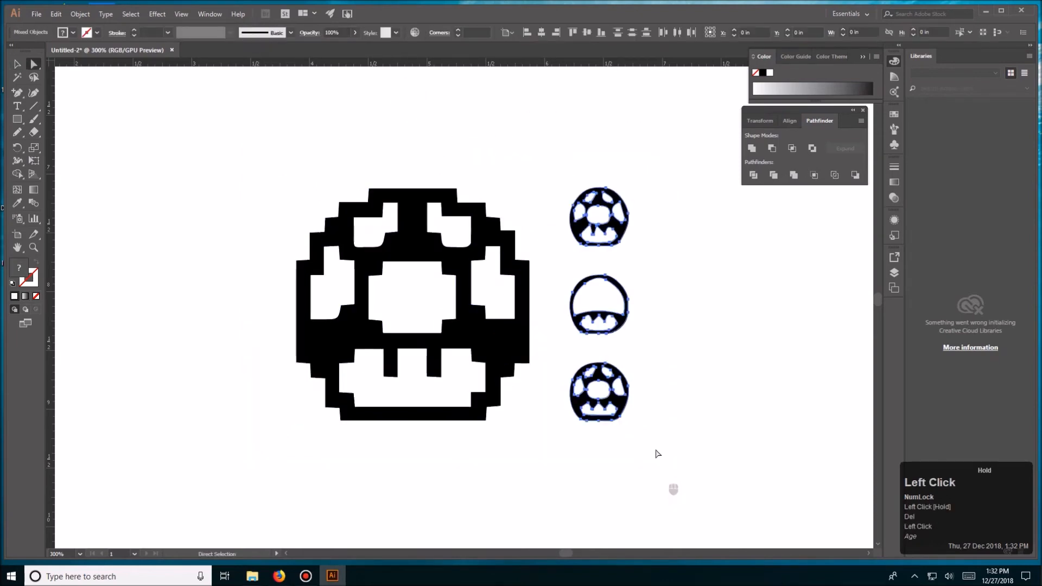
key("Delete")
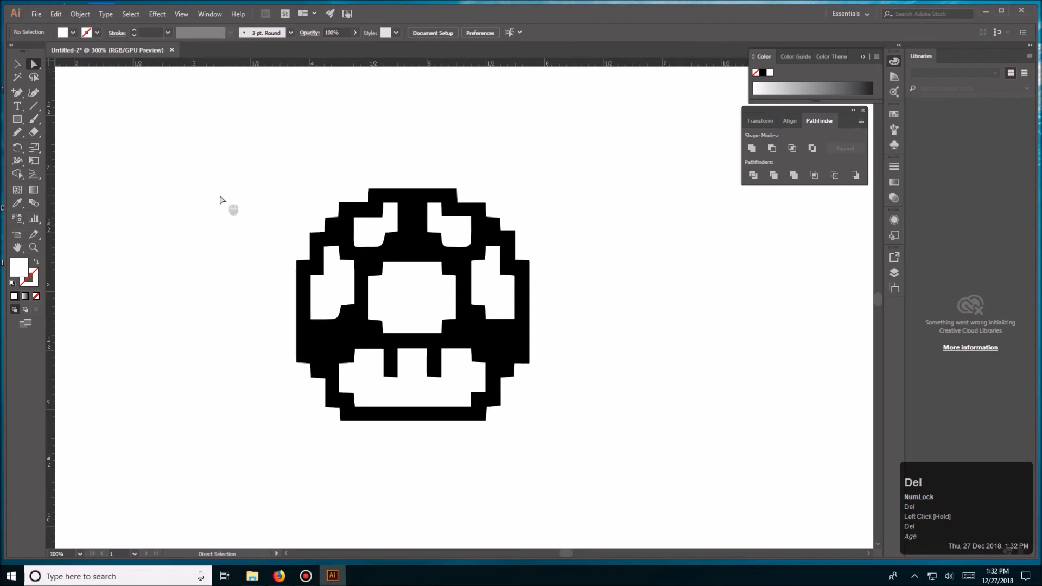
- Scale the large mushroom down and place it just left of the small princess outline below the marquee plate
key("v")
left_click(358, 233)
left_click(217, 217)
key("ctrl+equal")
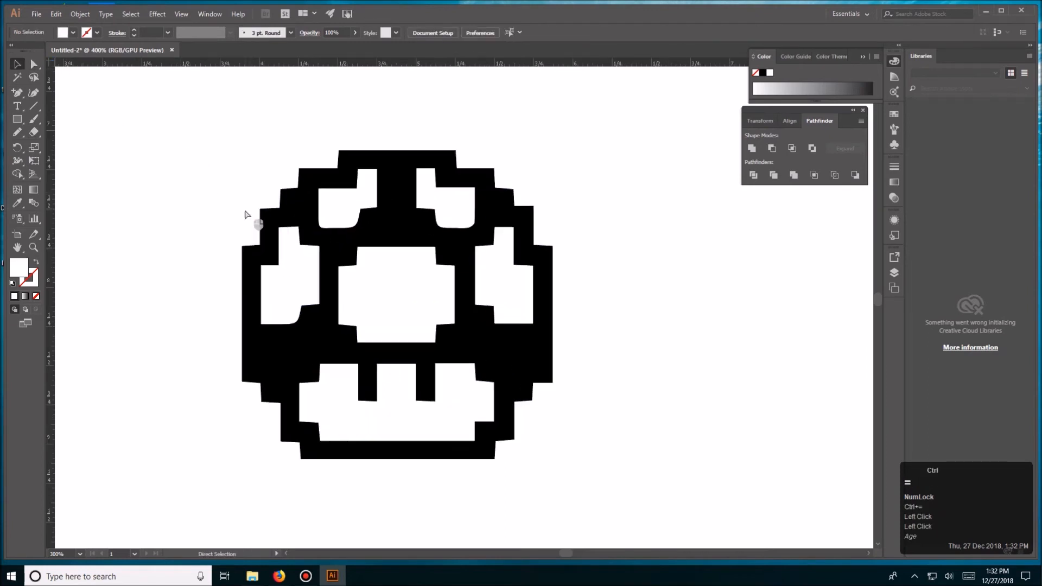
key("ctrl+minus")
key("ctrl+minus")
left_click(446, 297)
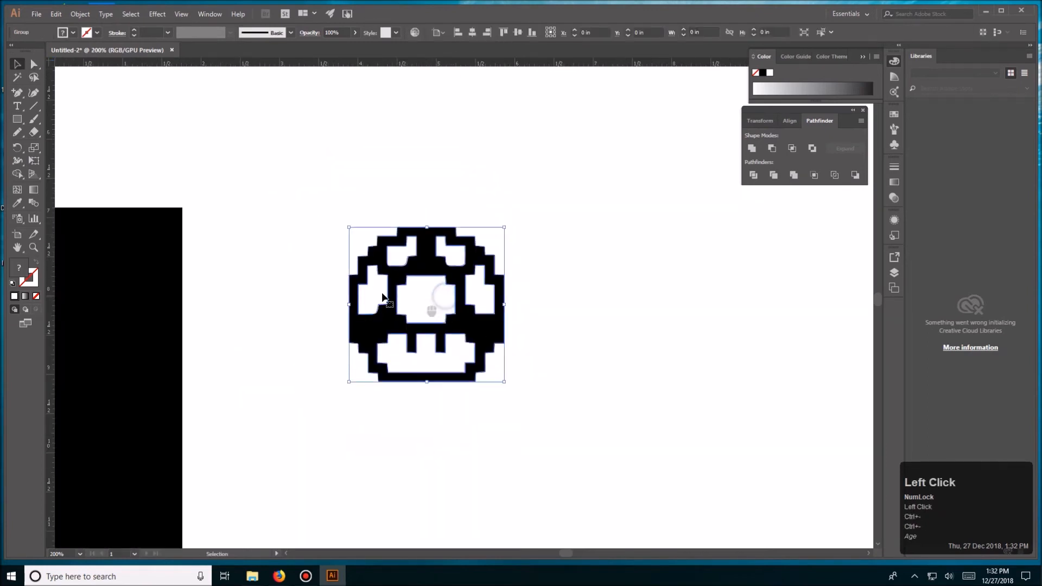
key("ctrl+minus")
key("ctrl+minus")
key("space")
left_click_drag(561, 298, 449, 321)
left_click_drag(366, 318, 640, 319)
left_click(653, 265)
left_click(522, 303)
- Move the linked brick image mario5.jpg closer to the artboard's upper left corner
key("space")
left_click_drag(446, 315, 405, 261)
key("space")
key("ctrl+minus")
key("ctrl+minus")
key("ctrl+minus")
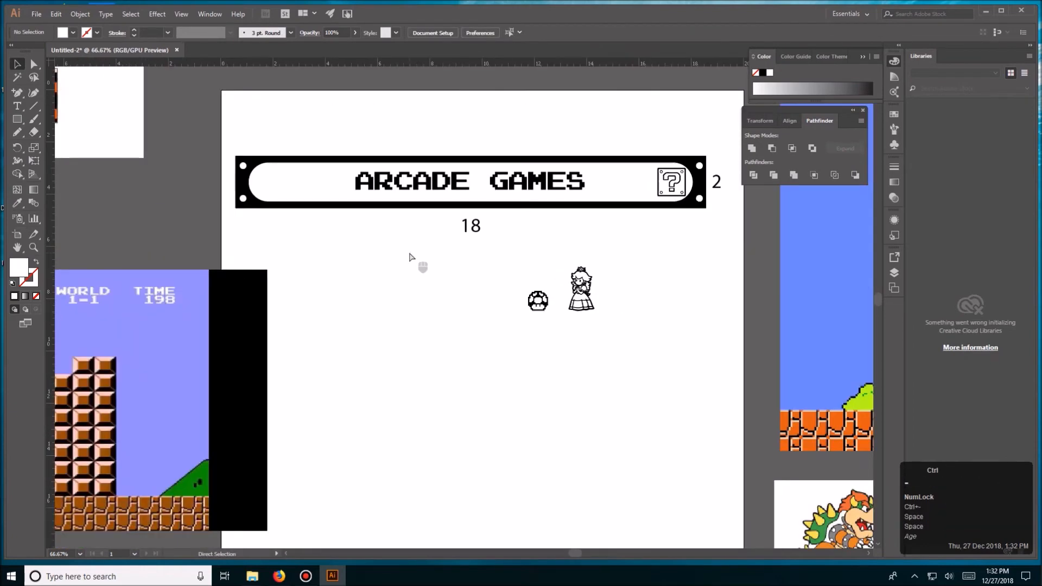
left_click_drag(224, 156, 284, 175)
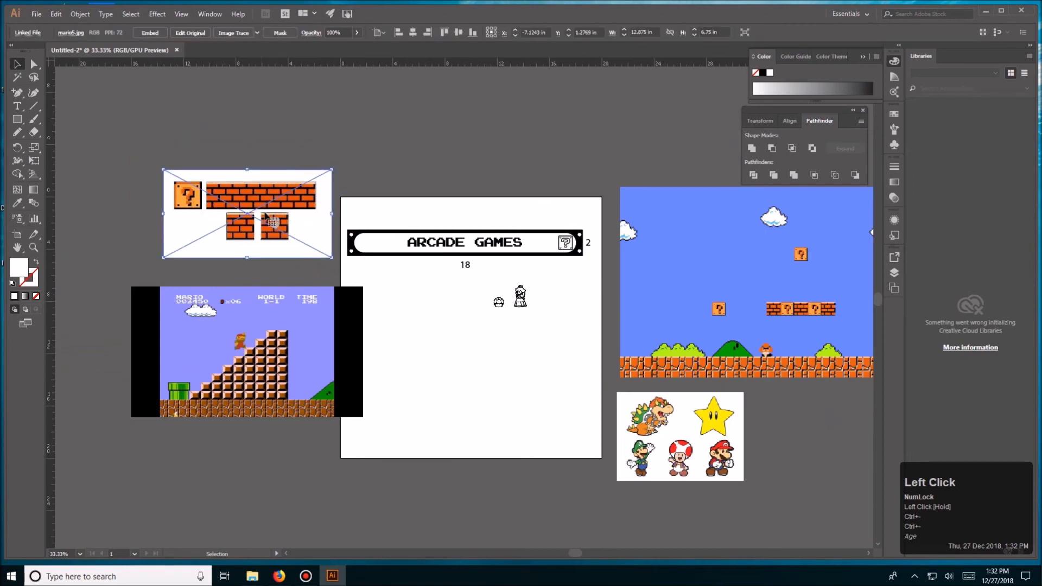
key("ctrl+equal")
key("ctrl+equal")
key("ctrl+equal")
key("ctrl+equal")
key("ctrl+equal")
key("ctrl+equal")
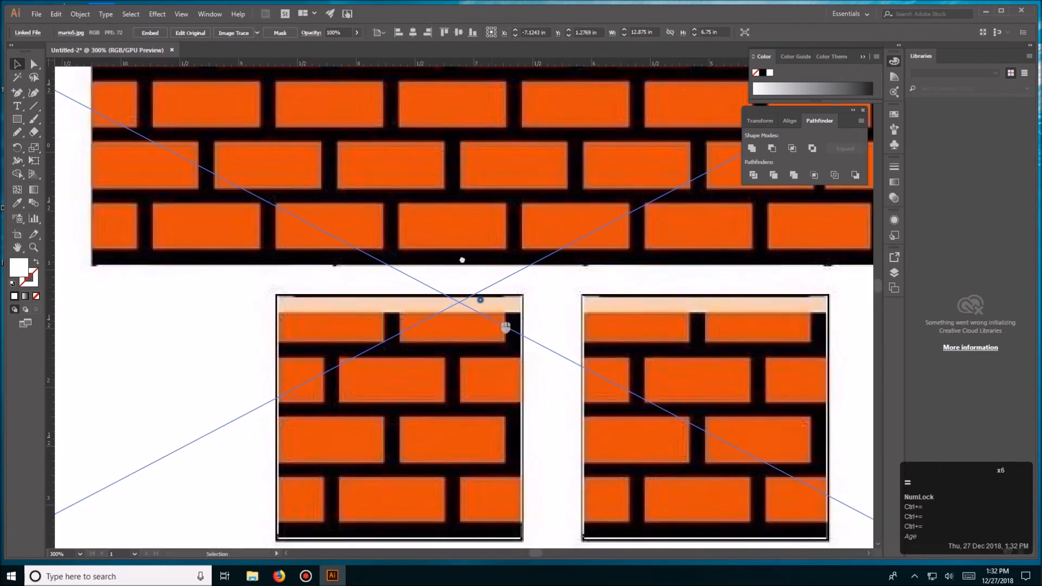
- Try to trace the brick image with Image Trace
key("space")
left_click_drag(481, 300, 436, 203)
left_click_drag(364, 149, 505, 353)
left_click_drag(615, 416, 545, 307)
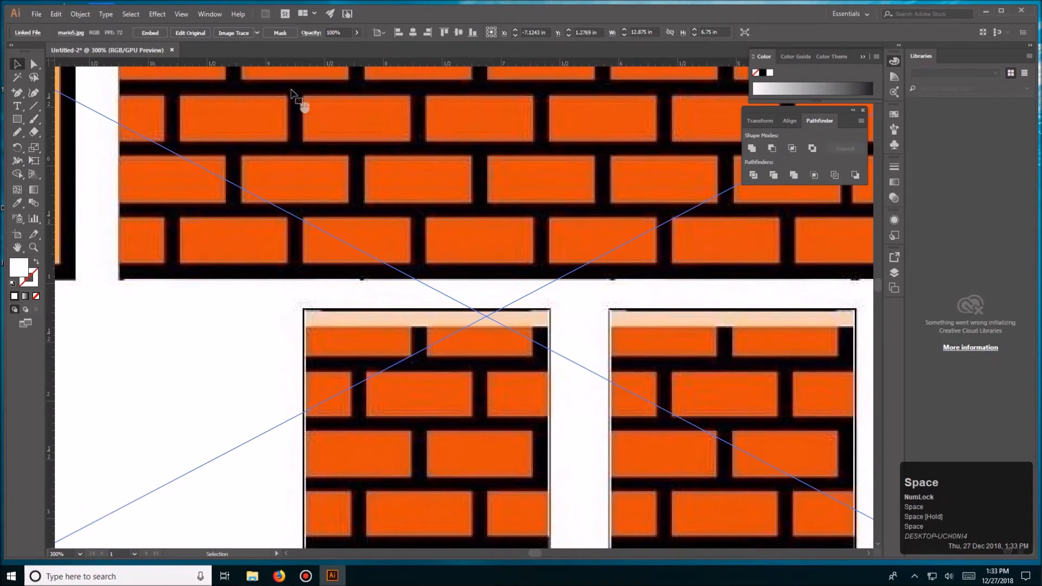
left_click(244, 34)
key("ctrl+z")
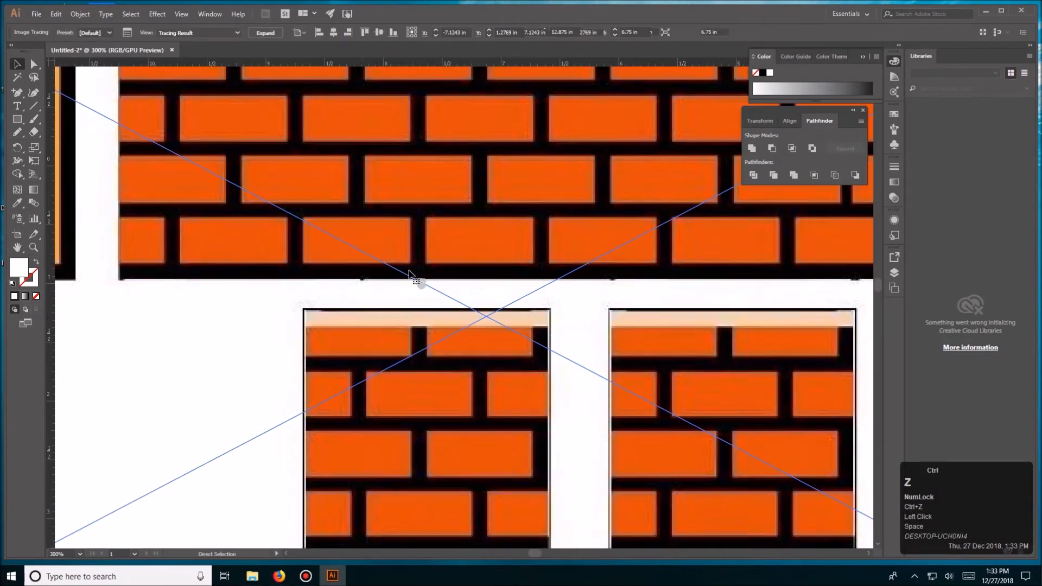
- Cover the five bricks in the top two rows of the left small brick block with white rectangles
left_click_drag(417, 326, 383, 300)
key("m")
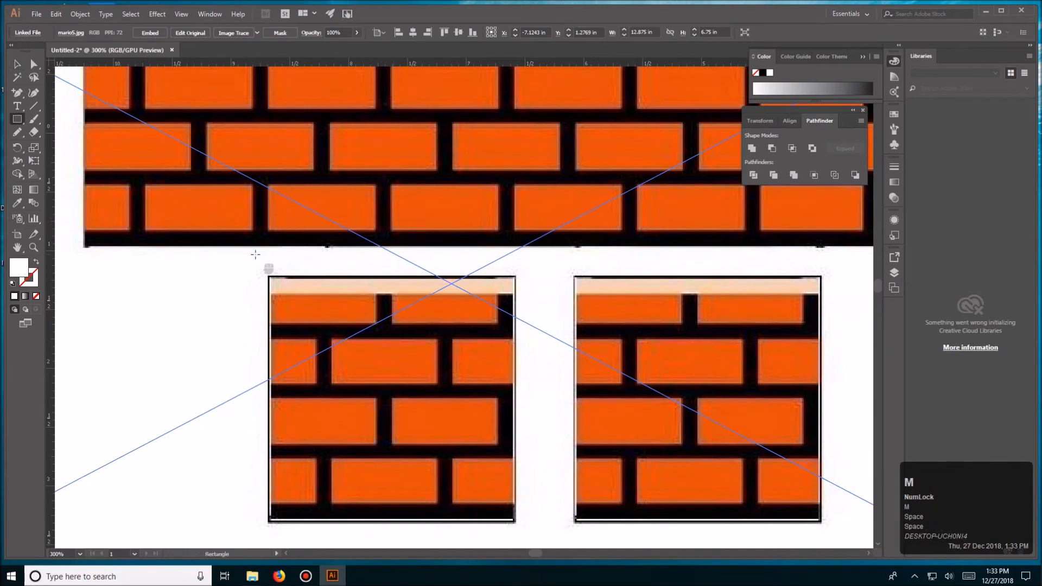
left_click_drag(271, 294, 282, 354)
key("v")
key("ctrl+z")
left_click_drag(455, 312, 268, 383)
left_click_drag(217, 361, 510, 363)
key("v")
key("Up")
left_click(223, 360)
key("space")
left_click_drag(542, 419, 532, 369)
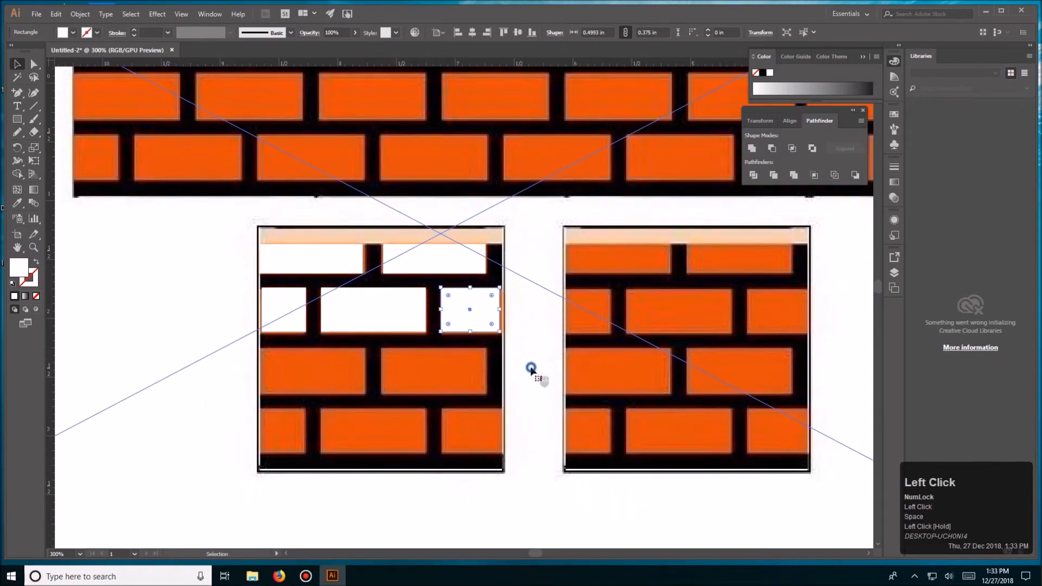
- Cover the five bricks in the bottom two rows of the left small brick block with copies of the white rectangles
left_click(532, 368)
left_click_drag(361, 305, 302, 370)
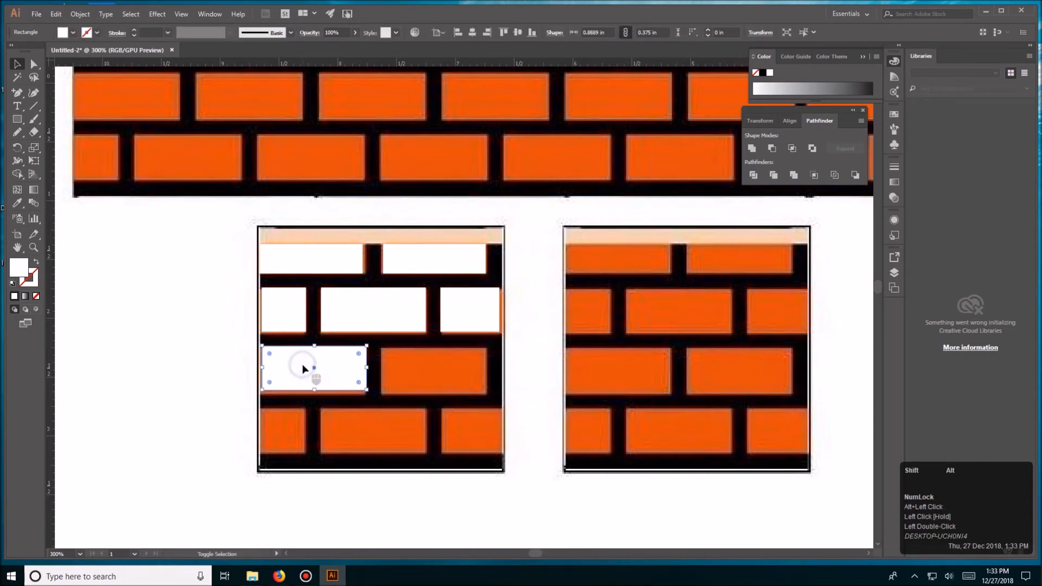
key("alt+Left")
key("alt+Down")
key("alt+Down")
left_click_drag(320, 373, 434, 373, "alt")
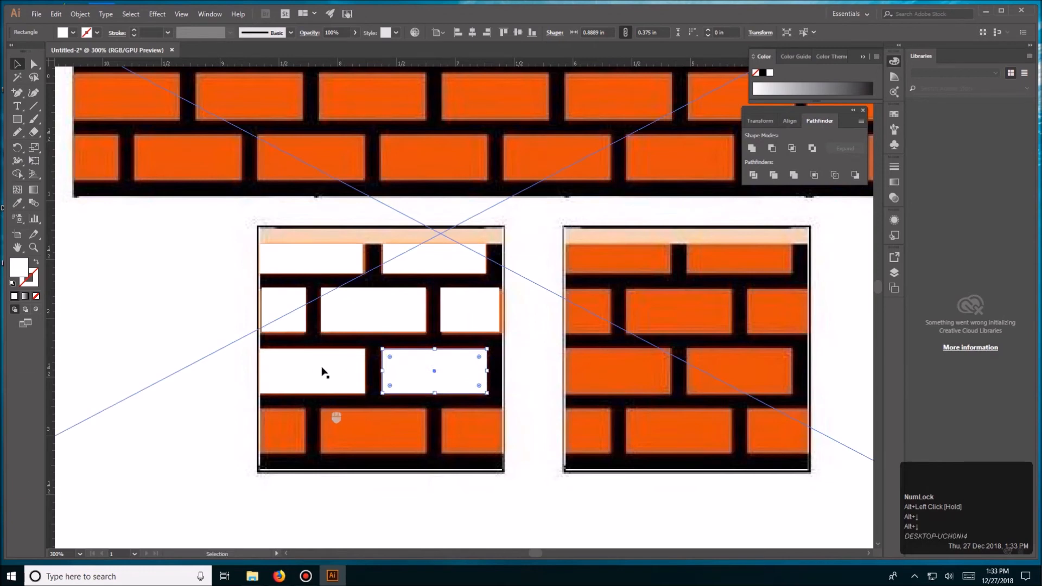
left_click_drag(284, 310, 287, 431)
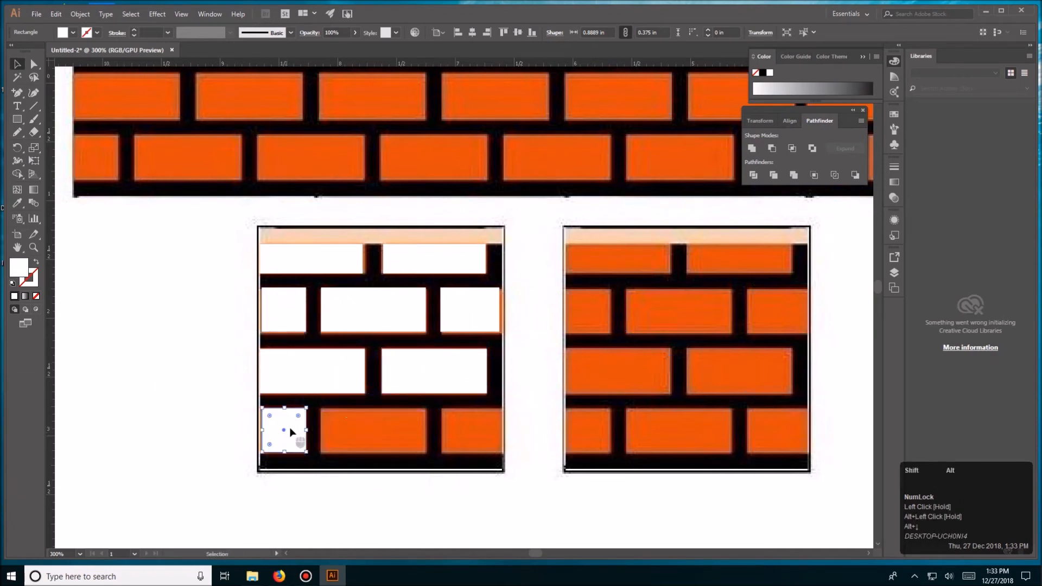
left_click_drag(328, 361, 389, 419)
left_click_drag(476, 313, 477, 432)
key("v")
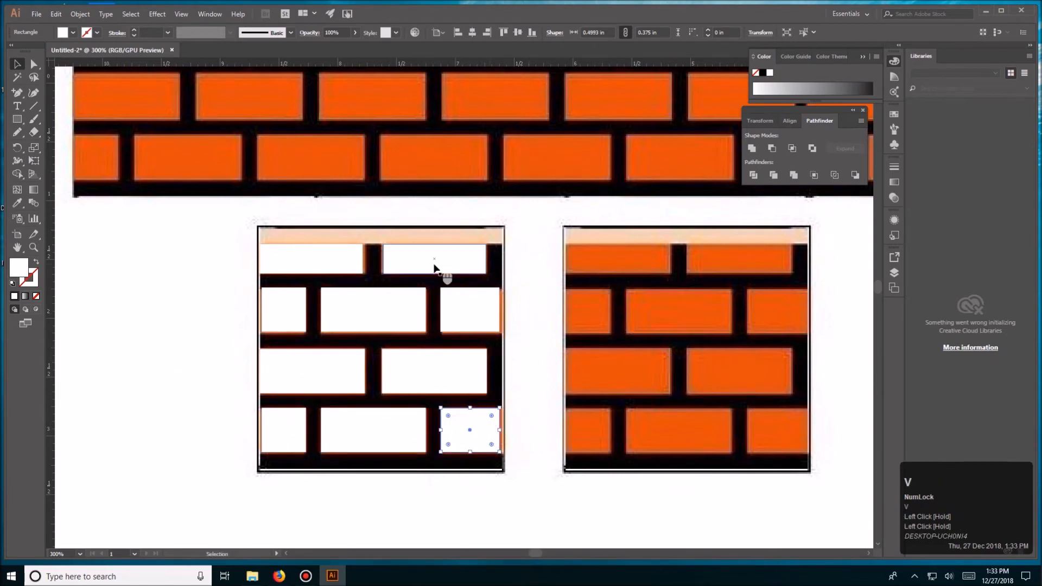
- Draw a square about 2.1 in wide over the whole left small brick block and fill it black
left_click(18, 120)
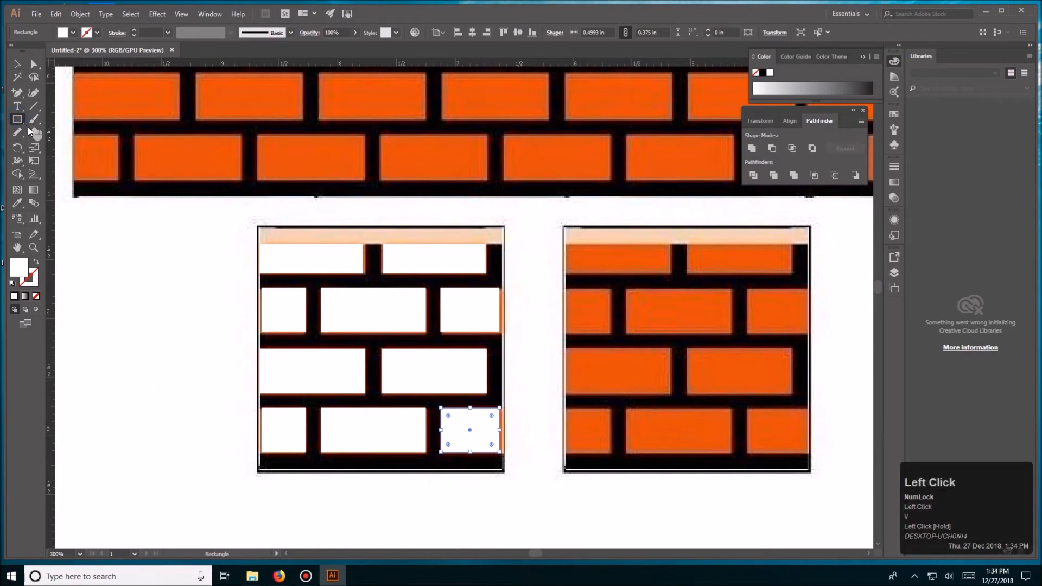
left_click_drag(257, 225, 504, 472)
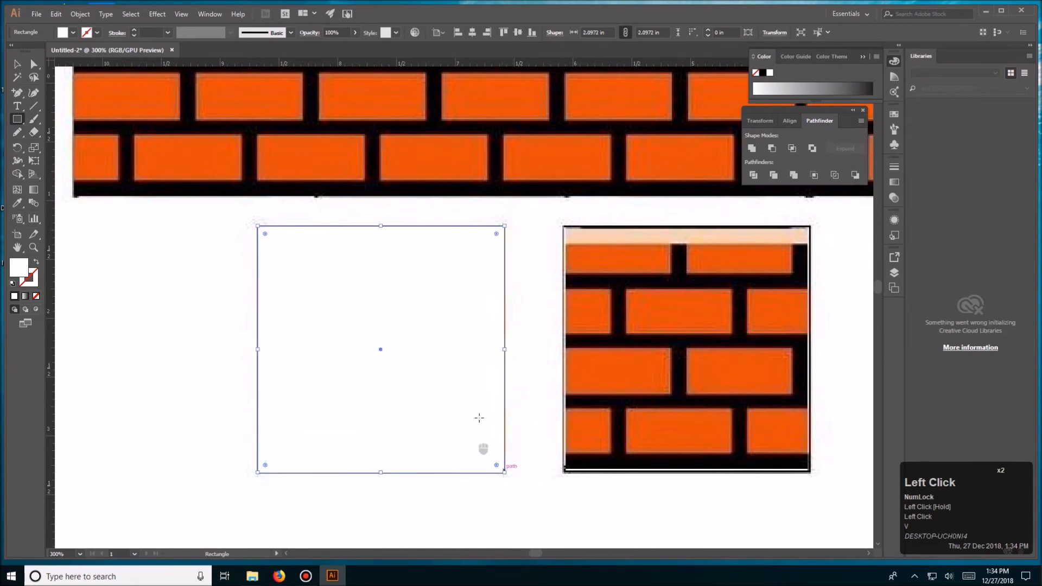
key("v")
left_click(73, 32)
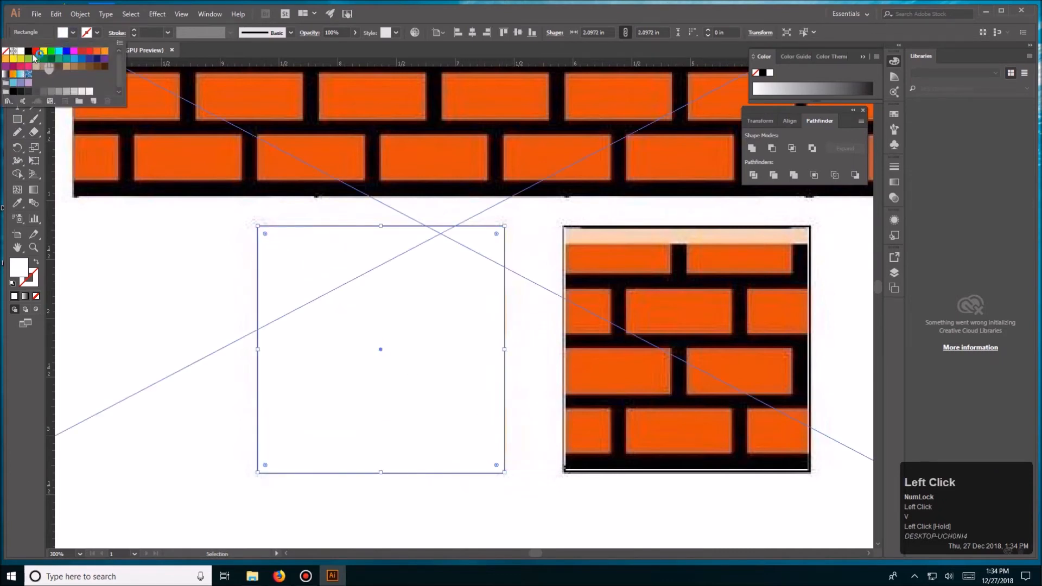
left_click(28, 51)
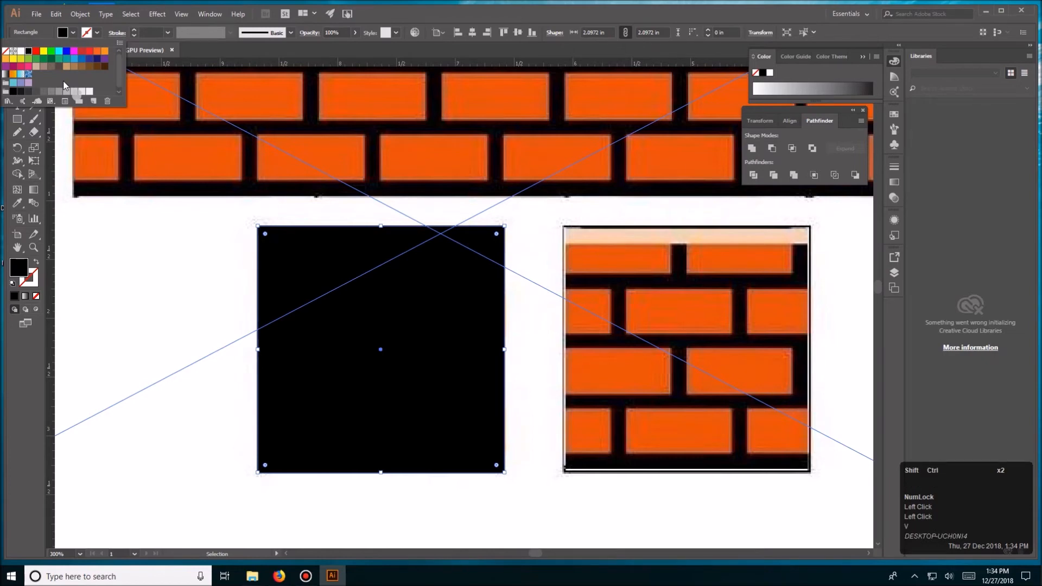
key("ctrl+shift+bracketleft")
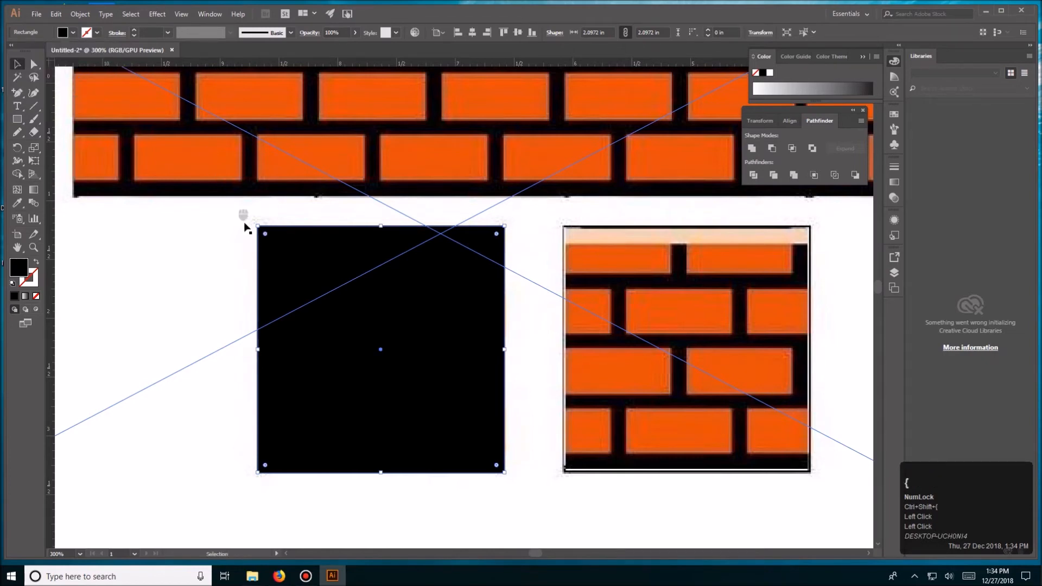
- Move the linked brick image away from the redrawn block and send the black square behind the white bricks
left_click(203, 236)
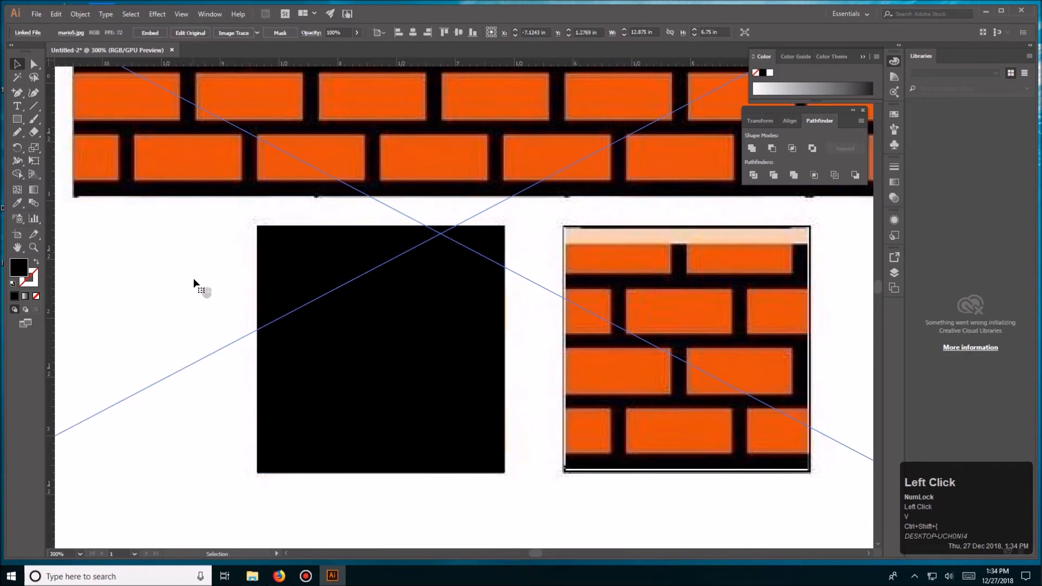
left_click_drag(194, 288, 555, 179)
left_click(337, 253)
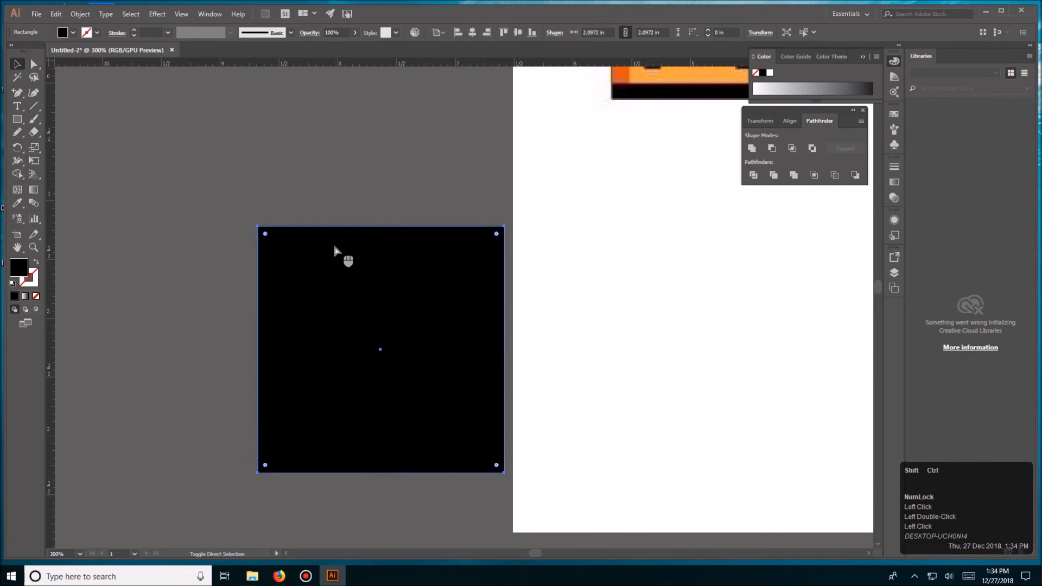
key("ctrl+shift+bracketleft")
left_click(377, 151)
- Nudge the linked brick image slightly farther away from the redrawn black and white brick block
key("space")
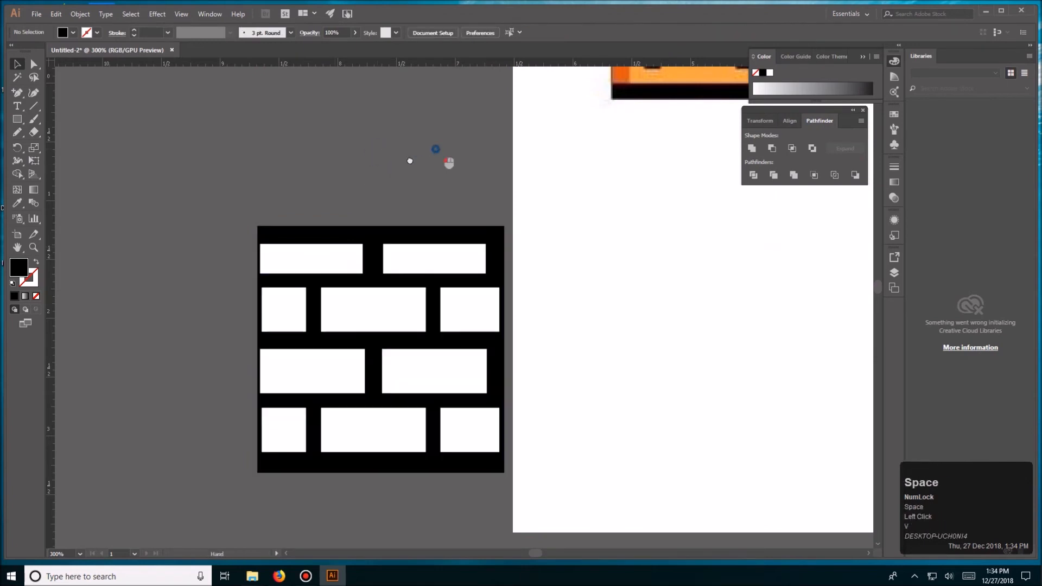
left_click_drag(410, 160, 323, 190)
key("ctrl+minus")
key("ctrl+minus")
key("ctrl+minus")
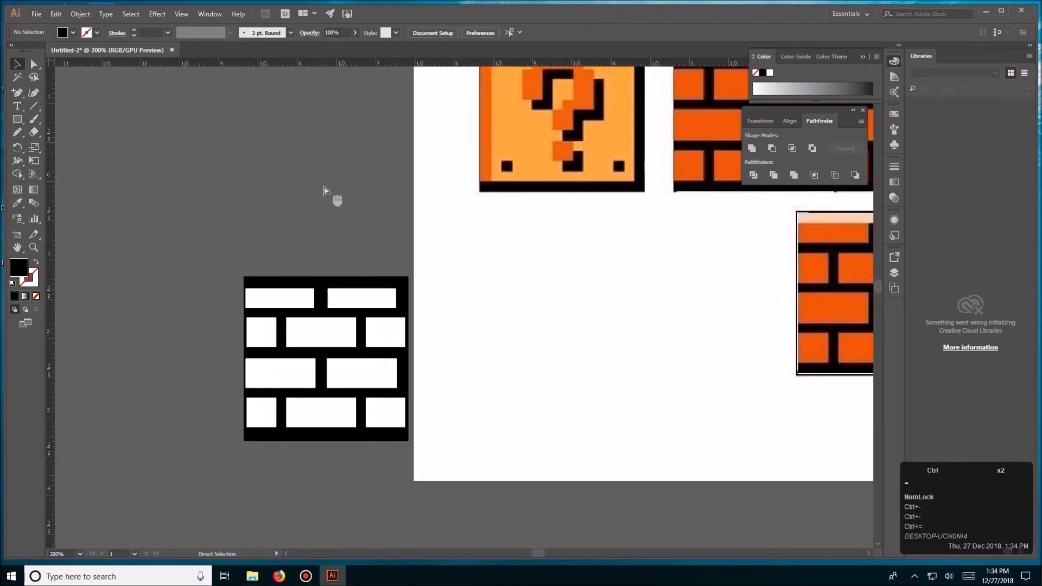
key("space")
left_click_drag(331, 186, 254, 212)
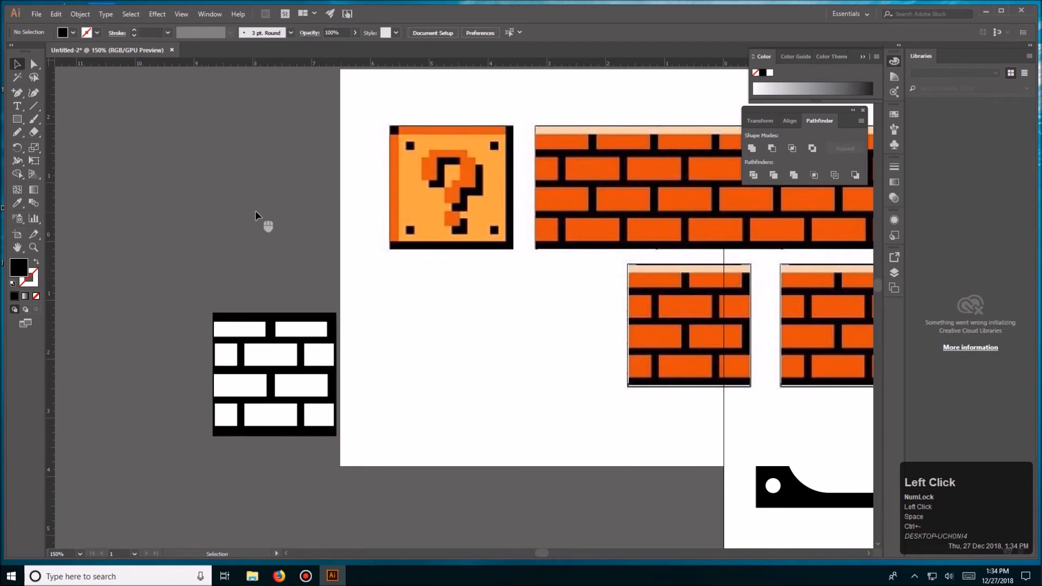
key("space")
left_click_drag(344, 221, 281, 237)
left_click_drag(345, 353, 350, 350)
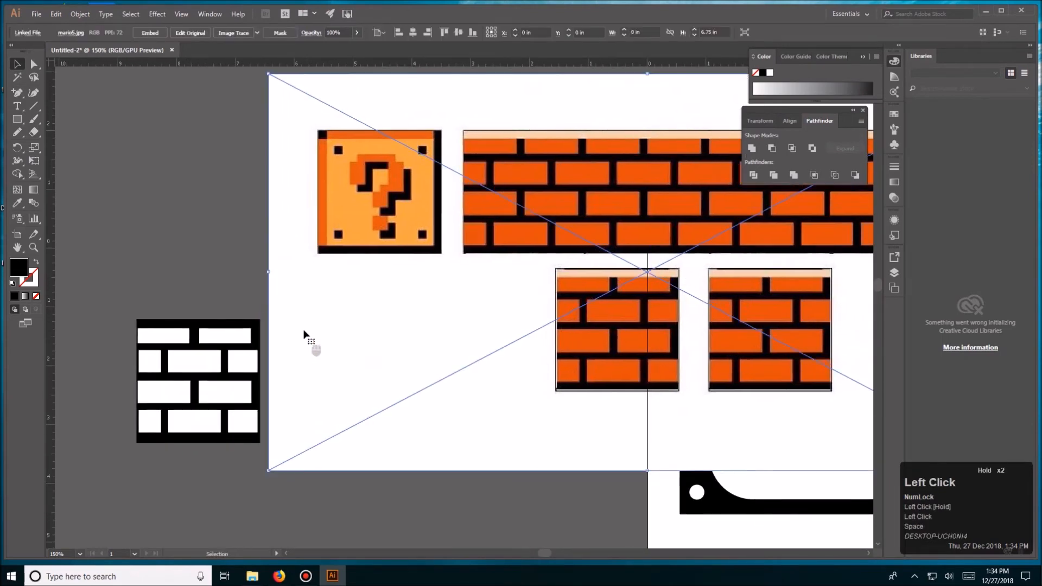
left_click(176, 265)
- Widen the black backing square on its left side to about 2.16 in and pull its right edge in flush with the bricks
left_click_drag(234, 276, 188, 268)
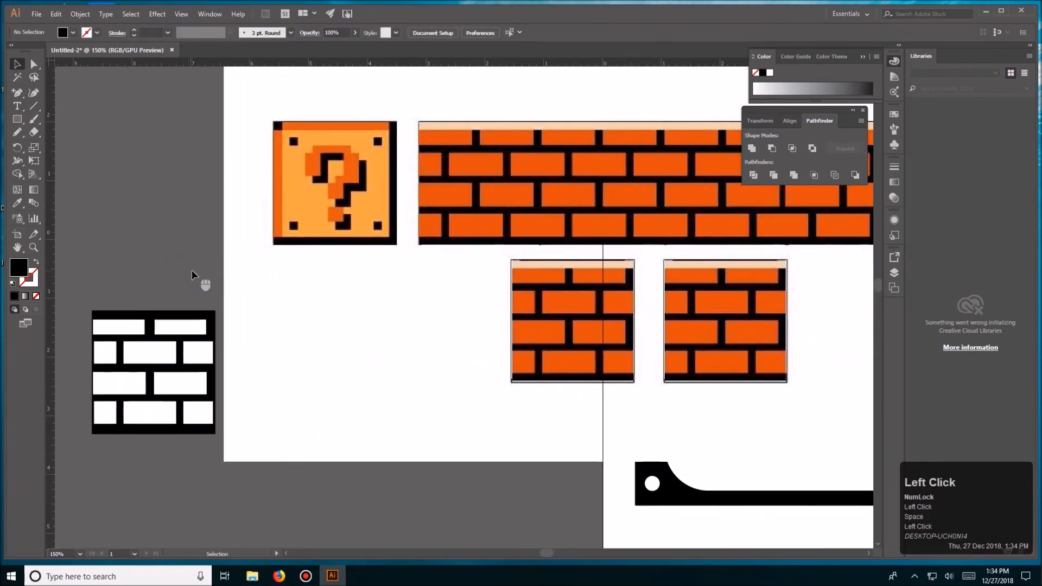
left_click(196, 328)
left_click(118, 327, "shift")
left_click(145, 291)
left_click(96, 374)
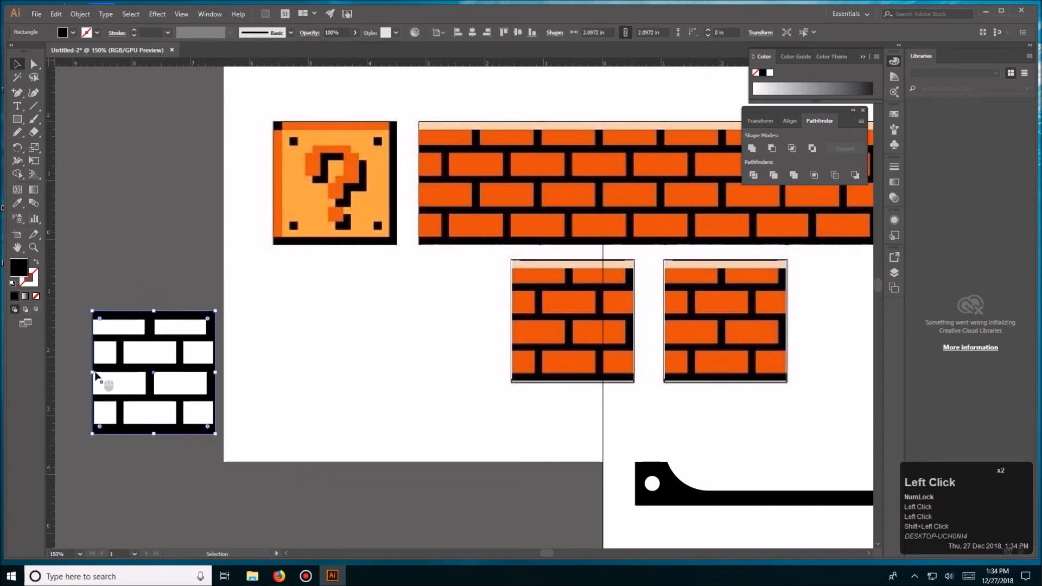
left_click_drag(93, 373, 87, 374)
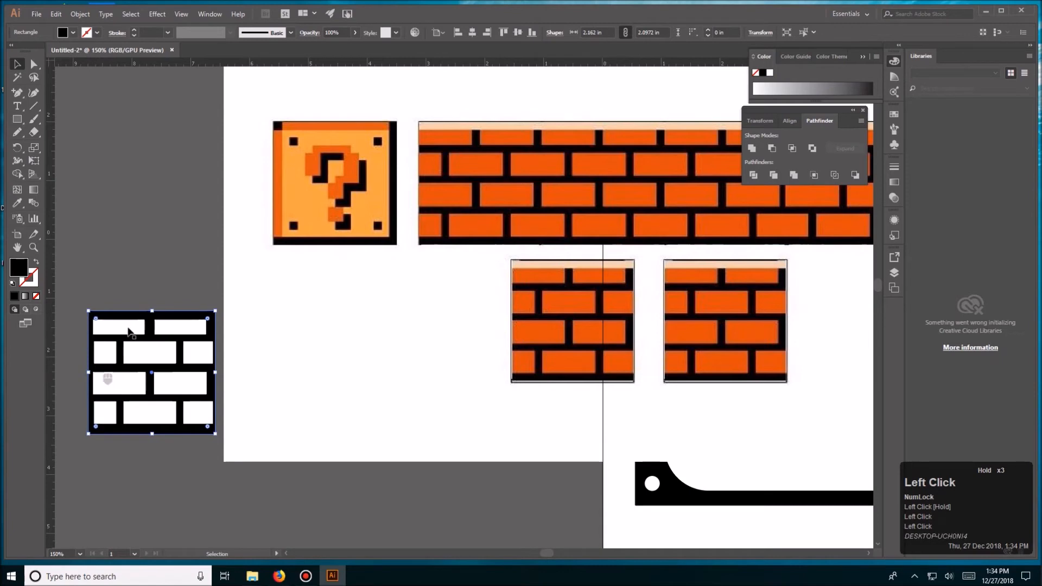
left_click(168, 260)
key("v")
left_click(213, 374)
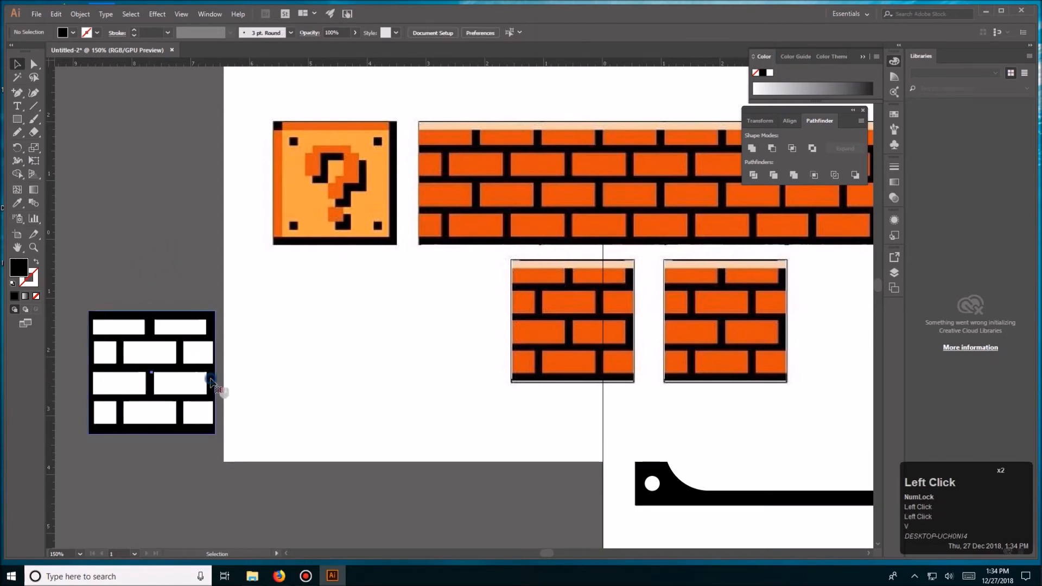
left_click_drag(217, 374, 213, 379)
left_click(216, 275)
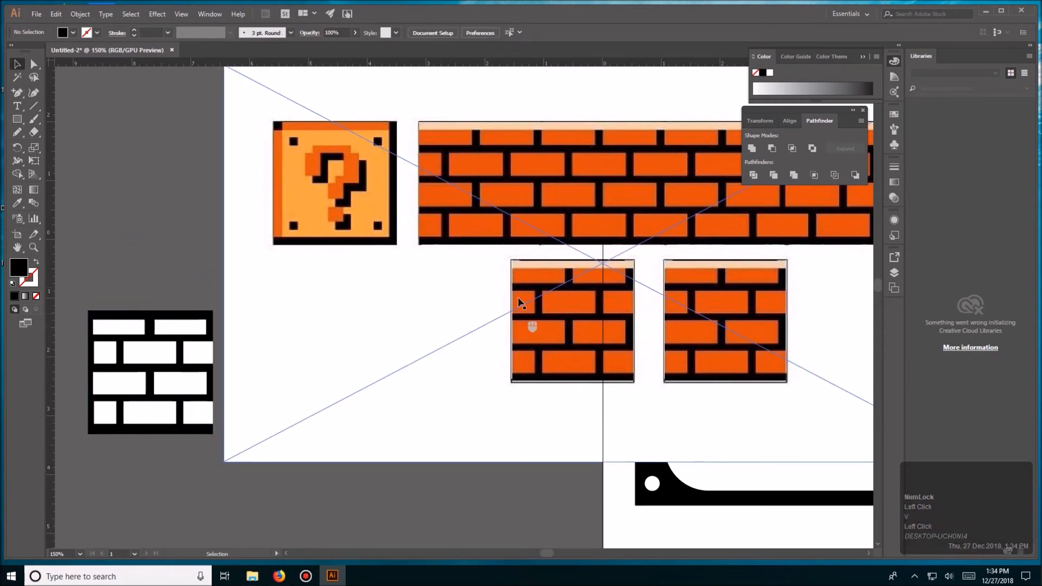
- Move the linked brick image mario5.jpg up so it sits clear above the artboard
key("ctrl+minus")
key("ctrl+minus")
key("ctrl+minus")
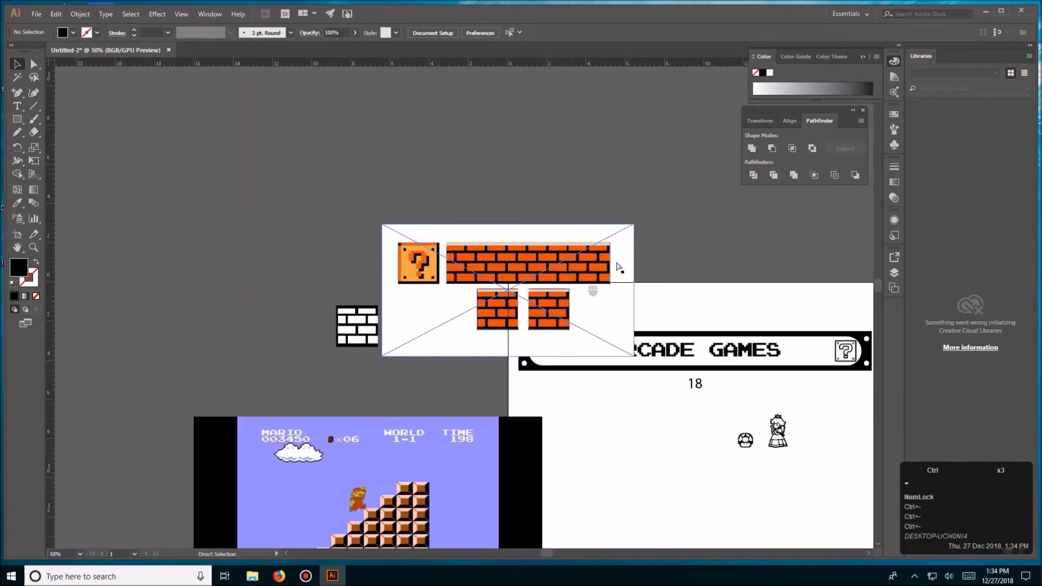
left_click_drag(573, 280, 397, 308)
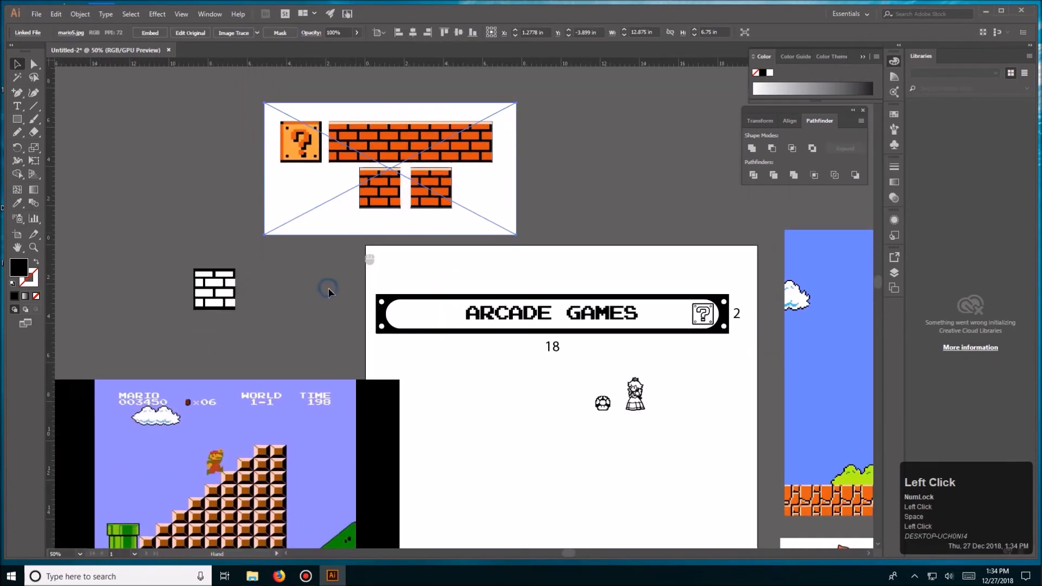
double_click(324, 291)
- Select the white bricks with the Magic Wand and recolor them with the orange sampled from the brick image
key("ctrl+equal")
key("ctrl+equal")
key("space")
left_click_drag(422, 262, 591, 299)
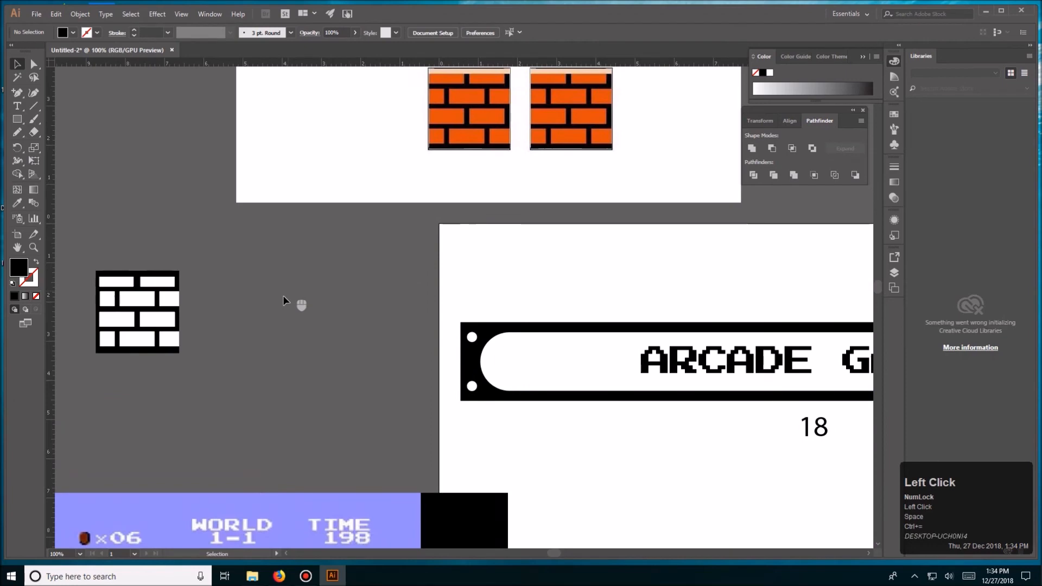
key("y")
left_click(174, 294)
key("v")
left_click(232, 298)
key("y")
left_click(170, 291)
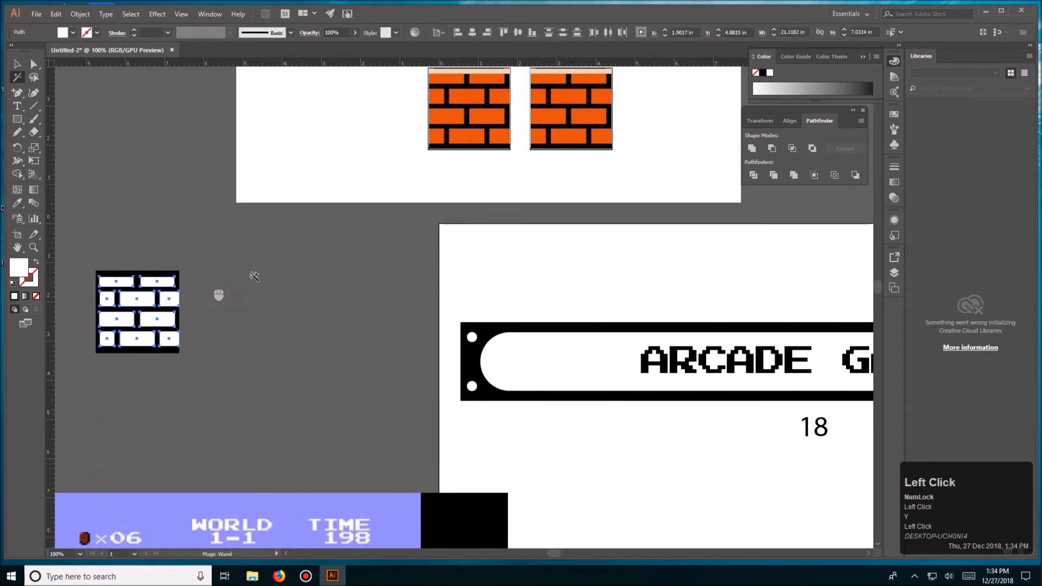
key("i")
left_click(472, 87)
key("v")
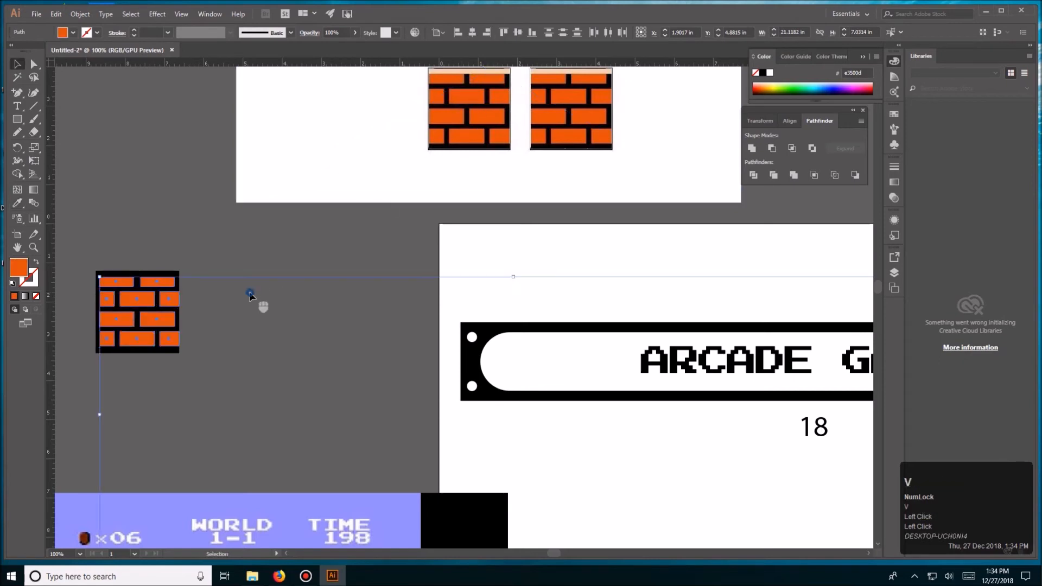
left_click(249, 292)
- Group the redrawn brick block and place it below the marquee plate, to the left of the small mushroom
left_click_drag(182, 223, 79, 373)
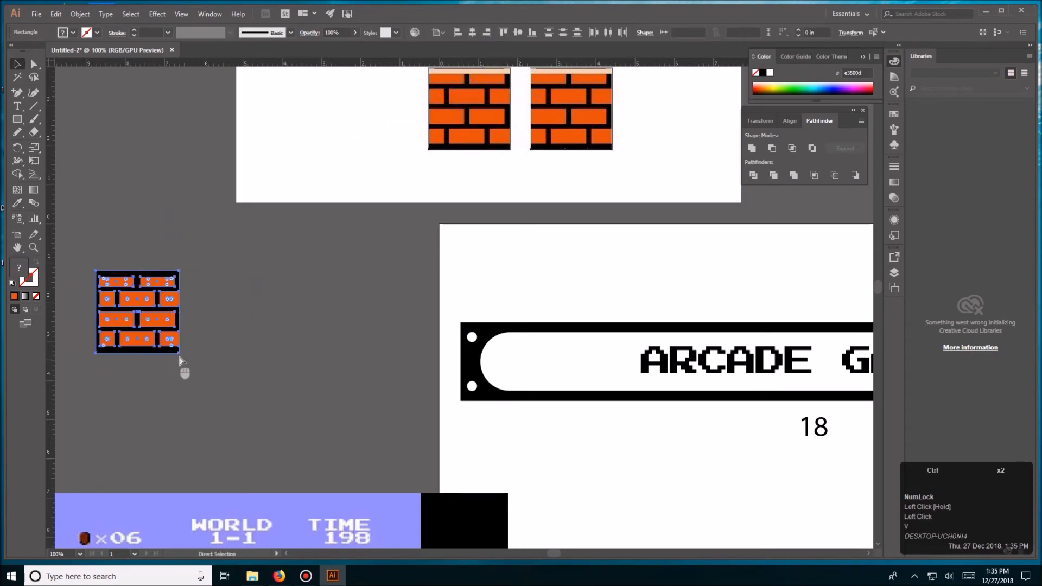
key("ctrl+g")
left_click(241, 341)
key("ctrl+minus")
key("ctrl+minus")
key("space")
left_click_drag(328, 337, 445, 414)
- Lock the brick block, select the mushroom's orange areas with the Magic Wand and fill them white
key("ctrl+equal")
key("ctrl+equal")
key("ctrl+equal")
key("space")
key("ctrl+2")
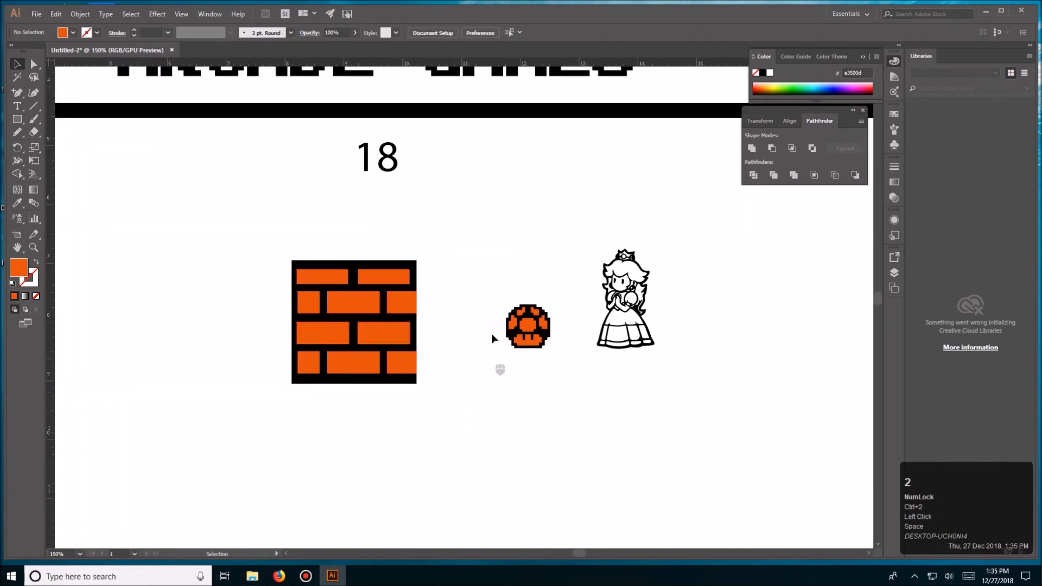
left_click(532, 331)
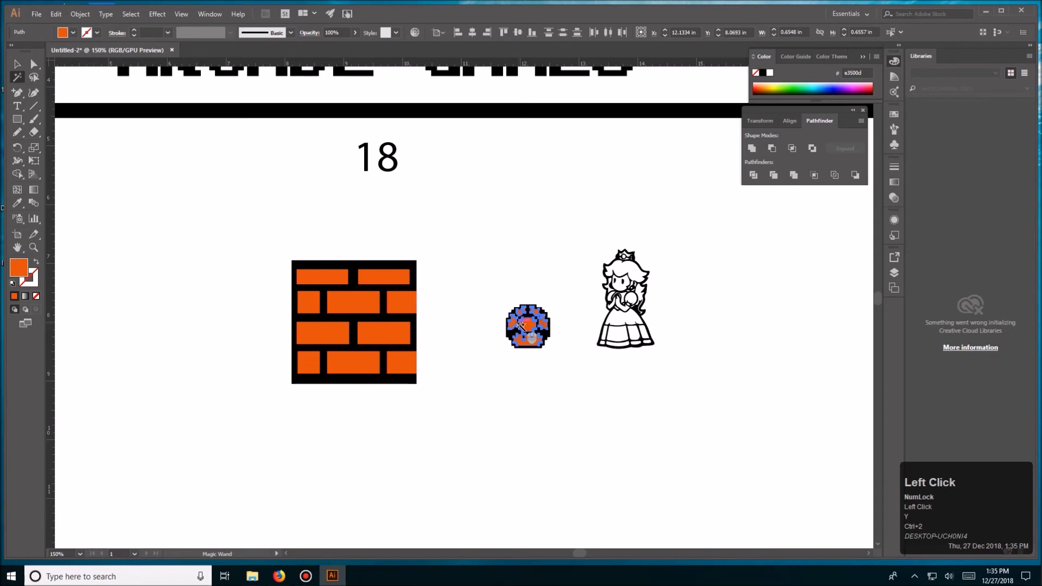
left_click(73, 33)
left_click(22, 51)
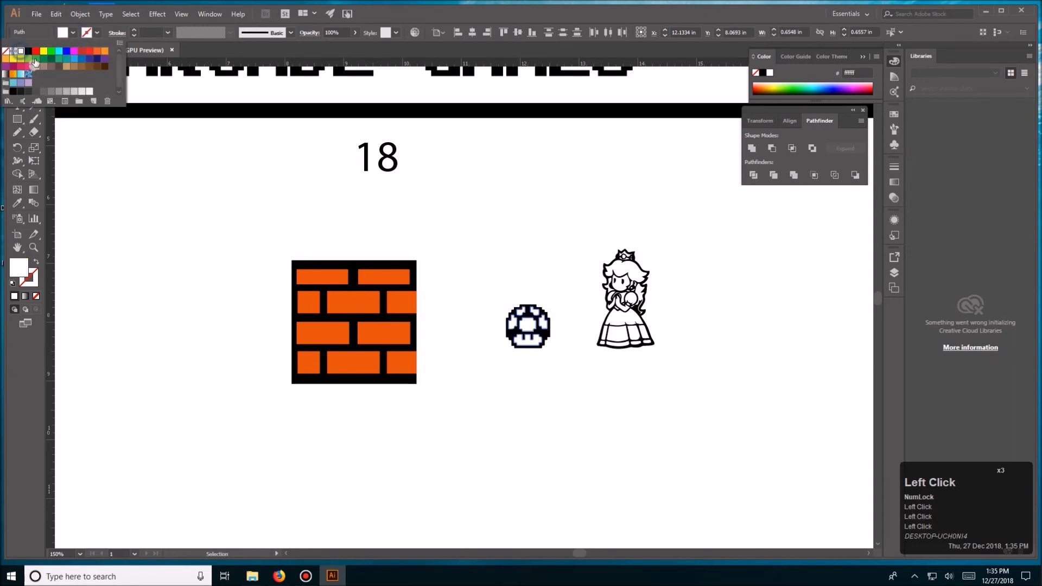
key("v")
left_click(434, 236)
left_click_drag(456, 259, 540, 374)
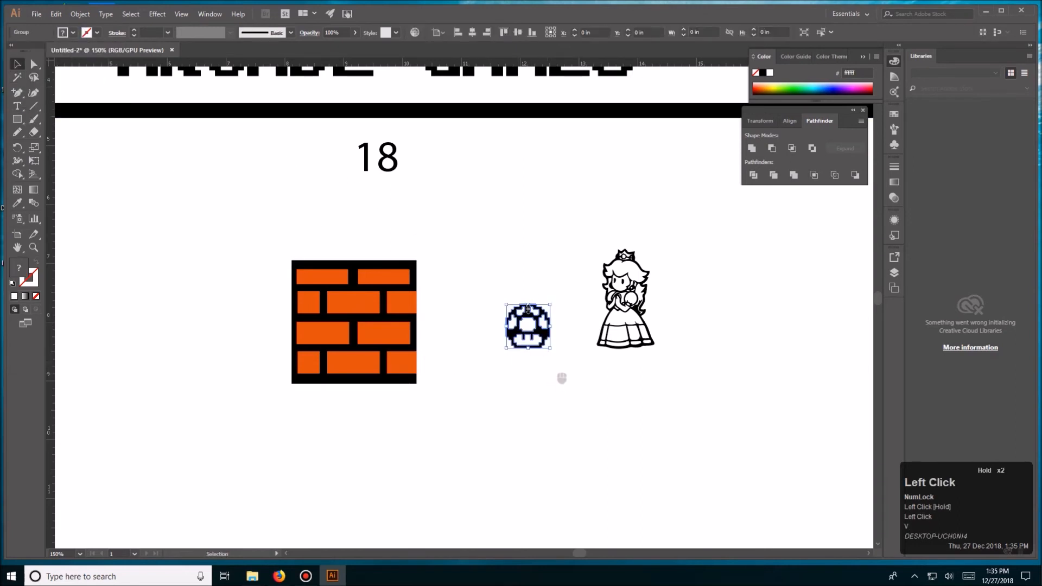
- Select the white shapes with the Magic Wand from the mushroom and delete them, leaving only its black outline
key("ctrl+minus")
key("ctrl+minus")
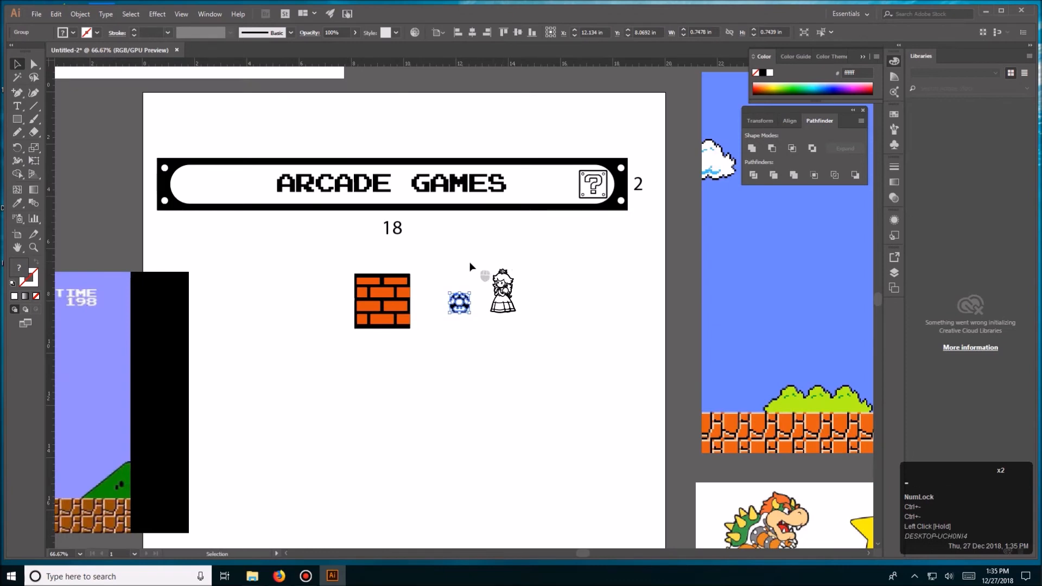
key("ctrl+equal")
key("ctrl+equal")
key("ctrl+equal")
left_click(468, 235)
key("y")
left_click(459, 327)
key("Delete")
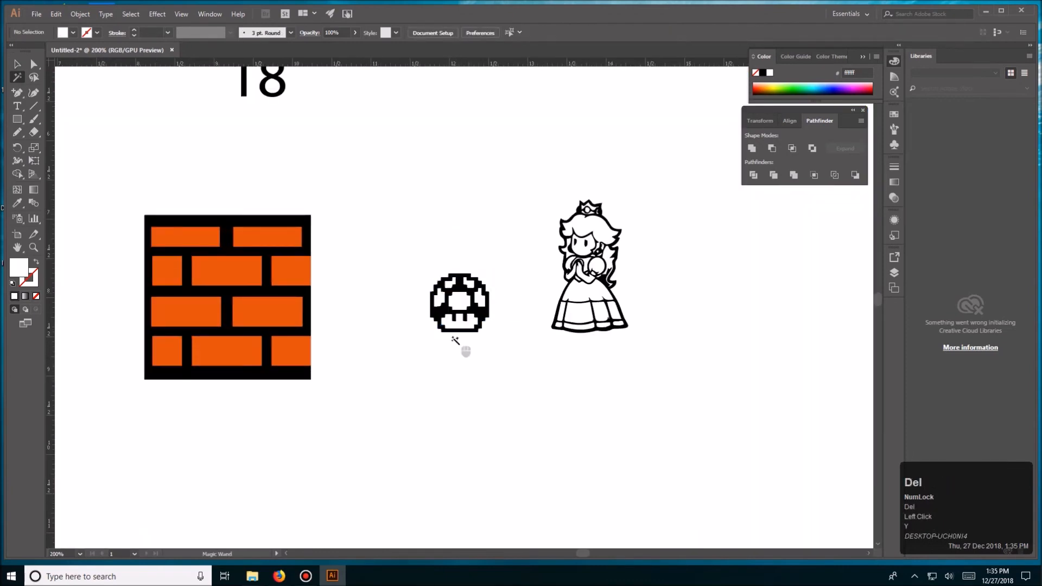
key("v")
left_click(452, 309)
left_click(453, 299)
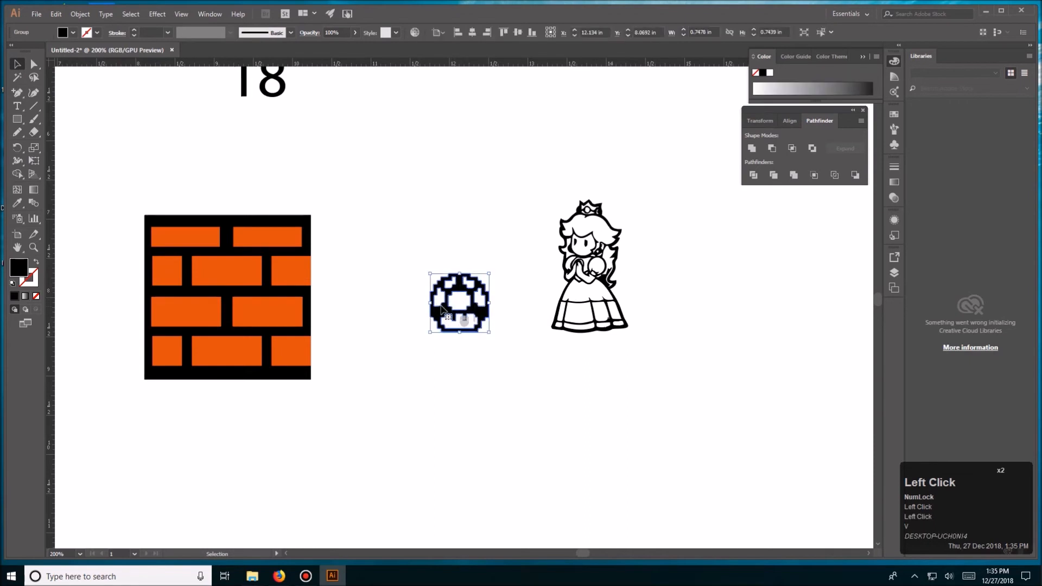
left_click(394, 275)
- Unlock all objects and scale the orange brick block down below the marquee plate
key("ctrl+minus")
key("ctrl+minus")
key("ctrl+minus")
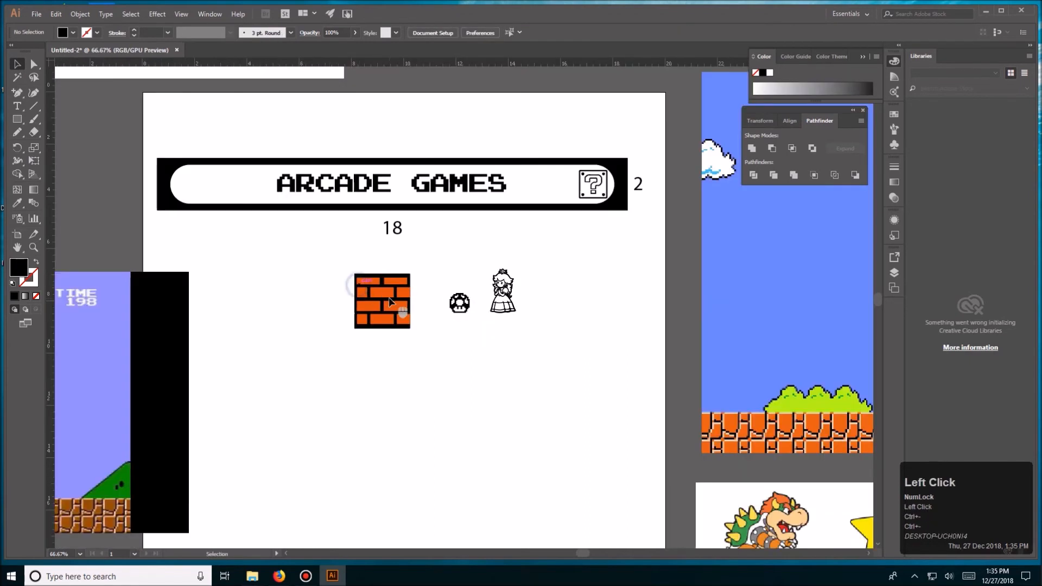
key("ctrl+alt+2")
double_click(421, 270)
left_click_drag(411, 273, 428, 295)
double_click(402, 318)
left_click(533, 263)
left_click(392, 324)
left_click(399, 318)
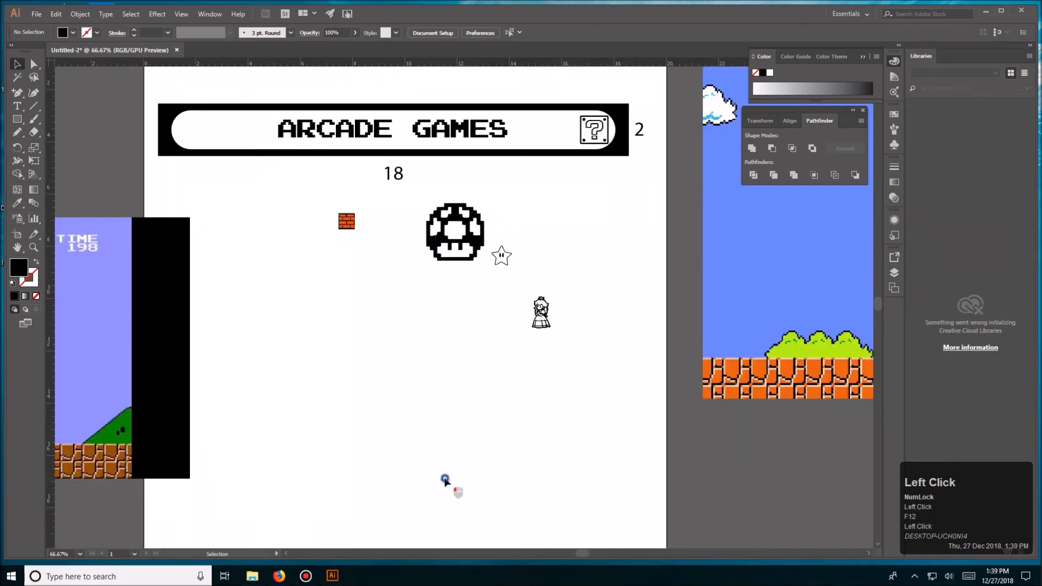
- Look over the Mario reference screenshots placed around the artboard
key("space")
left_click_drag(366, 258, 531, 239)
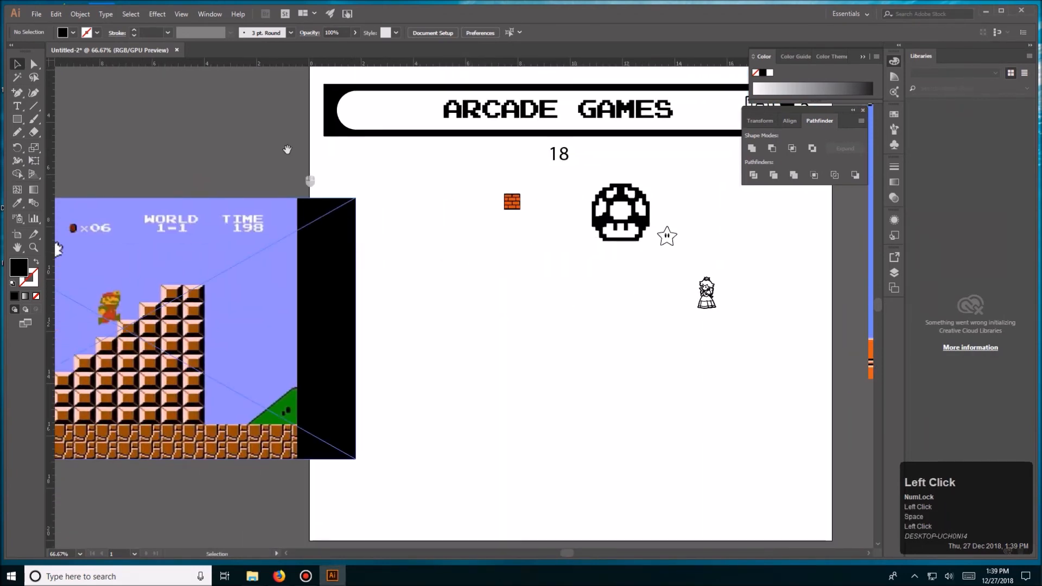
key("space")
left_click_drag(288, 151, 294, 237)
left_click_drag(600, 441, 422, 315)
left_click_drag(642, 405, 356, 285)
left_click_drag(365, 328, 700, 392)
key("ctrl+minus")
key("ctrl+minus")
key("ctrl+minus")
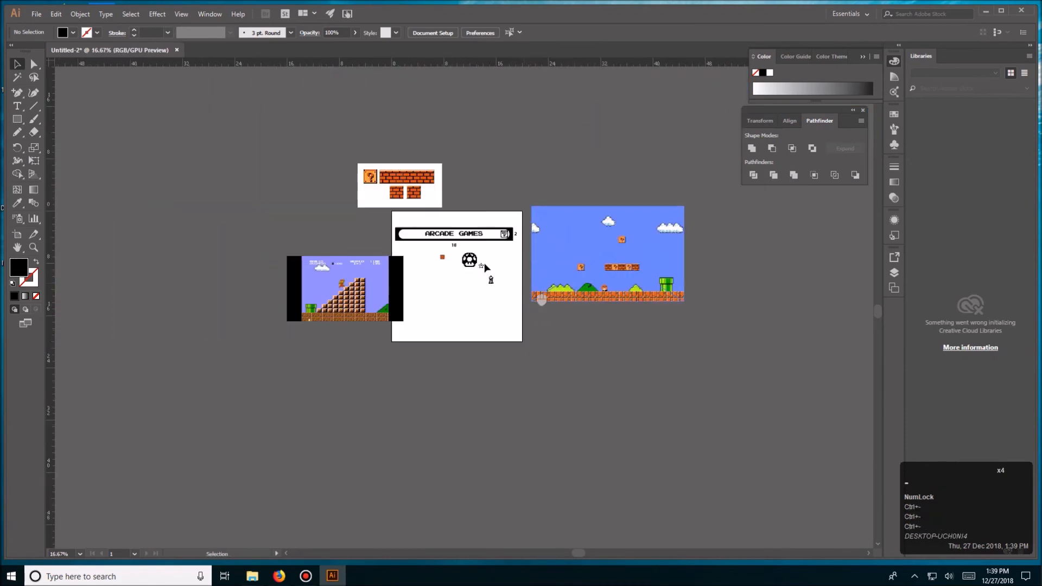
key("ctrl+equal")
key("ctrl+equal")
key("ctrl+equal")
key("space")
left_click_drag(470, 240, 481, 307)
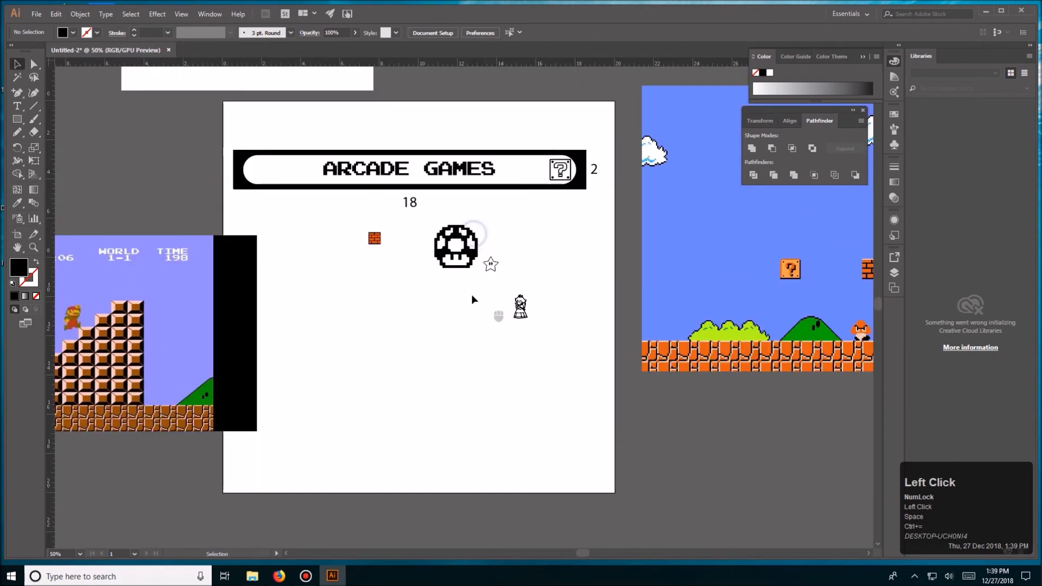
- Place the linked image mario2.jpg with the five Mario characters and star on the lower part of the artboard
left_click(37, 14)
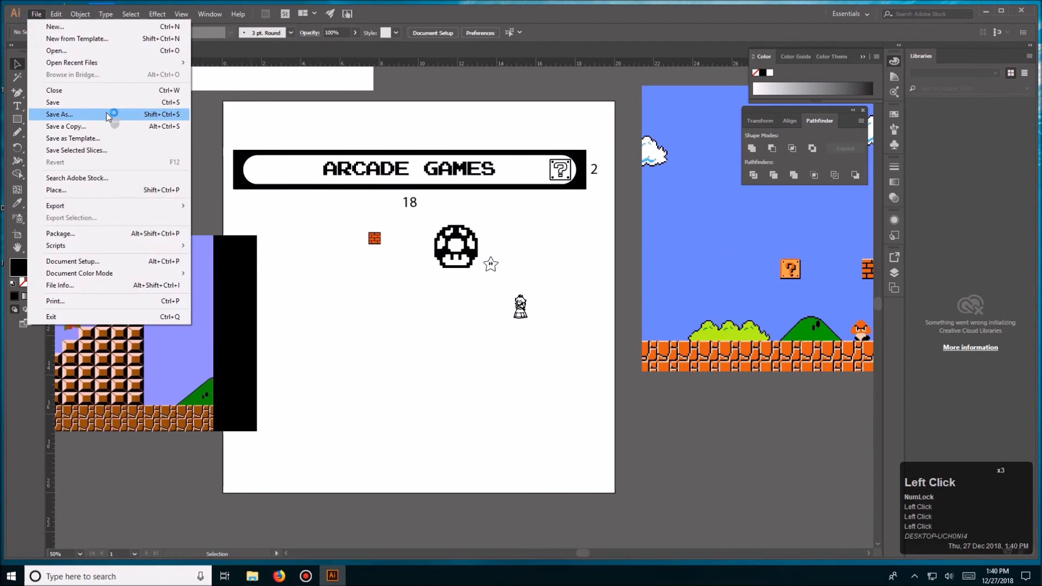
left_click(104, 190)
double_click(191, 92)
left_click(347, 357)
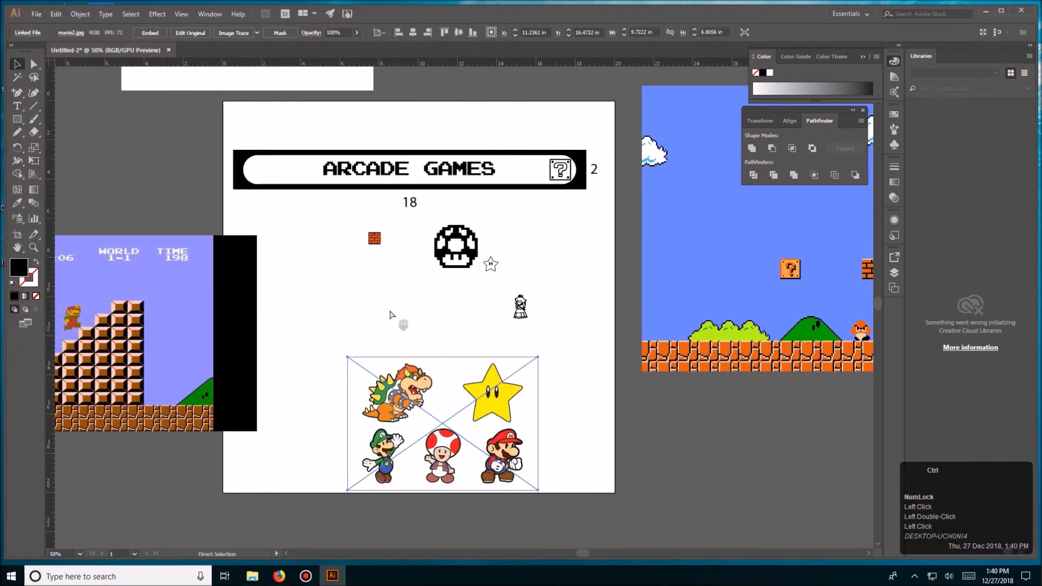
- Move the placed character image up and to the left, just below the brick block and mushroom
key("ctrl+=")
key("ctrl+=")
key("ctrl+=")
key("space")
left_click_drag(408, 234, 370, 272)
key("ctrl+-")
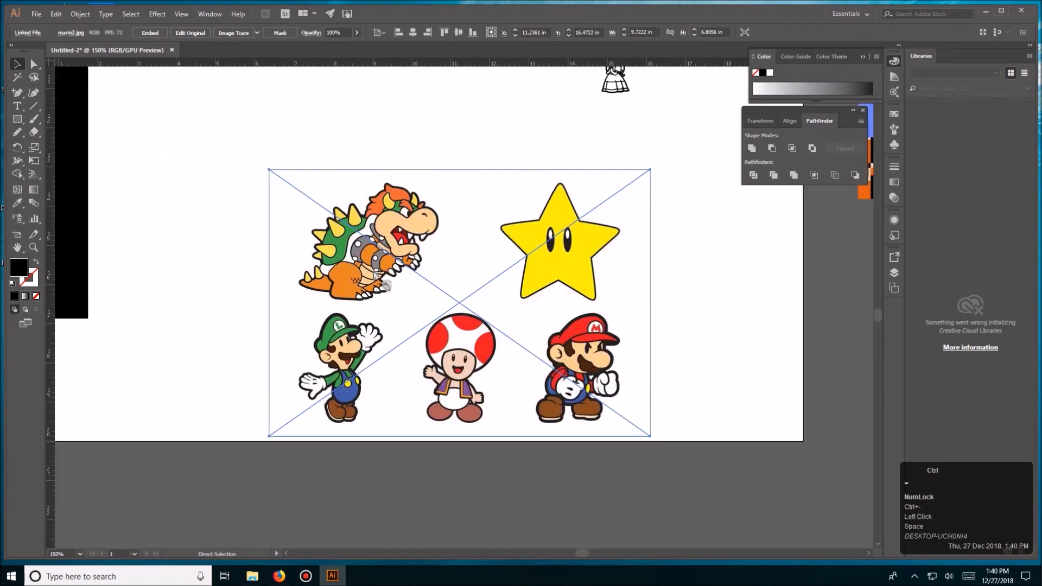
key("ctrl+minus")
left_click_drag(435, 256, 421, 364)
left_click_drag(454, 397, 364, 305)
left_click(385, 221)
left_click(436, 311)
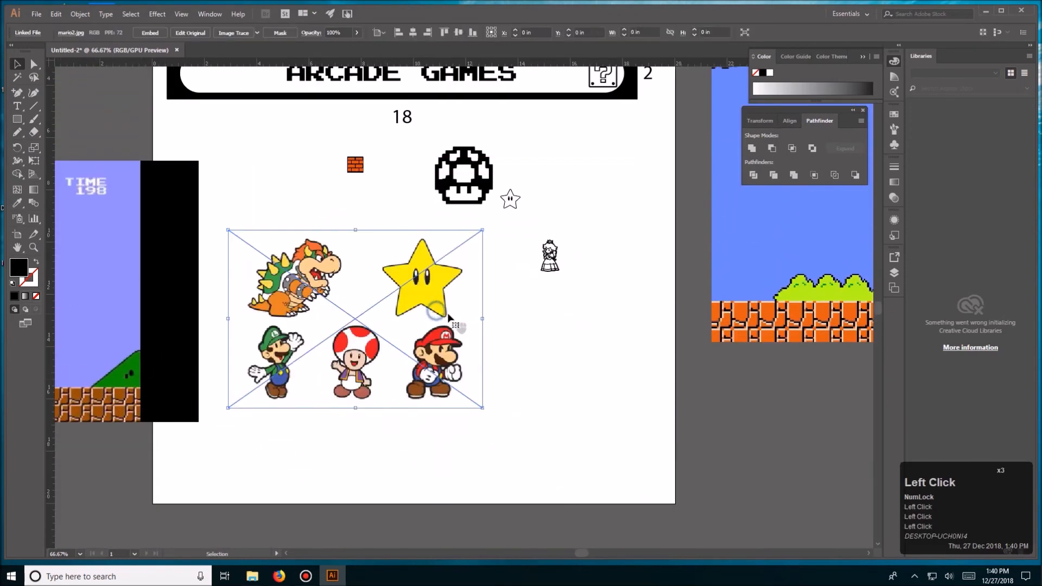
- Image Trace the character picture with the Default preset and expand the result into paths
left_click(235, 33)
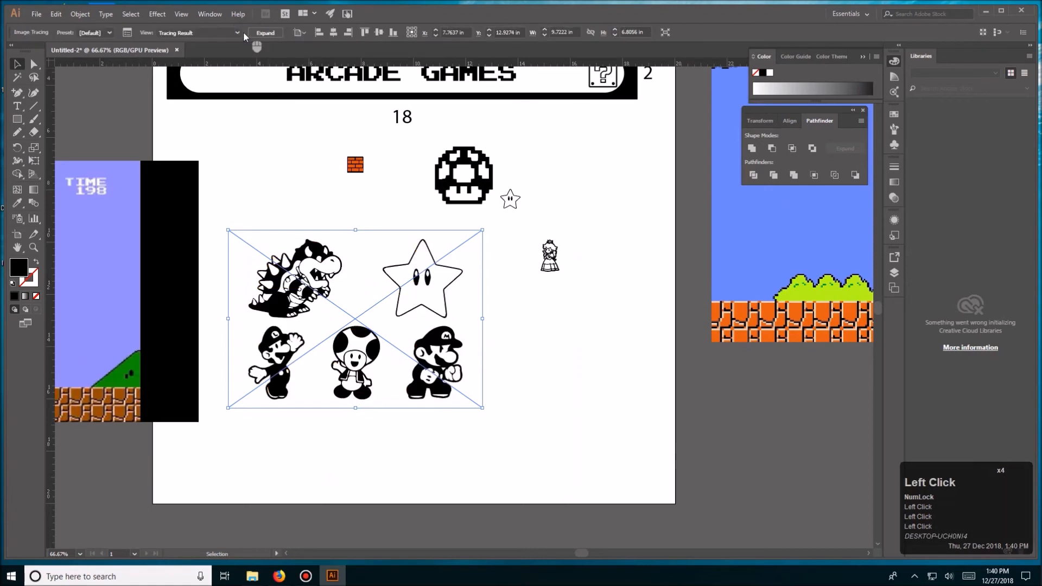
left_click(265, 32)
left_click(367, 206)
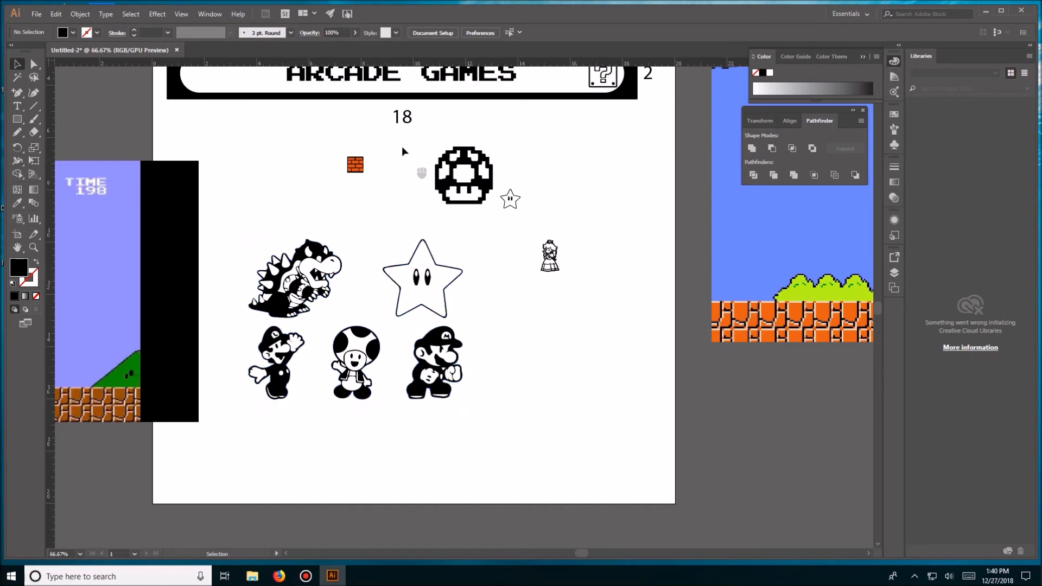
- Select the white areas of the traced characters with the Magic Wand and delete them, leaving only the black artwork
key("space")
left_click_drag(401, 146, 396, 232)
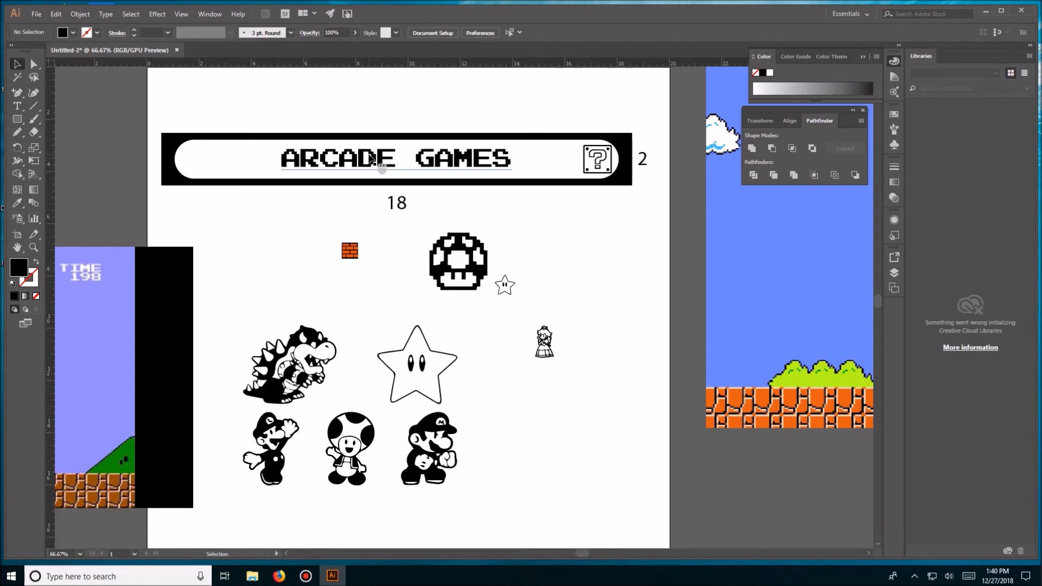
left_click(350, 251)
left_click(390, 303)
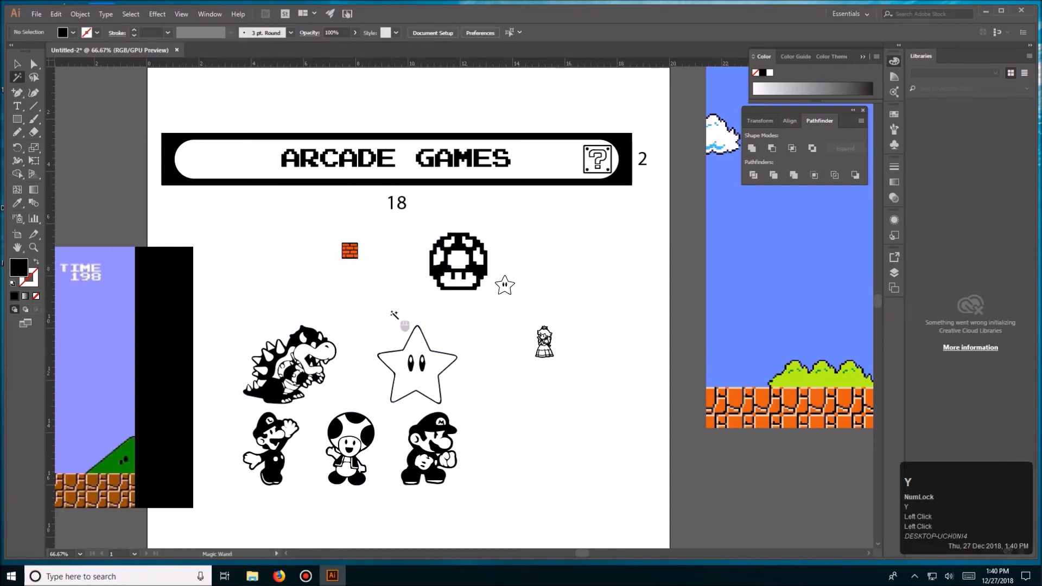
left_click(392, 354)
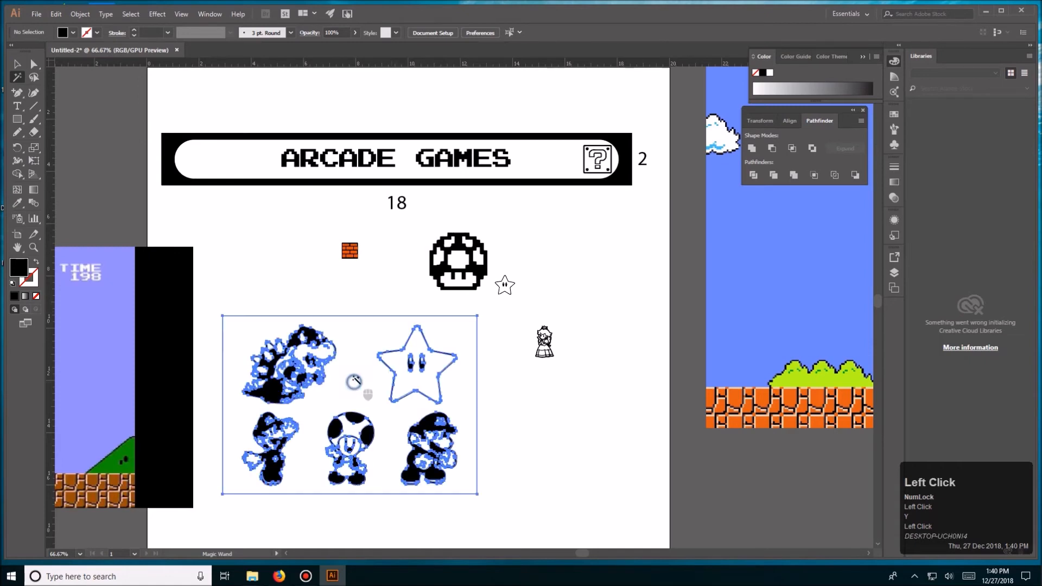
key("Delete")
key("v")
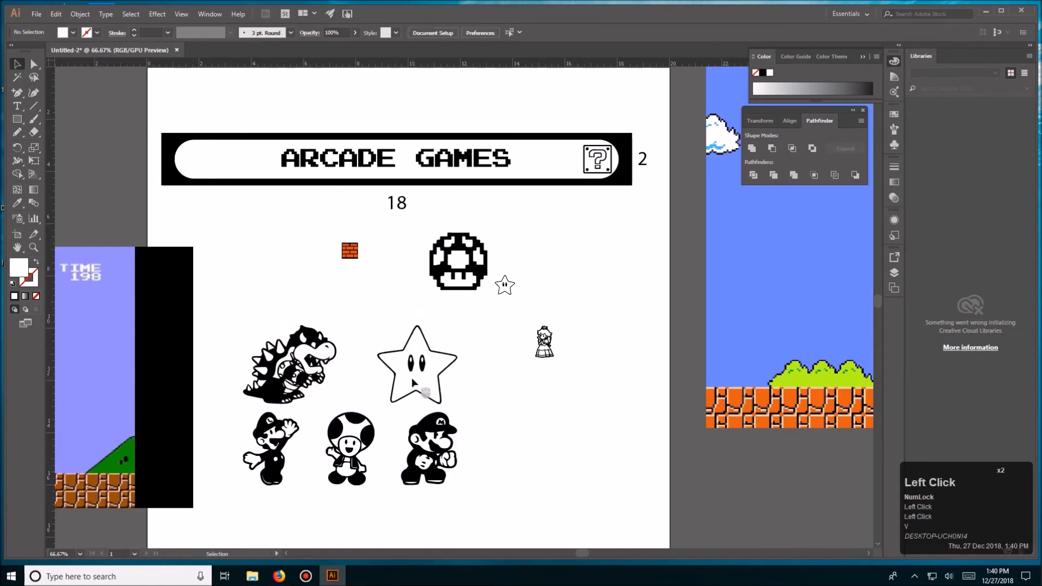
- Nudge the traced character artwork slightly to the right and ungroup it
left_click(372, 316)
left_click_drag(461, 409, 461, 408)
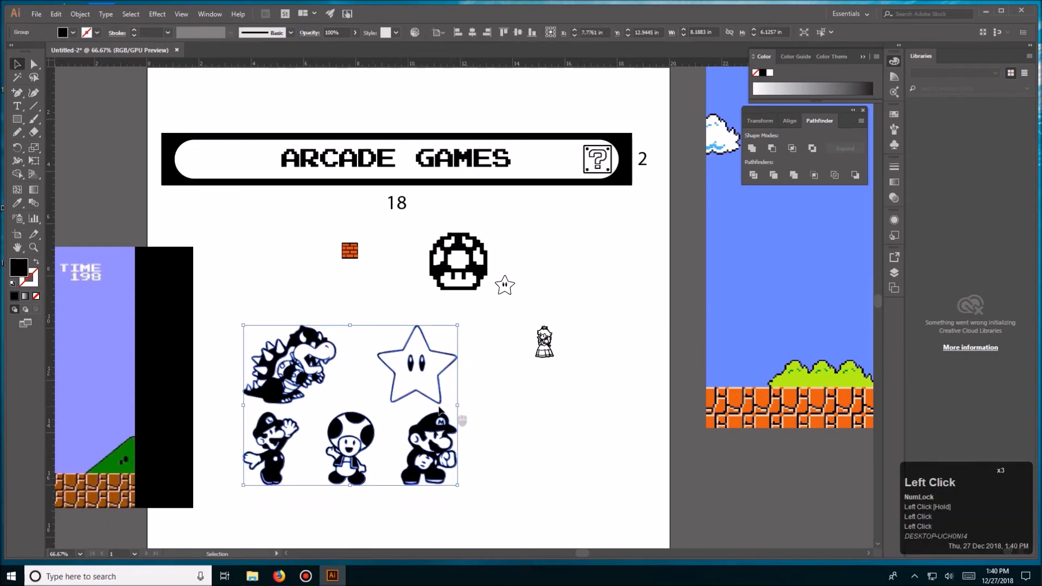
left_click(388, 313)
left_click(337, 389)
mouse_move(307, 380)
left_mouse_down()
mouse_move(315, 346)
mouse_move(305, 329)
mouse_move(308, 366)
left_mouse_up()
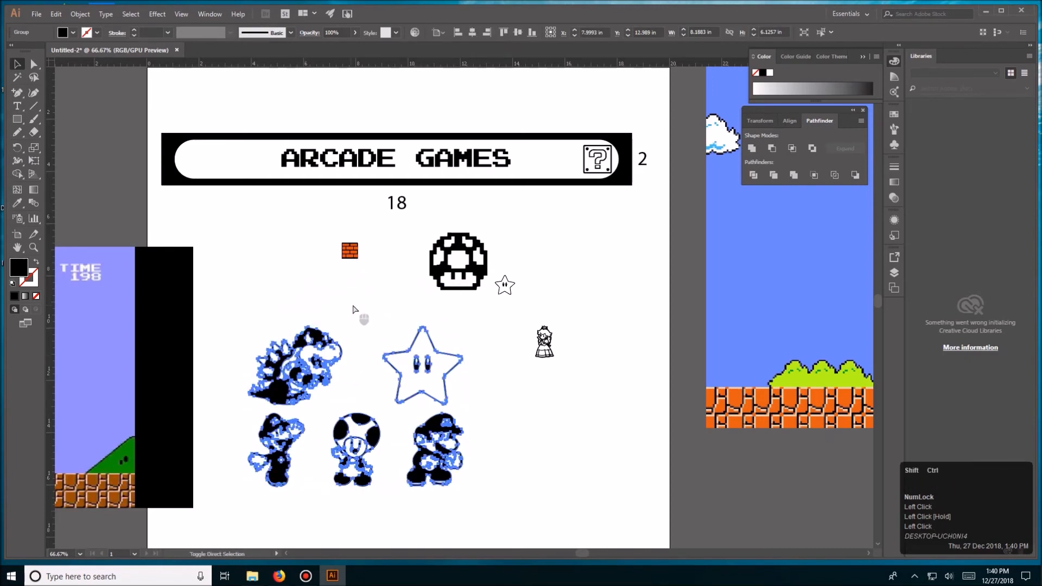
key("ctrl+shift+g")
left_click(379, 306)
- Group all the pieces of Bowser and move him up below the brick block
left_click(340, 355)
left_click(253, 322)
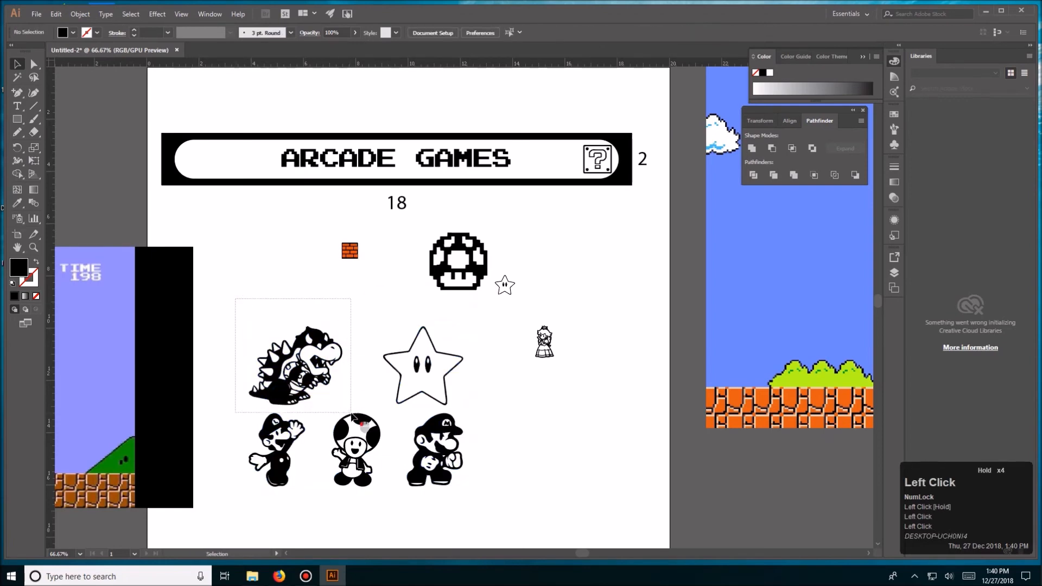
left_click_drag(346, 407, 346, 407)
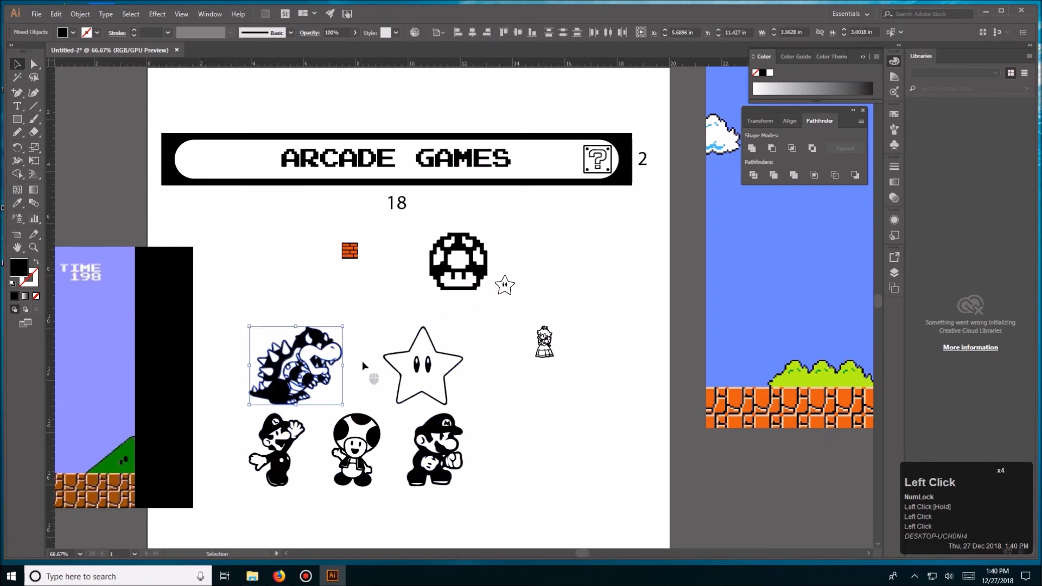
key("ctrl+g")
left_click(362, 356)
left_click_drag(316, 344, 310, 279)
- Group the pieces of the large star, and group the pieces of Mario separately
left_click_drag(376, 319, 482, 408)
key("ctrl+g")
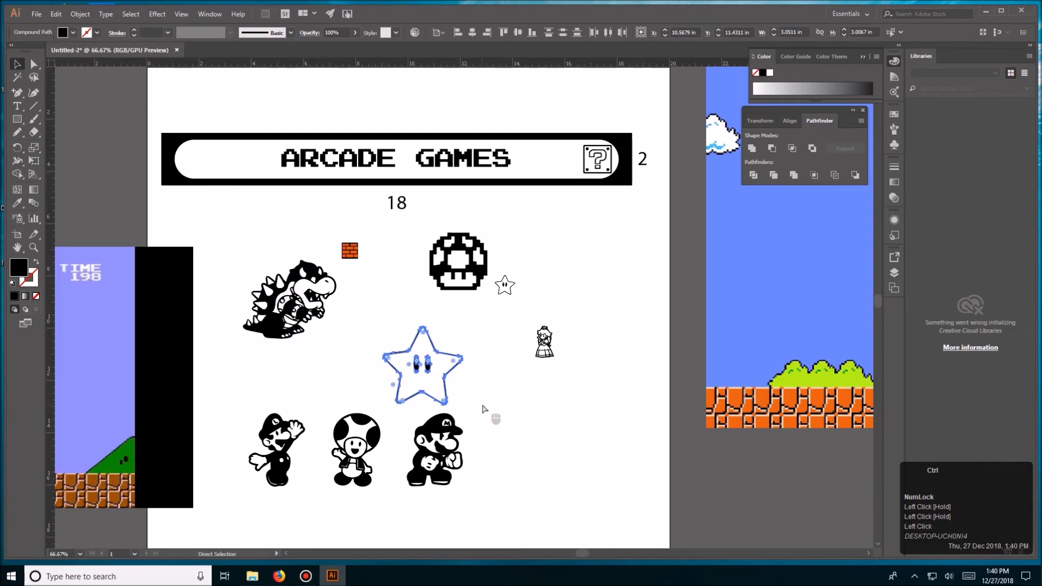
left_click_drag(399, 480, 439, 489)
left_click(509, 466)
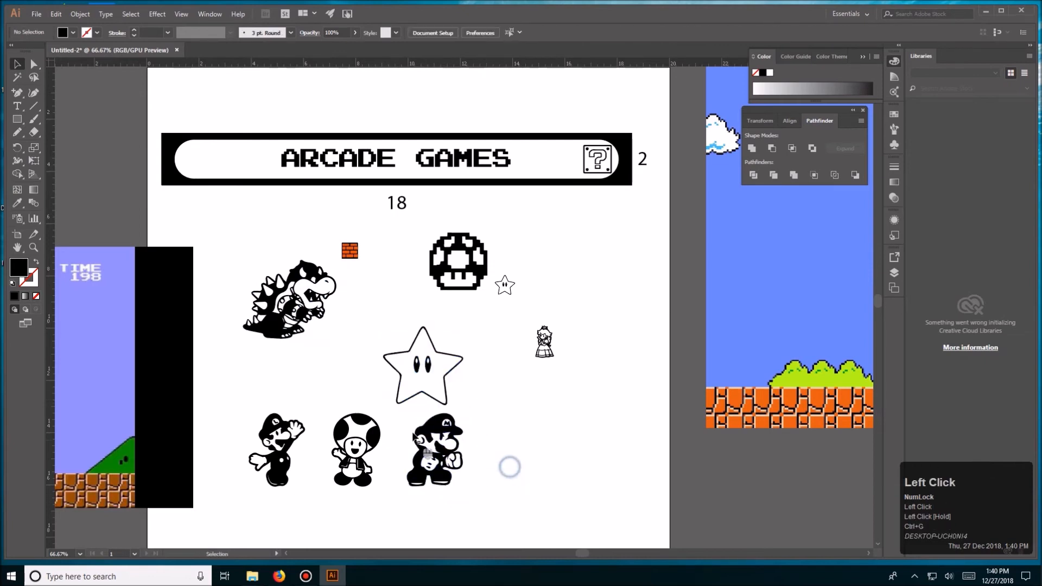
left_click_drag(400, 410, 472, 495)
key("ctrl+g")
left_click_drag(372, 415, 365, 393)
key("ctrl+z")
left_click(357, 382)
left_click_drag(362, 449, 333, 394)
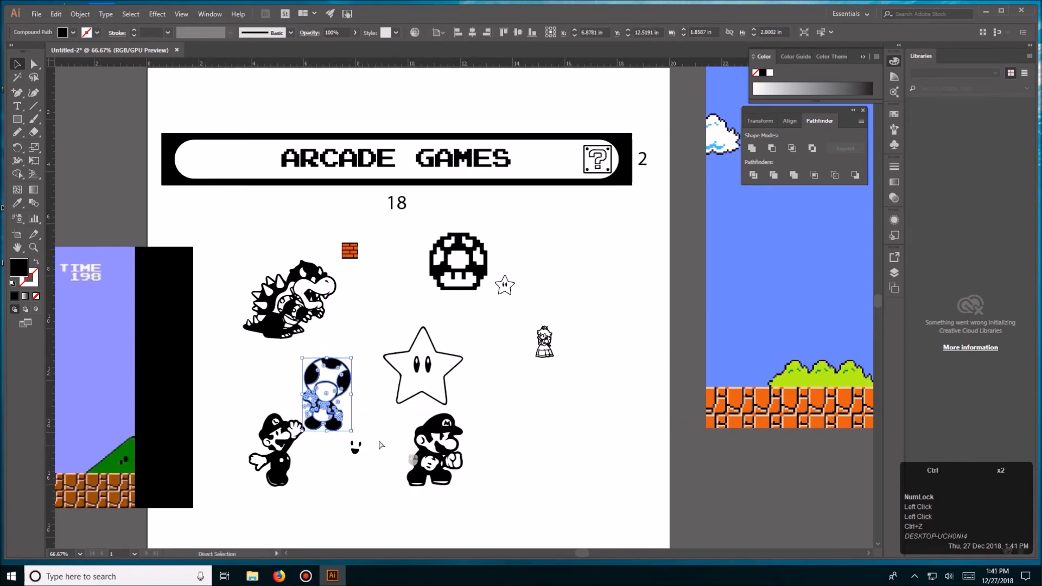
key("ctrl+z")
- Group the pieces of Toad, and group the pieces of Luigi separately
left_click(334, 412)
left_click_drag(392, 492, 390, 494)
key("ctrl+g")
left_click(267, 399)
left_click(212, 399)
left_click_drag(306, 505, 306, 505)
key("ctrl+g")
left_click(313, 394)
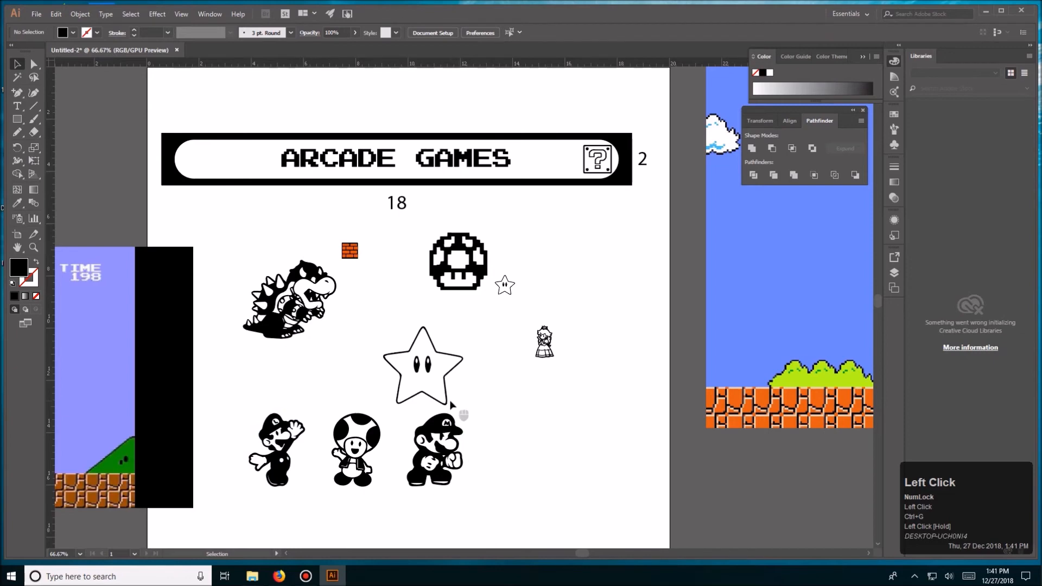
- Widen the letter spacing of the ARCADE GAMES text on the marquee plate
key("ctrl+equal")
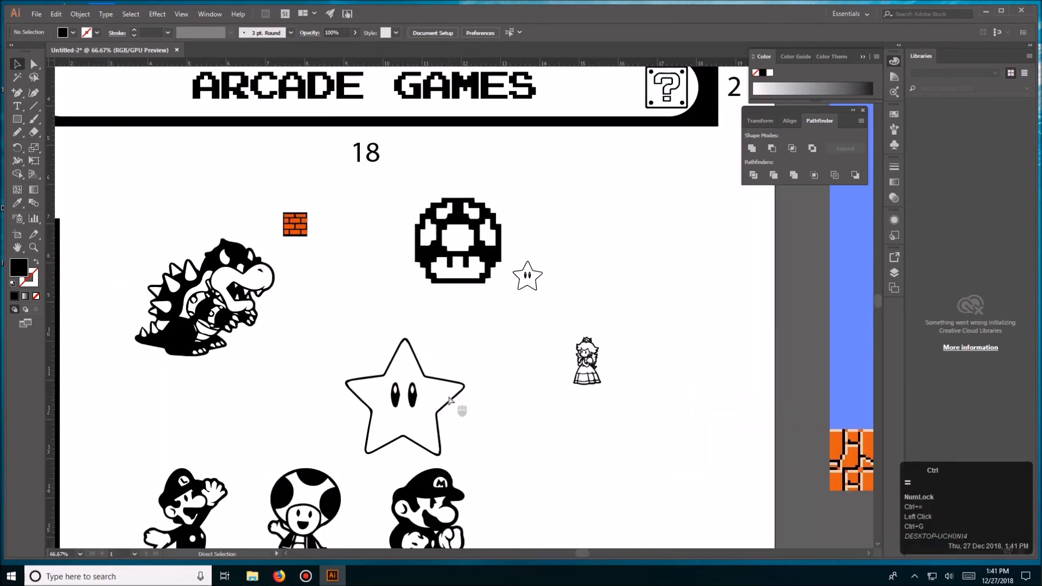
left_click_drag(475, 347, 489, 442)
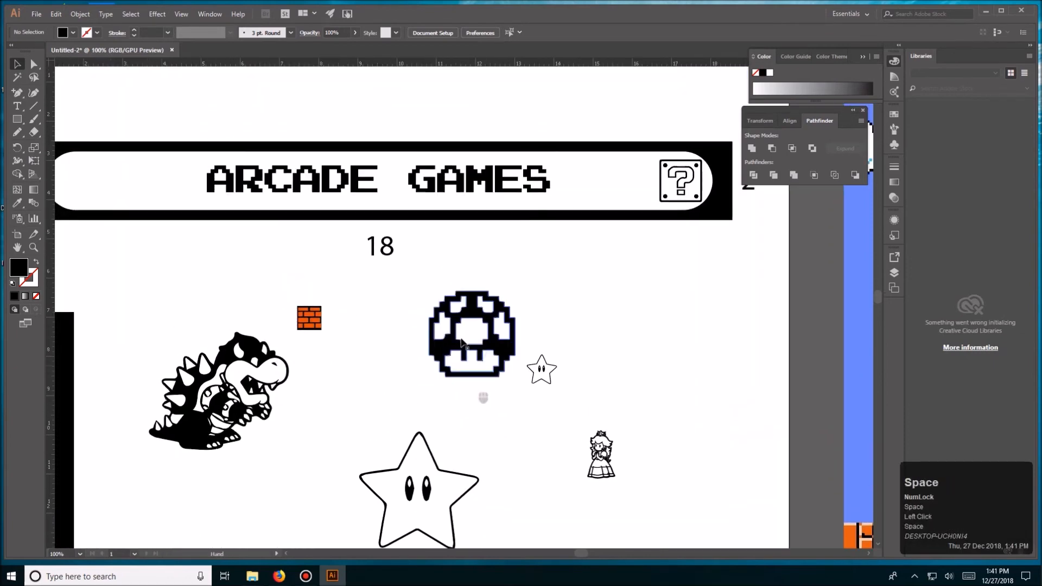
key("ctrl+minus")
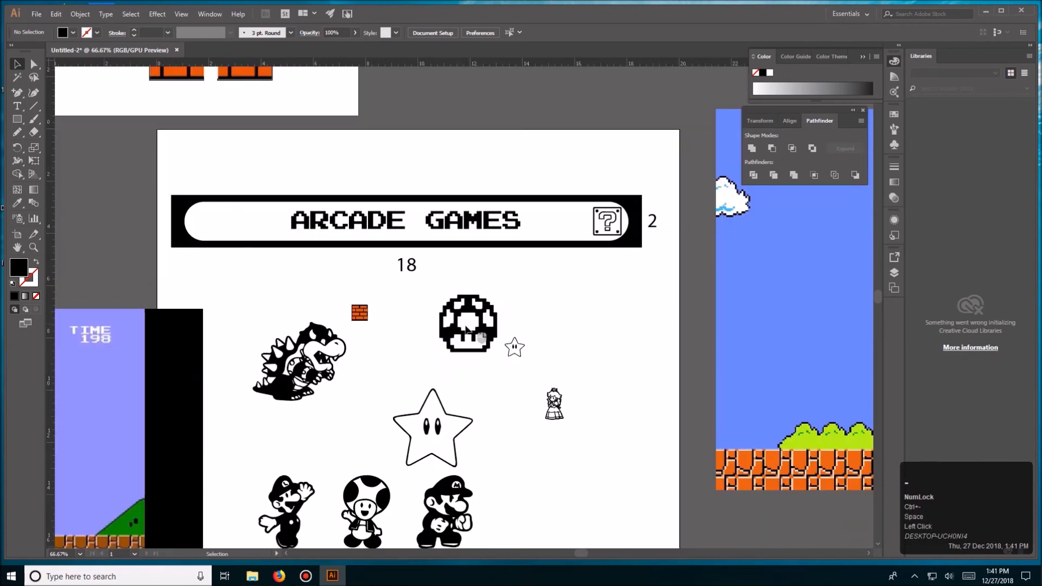
left_click(446, 402)
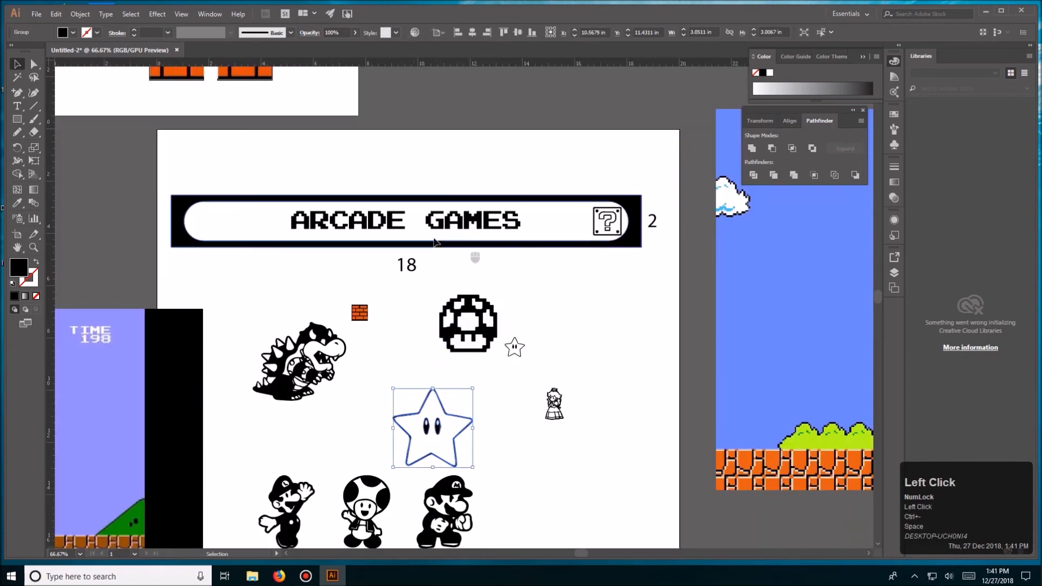
double_click(456, 219)
key("alt+Right")
key("alt+Right")
key("alt+Right")
key("alt+Right")
key("alt+Right")
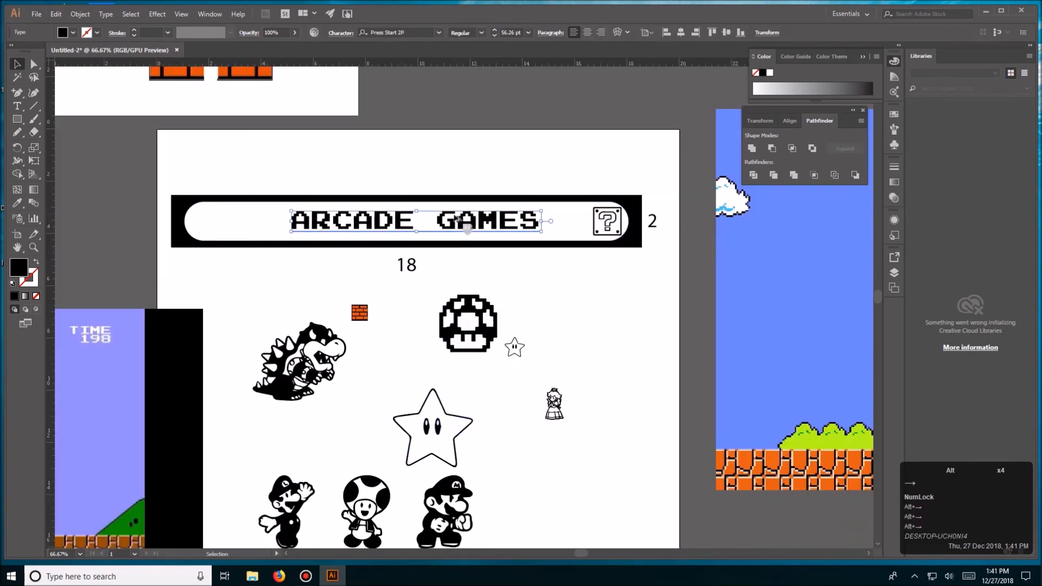
- Move the ARCADE GAMES text up inside the white rounded area and centre it horizontally on the plate
key("Up")
key("Up")
key("Up")
key("Up")
key("Up")
key("Up")
key("Up")
key("Up")
key("Up")
key("Up")
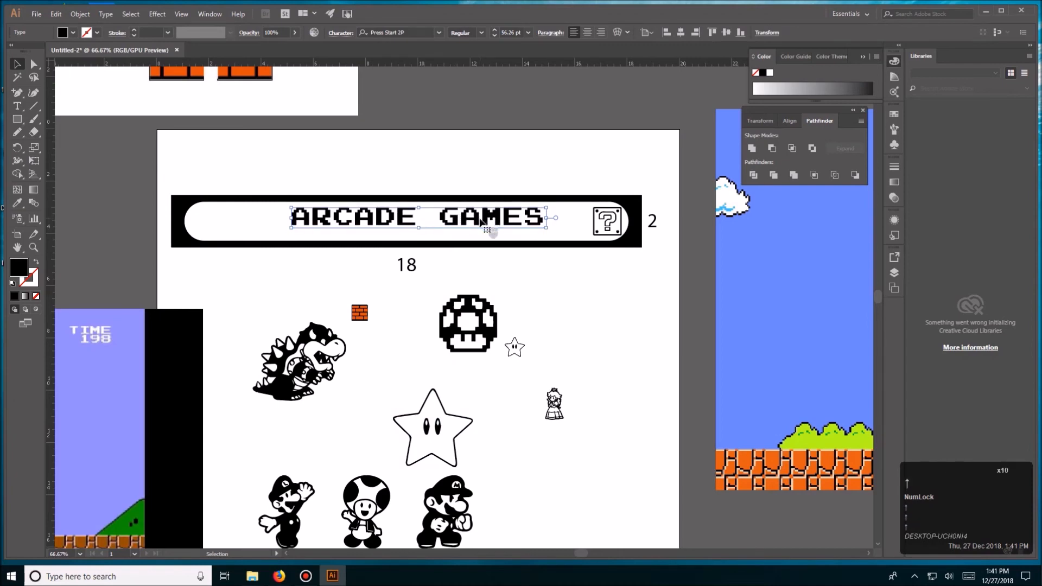
left_click_drag(485, 218, 484, 216)
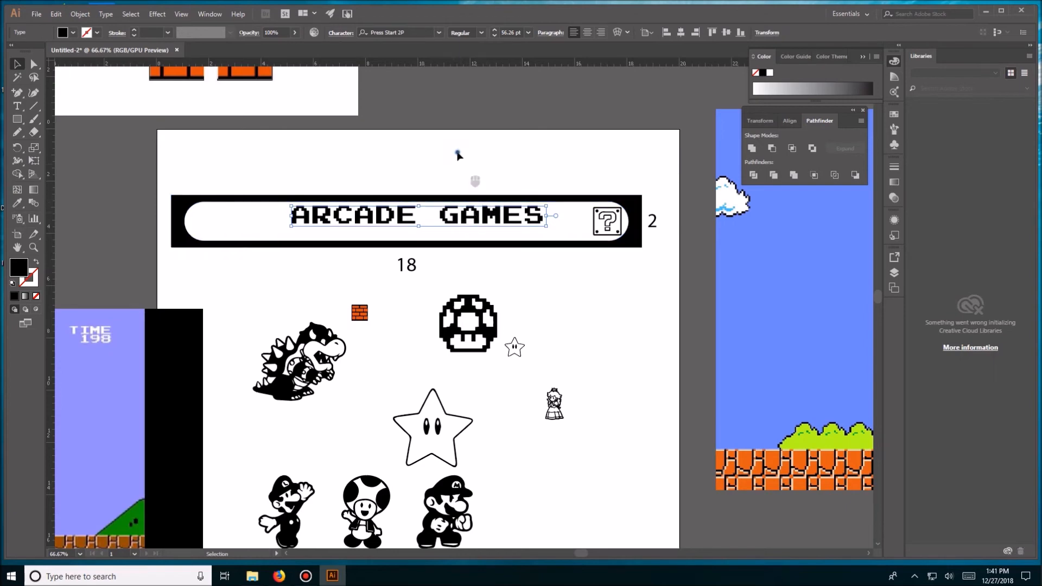
left_click_drag(457, 153, 557, 206)
left_click(562, 200)
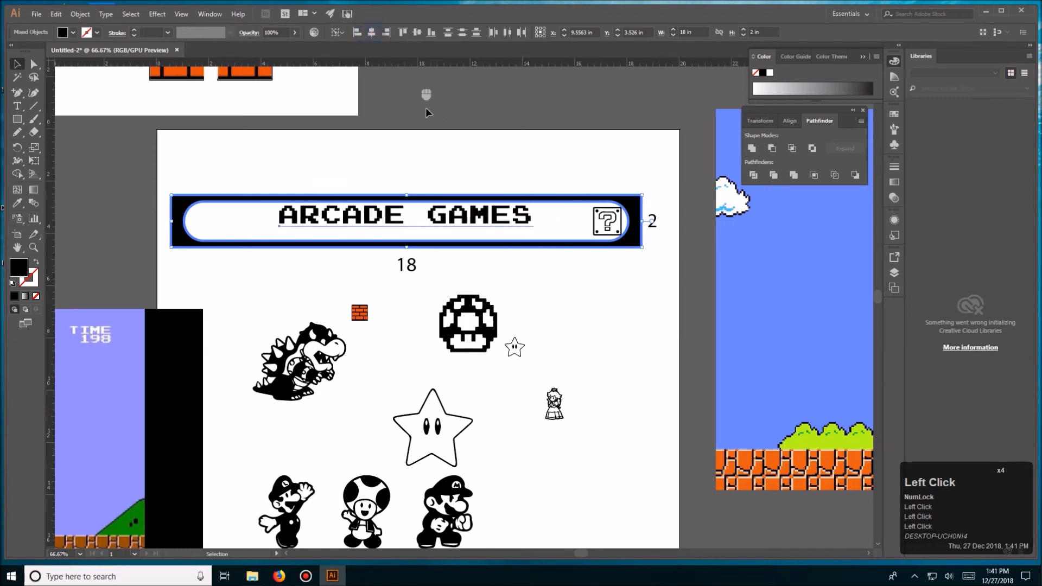
key("v")
left_click(439, 141)
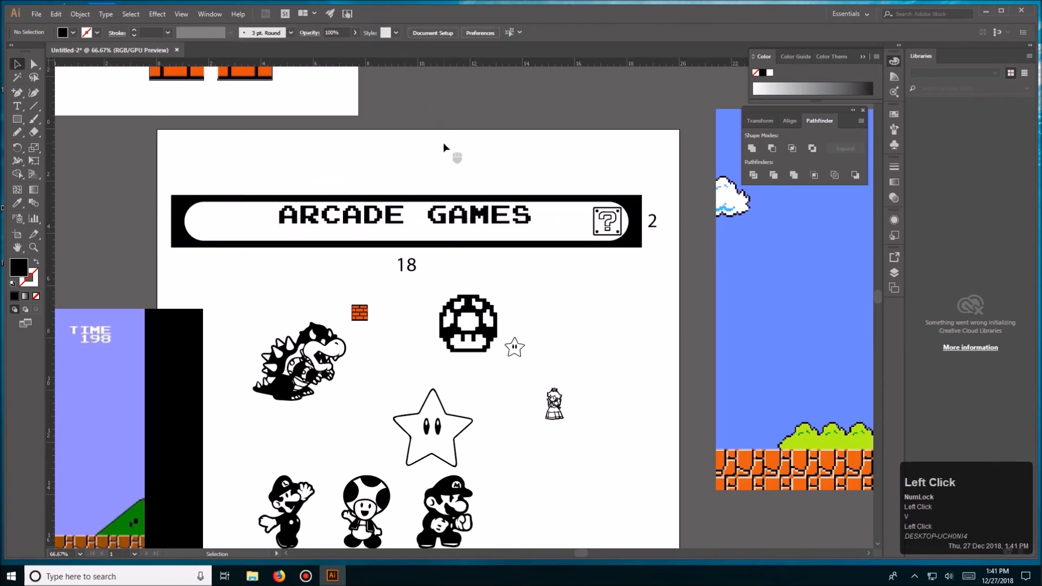
- Spread out Luigi, Mario, the large star, Toad and Bowser in the space below the marquee plate
left_click_drag(295, 497, 292, 475)
left_click(370, 486)
left_click_drag(453, 508, 490, 463)
left_click(428, 427)
left_click_drag(428, 427, 413, 388)
left_click(423, 451)
left_click_drag(374, 495, 361, 444)
left_click(418, 450)
left_click(417, 450)
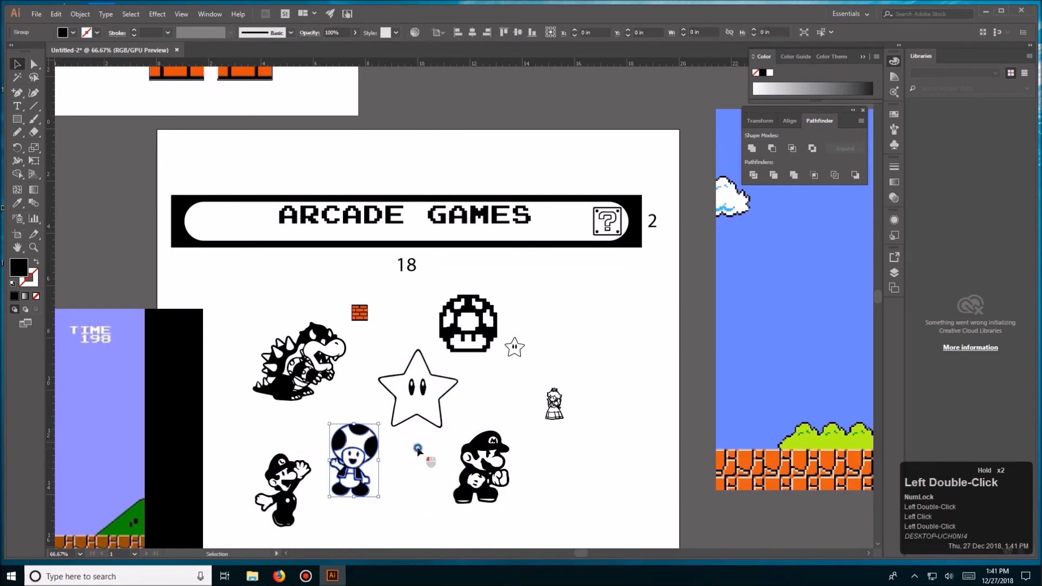
left_click_drag(298, 369, 301, 362)
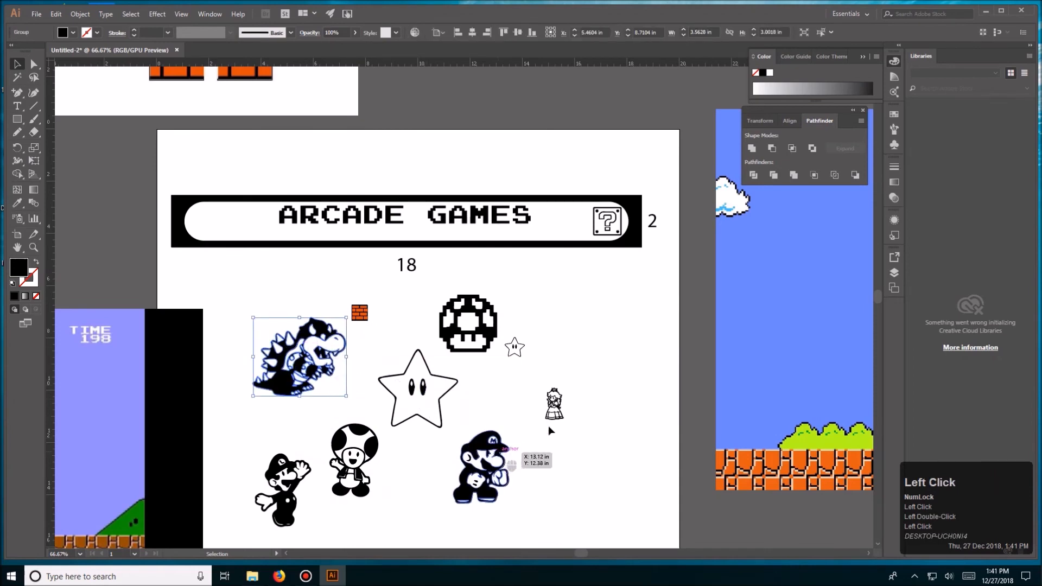
left_click(573, 421)
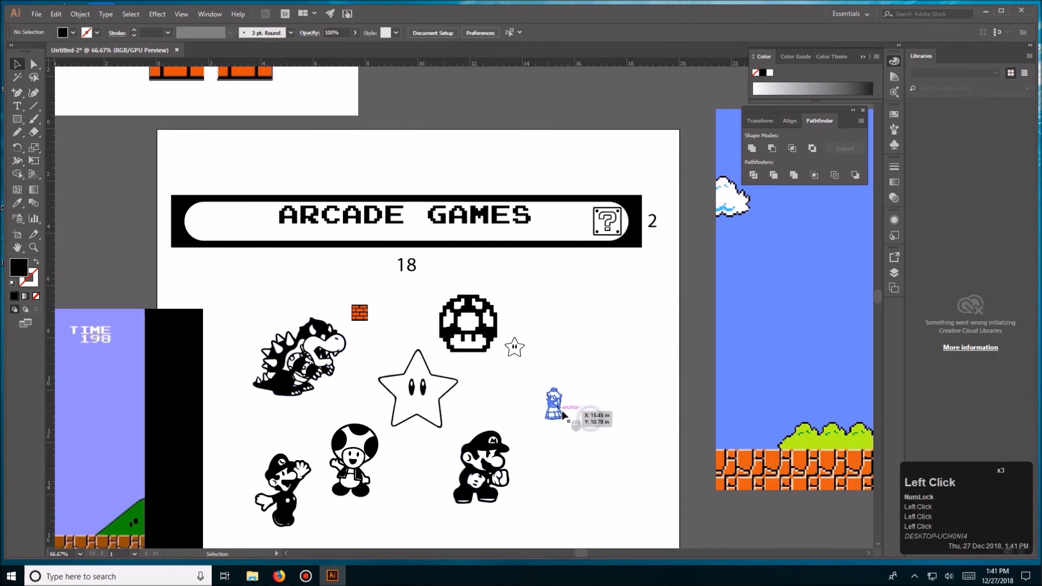
- Move the question-mark block out below the marquee and place the princess at the plate's right end instead
left_click_drag(556, 405, 584, 223)
mouse_move(609, 229)
left_mouse_down()
mouse_move(588, 345)
mouse_move(607, 228)
left_mouse_up()
left_click(614, 275)
- Scale Bowser down and place him inside the left end of the marquee's white area
key("space")
left_click_drag(614, 275, 607, 320)
key("ctrl+=")
key("space")
left_click_drag(328, 370, 395, 365)
left_click_drag(281, 437, 208, 244)
left_click_drag(271, 197, 170, 237)
left_click(248, 312)
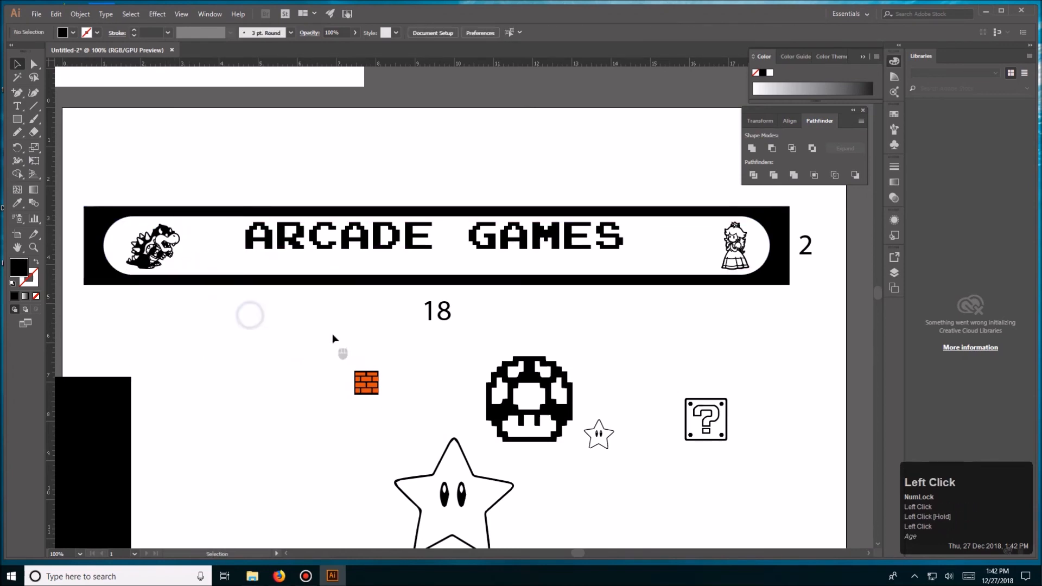
- Scale Mario down and place him beside Bowser inside the marquee's white area
key("space")
left_click_drag(320, 327, 319, 268)
left_click_drag(241, 528, 236, 374)
left_click_drag(543, 534, 298, 389)
left_click(298, 384)
left_click_drag(191, 321, 191, 321)
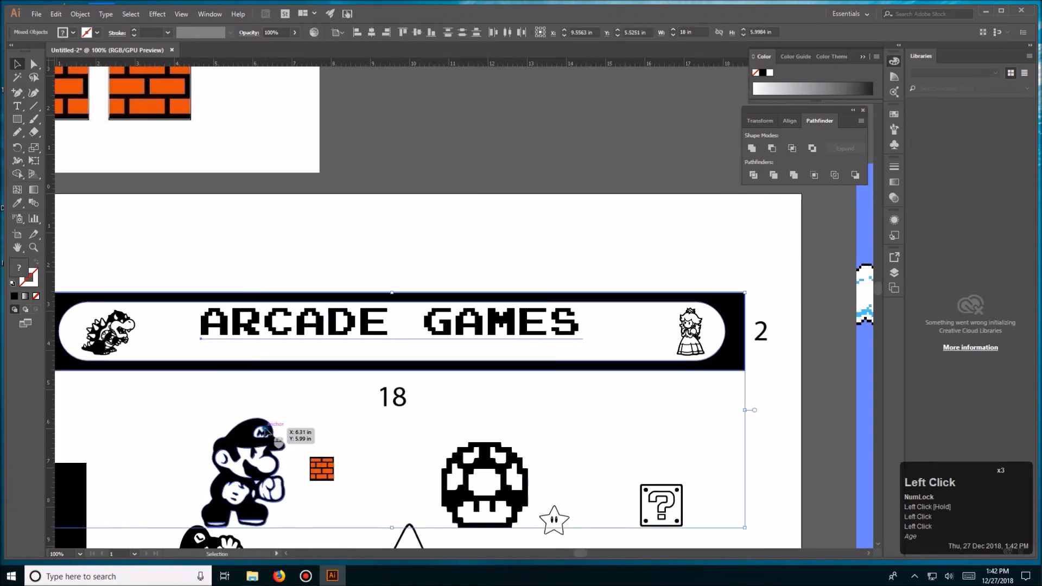
left_click_drag(287, 429, 352, 306)
left_click(258, 429)
- Scale the mushroom down and place it beneath the word ARCADE inside the marquee
key("space")
- Shrink the large star and place it in the gap between ARCADE and GAMES
key("space")
left_click(528, 378)
left_click_drag(575, 329, 291, 239)
left_click(311, 275)
left_click(304, 274)
key("space")
left_click_drag(373, 291, 340, 262)
left_click(427, 435)
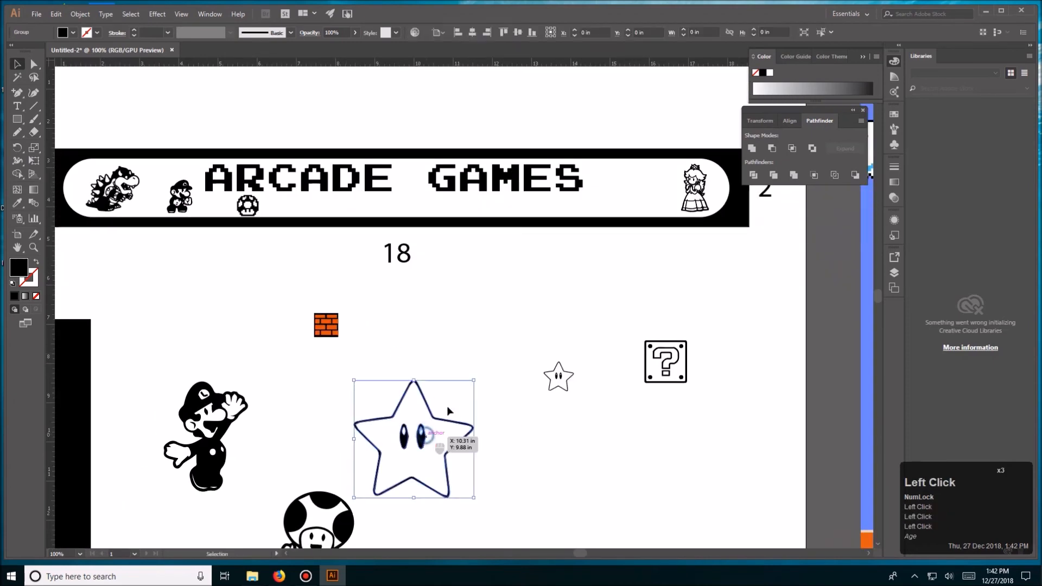
left_click_drag(476, 379, 412, 184)
left_click(451, 261)
key("space")
left_click_drag(451, 261, 444, 373)
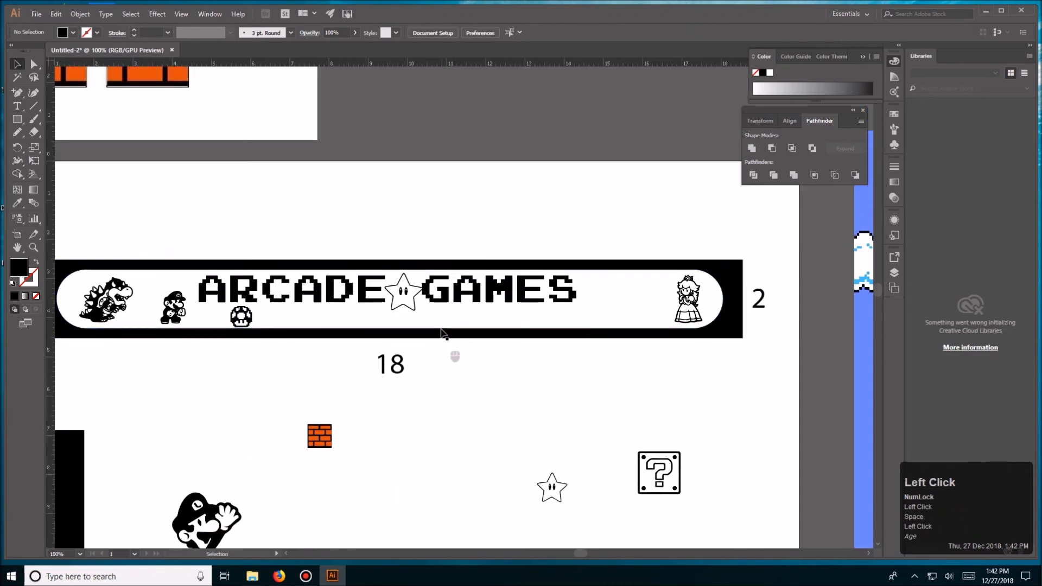
- Try enlarging the star between the words to about 1.16 in wide and giving it a yellow stroke
left_click(413, 308)
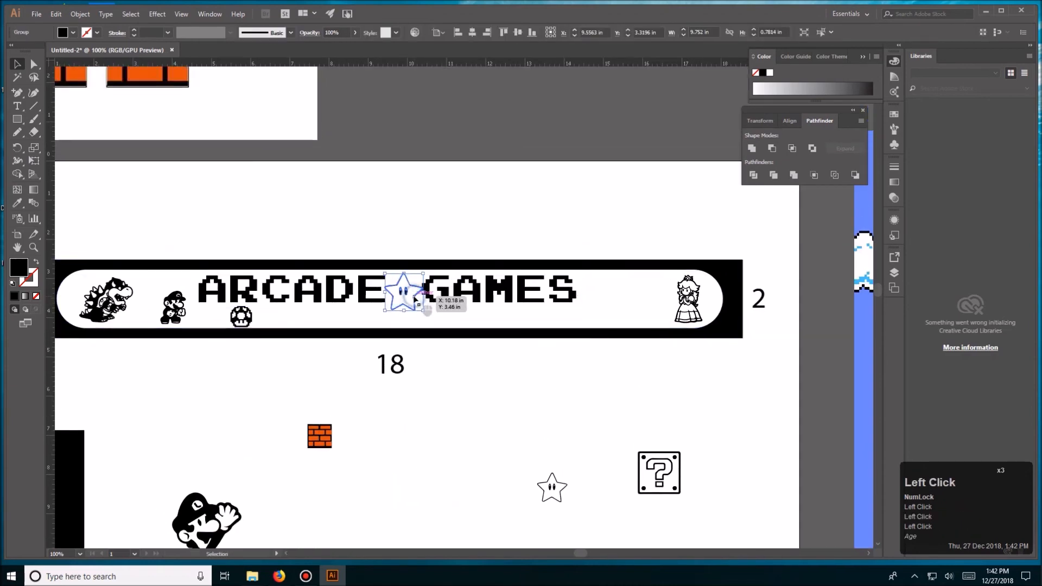
left_click_drag(424, 272, 436, 268)
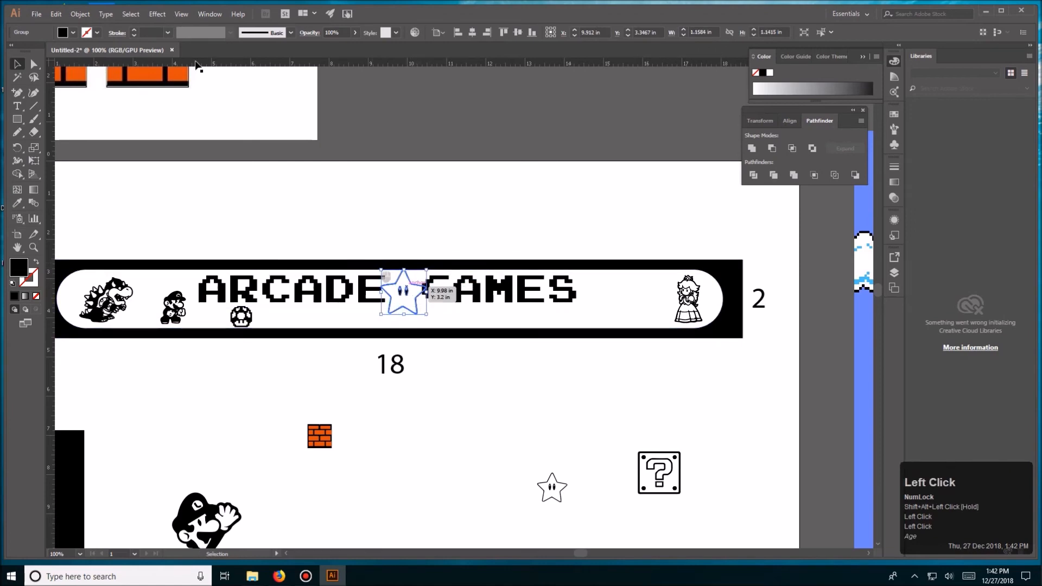
left_click(88, 33)
left_click(51, 54)
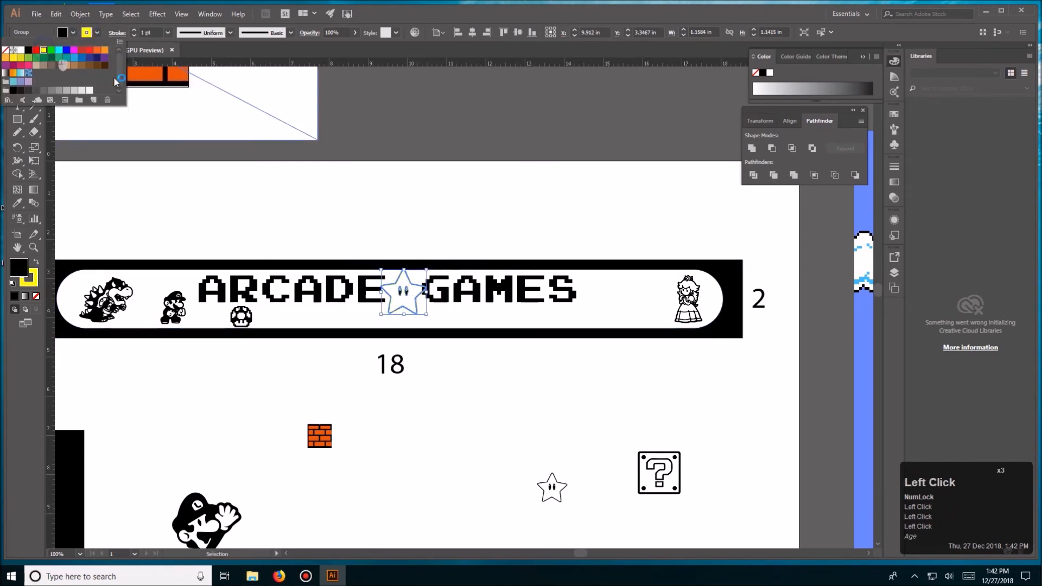
key("v")
left_click(337, 152)
key("ctrl+z")
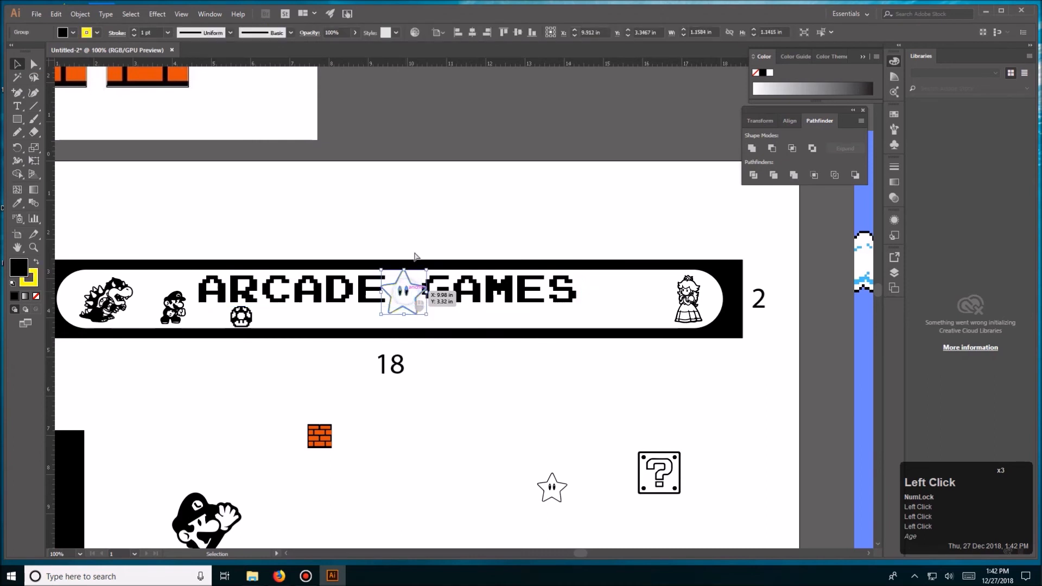
key("v")
- Scale the star down so it fits the gap between ARCADE and GAMES without touching the letters
left_click(419, 313)
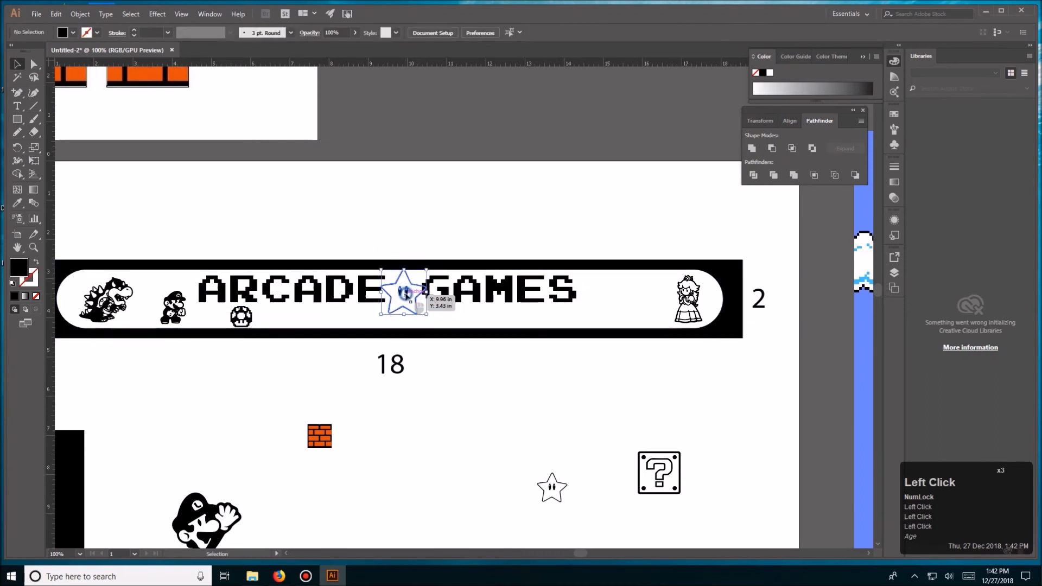
key("space")
left_click_drag(463, 342, 357, 289)
left_click(380, 348)
key("space")
left_click_drag(512, 310, 603, 277)
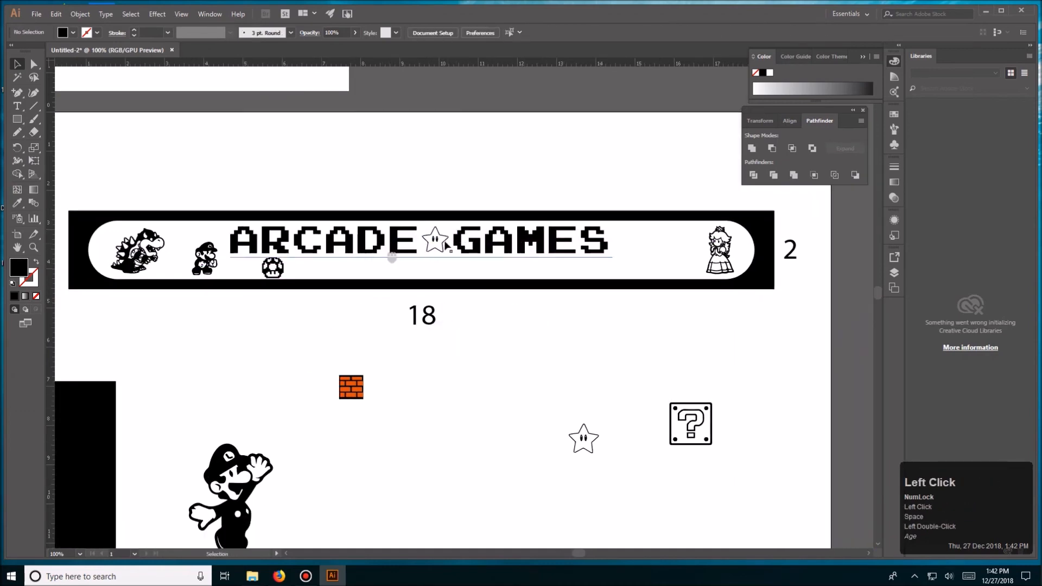
- Scale Luigi down and place him just after the word GAMES on the marquee
key("space")
left_click_drag(417, 407, 376, 408)
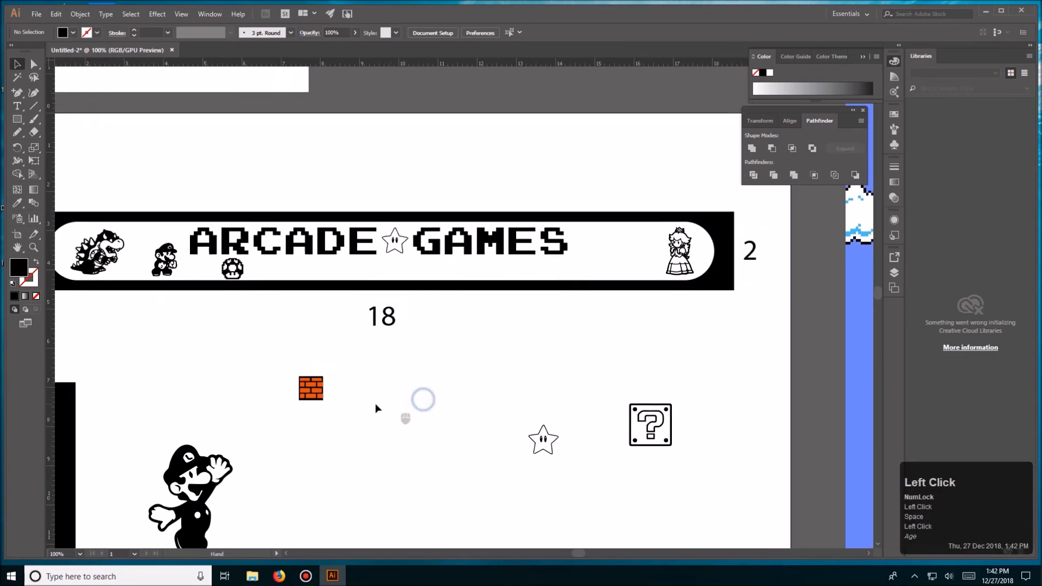
left_click_drag(193, 489, 428, 380)
left_click_drag(477, 327, 593, 258)
- Scale Toad down to a small figure and place him beneath the word GAMES on the marquee
key("space")
left_click_drag(476, 372, 514, 300)
left_click(329, 524)
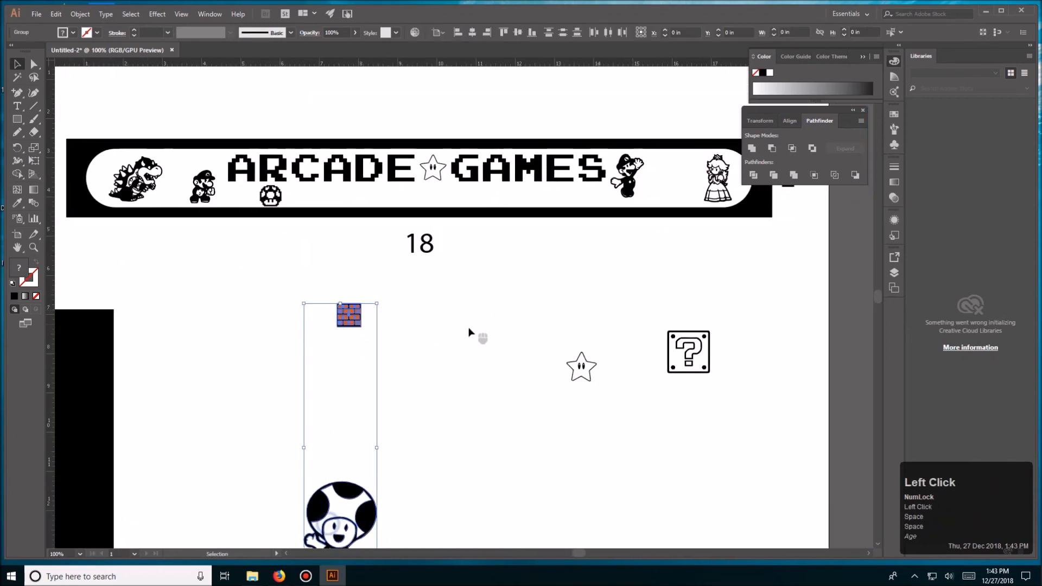
left_click(430, 457)
left_click_drag(350, 489, 461, 303)
key("space")
left_click_drag(507, 271, 452, 294)
left_click(443, 378)
left_click(404, 410)
left_click(429, 416)
left_click(450, 335)
left_click(478, 306)
left_click_drag(446, 386, 505, 391)
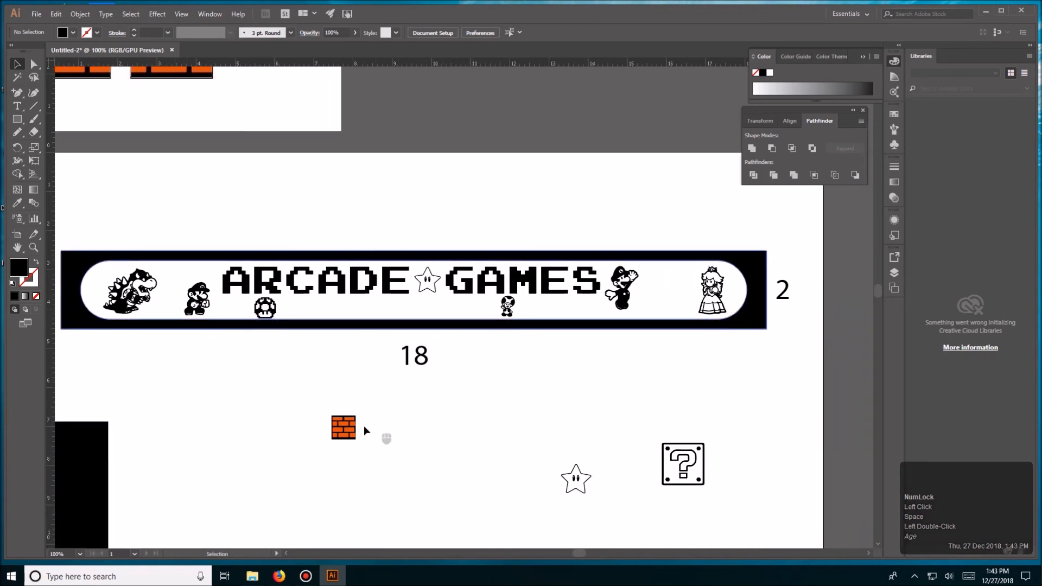
- Shrink the orange brick and place it after GAMES, with Luigi scaled down and positioned beneath it
left_click_drag(343, 429, 624, 304)
left_click(629, 270)
left_click(638, 296)
mouse_move(648, 281)
left_mouse_down()
mouse_move(626, 279)
mouse_move(642, 266)
mouse_move(625, 296)
mouse_move(639, 267)
left_mouse_up()
left_click(654, 272)
left_click(650, 285)
left_click(670, 276)
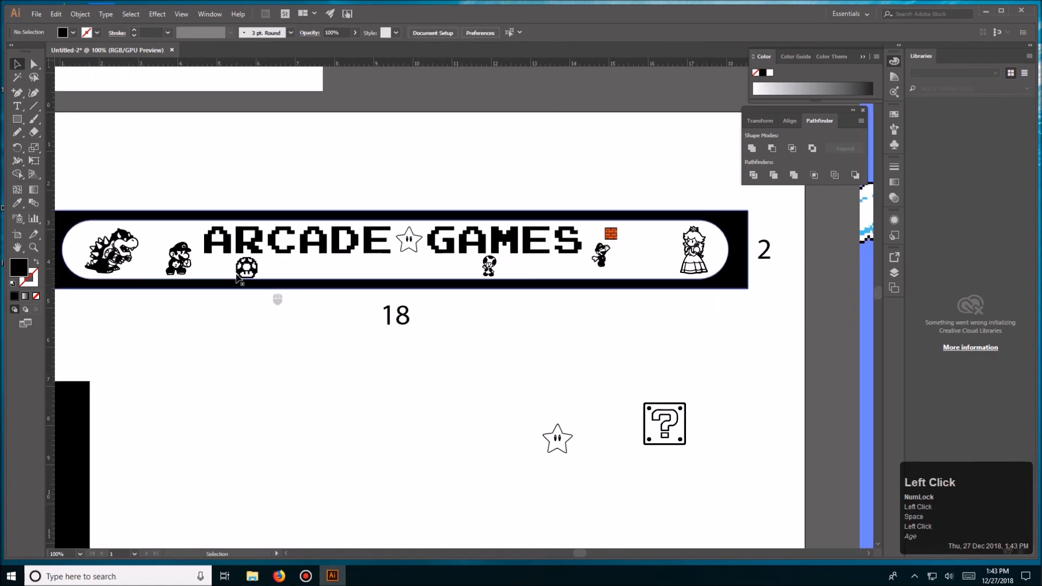
- Move the question-mark block and the small star aside below the marquee, with the star under the block
key("ctrl+minus")
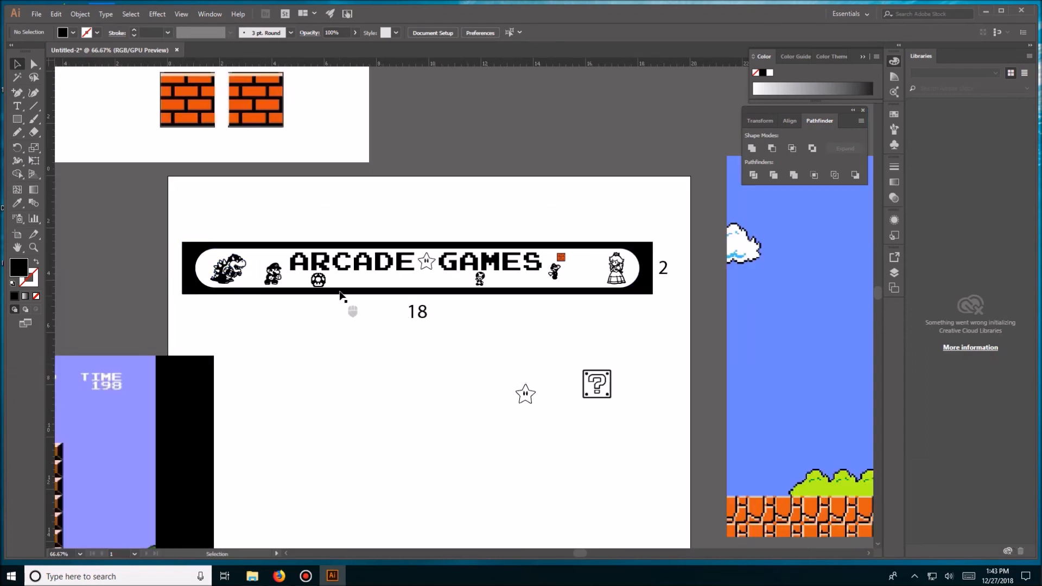
left_click_drag(483, 353, 624, 409)
left_click(642, 400)
left_click_drag(524, 396, 601, 426)
double_click(648, 410)
- Move the linked mario6.jpg level image further onto the artboard below the marquee
key("ctrl+minus")
key("ctrl+minus")
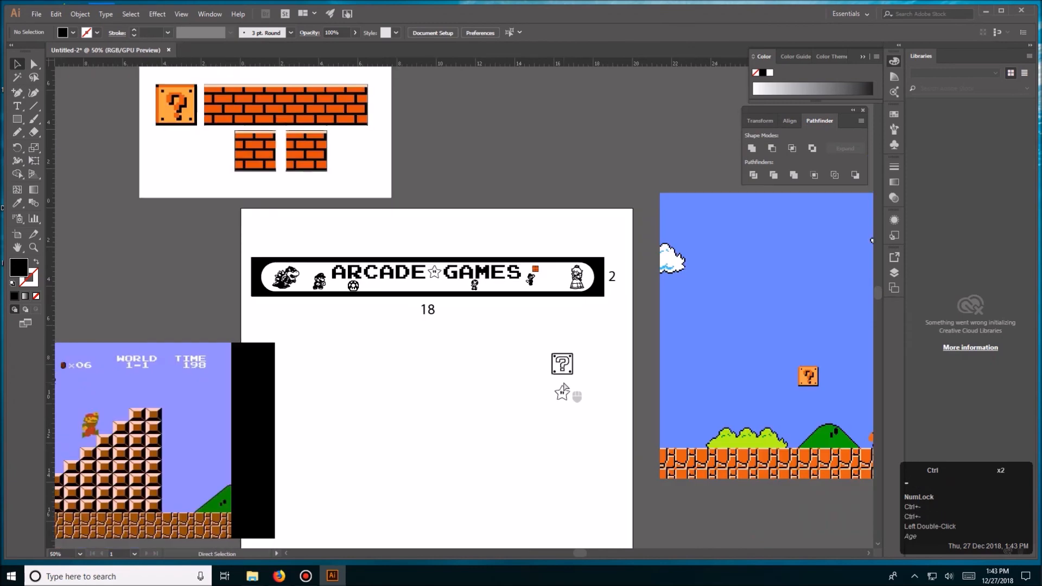
left_click_drag(210, 414, 385, 425)
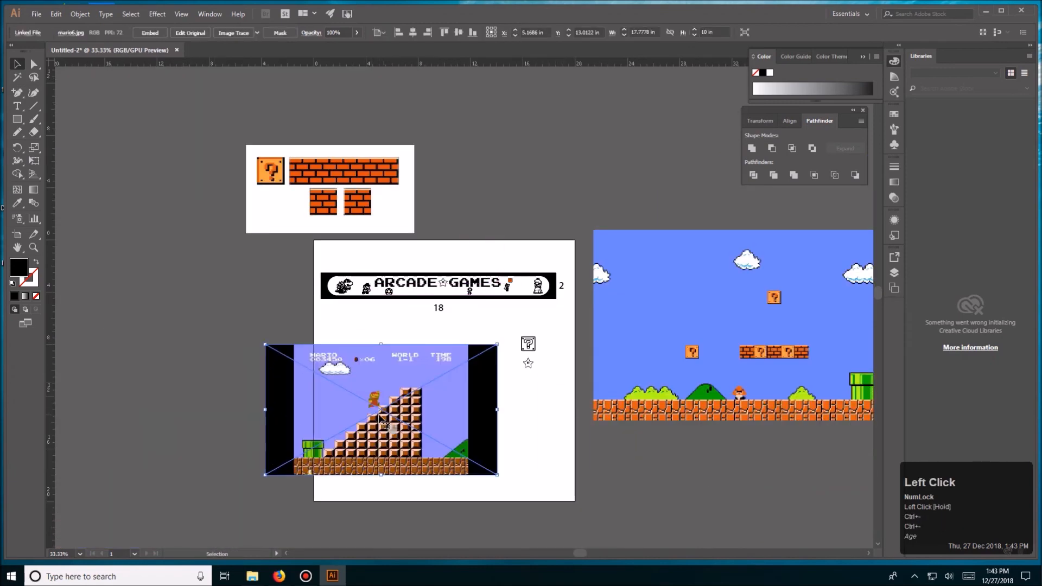
key("ctrl+equal")
key("ctrl+equal")
key("ctrl+equal")
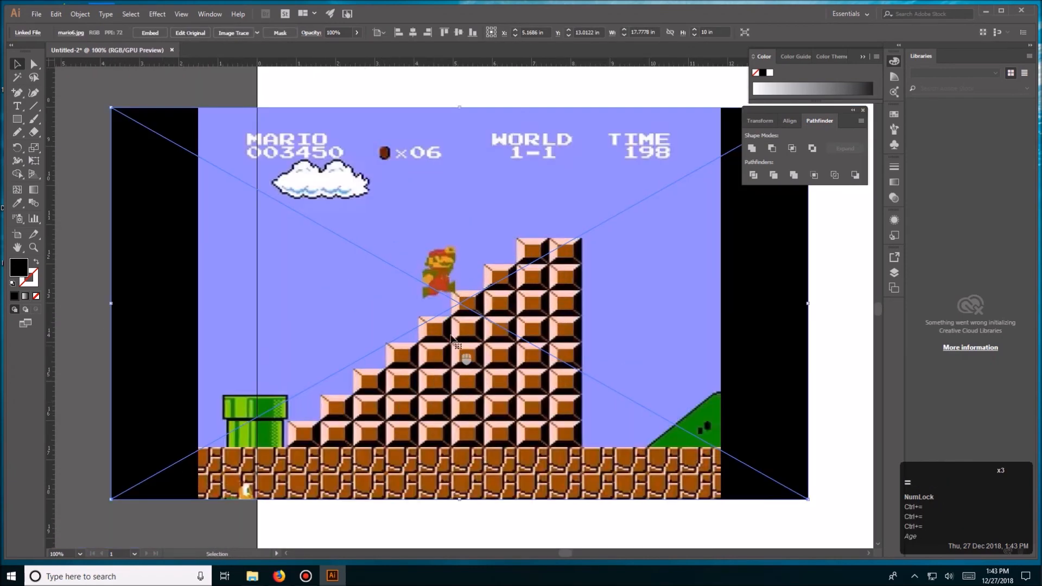
left_click_drag(449, 307, 354, 304)
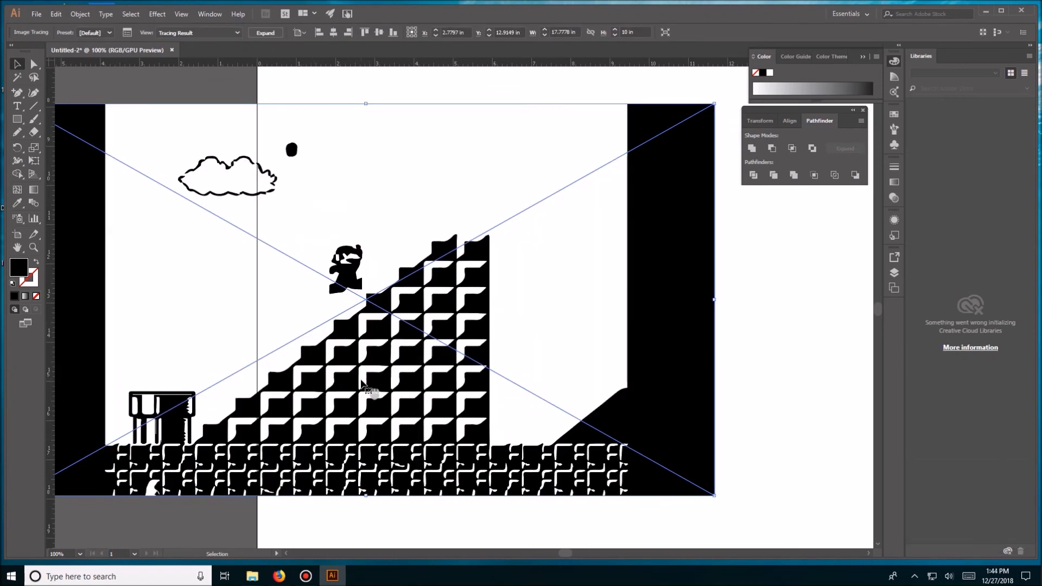
- Undo the first trace, then trace the level image again with the default preset and expand it into paths
key("ctrl+z")
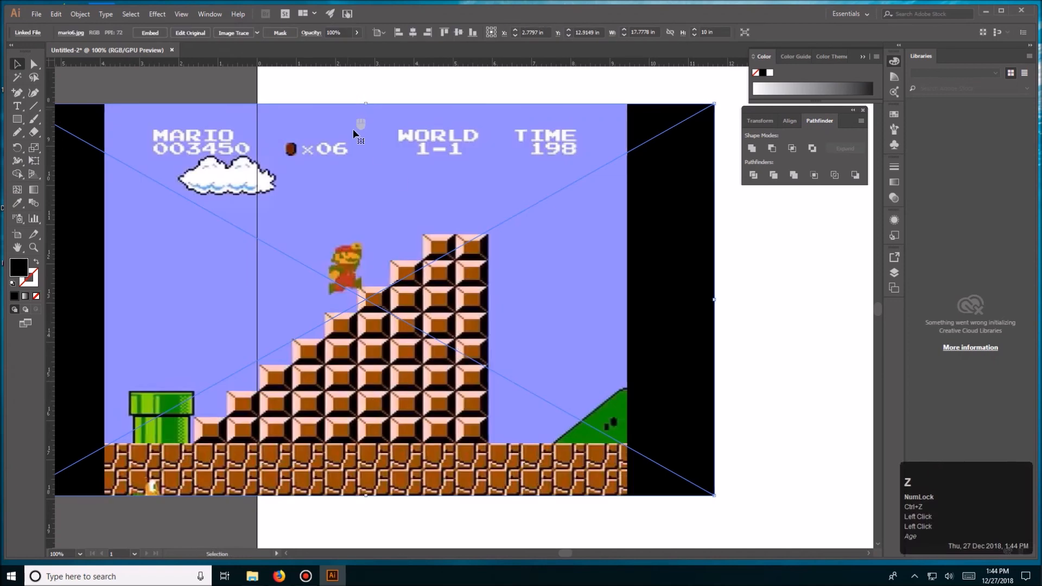
left_click(247, 36)
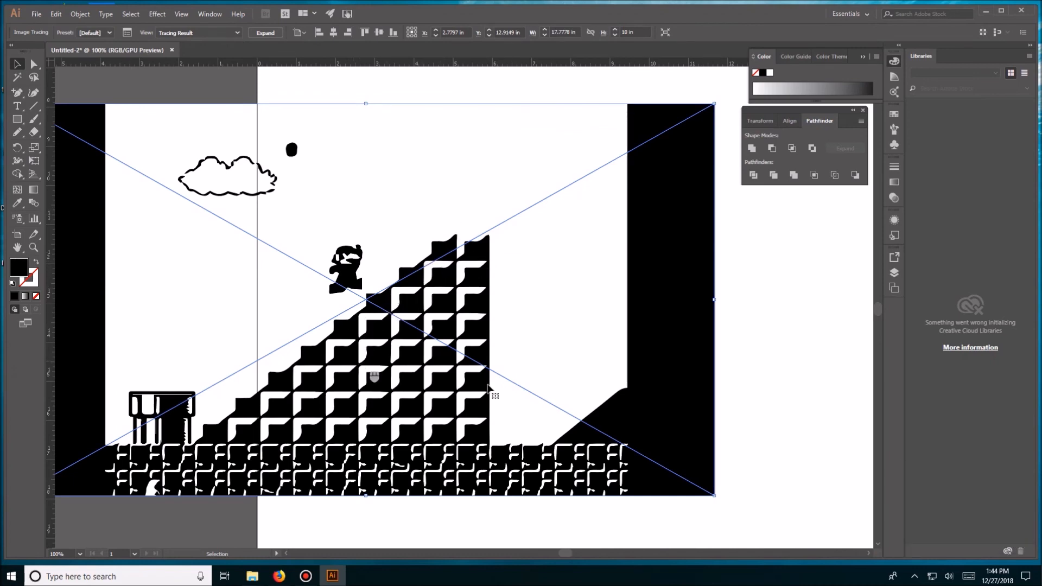
key("v")
left_click(555, 368)
left_click(380, 138)
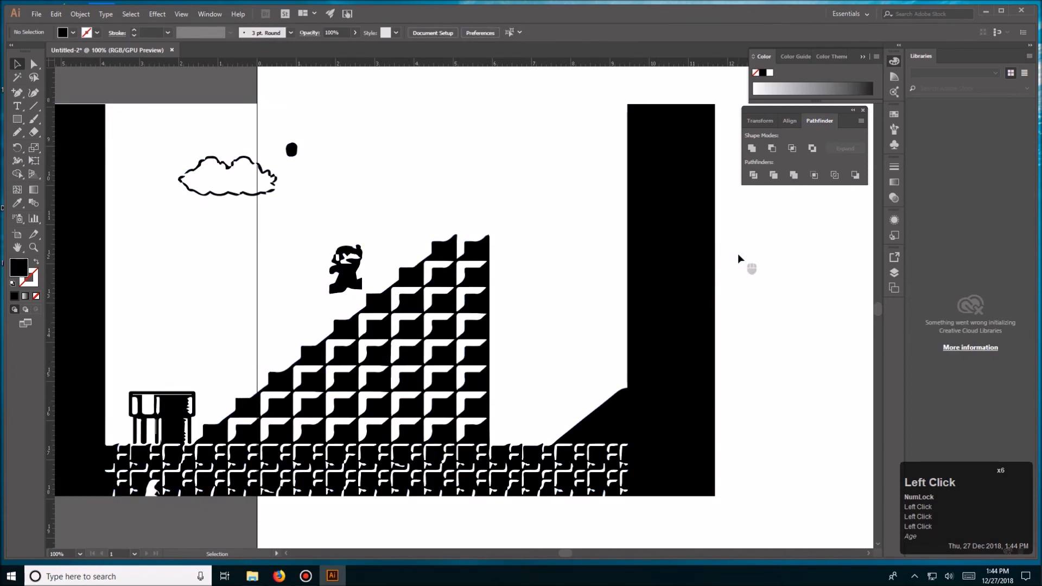
- Delete the white background path behind the traced level artwork
key("a")
left_click(563, 265)
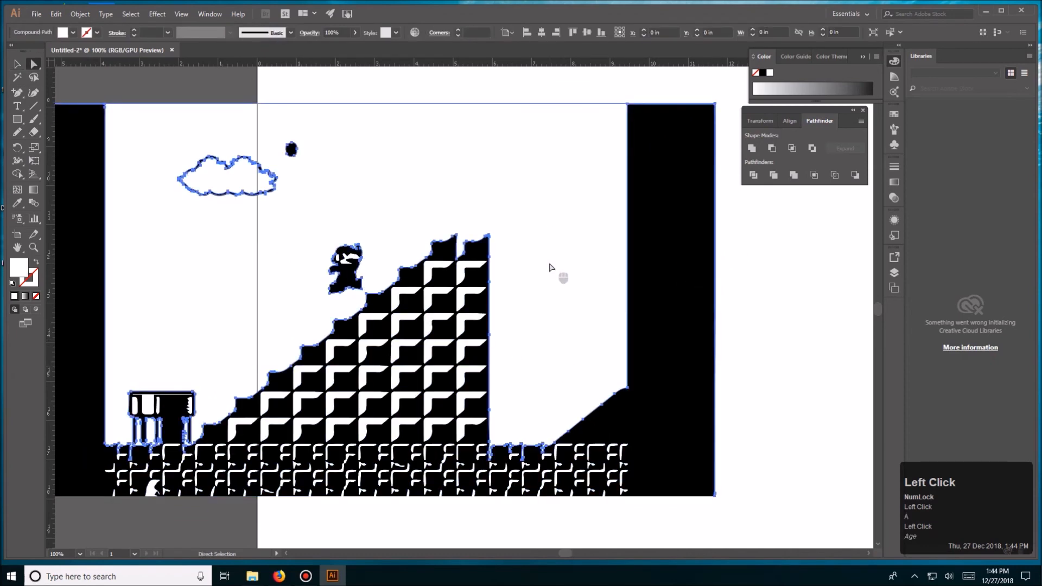
key("Delete")
- Try deleting the large black compound path of the traced level
left_click(636, 261)
key("Delete")
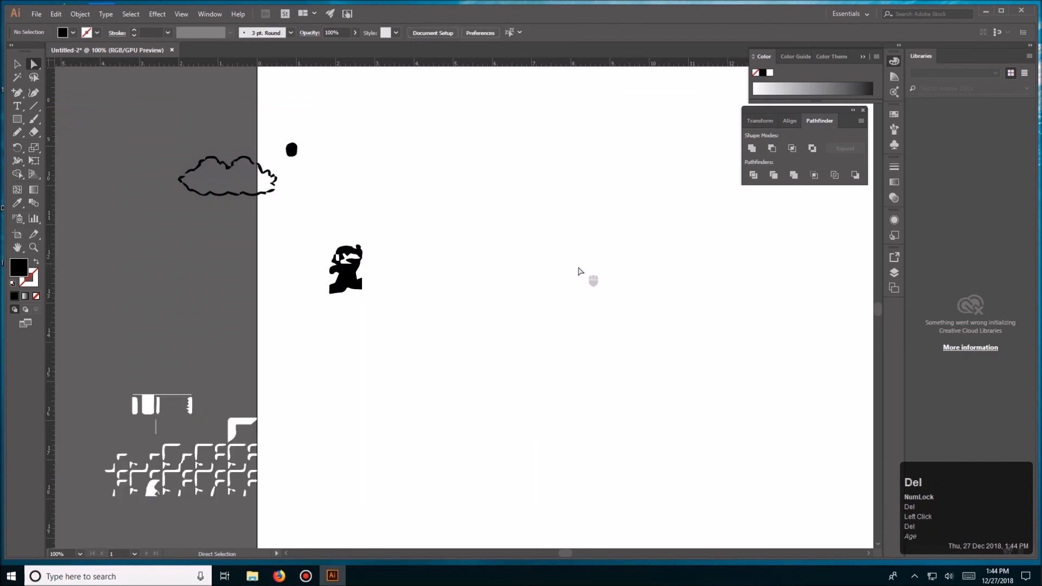
key("ctrl+z")
- Lock the traced level artwork in place
key("v")
left_click(678, 322)
key("ctrl+2")
key("space")
left_click_drag(651, 317, 648, 292)
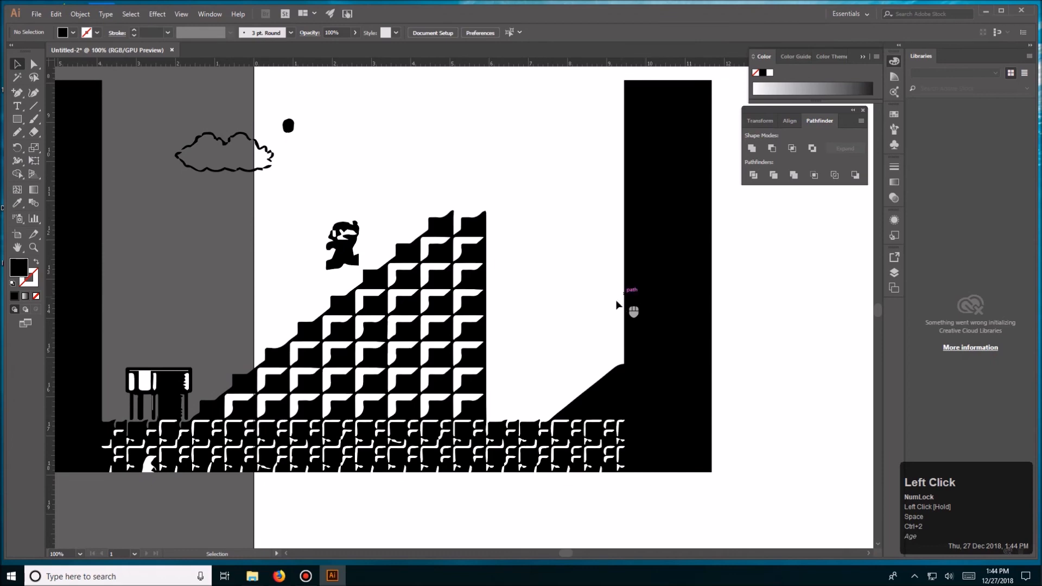
- Draw a closed black stair-shaped path with the Pen tool following the block pyramid's steps, base and vertical side
key("p")
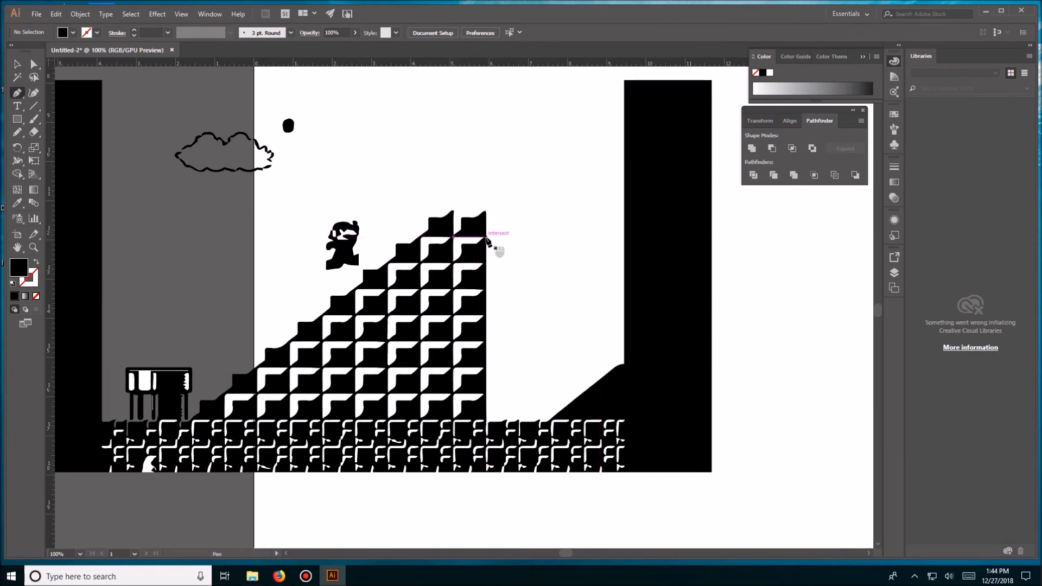
left_click(18, 96)
left_click(486, 237)
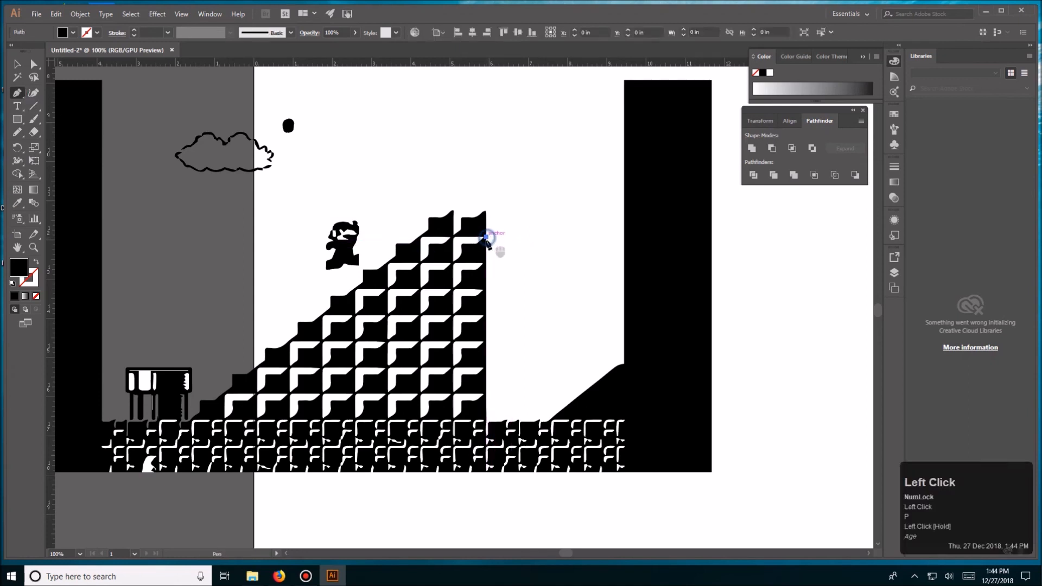
left_click(421, 238, "shift")
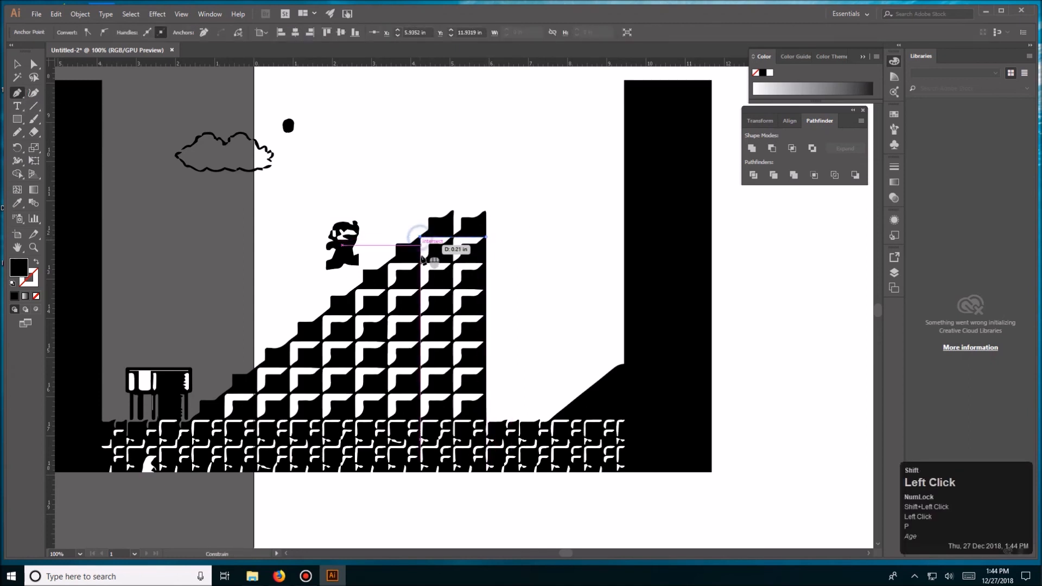
left_click(388, 263, "shift")
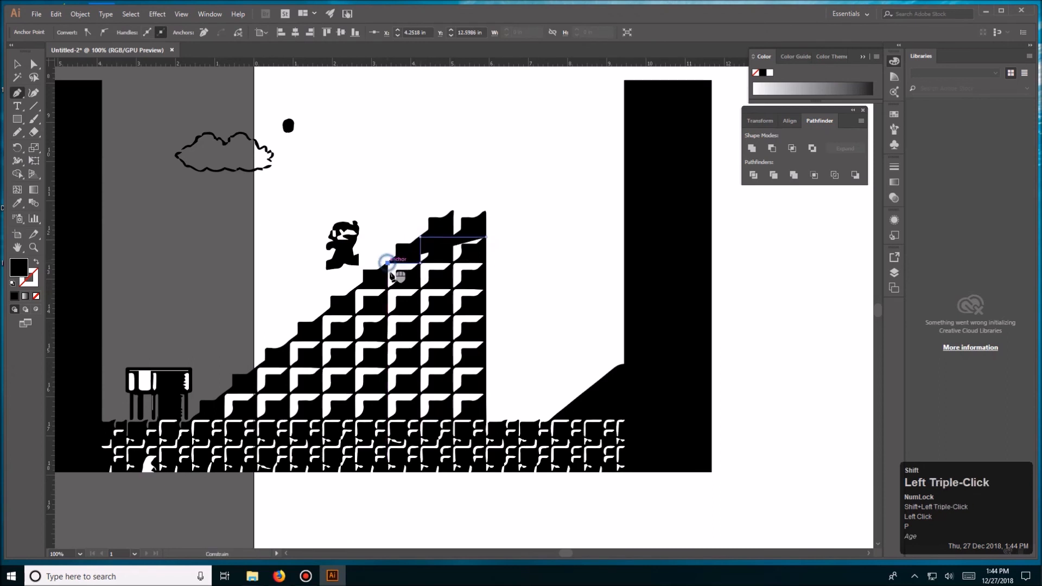
left_click(387, 289, "shift")
left_click(355, 288, "shift")
left_click(356, 318, "shift")
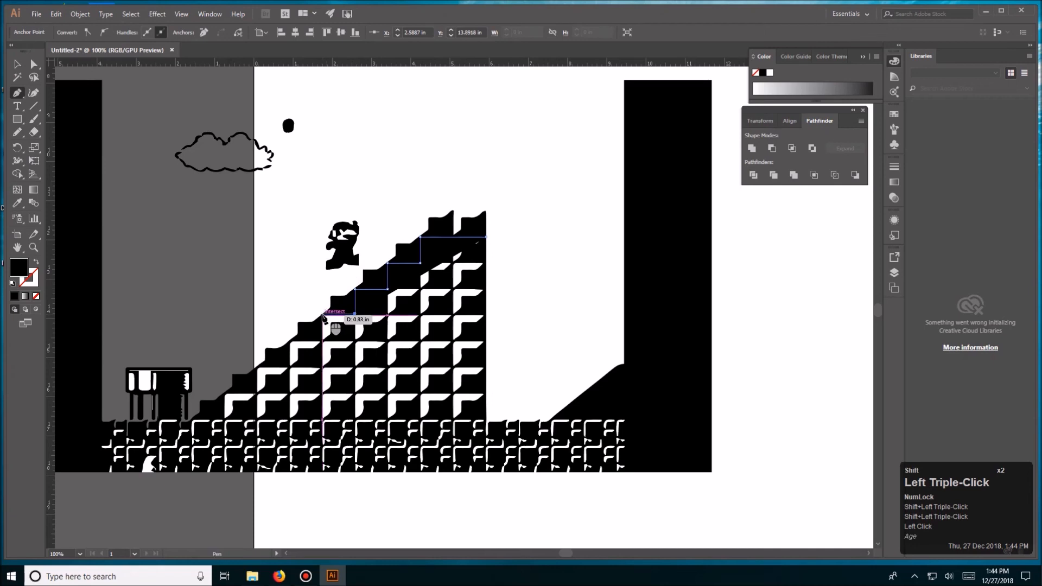
left_click(322, 314, "shift")
left_click(322, 342, "shift")
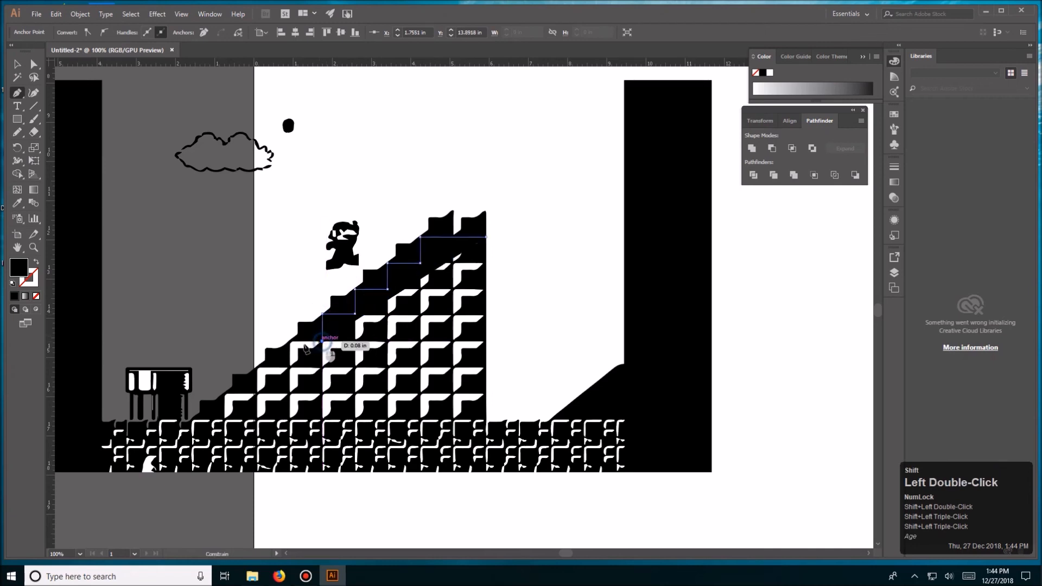
left_click(290, 342, "shift")
left_click(290, 367, "shift")
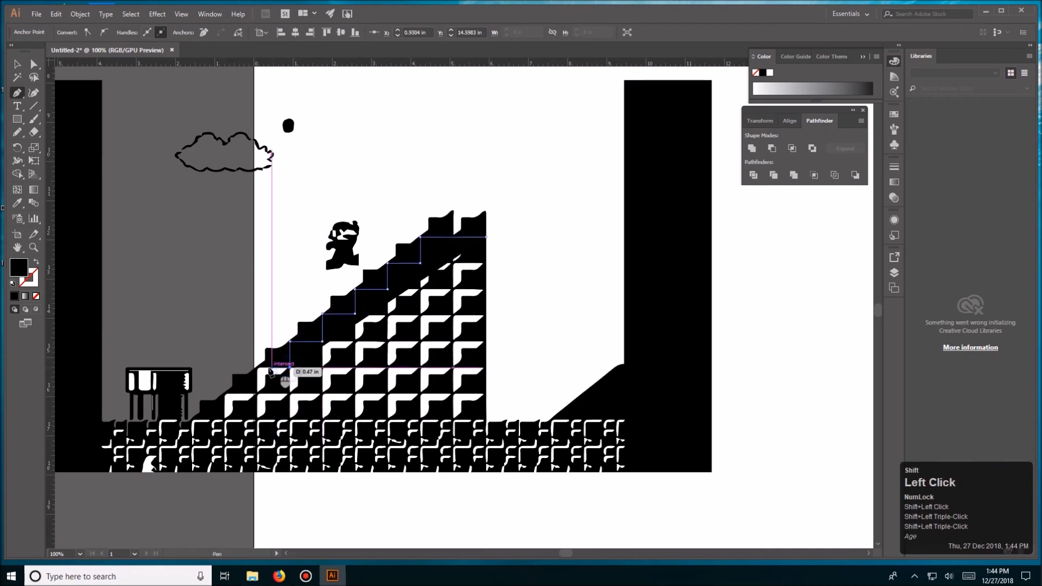
left_click(257, 367, "shift")
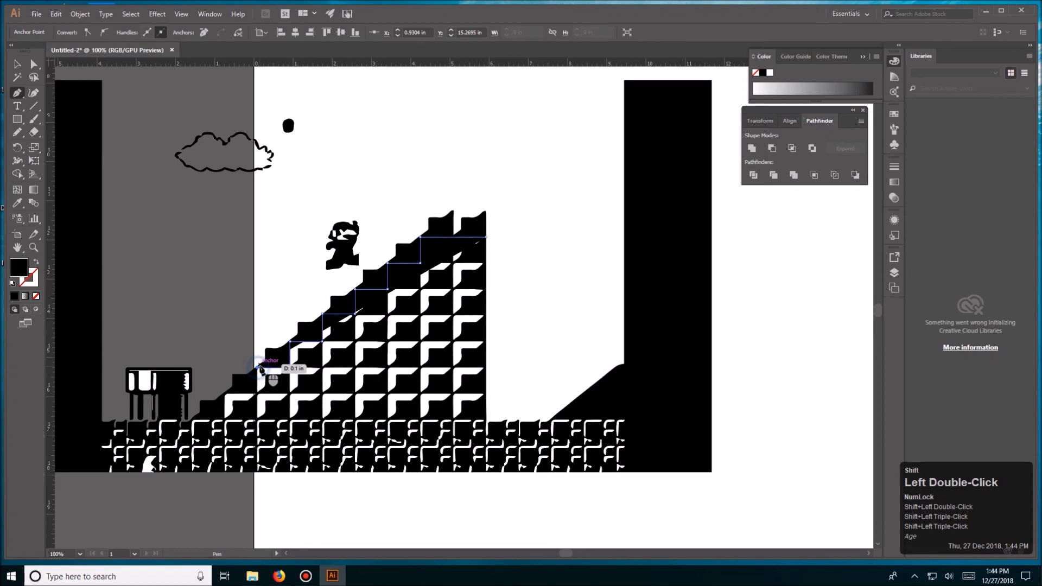
left_click(257, 394, "shift")
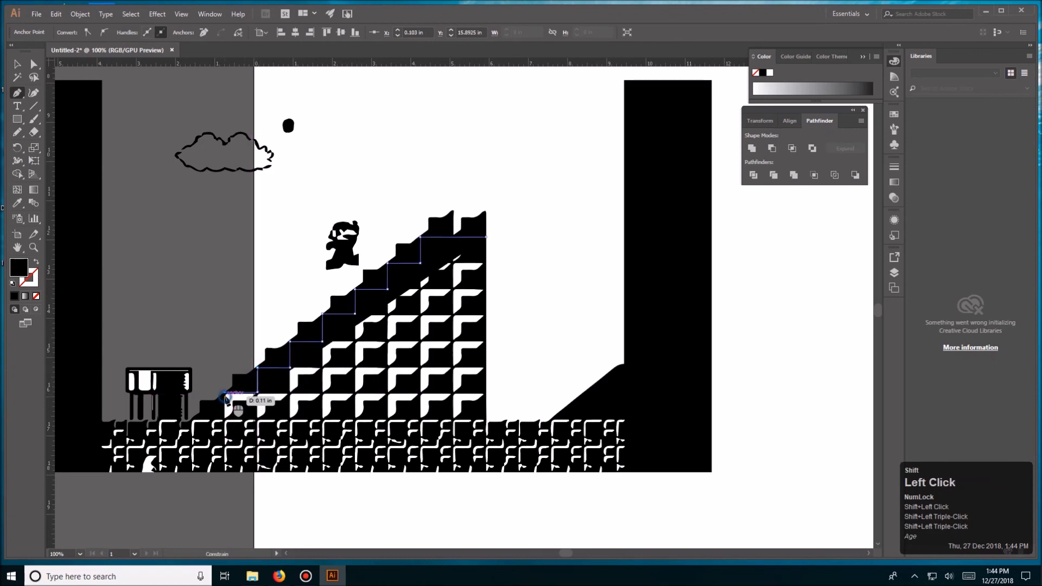
left_click(225, 399, "shift")
left_click(224, 418, "shift")
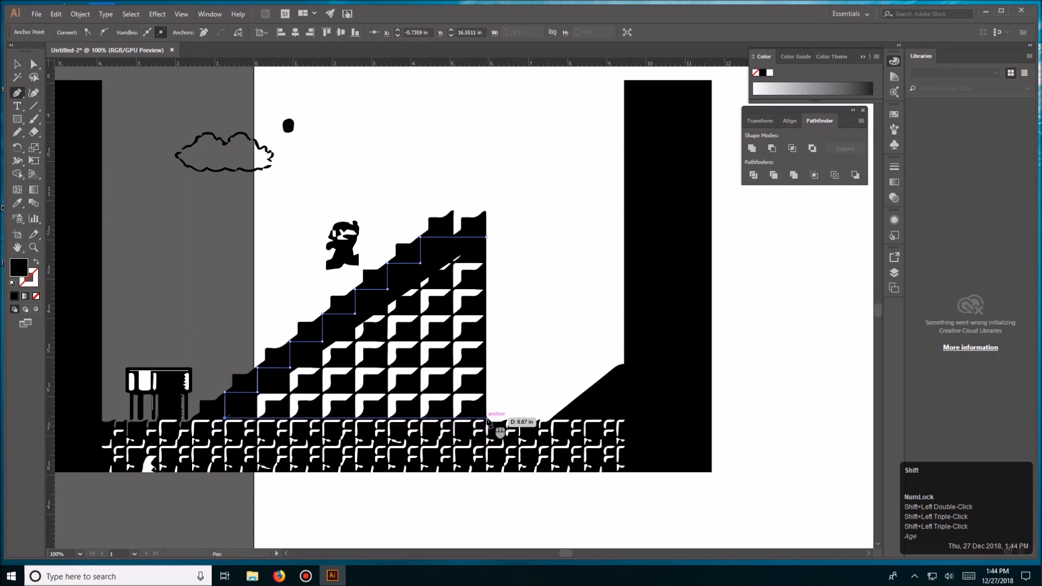
left_click(486, 418, "shift")
left_click(487, 239, "shift")
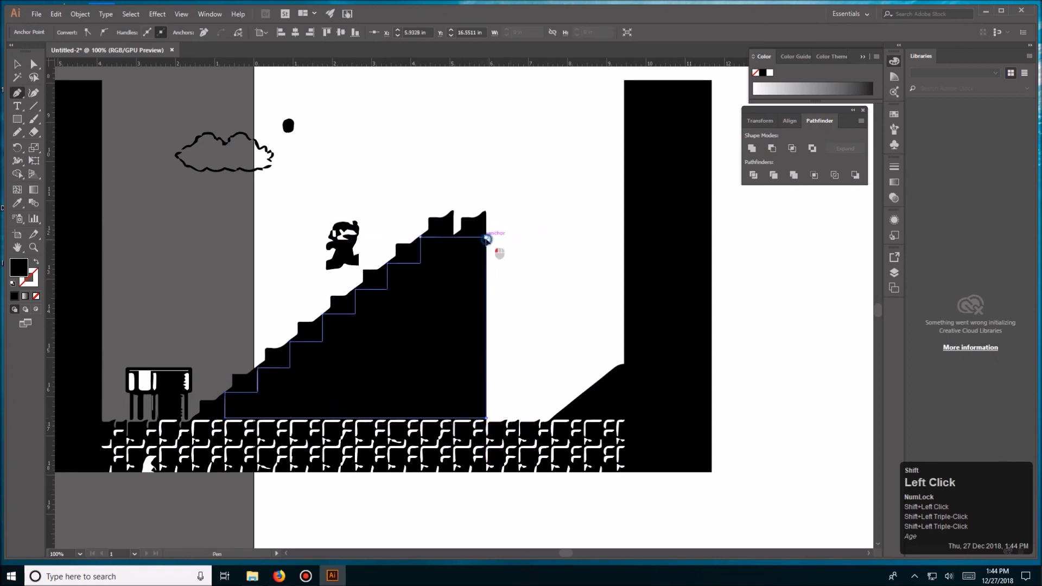
- Unlock the traced level artwork behind the drawn stair-shaped path
key("v")
left_click(477, 298)
left_click(465, 301)
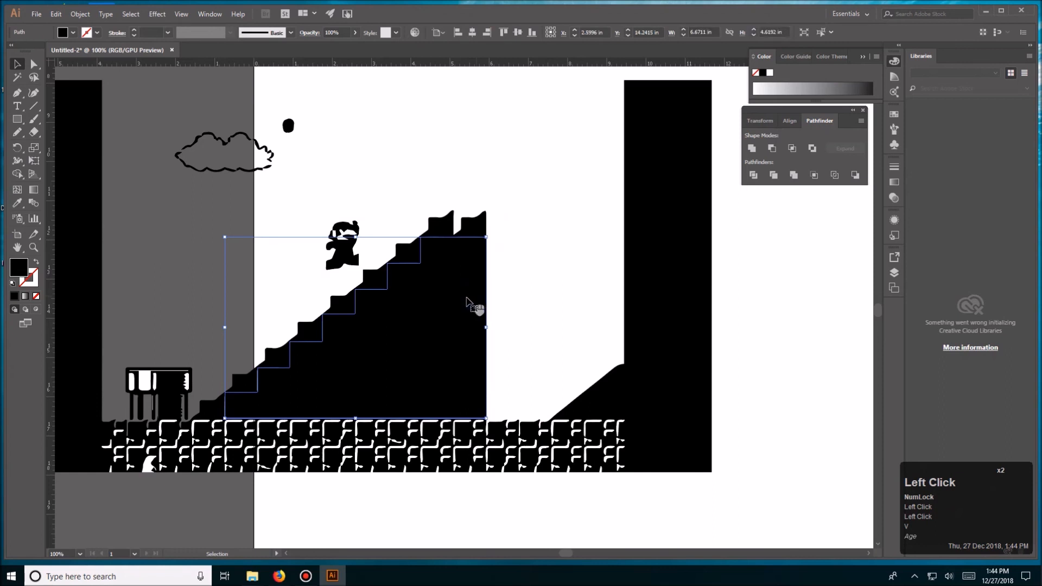
left_click(743, 269)
left_click_drag(761, 235, 461, 347)
left_click(653, 270)
left_click(697, 275)
left_click(617, 327)
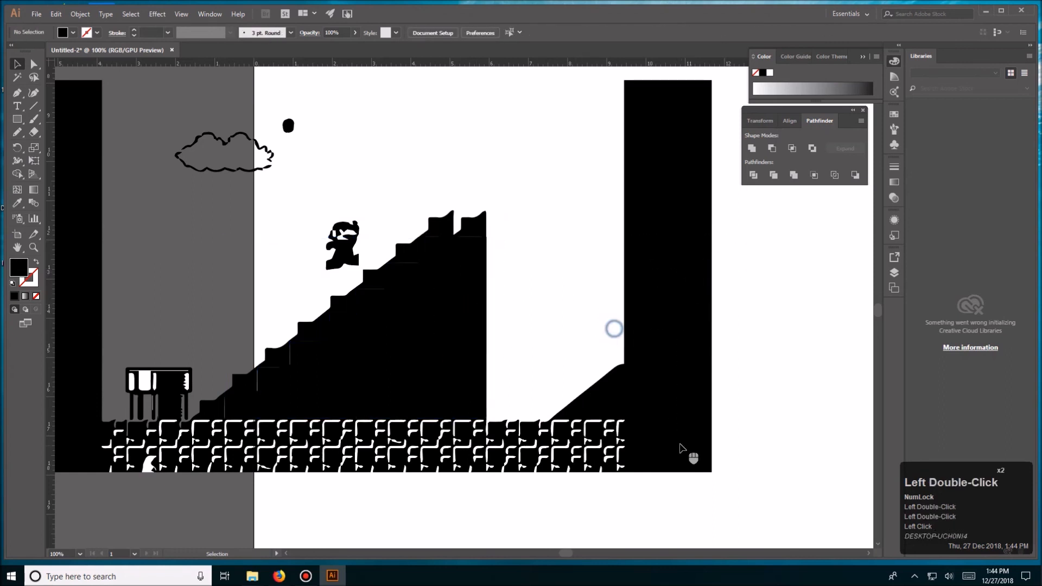
key("ctrl+alt+2")
- Select the stair-shaped path together with the traced level and crop the artwork to the staircase with Pathfinder
left_click(765, 317)
left_click(691, 319)
left_click(780, 300)
left_click_drag(753, 228, 423, 424)
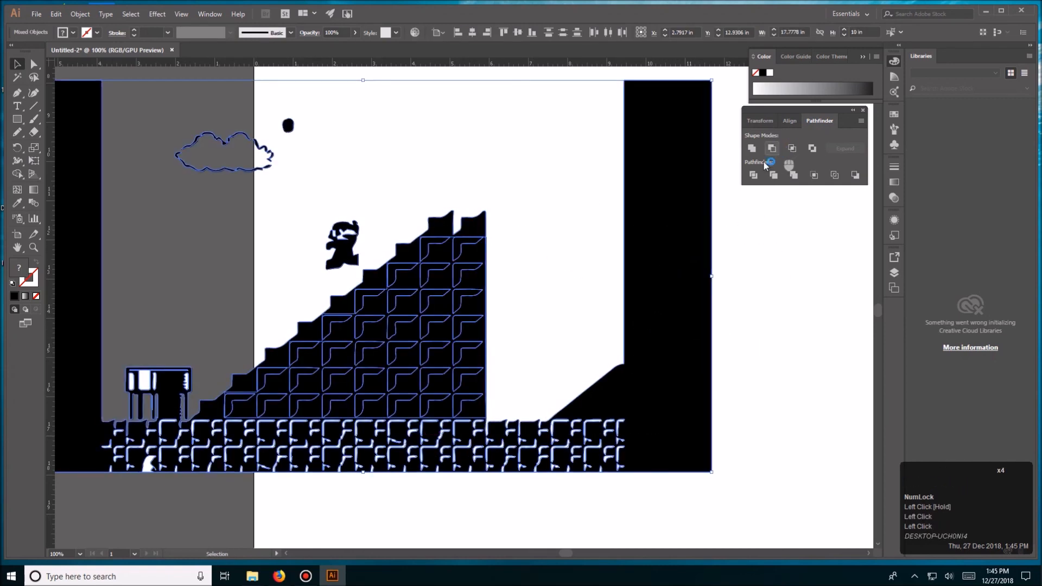
left_click(810, 174)
key("ctrl+z")
left_click(812, 174)
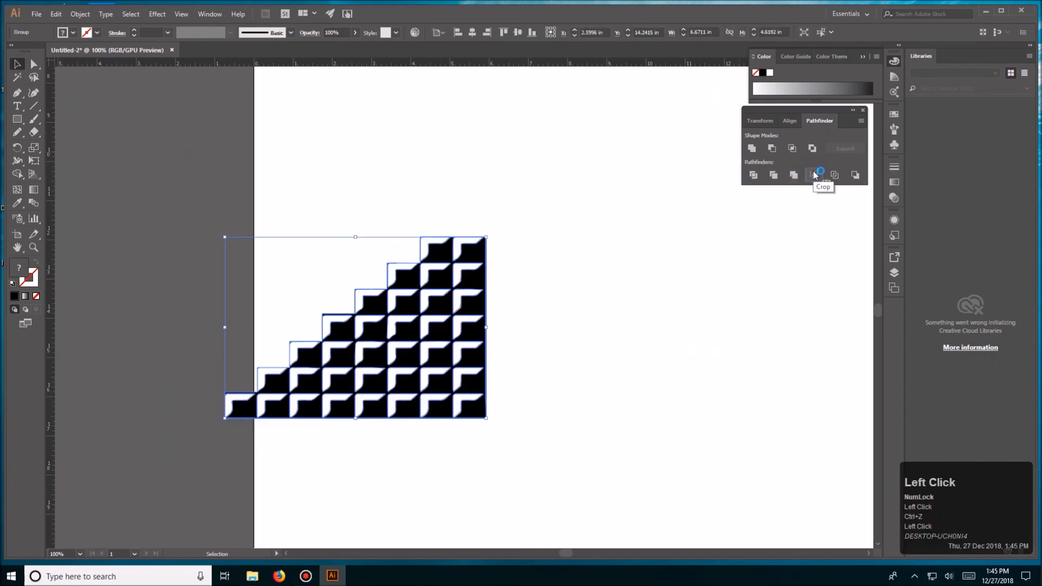
key("v")
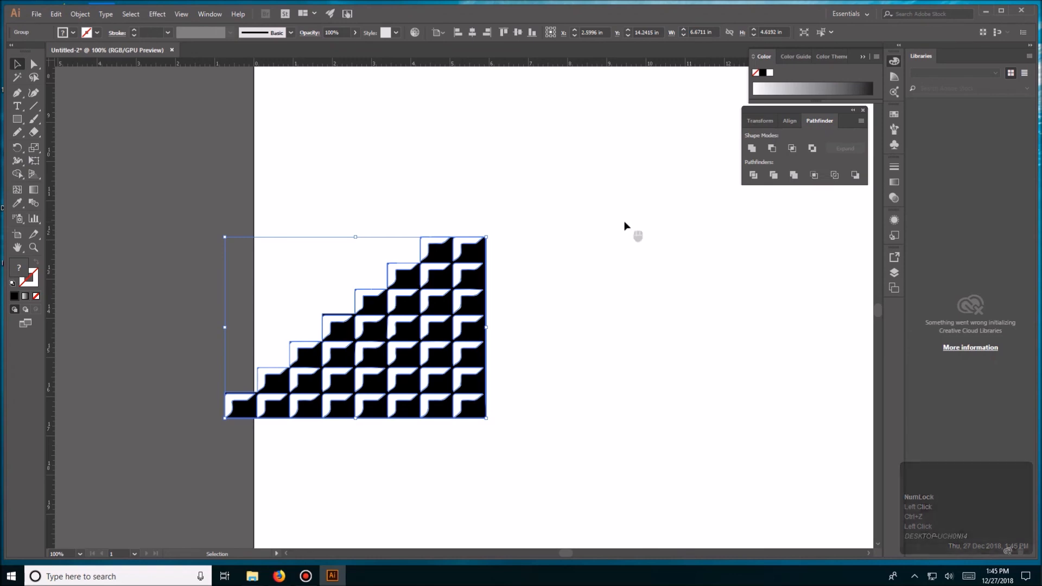
left_click(617, 227)
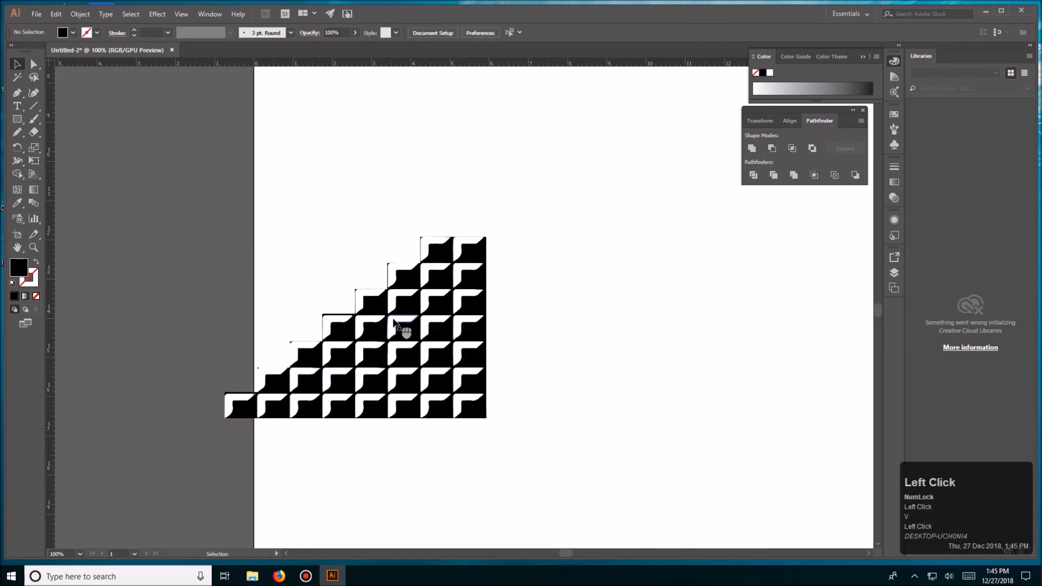
- Try deleting the white corner piece of the staircase's second-lowest step by its anchor points, and undo it
left_click_drag(439, 311, 552, 297)
left_click(661, 286)
key("space")
left_click_drag(661, 286, 479, 339)
left_click(266, 378)
left_click(233, 345)
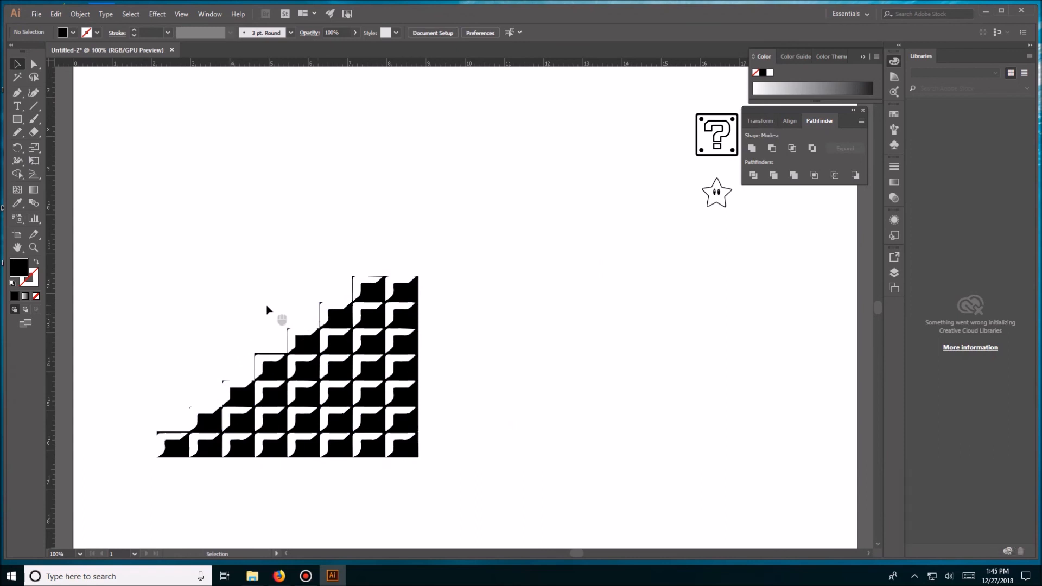
left_click(267, 356)
left_click(267, 356)
left_click(251, 315)
key("a")
left_click_drag(186, 397, 194, 412)
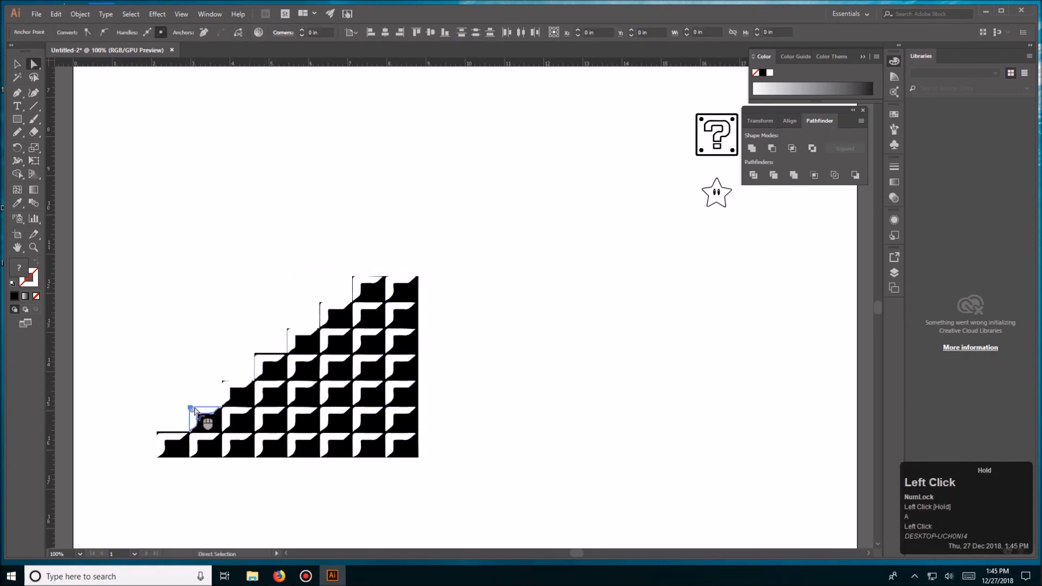
key("Delete")
key("Delete")
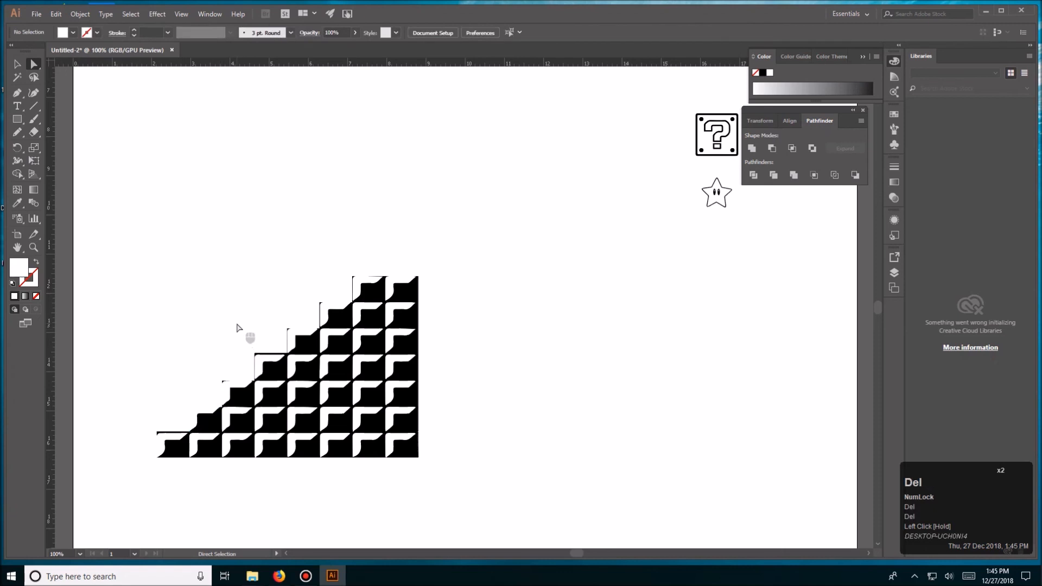
key("ctrl+z")
left_click(234, 328)
- Select all white fills in the cropped staircase with the Magic Wand and delete them
key("v")
left_click(203, 340)
left_click(197, 415)
left_click(207, 385)
key("space")
left_click_drag(226, 380, 272, 361)
key("v")
left_click(276, 354)
left_click(277, 368)
left_click(226, 375)
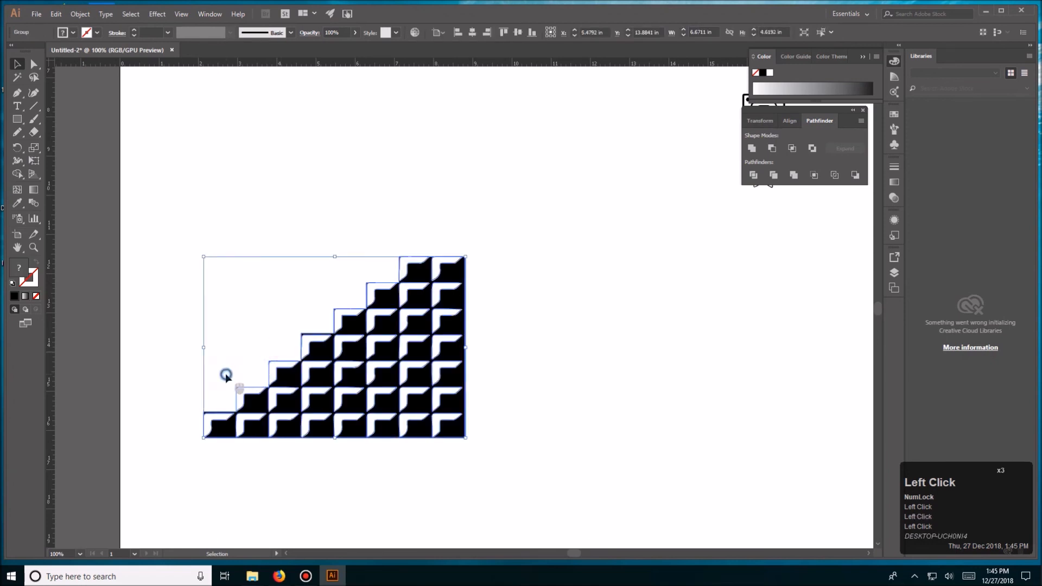
key("y")
left_click(274, 372)
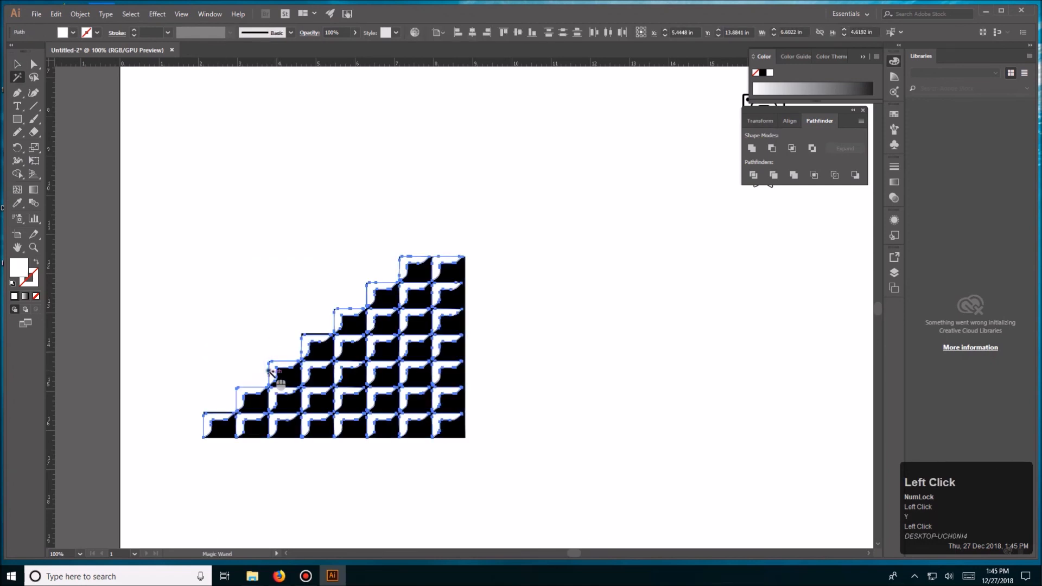
key("Delete")
- Try deleting stray anchor points at the outer corners of the lower steps, and undo the deletions
key("v")
left_click(524, 377)
key("a")
left_click_drag(222, 376, 248, 395)
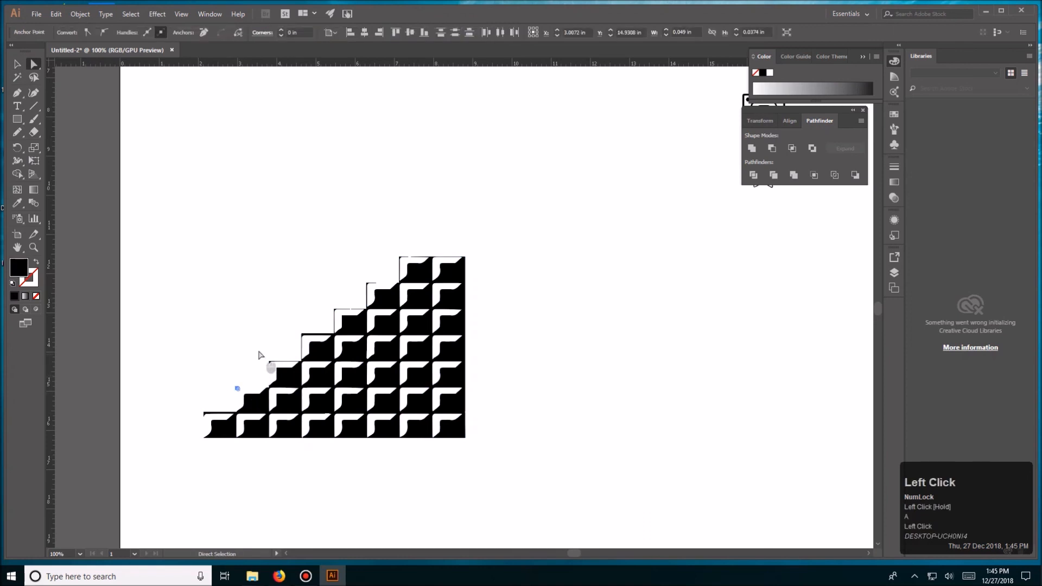
key("Delete")
left_click_drag(263, 349, 285, 380)
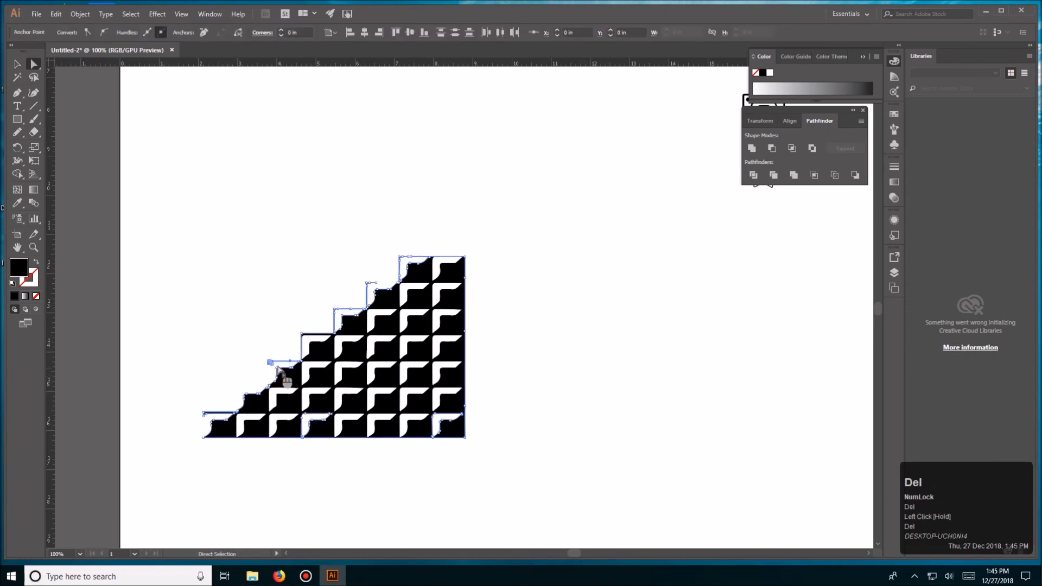
key("Delete")
key("Delete")
key("ctrl+z")
key("v")
left_click(243, 339)
key("ctrl+z")
key("ctrl+z")
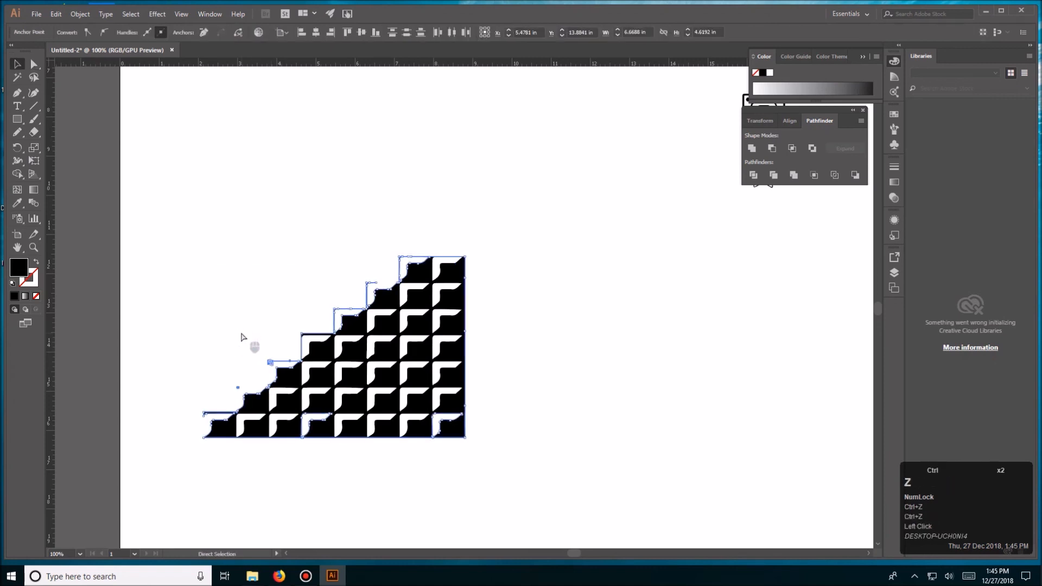
key("v")
left_click(239, 319)
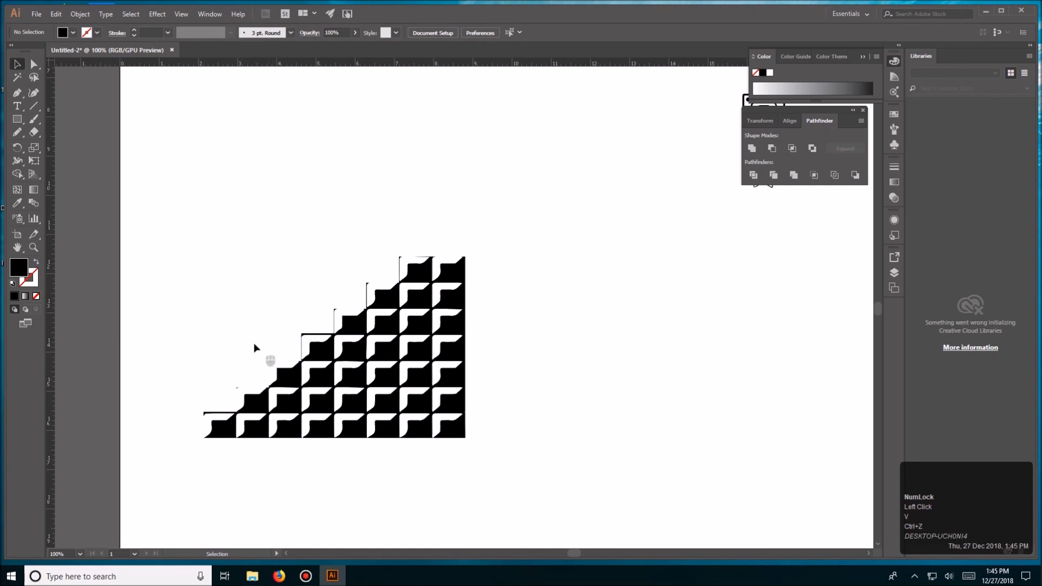
key("ctrl+minus")
key("ctrl+minus")
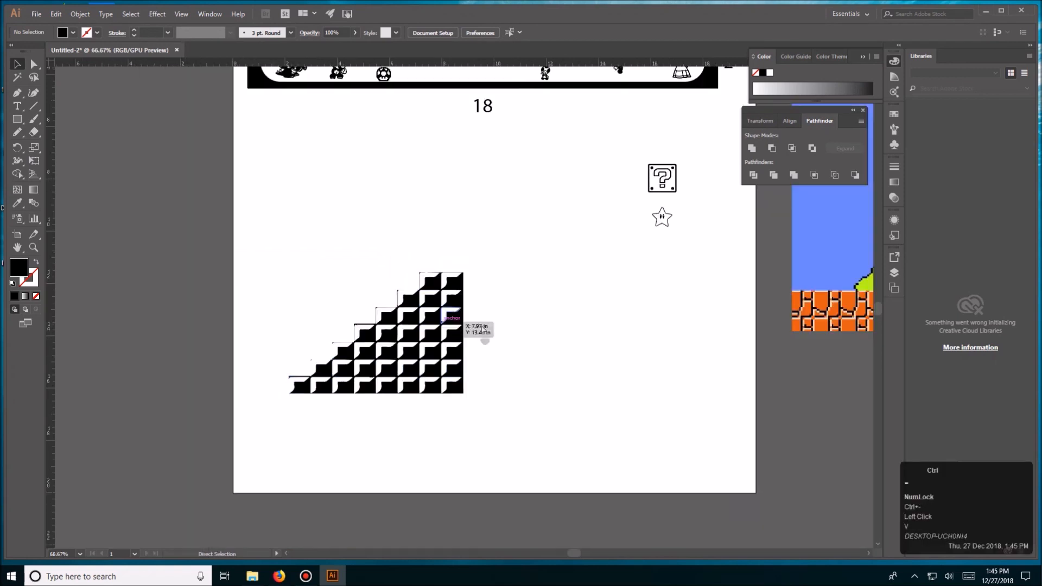
key("space")
left_click_drag(498, 317, 440, 375)
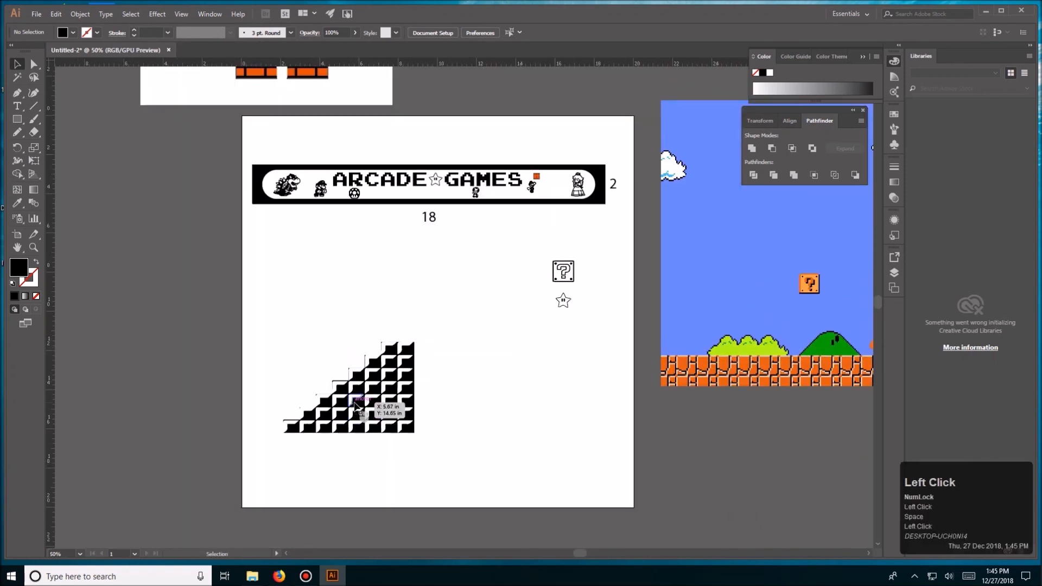
key("ctrl+equal")
key("ctrl+equal")
key("ctrl+equal")
key("space")
left_click_drag(273, 406, 446, 285)
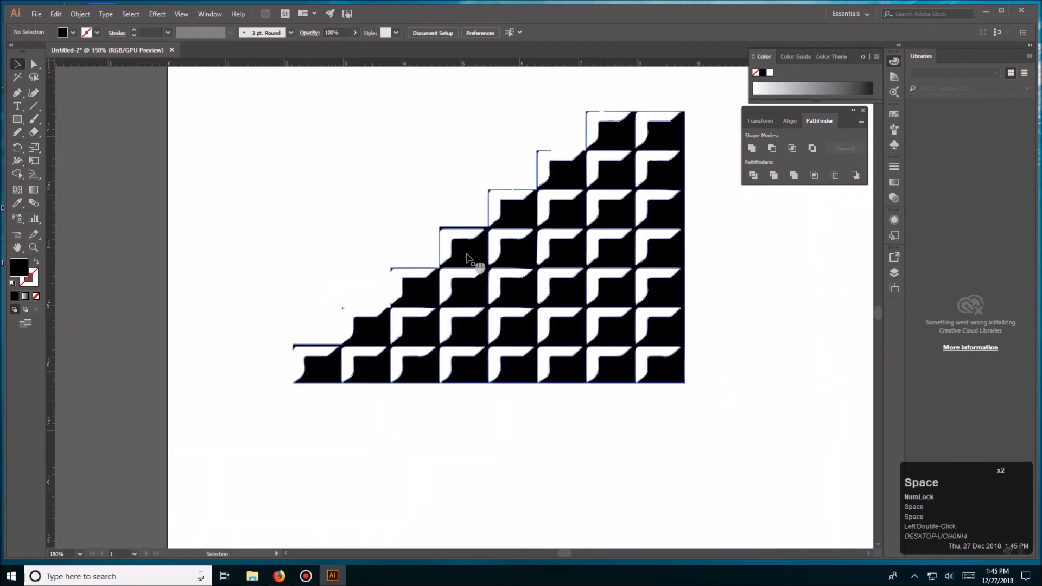
key("p")
left_click(293, 383)
left_click(292, 345, "shift")
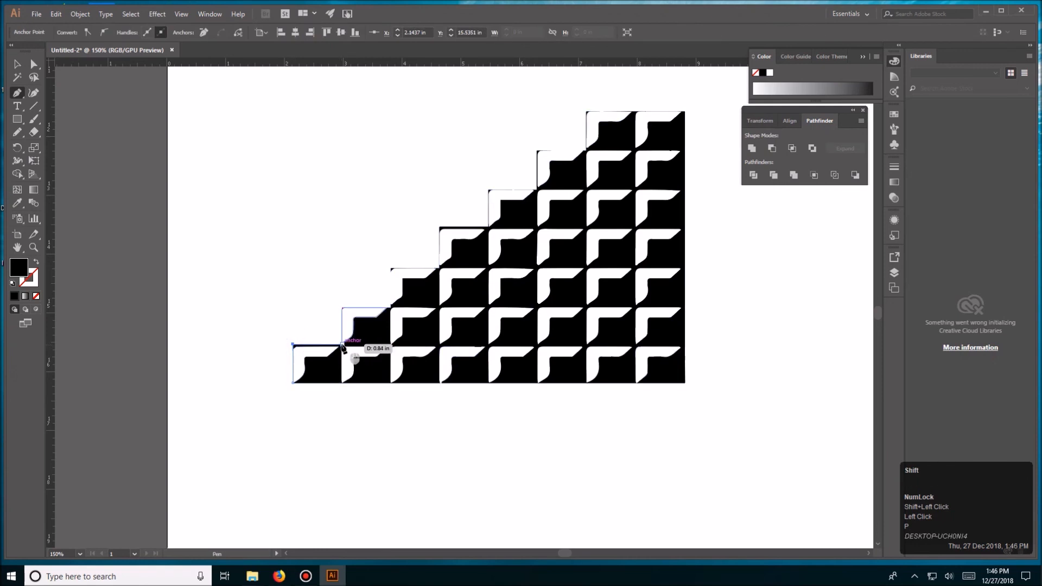
key("v")
key("Delete")
key("Delete")
- Apply a 1 pt black stroke to the staircase group to outline its blocks
left_click(339, 329)
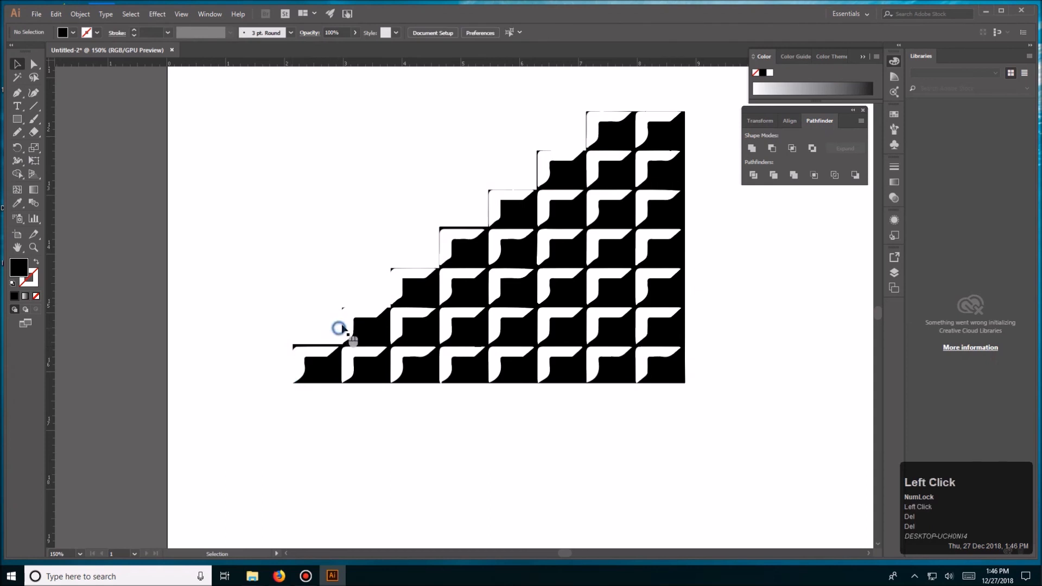
left_click(342, 331)
left_click(90, 35)
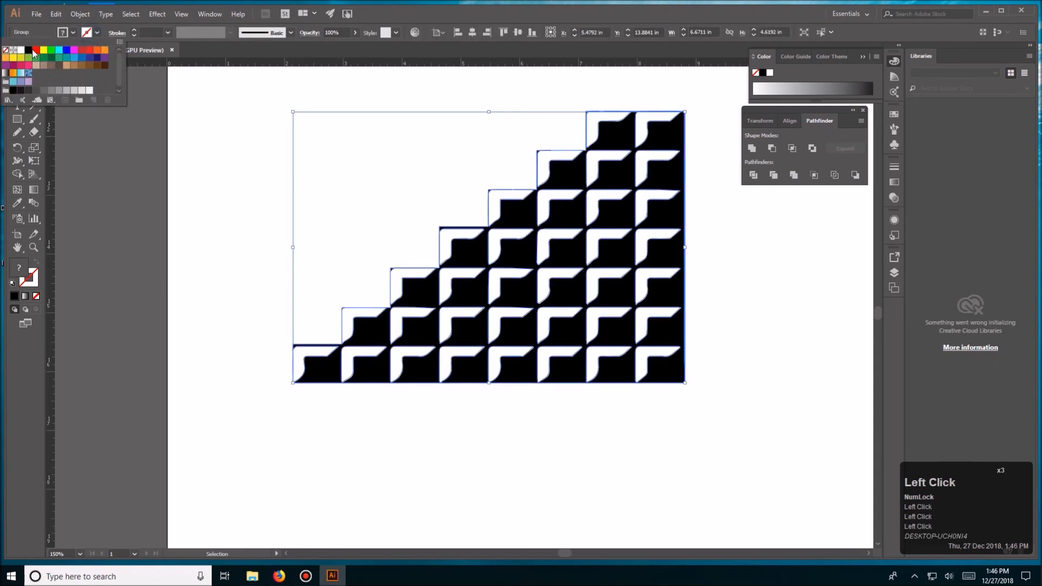
double_click(235, 202)
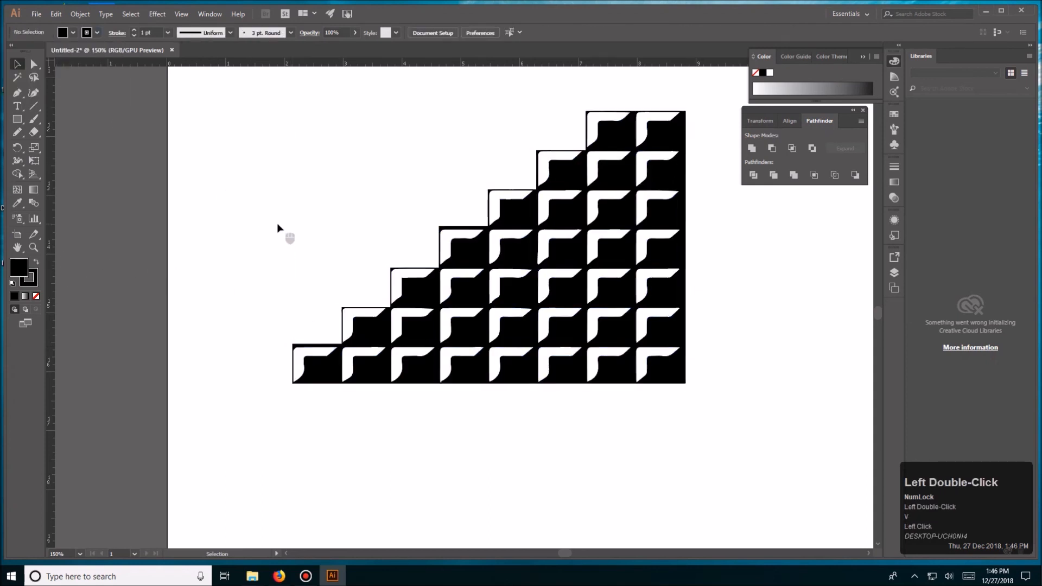
- Select all pieces of the block staircase and group them
key("ctrl+minus")
left_click_drag(687, 252, 522, 353)
left_click_drag(160, 237, 471, 467)
key("ctrl+g")
left_click(216, 363)
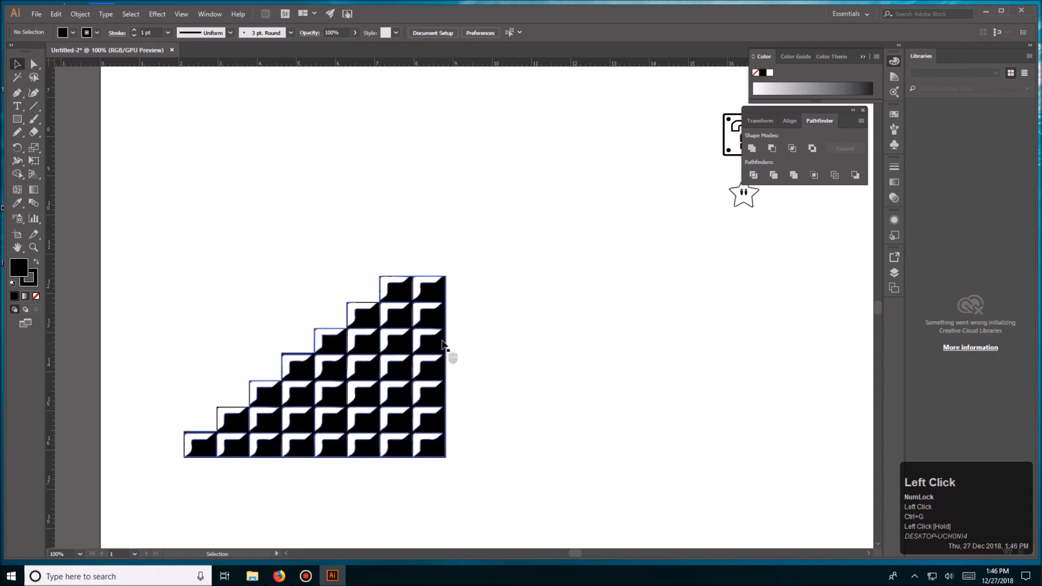
- Scale the staircase group down and place it on the marquee plate's lower edge, just left of the princess
key("ctrl+minus")
left_click_drag(493, 270, 366, 425)
left_click_drag(275, 488, 390, 351)
mouse_move(393, 356)
left_mouse_down()
mouse_move(422, 320)
mouse_move(422, 356)
mouse_move(401, 369)
left_mouse_up()
left_click(400, 368)
key("ctrl+equal")
left_click_drag(269, 429, 408, 332)
left_click_drag(474, 298, 402, 393)
left_click(407, 419)
left_click_drag(320, 426, 436, 367)
mouse_move(462, 294)
left_mouse_down()
mouse_move(440, 323)
mouse_move(472, 298)
left_mouse_up()
left_click(456, 347)
left_click(433, 353)
left_click_drag(422, 357, 524, 384)
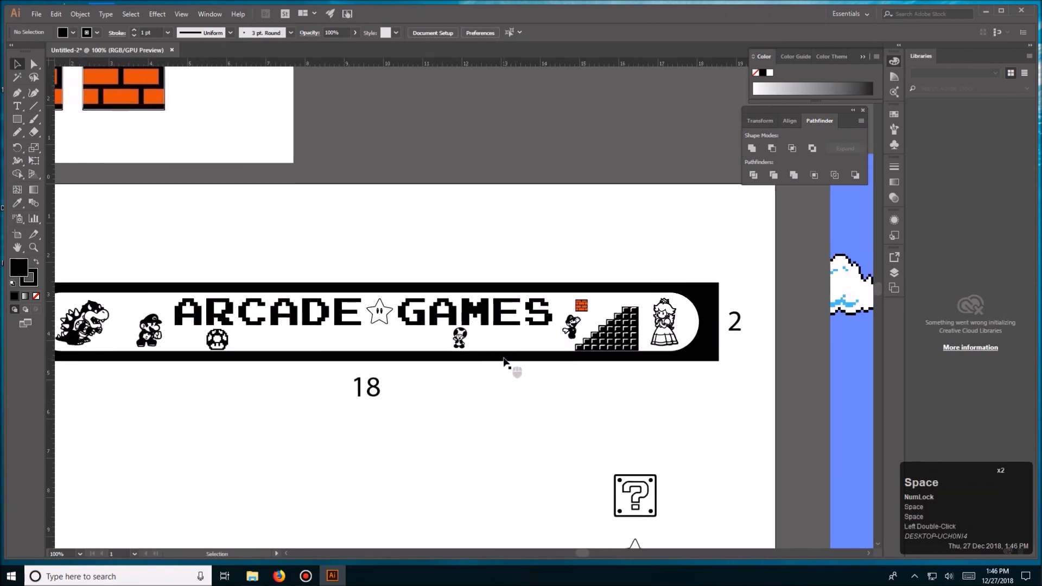
- Move the jumping figure left of the staircase and place Mario, scaled down, on the staircase's steps
left_click_drag(154, 339, 513, 339)
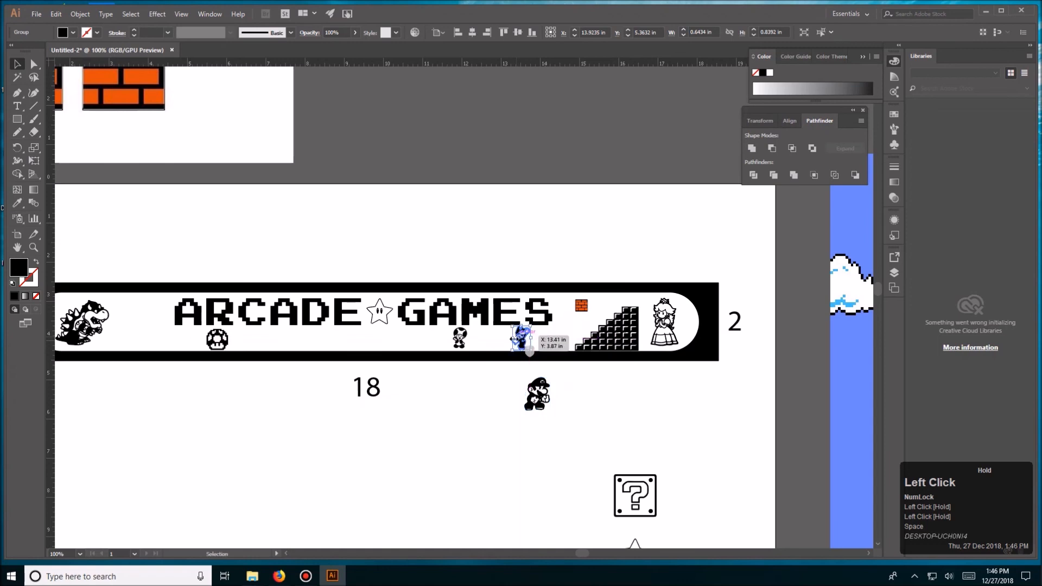
left_click(537, 371)
left_click(536, 396)
left_click_drag(550, 378, 499, 335)
left_click(561, 393)
left_click(524, 321)
left_click_drag(473, 370, 604, 388)
left_click(104, 353)
left_click(248, 372)
left_click(303, 370)
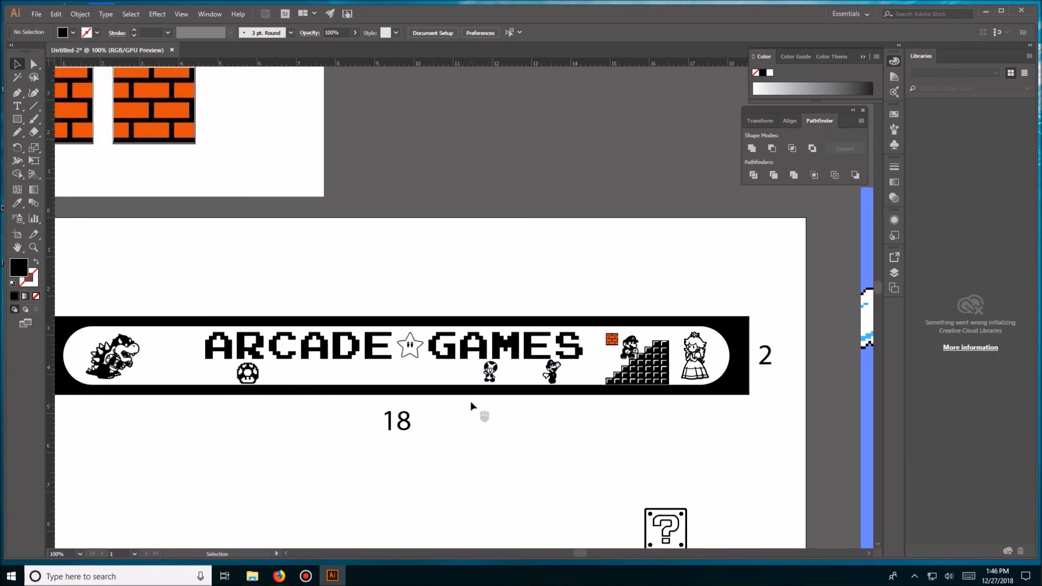
- Scale the princess down and move her closer to the plate's rounded right end
left_click(636, 347)
left_click(694, 356)
left_click_drag(710, 332, 716, 364)
left_click(696, 372)
left_click(710, 367)
left_click(683, 395)
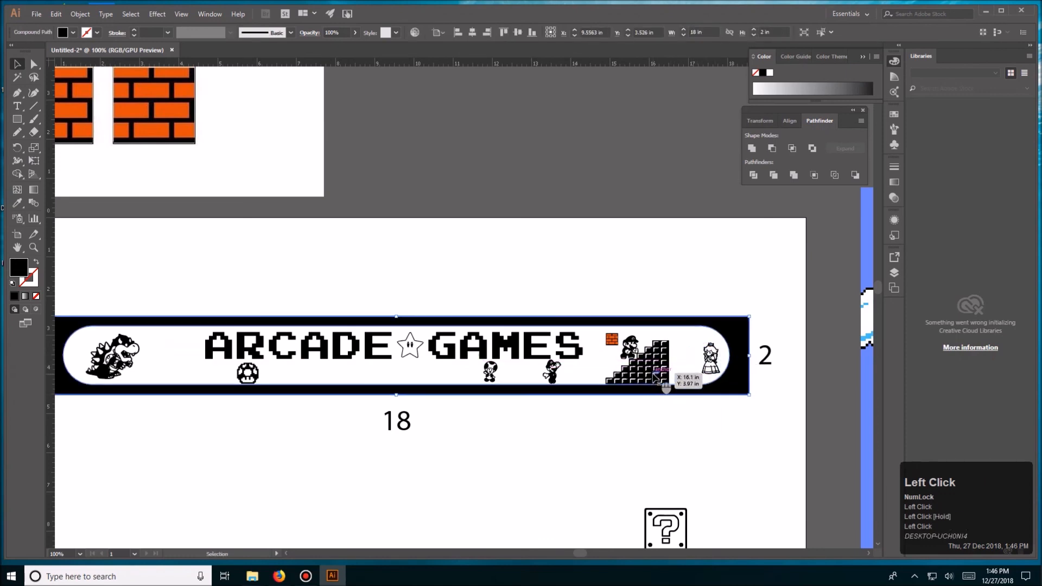
- Place Bowser between the staircase and the princess, with a smaller Mario on the shifted staircase and the brick left of ARCADE
left_click_drag(653, 373, 684, 351)
left_click(672, 324)
left_click(196, 377)
left_click(646, 415)
key("space")
left_click_drag(680, 423, 578, 445)
left_click_drag(538, 369, 504, 361)
left_click(510, 318)
key("space")
left_click_drag(536, 303, 540, 225)
left_click_drag(502, 296, 505, 293)
key("space")
left_click_drag(472, 354, 612, 400)
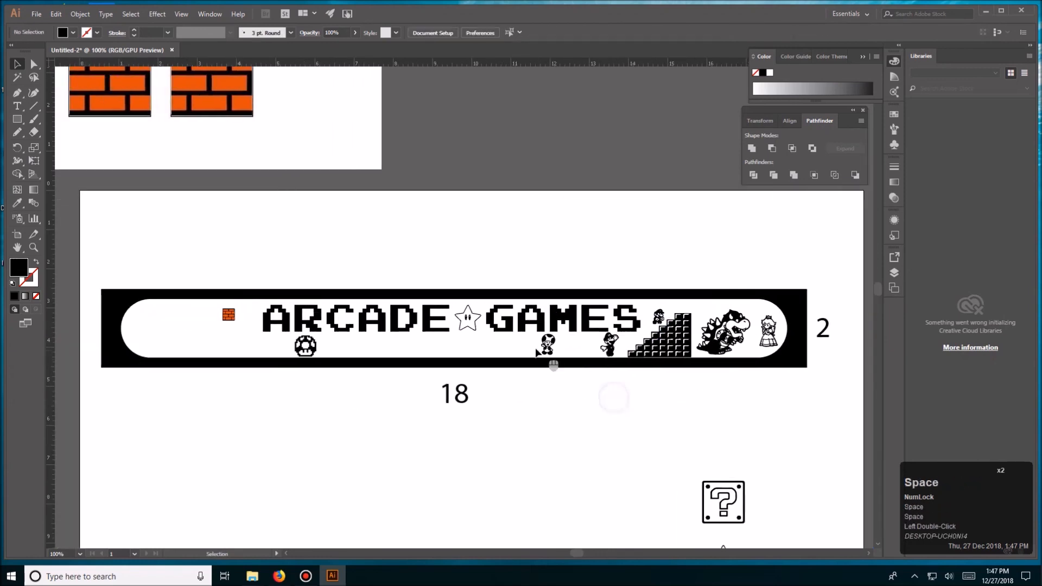
- Move the mushroom further right beneath ARCADE and place an enlarged Toad at the plate's left end
left_click_drag(314, 347, 232, 343)
left_click_drag(459, 348, 371, 348)
left_click_drag(511, 345, 199, 310)
left_click(239, 256)
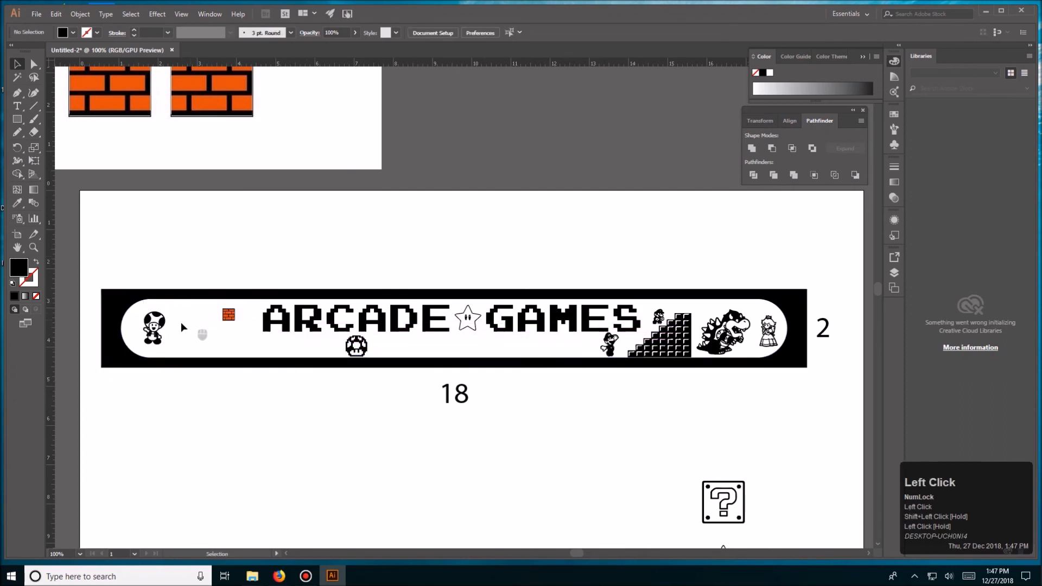
- Move the jumping figure beside Toad at the plate's left end and enlarge it
double_click(190, 341)
left_click_drag(613, 348, 202, 309)
left_click(311, 222)
key("space")
left_click_drag(435, 225, 281, 206)
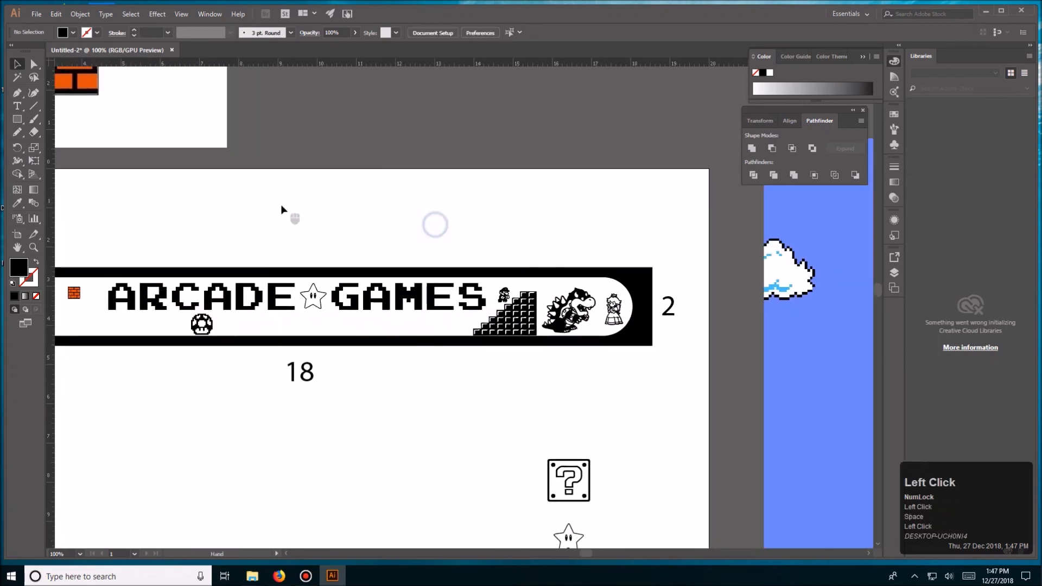
left_click_drag(221, 226, 468, 217)
left_click_drag(281, 301, 324, 284)
left_click_drag(239, 297, 248, 299)
left_click(311, 239)
- Examine the plate's right end and the coloured level reference image beside the artboard
key("space")
left_click_drag(455, 239, 155, 235)
left_click_drag(356, 239, 425, 224)
left_click(667, 188)
key("space")
left_click_drag(620, 188, 497, 232)
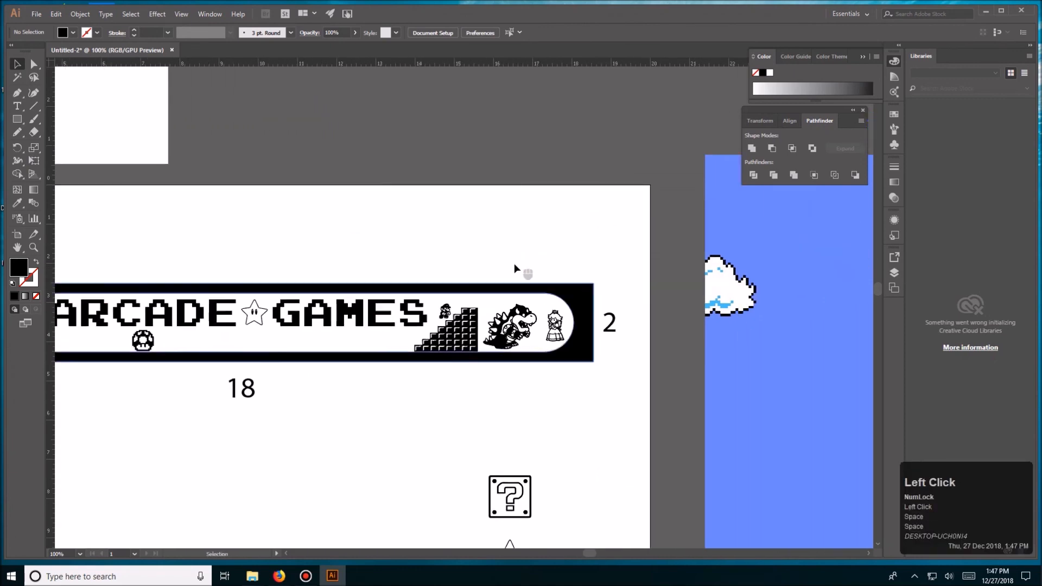
key("space")
left_click_drag(738, 470, 202, 271)
left_click_drag(598, 291, 412, 291)
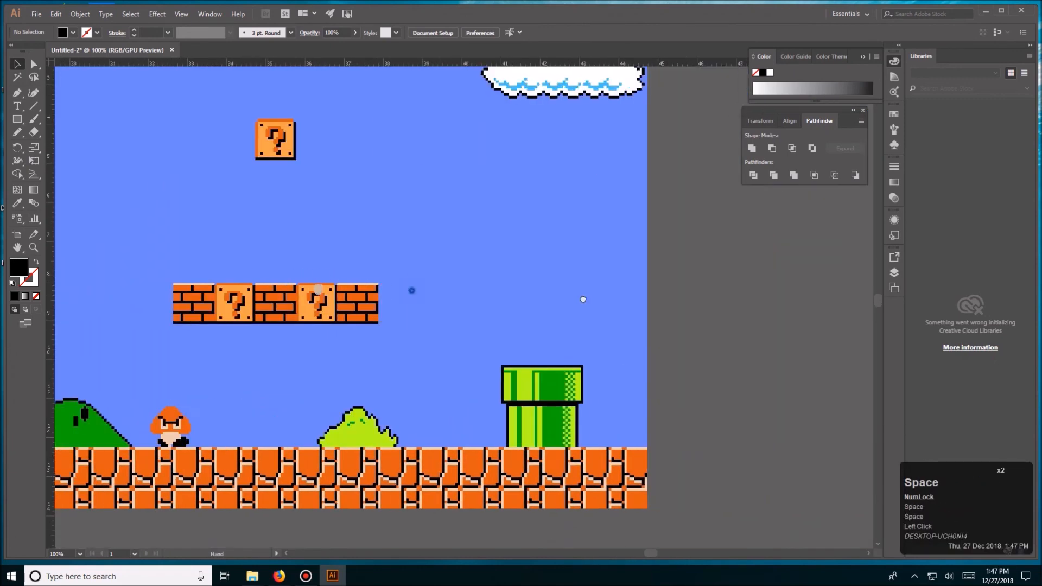
left_click_drag(125, 247, 760, 303)
left_click_drag(181, 217, 499, 311)
- Delete the linked mario1.jpg level image beside the artboard
key("ctrl+minus")
key("ctrl+minus")
key("ctrl+minus")
key("ctrl+minus")
key("ctrl+minus")
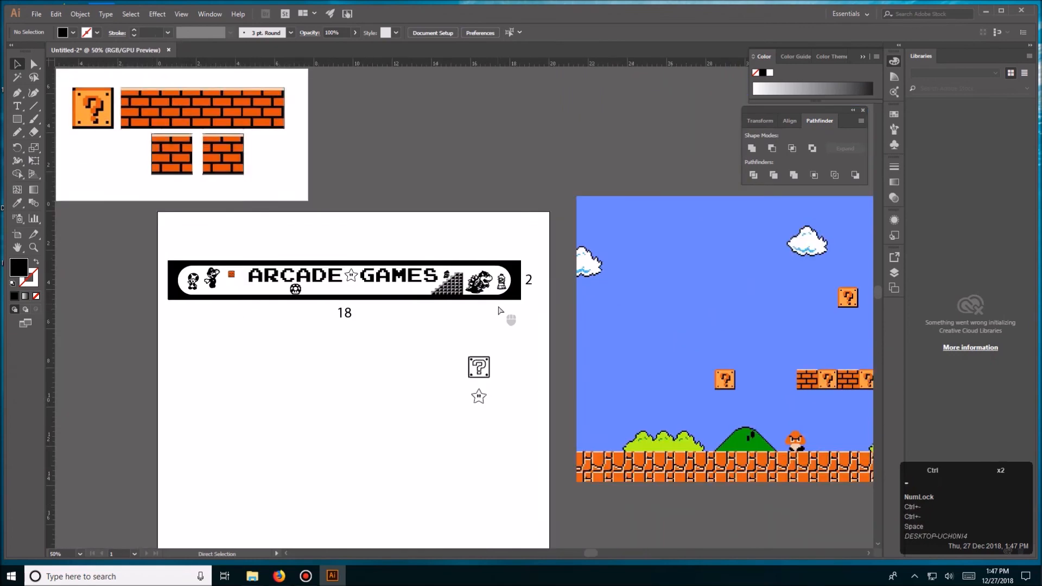
key("ctrl+equal")
key("ctrl+equal")
key("ctrl+equal")
left_click(666, 320)
key("Delete")
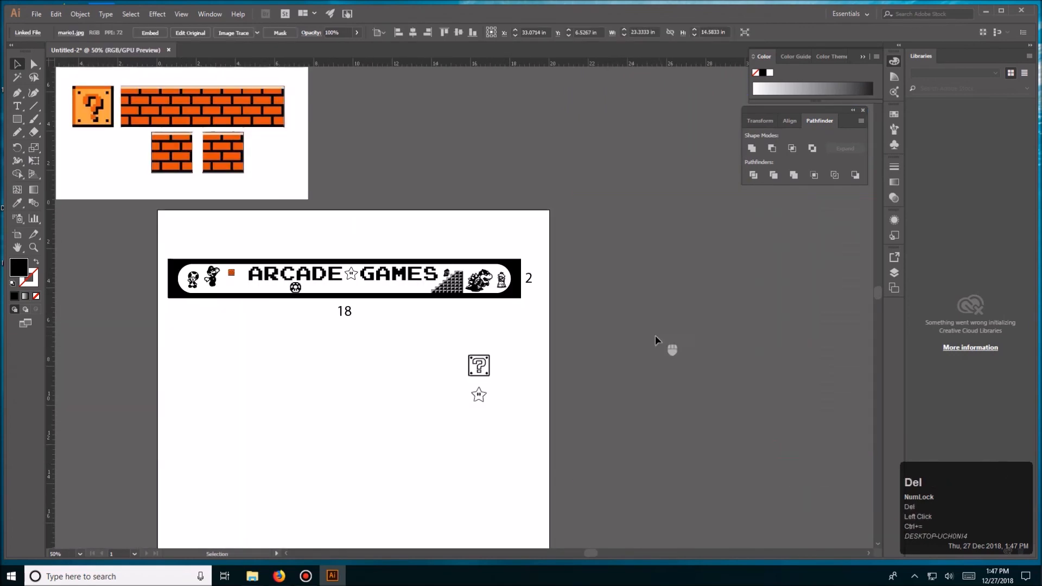
- Move the spare question block and star below the plate together up and to the left, closer to the plate
key("ctrl+equal")
key("ctrl+equal")
key("space")
left_click_drag(583, 311, 701, 373)
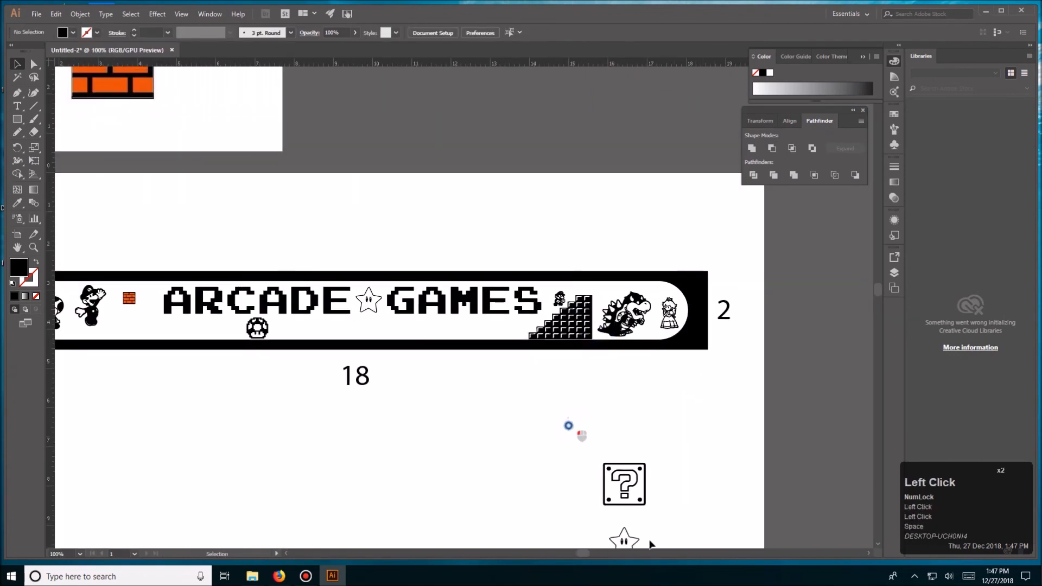
left_click_drag(568, 425, 653, 547)
left_click_drag(625, 482, 509, 427)
left_click(635, 415)
- Inspect the princess and Bowser figures beside the block staircase at the plate's right end
key("space")
left_click_drag(651, 413, 695, 494)
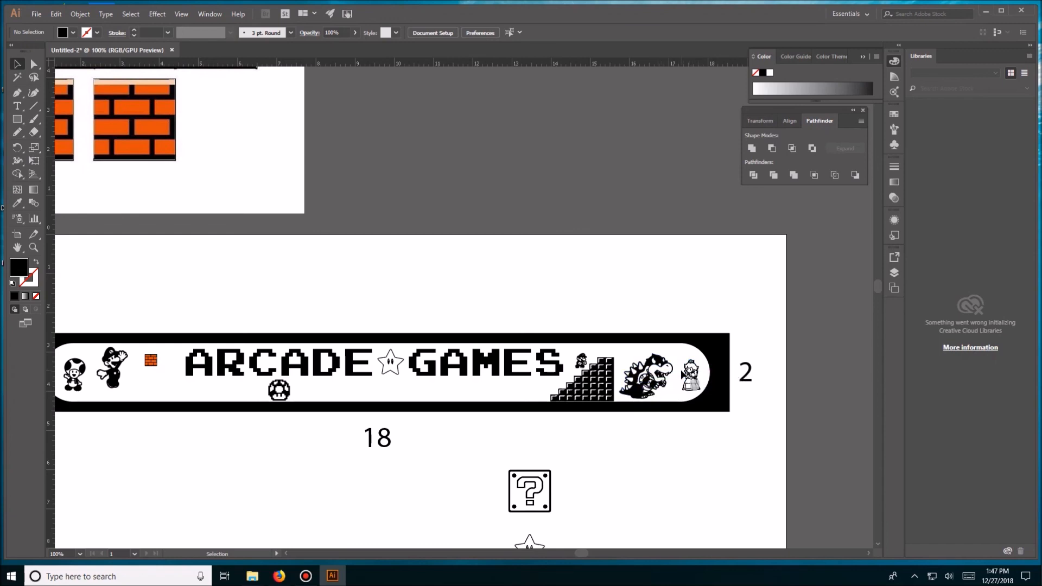
left_click(698, 384)
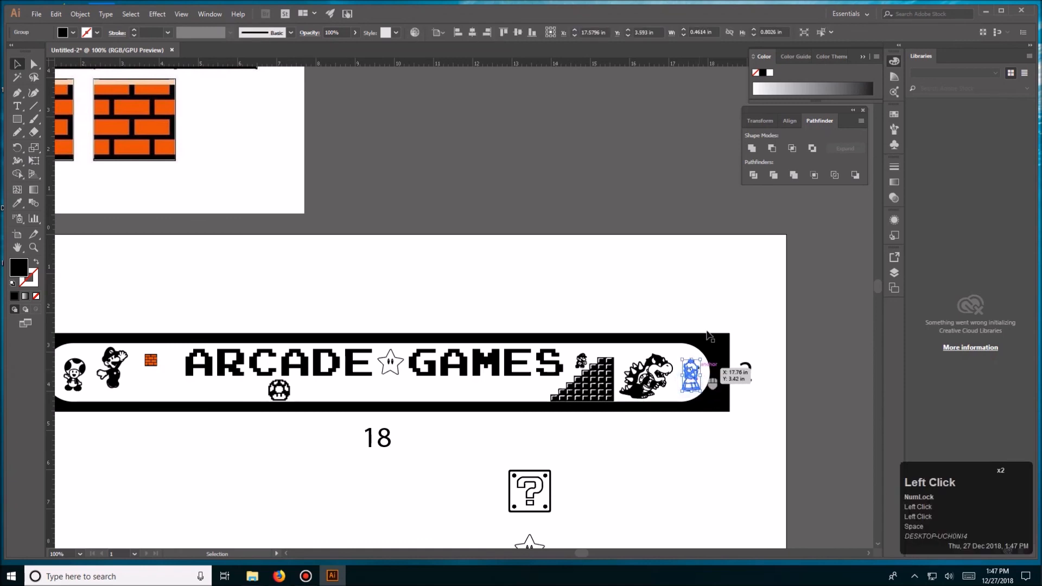
left_click(696, 304)
left_click(689, 380)
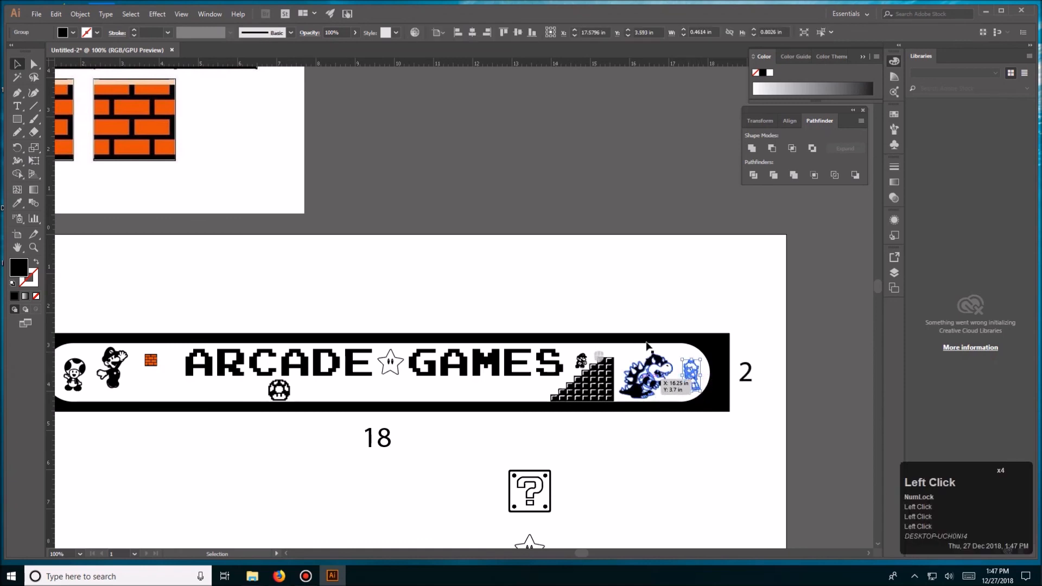
left_click(648, 380)
left_click(645, 436)
key("space")
left_click_drag(570, 432, 642, 415)
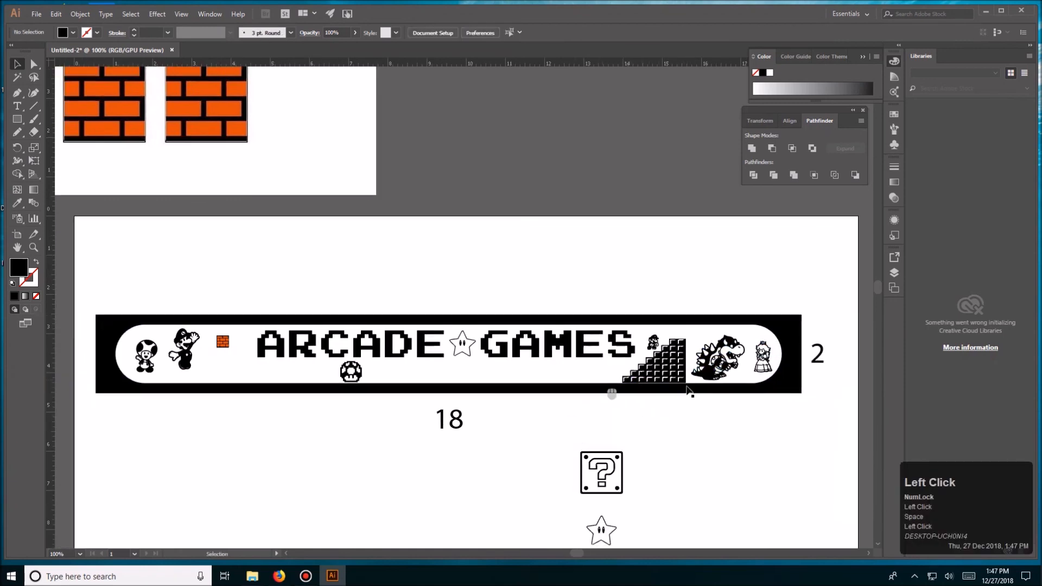
- Review the whole plate layout, checking Toad and the jumping figure at its left end
left_click_drag(498, 283, 450, 291)
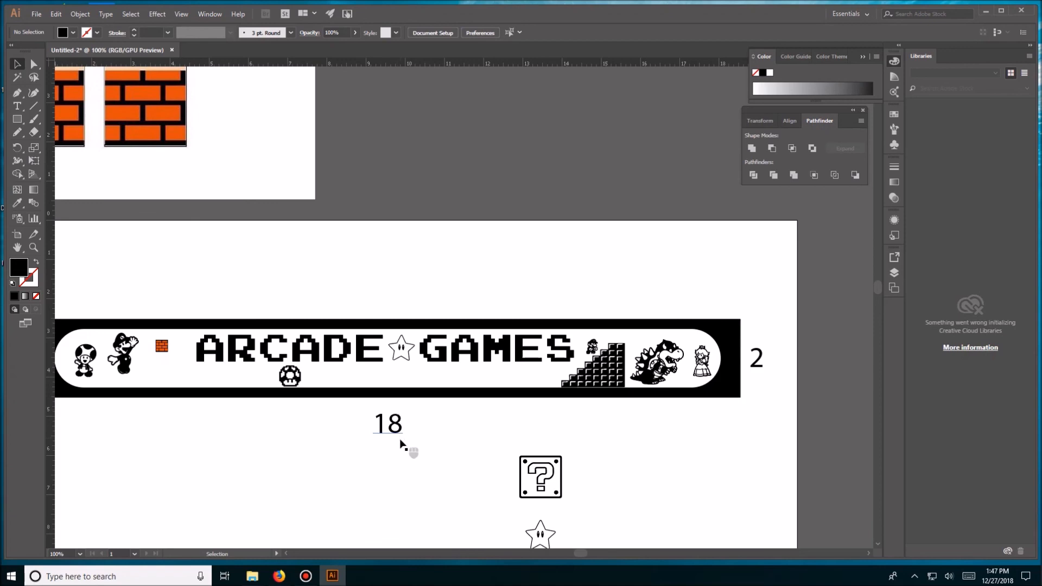
key("ctrl+minus")
left_click_drag(452, 433, 451, 418)
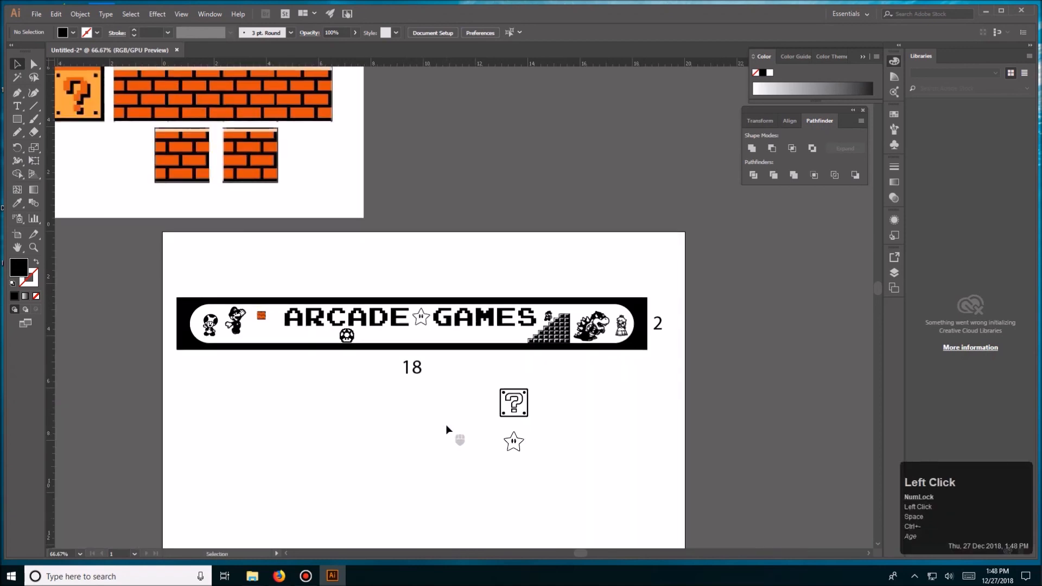
key("v")
left_click(215, 333)
left_click(275, 397)
left_click(236, 329)
left_click(293, 376)
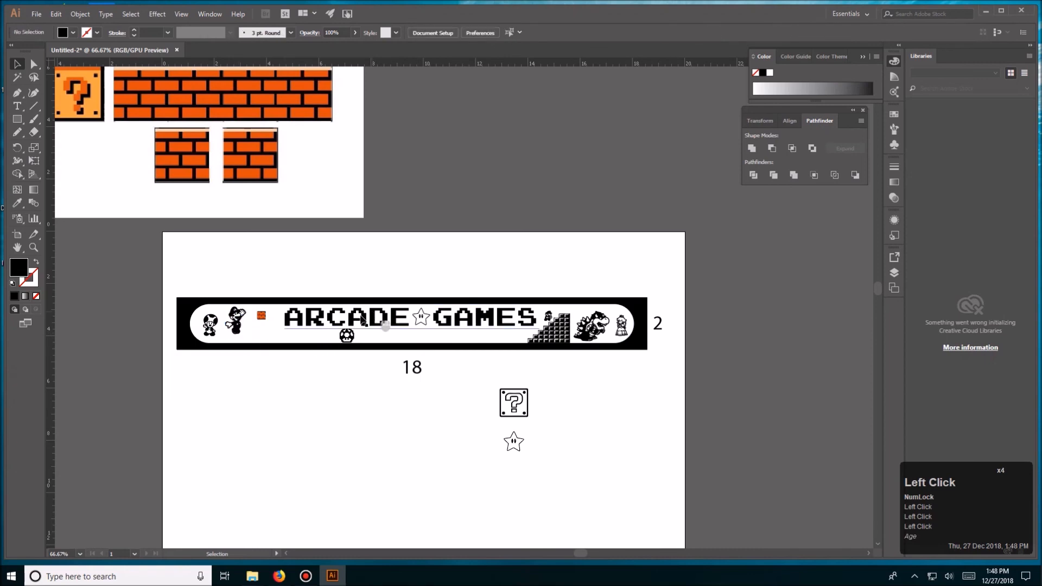